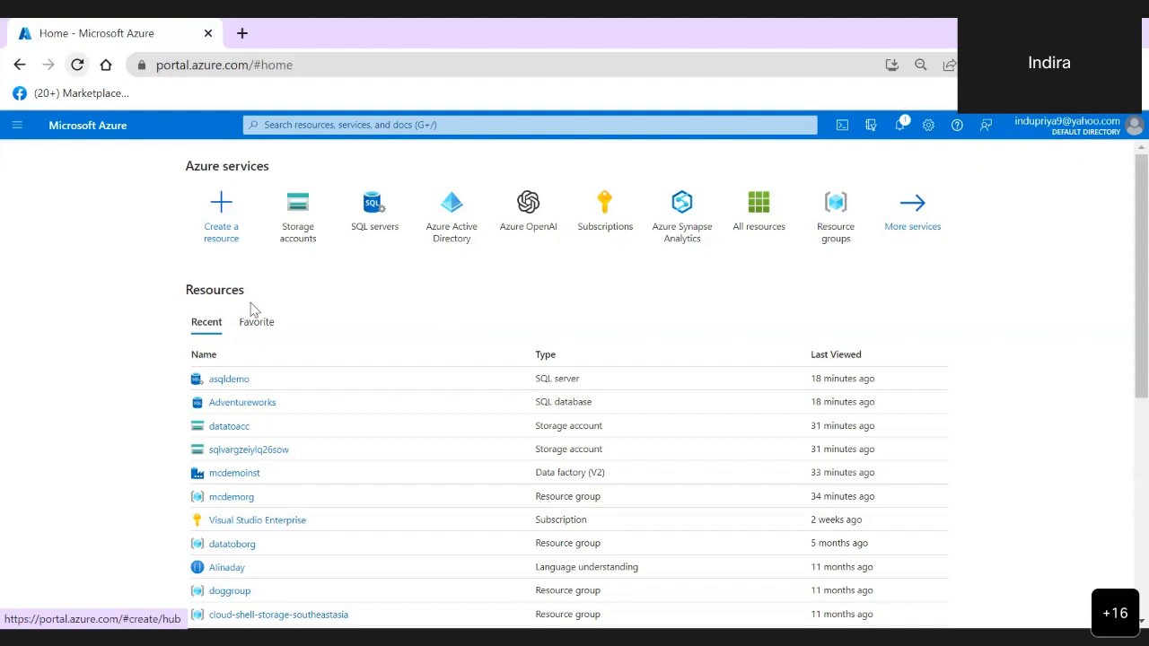
# - Find Microsoft's Data Factory service in the marketplace and start creating a new data factory
pyautogui.click(231, 236)
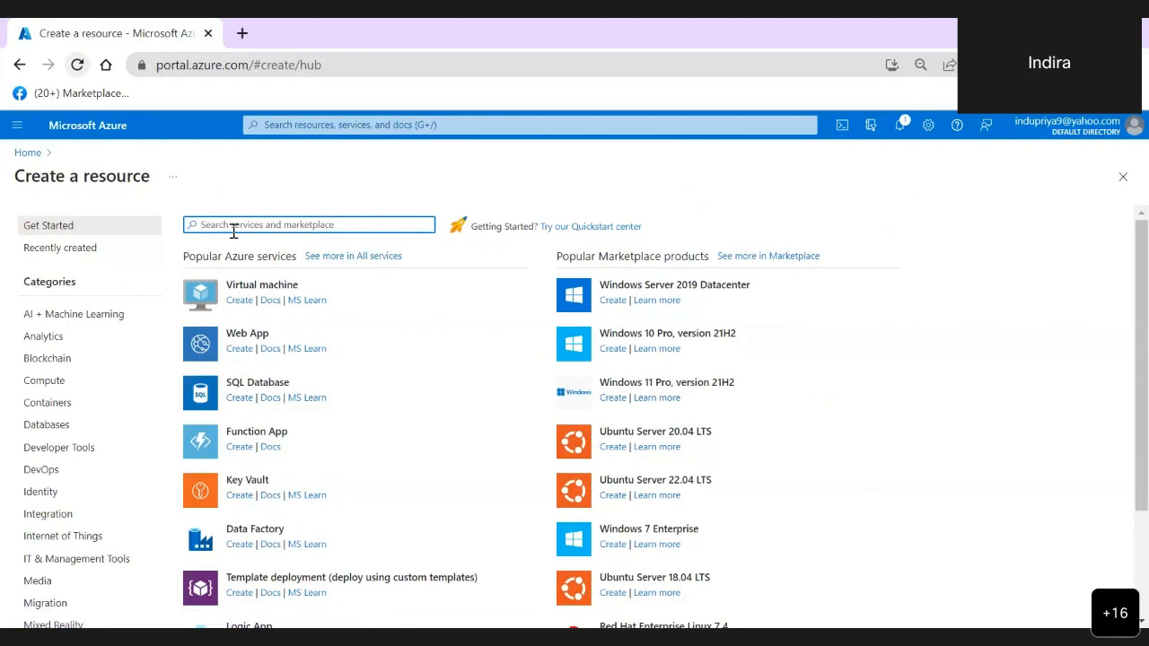
pyautogui.write('data')
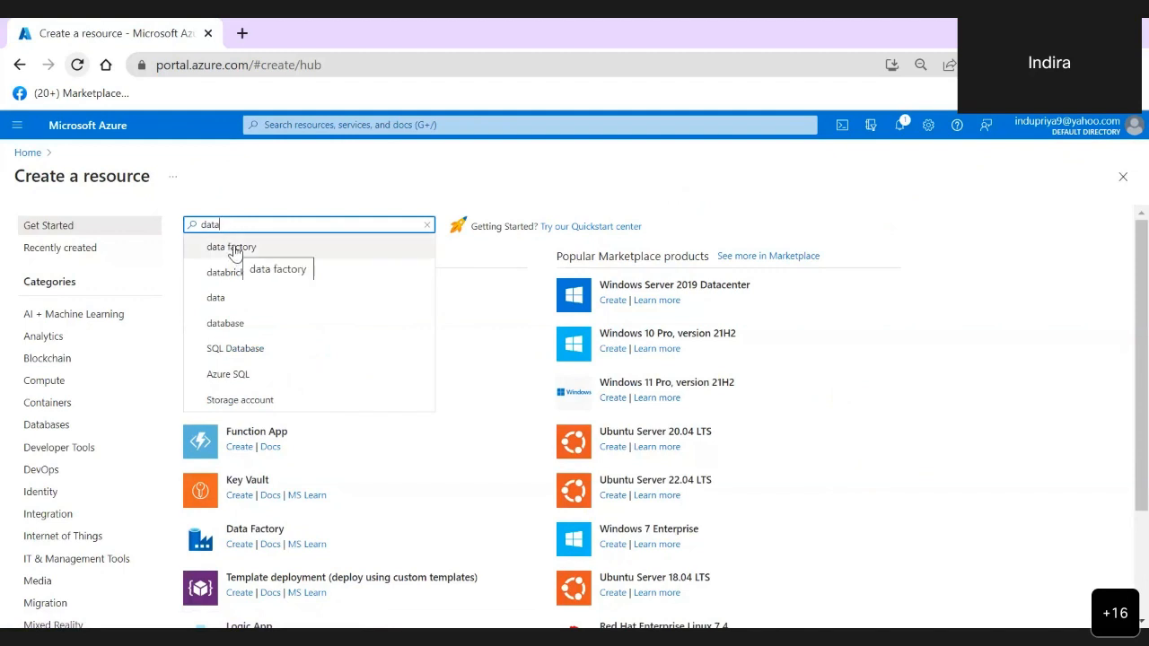
pyautogui.click(264, 249)
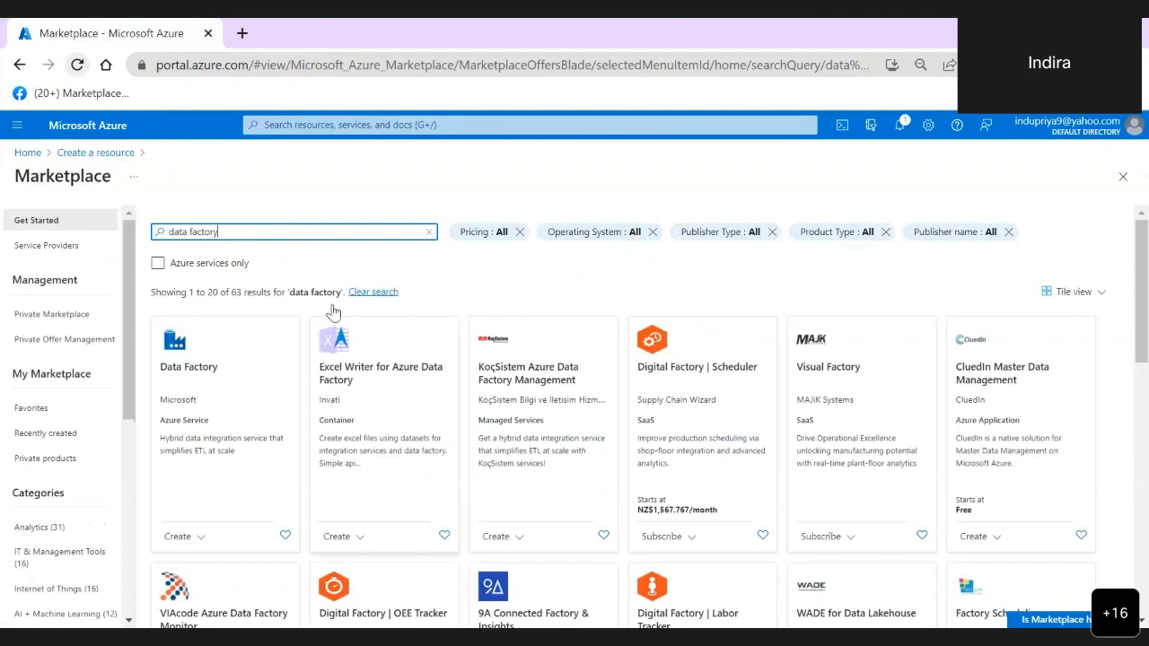
pyautogui.click(193, 363)
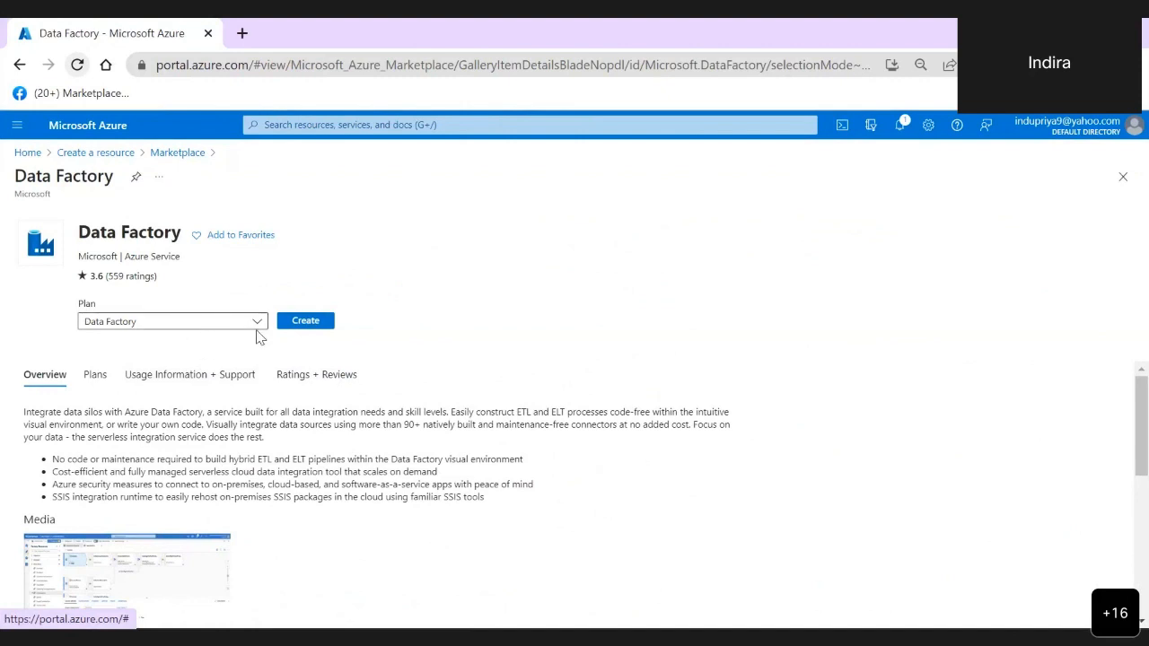
pyautogui.click(314, 323)
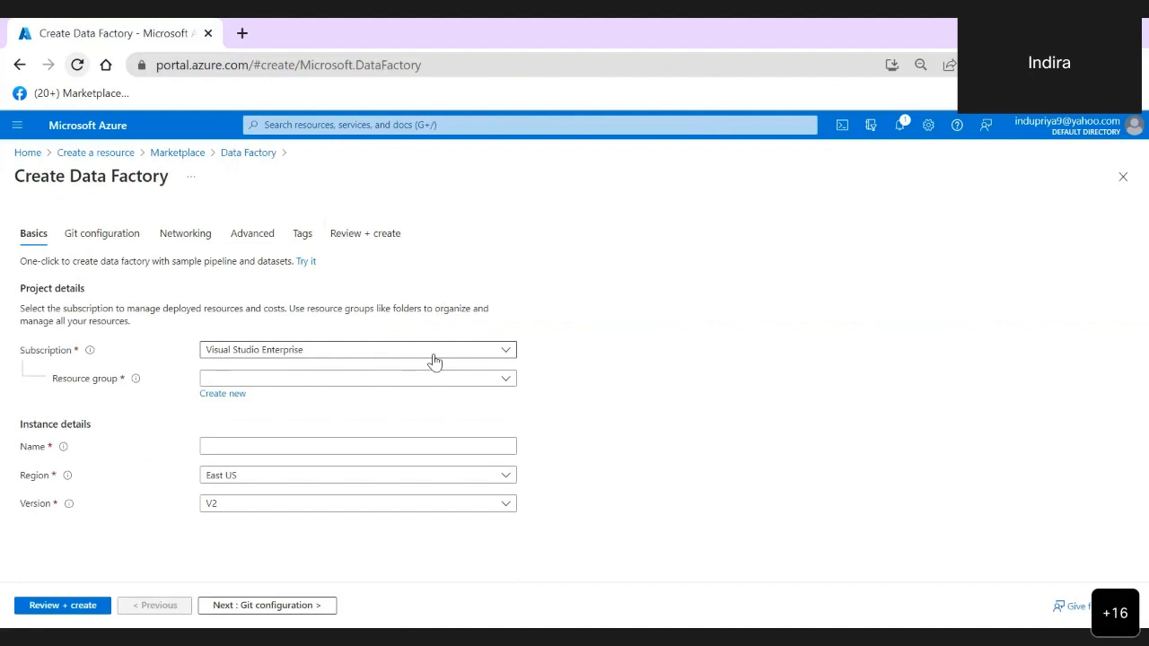
# - Create a new resource group named mc4udemorg for the data factory under the Visual Studio Enterprise subscription
pyautogui.click(509, 356)
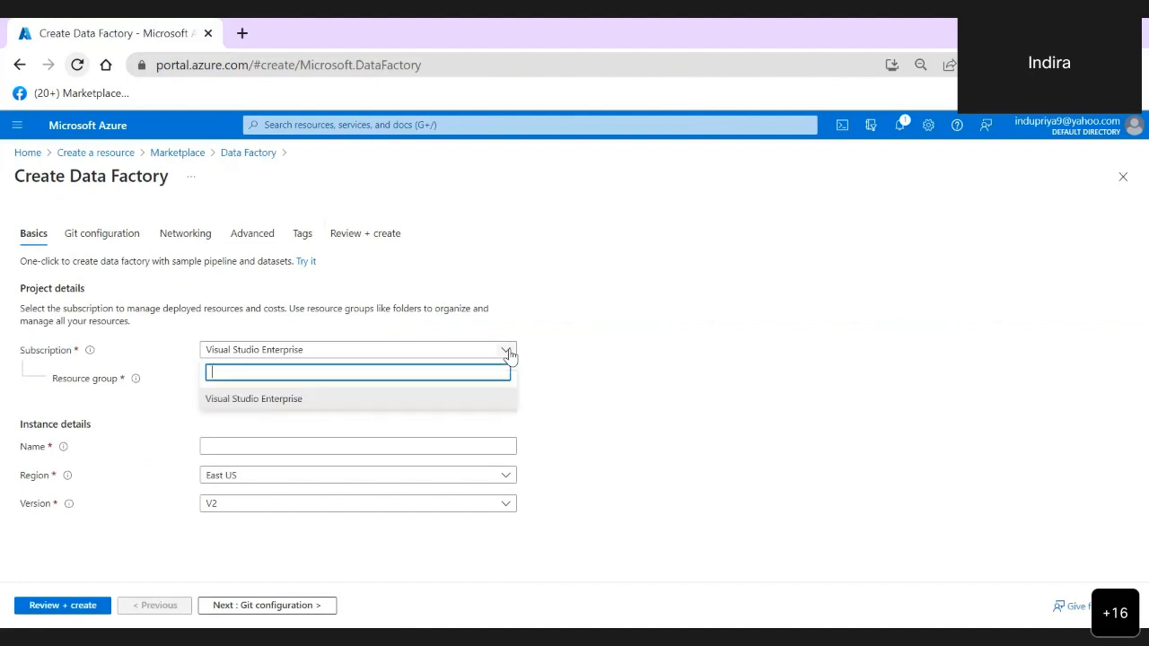
pyautogui.click(508, 353)
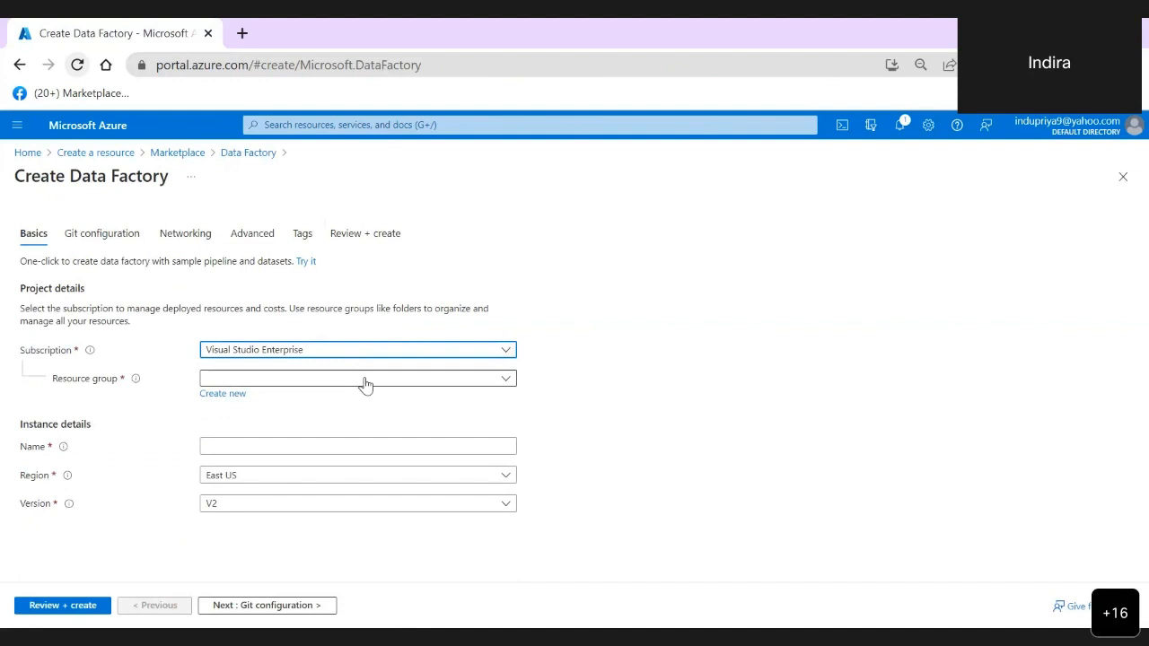
pyautogui.click(267, 382)
pyautogui.click(624, 419)
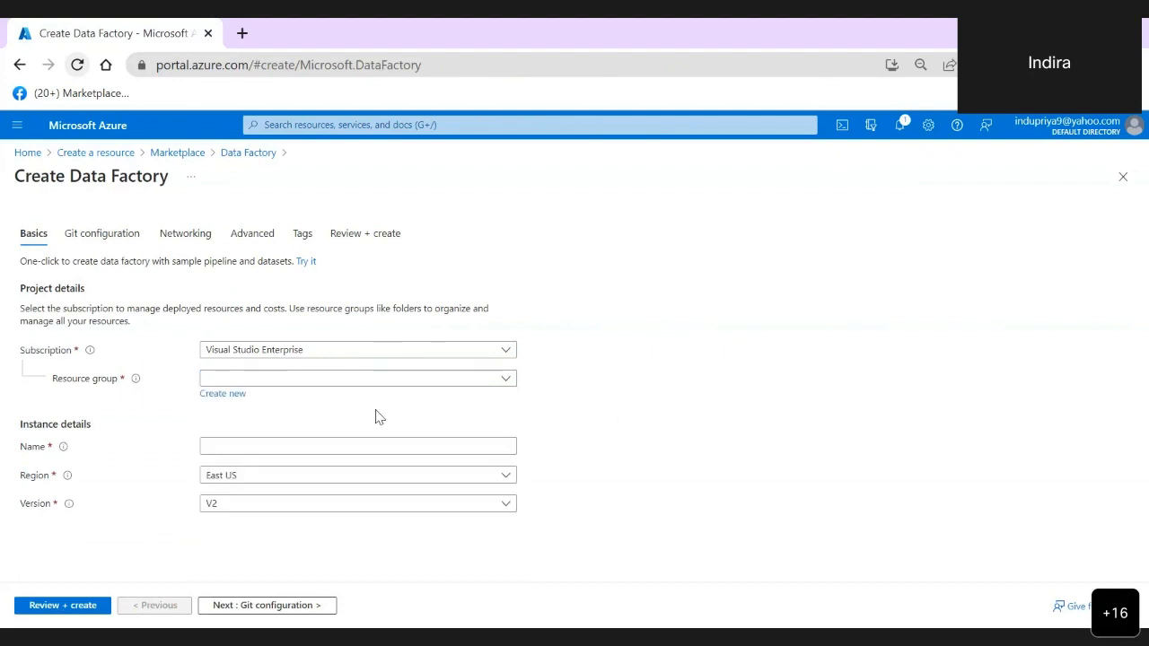
pyautogui.click(225, 395)
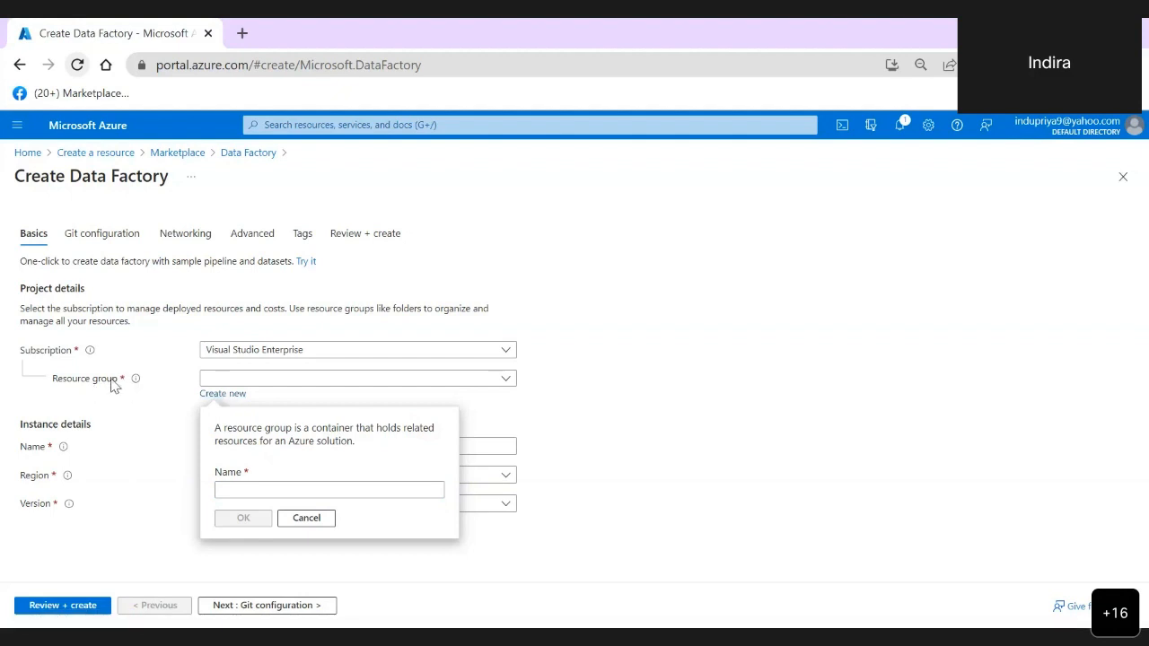
pyautogui.click(316, 494)
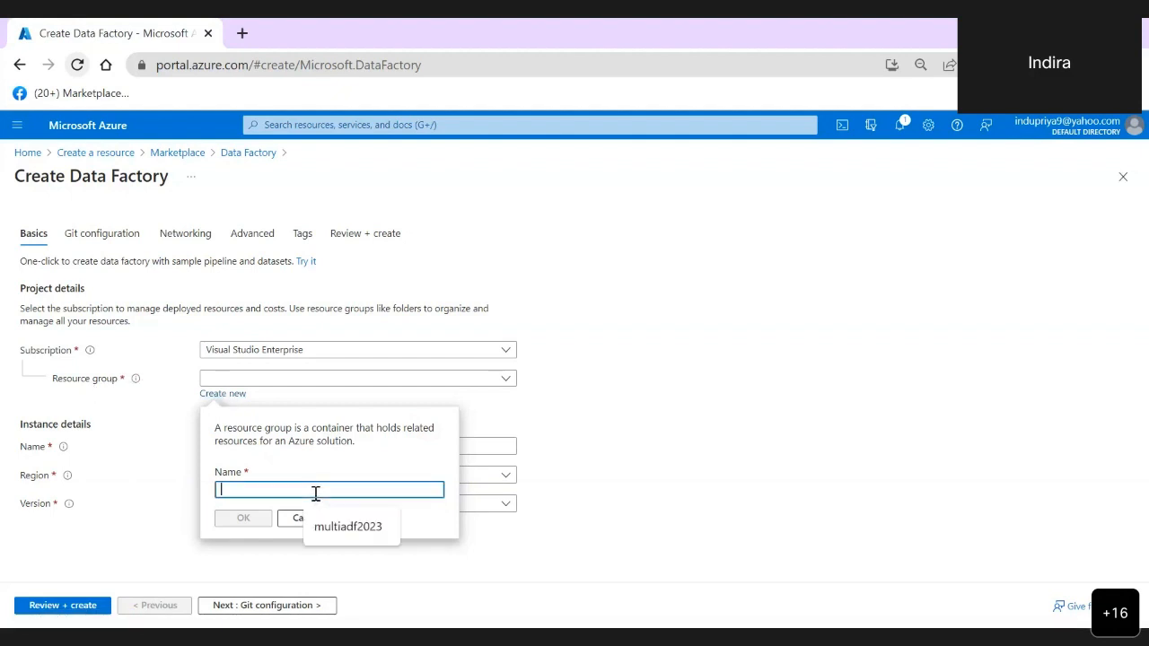
pyautogui.write('mc')
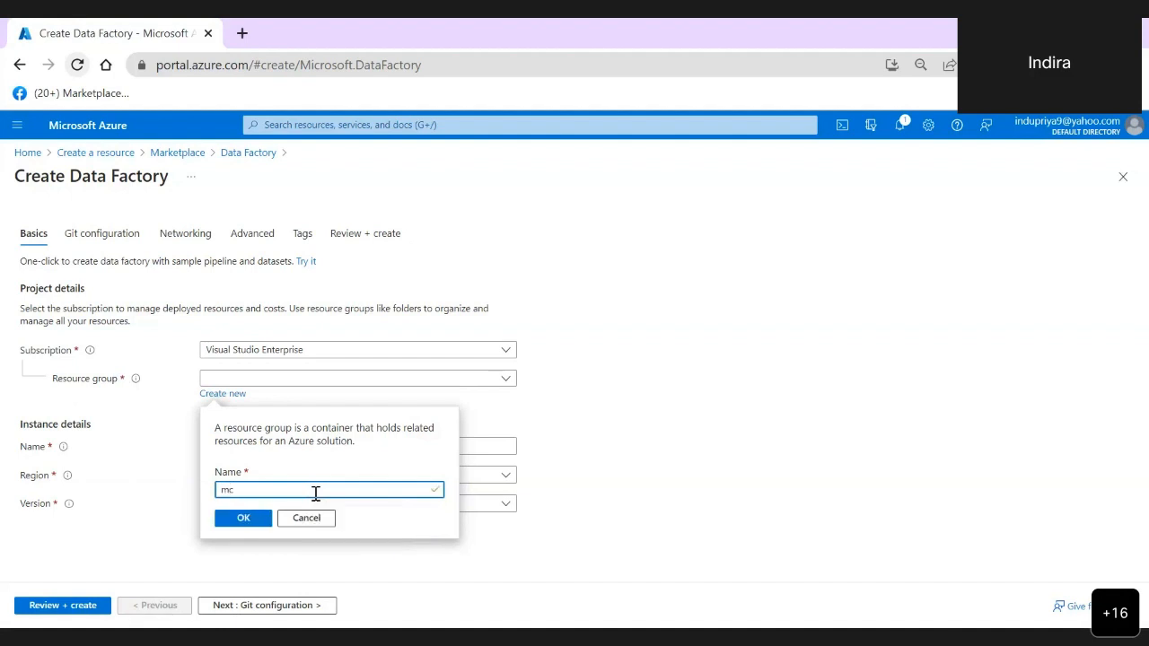
pyautogui.write('4udemorg')
pyautogui.click(242, 519)
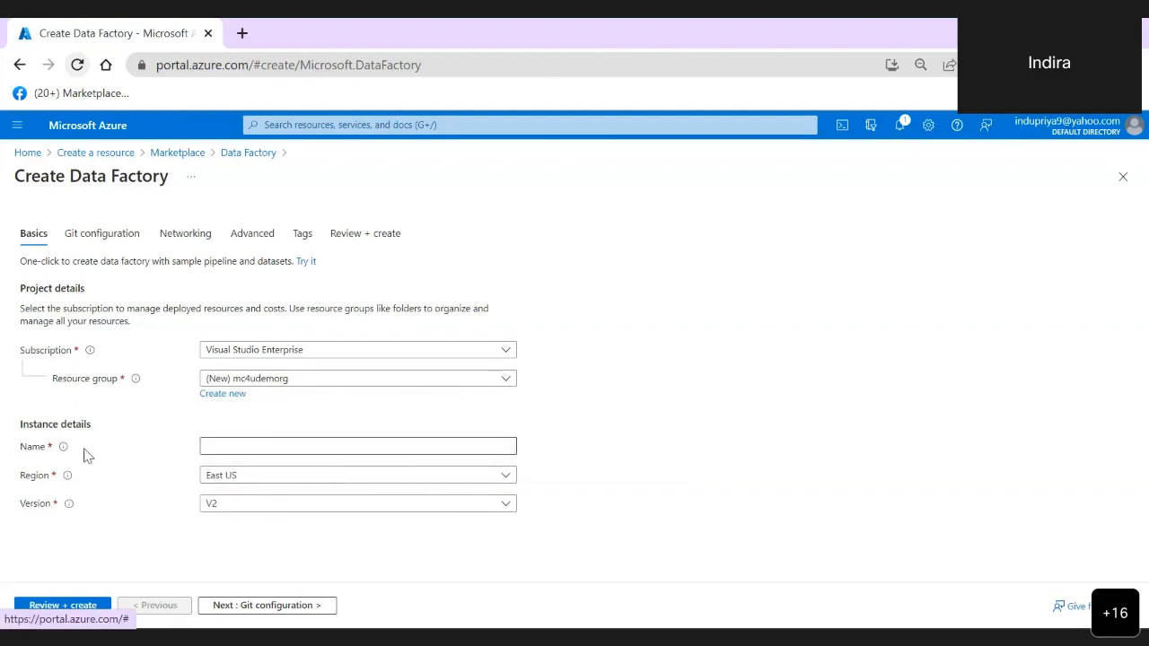
# - Name the data factory instance mc4udemins and set its region to Australia East
pyautogui.click(247, 451)
pyautogui.click(247, 451)
pyautogui.write('mc')
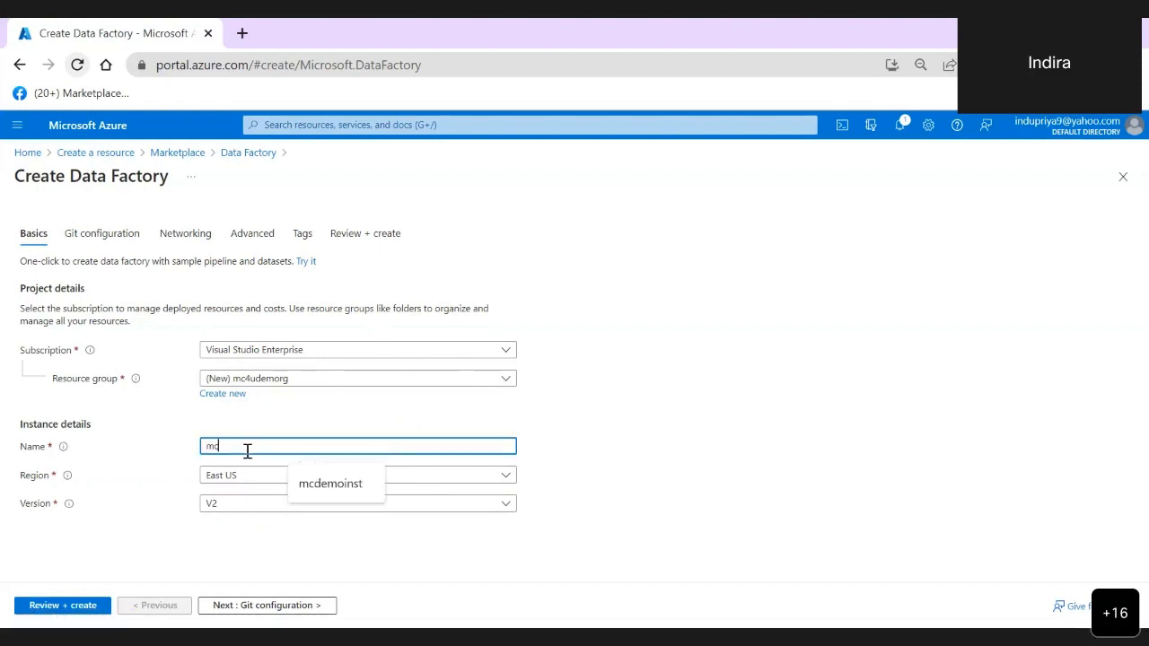
pyautogui.write('4uin')
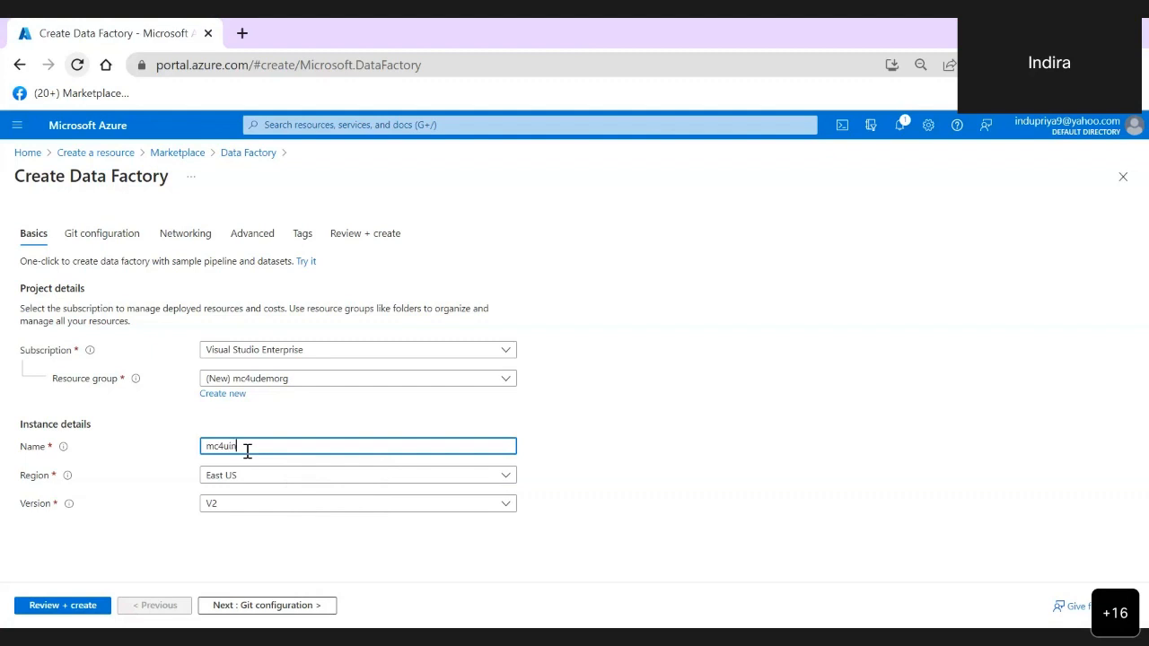
pyautogui.press('BackSpace')
pyautogui.press('BackSpace')
pyautogui.write('demo')
pyautogui.write('ins')
pyautogui.click(405, 478)
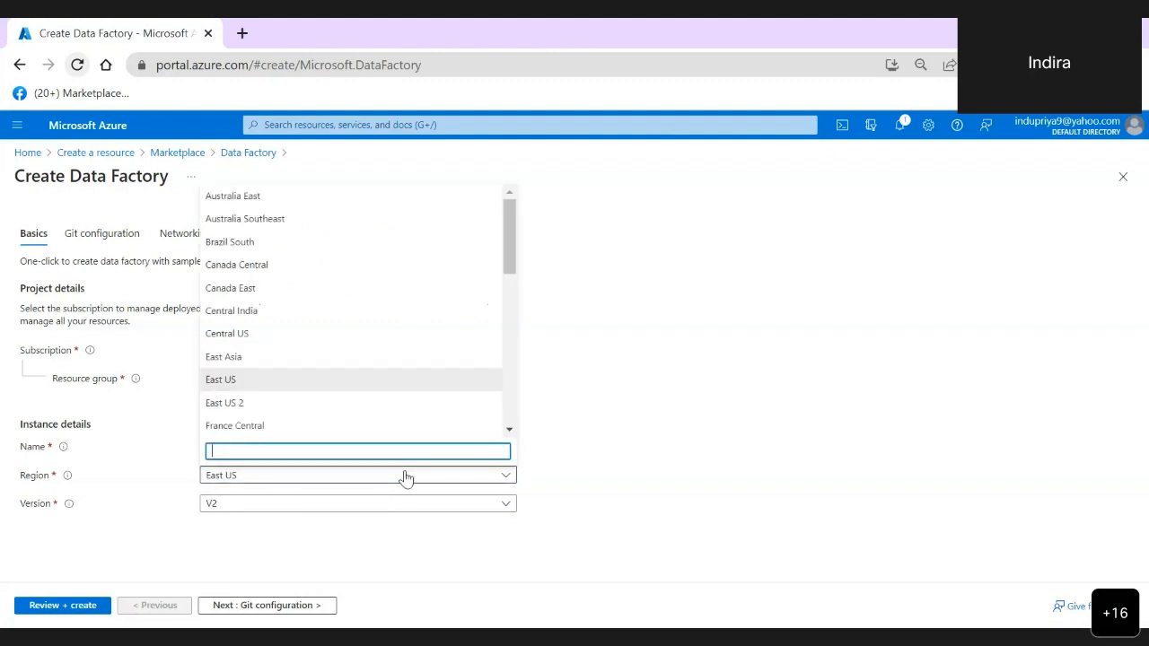
pyautogui.click(279, 199)
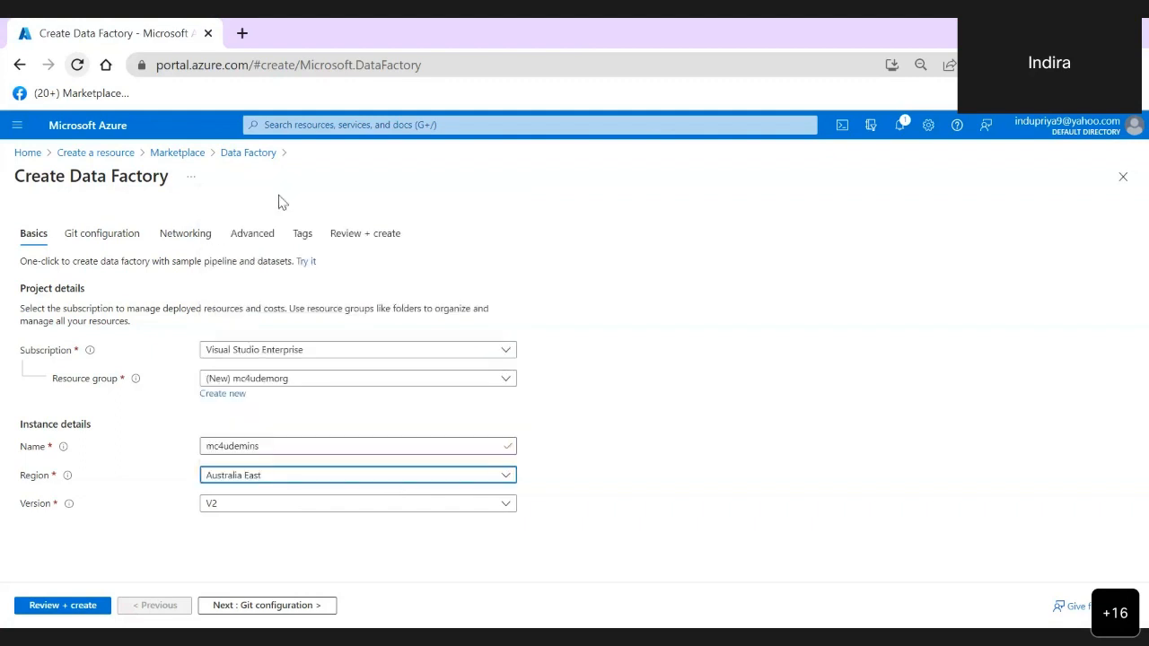
pyautogui.click(607, 502)
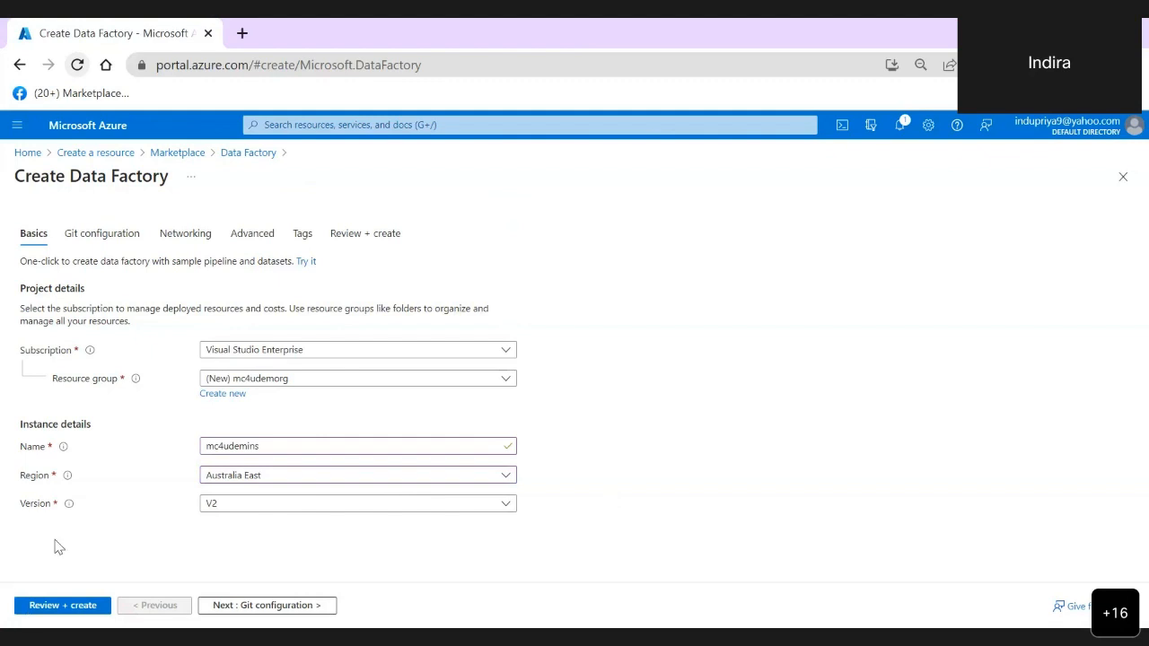
# - Keep the default Git, networking, encryption and tag settings, review the configuration and create the data factory
pyautogui.click(135, 242)
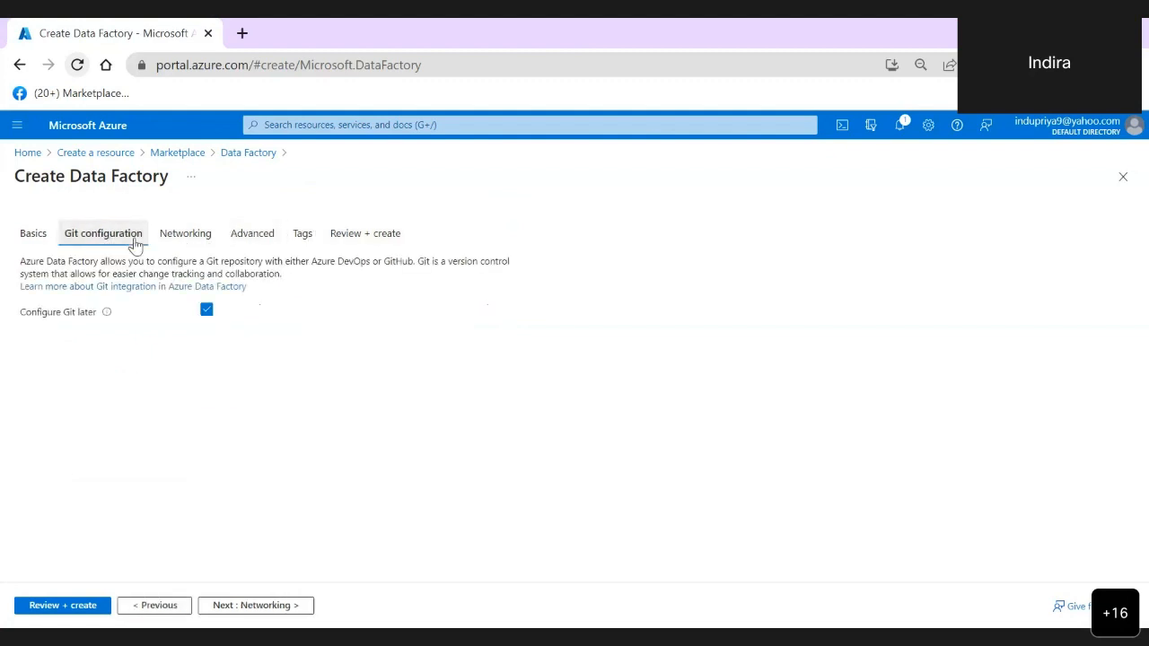
pyautogui.click(34, 235)
pyautogui.click(286, 607)
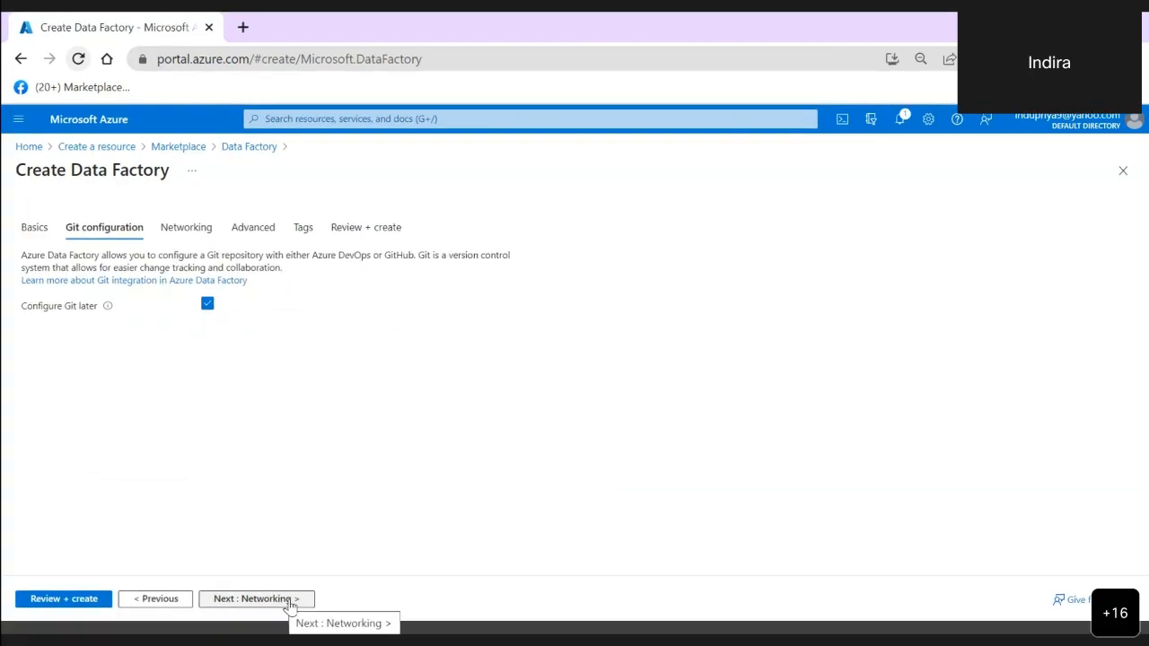
pyautogui.click(289, 607)
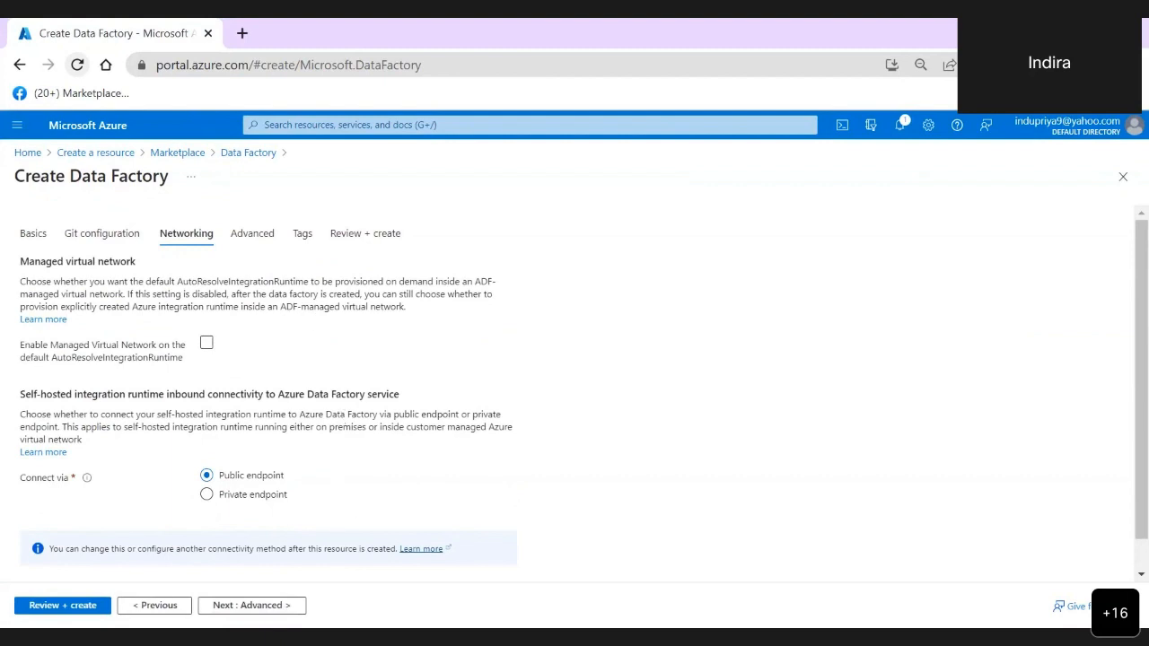
pyautogui.click(284, 610)
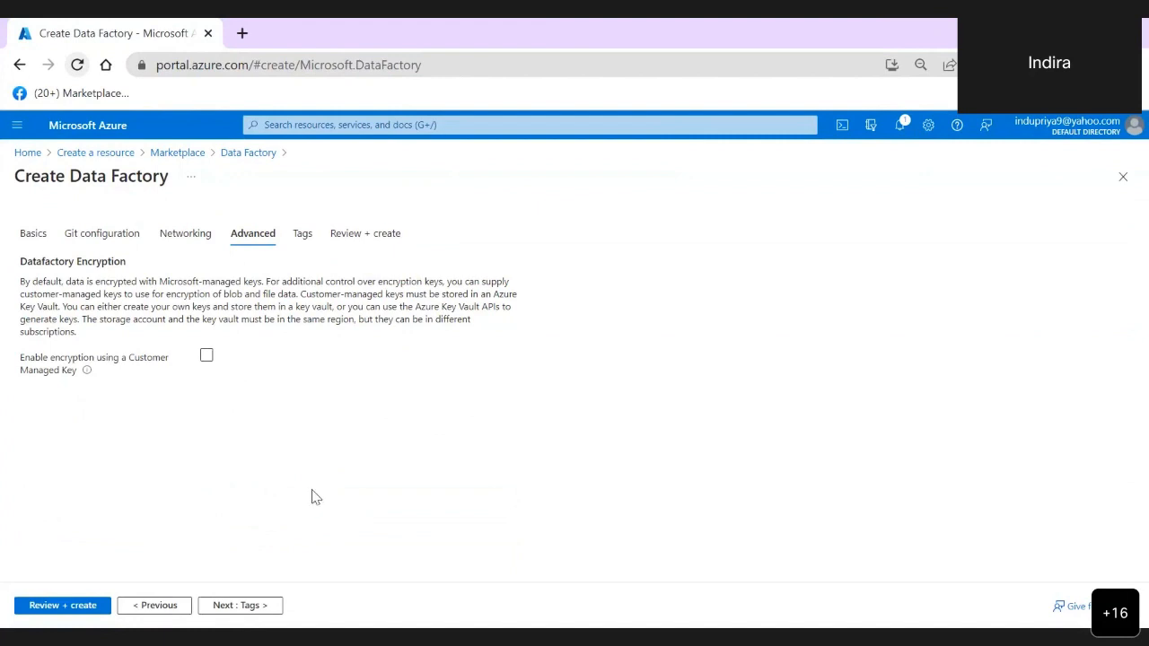
pyautogui.click(265, 610)
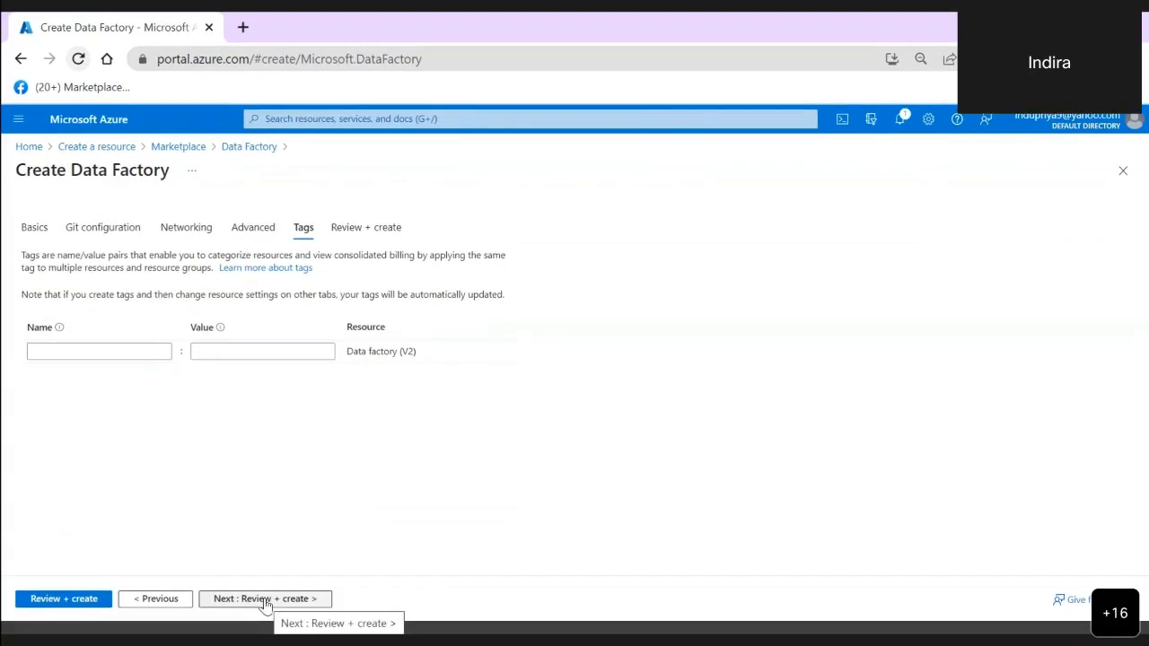
pyautogui.click(264, 603)
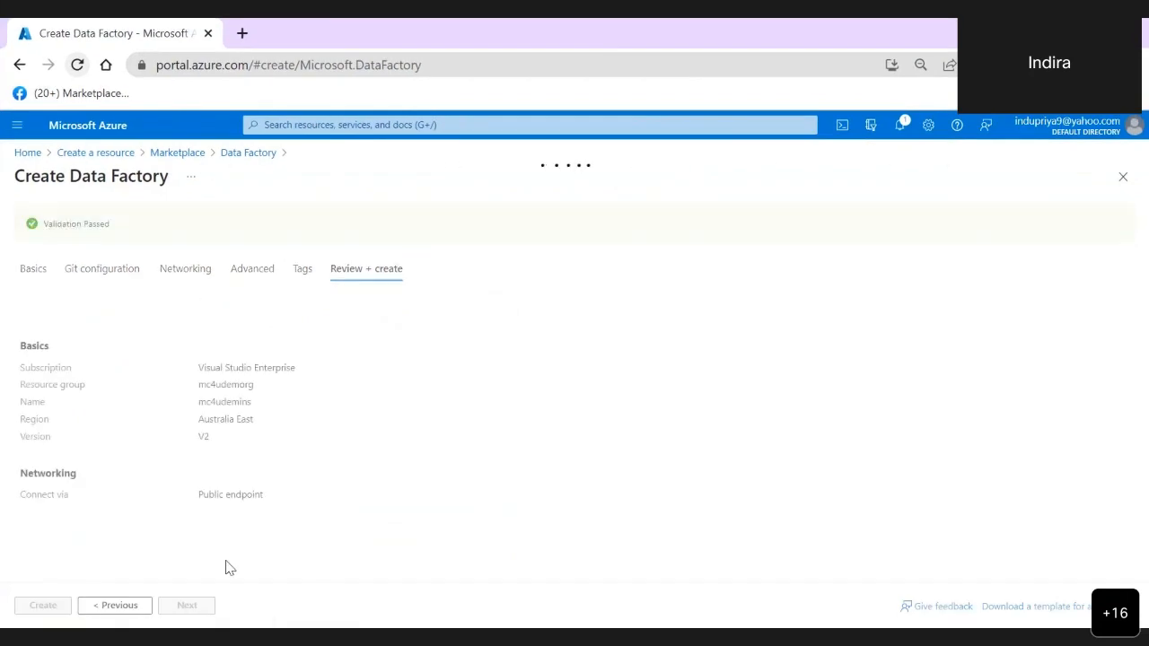
pyautogui.scroll(-1, 346, 512)
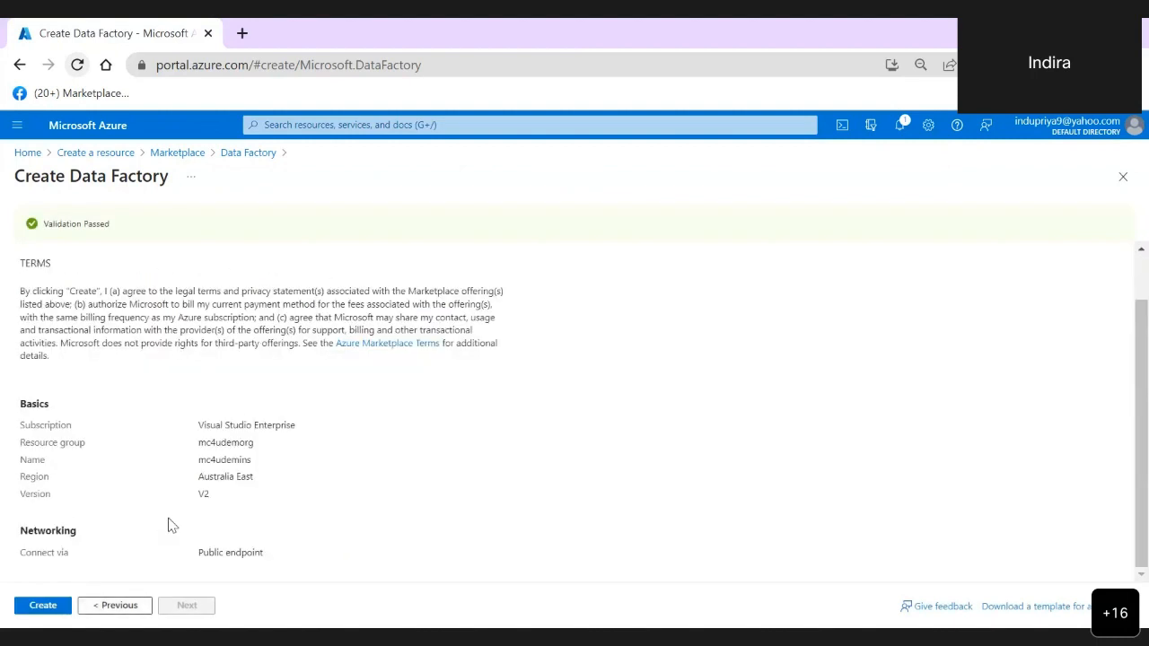
pyautogui.click(45, 609)
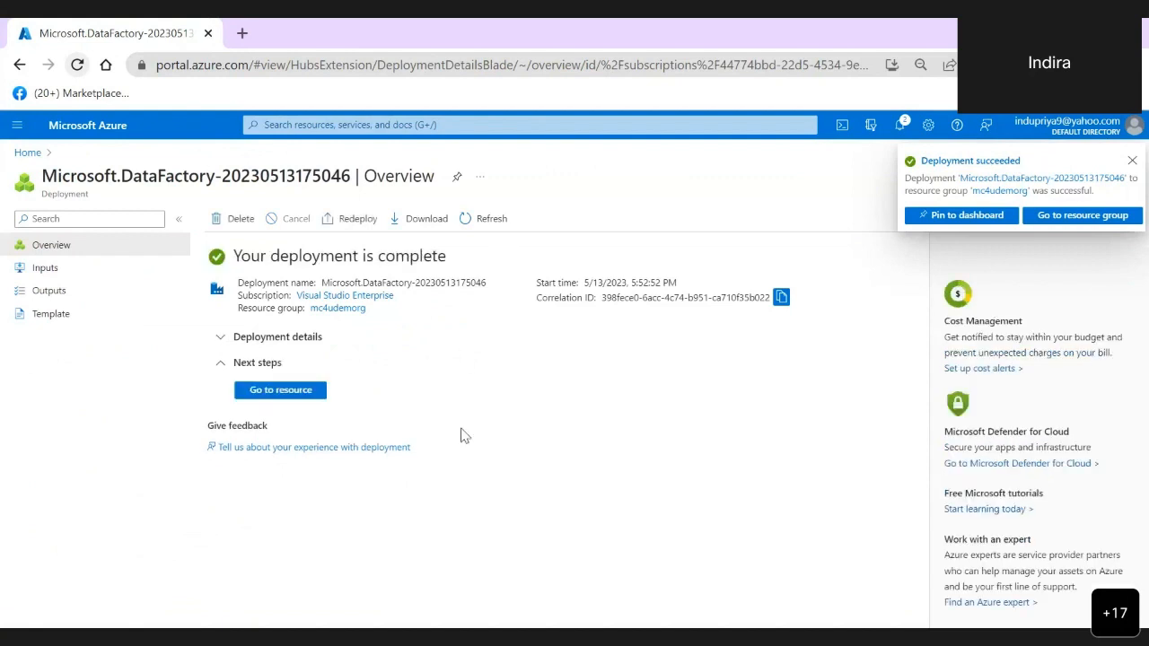
# - Open the deployed data factory resource and launch Azure Data Factory Studio for it
pyautogui.click(302, 395)
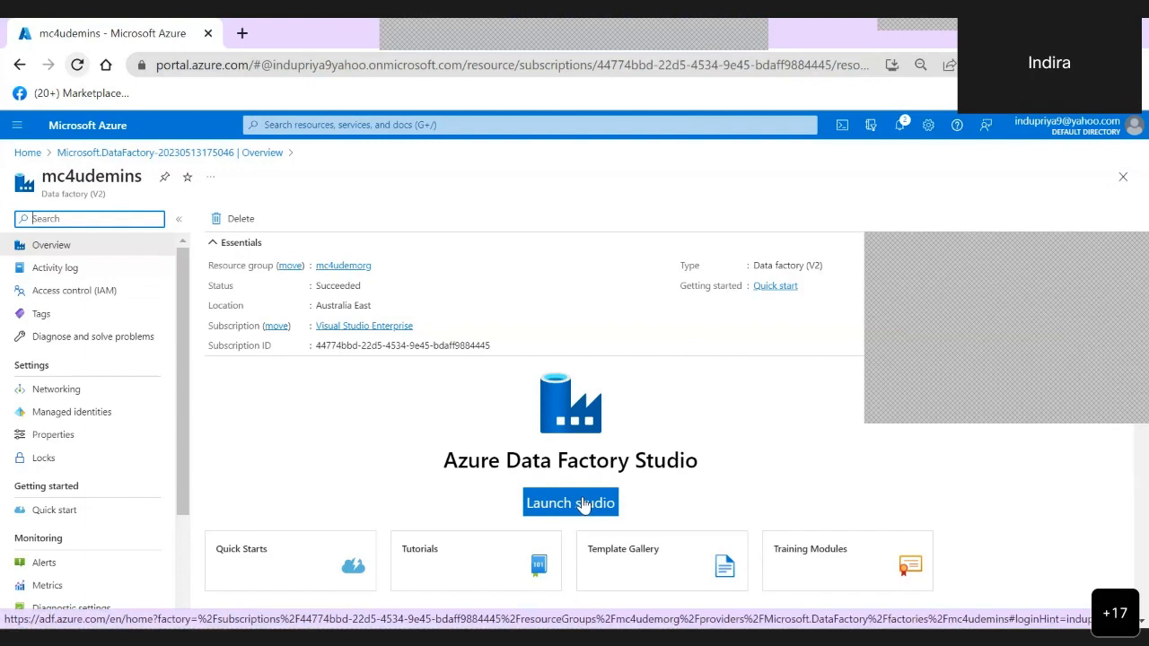
pyautogui.click(583, 504)
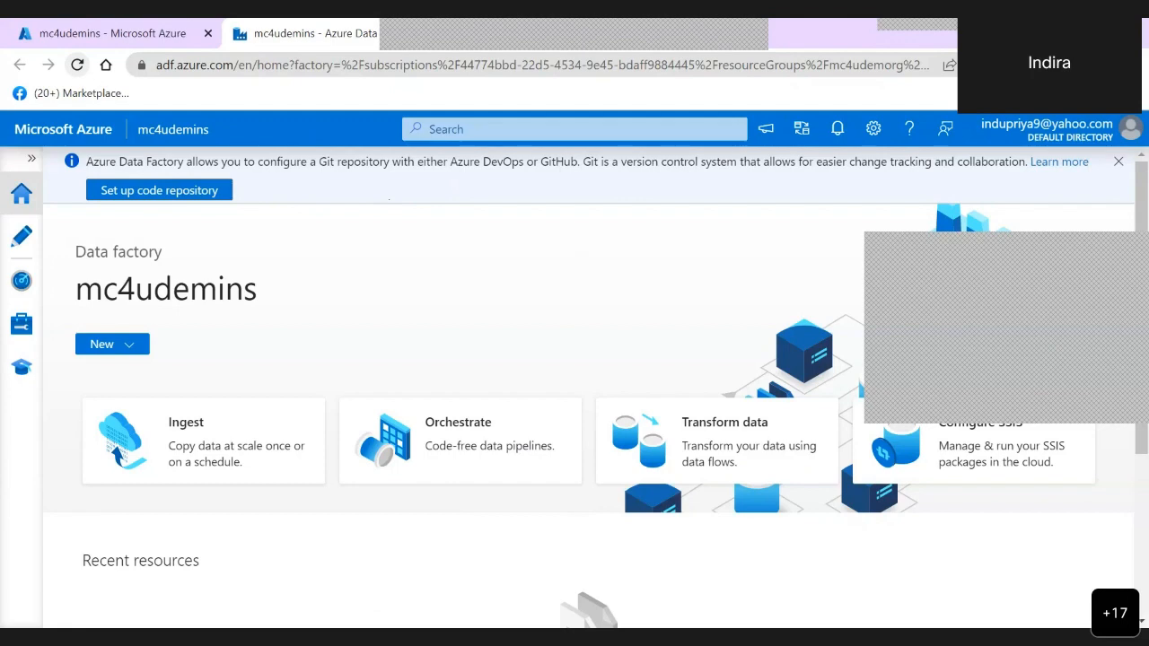
pyautogui.scroll(-2, 579, 240)
pyautogui.scroll(2, 596, 387)
# - Create a new pipeline in the data factory and name it mc4udemopipe
pyautogui.click(132, 351)
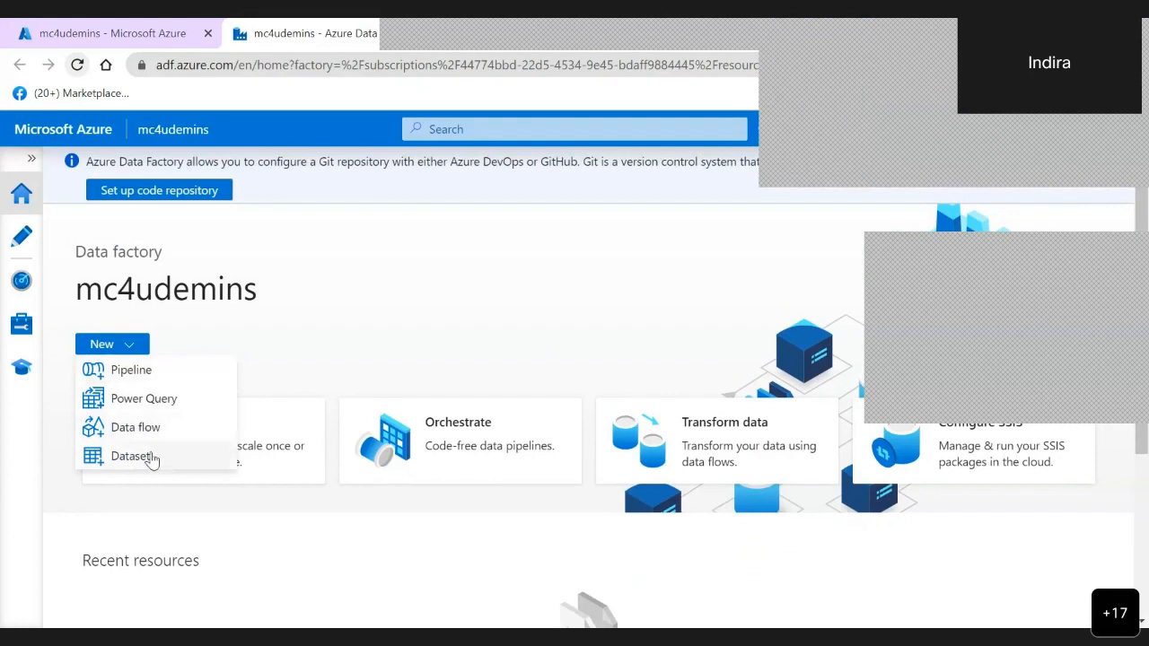
pyautogui.click(151, 375)
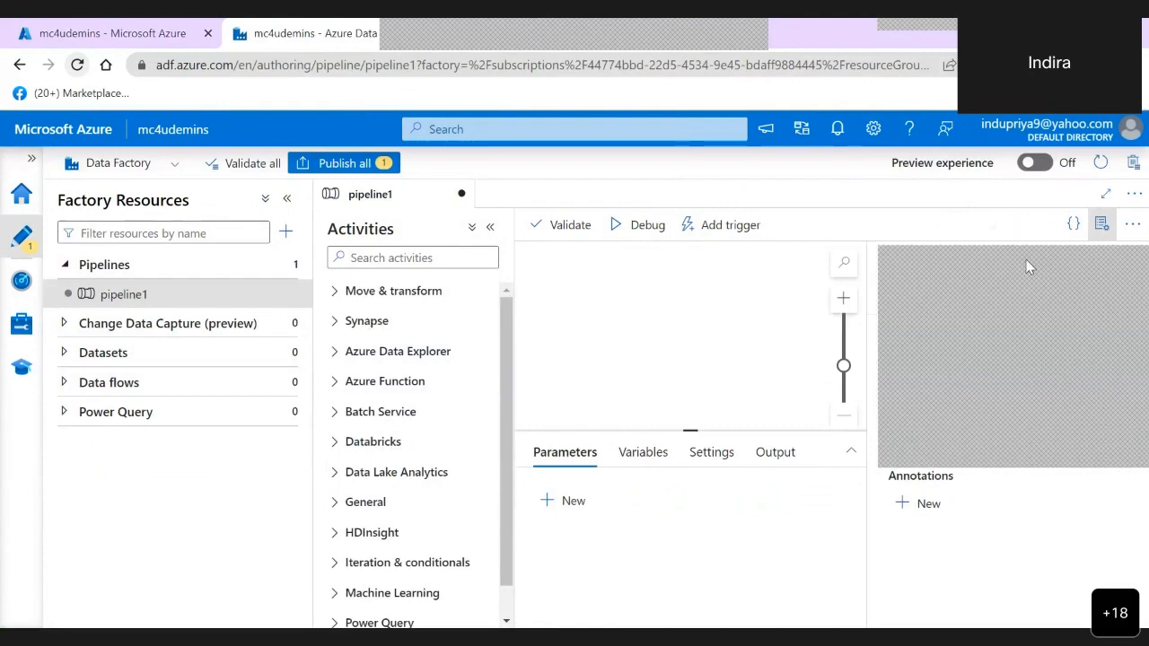
pyautogui.click(942, 357)
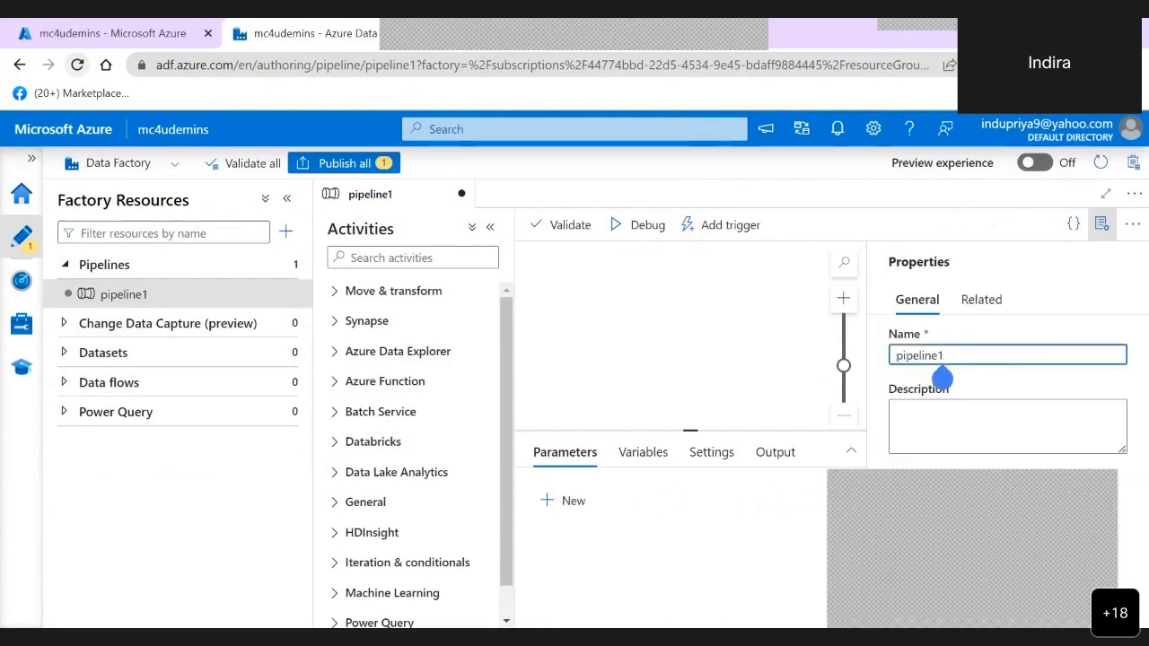
pyautogui.press('BackSpace')
pyautogui.press('BackSpace')
pyautogui.press('BackSpace')
pyautogui.press('BackSpace')
pyautogui.press('BackSpace')
pyautogui.press('BackSpace')
pyautogui.press('BackSpace')
pyautogui.press('BackSpace')
pyautogui.press('BackSpace')
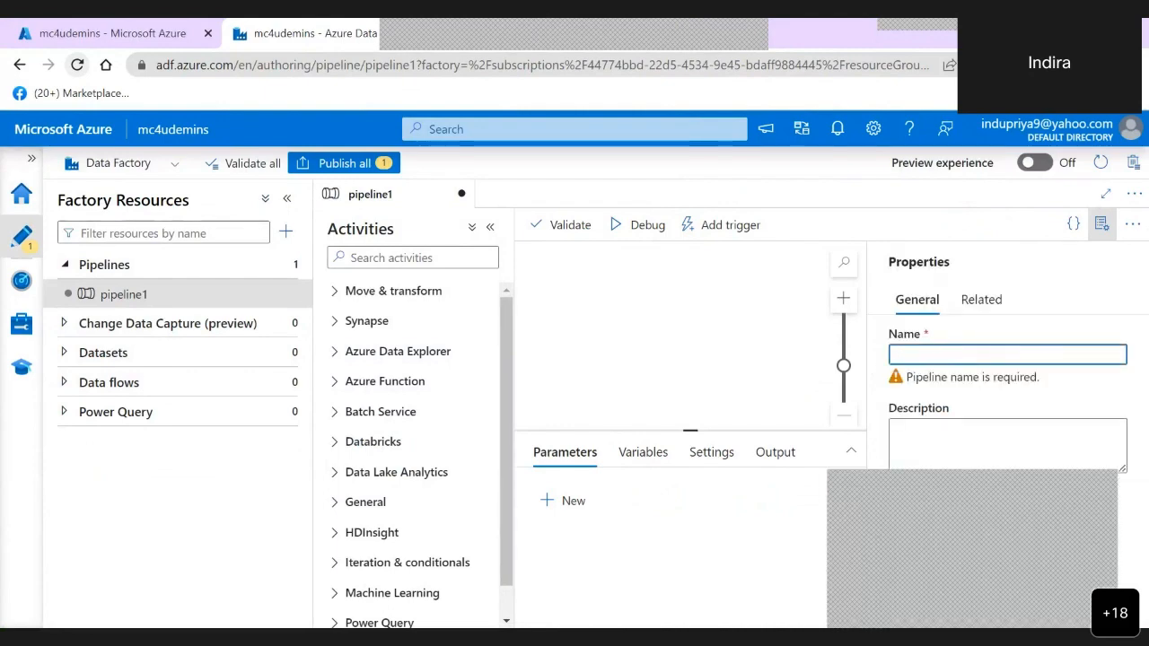
pyautogui.write('mc4')
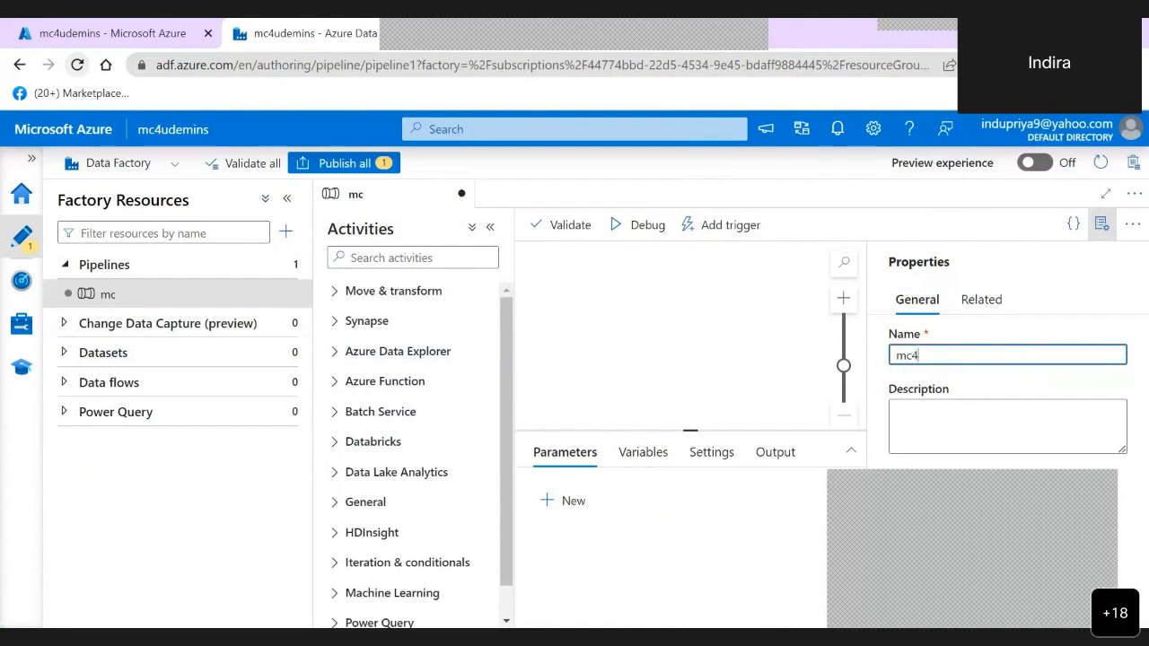
pyautogui.write('udemo')
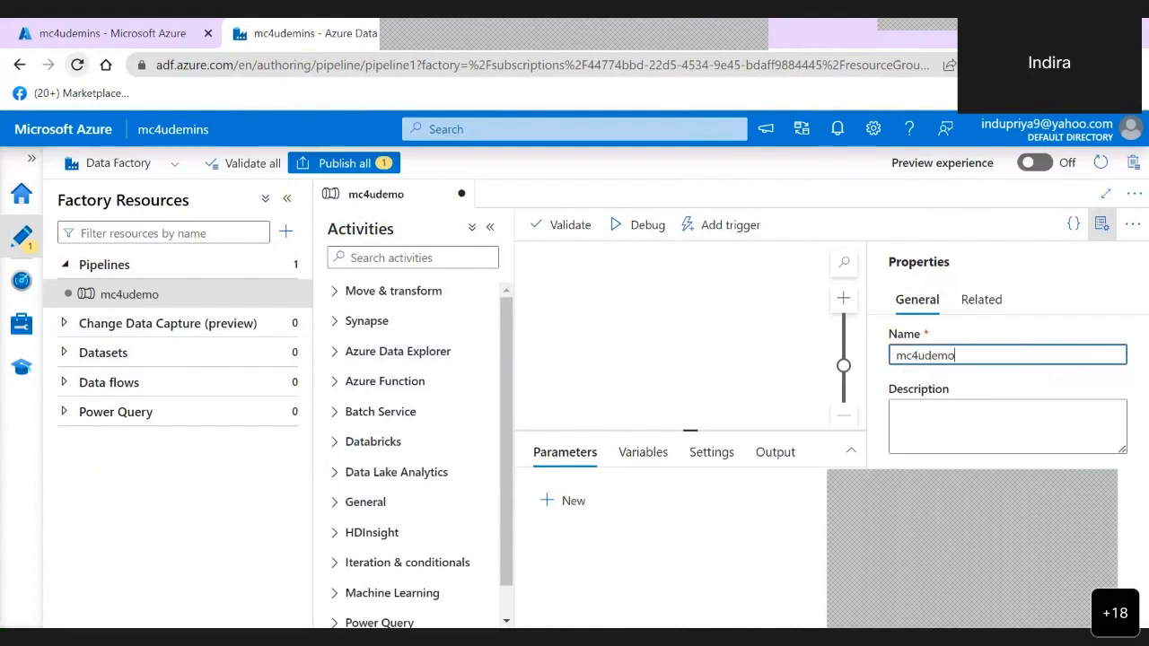
pyautogui.write('pipe')
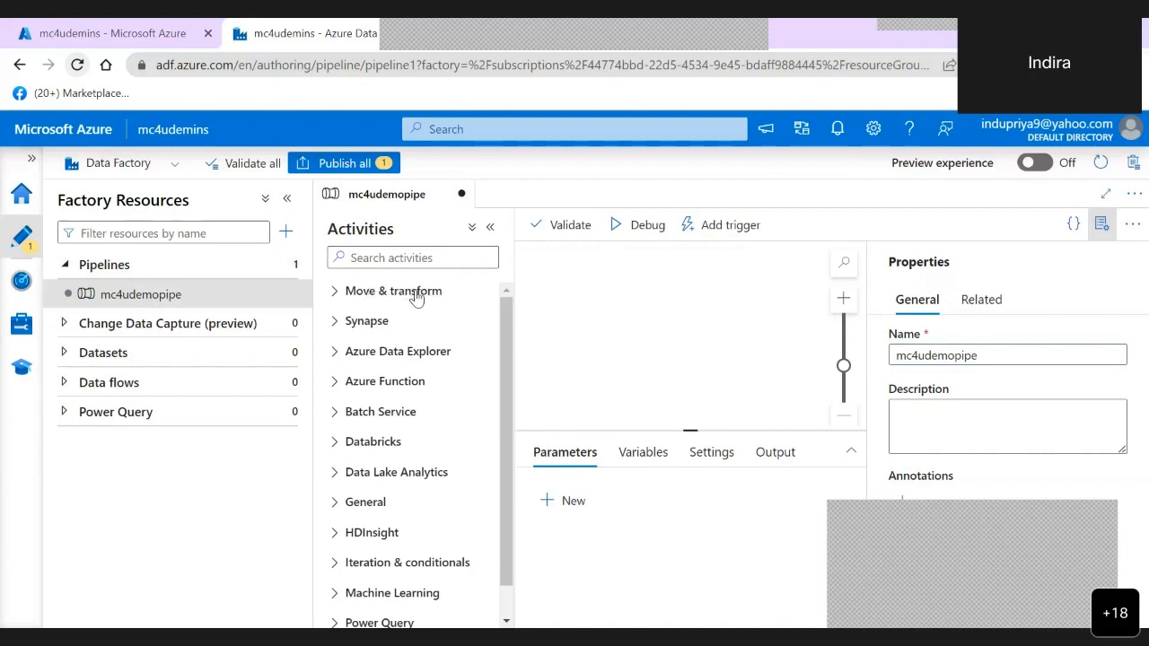
# - Add a Copy data activity from the Move & transform group to the pipeline canvas and collapse the activities list
pyautogui.click(336, 293)
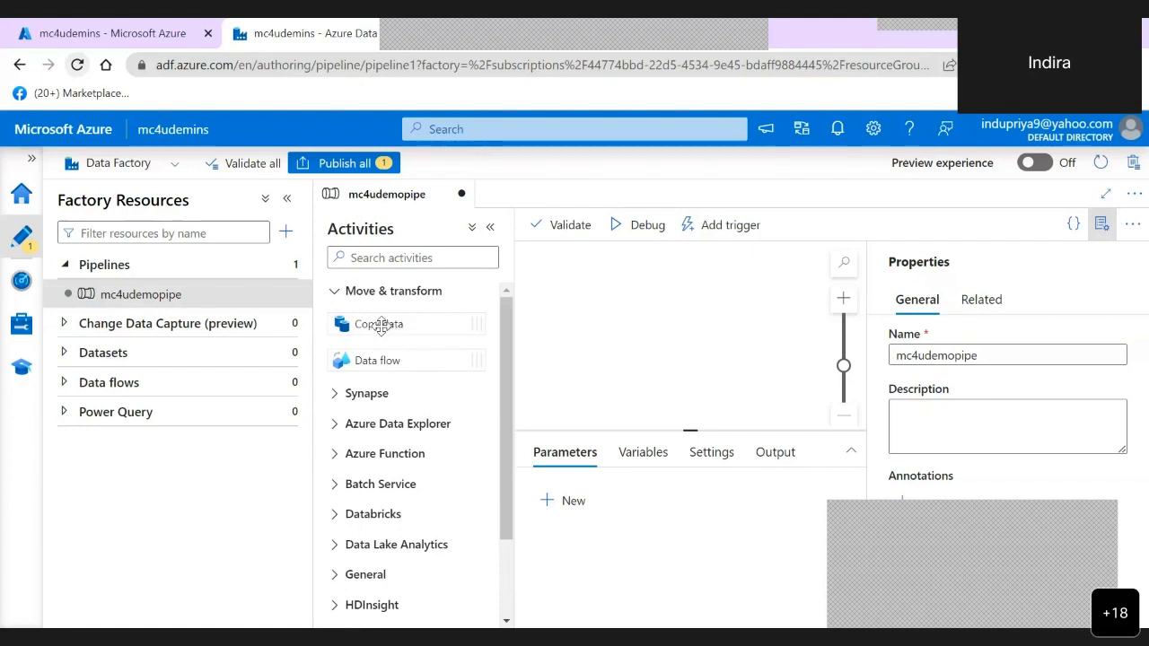
pyautogui.moveTo(387, 327); pyautogui.dragTo(654, 310)
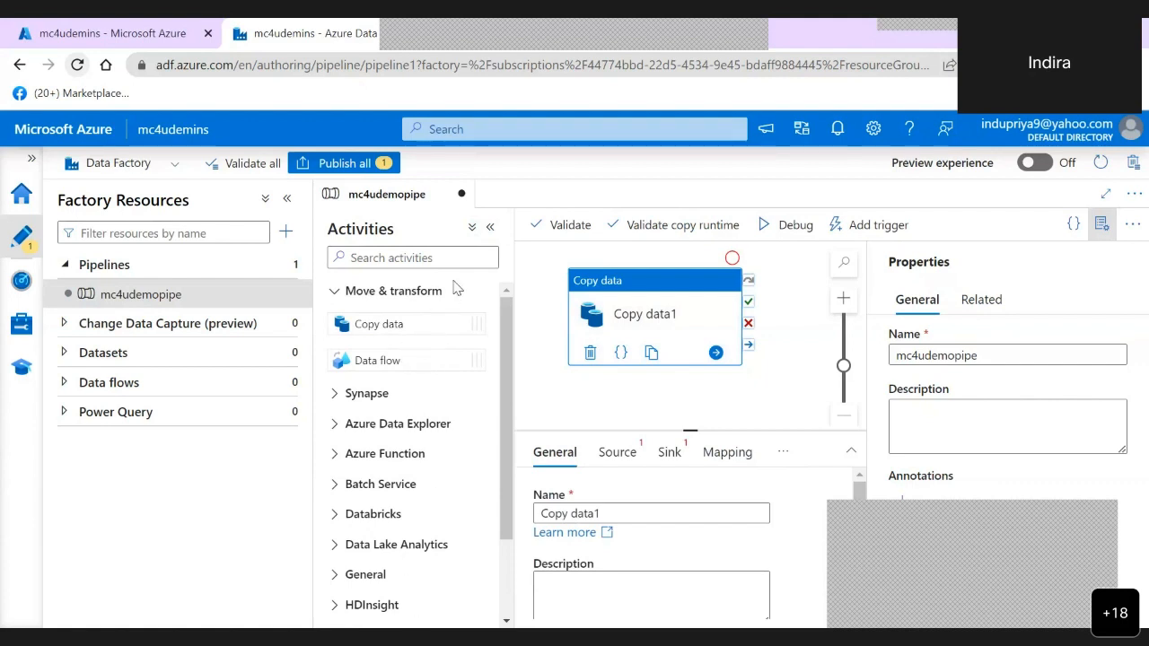
pyautogui.click(490, 227)
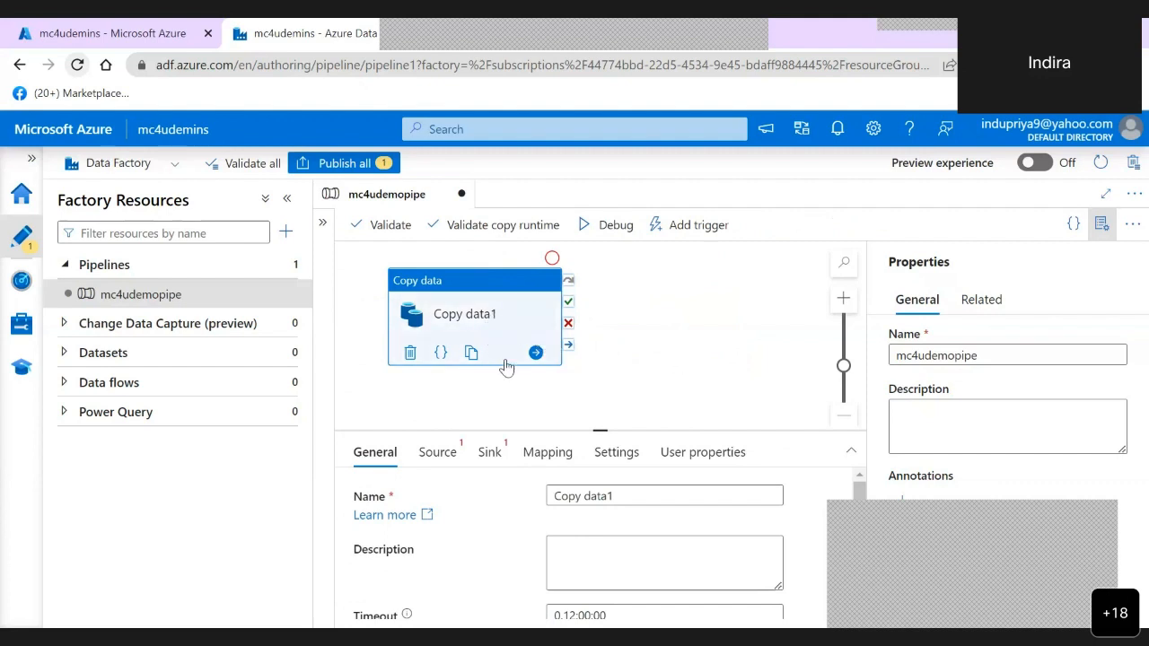
# - Rename the copy activity as "Copy data from excel to sql table"
pyautogui.click(638, 490)
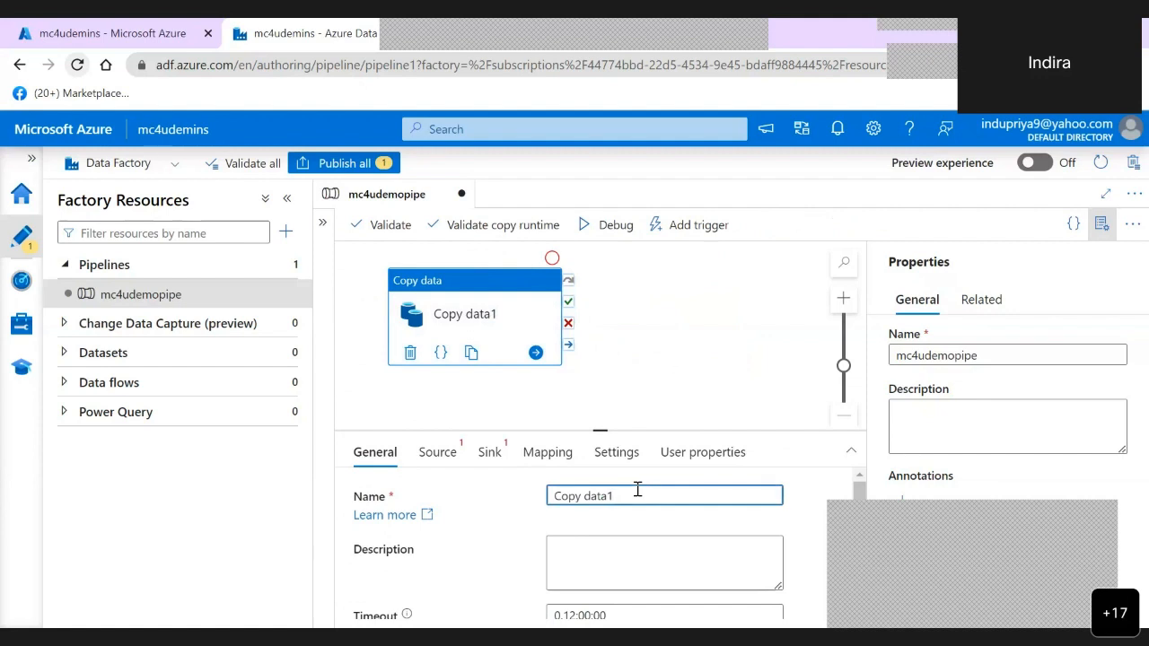
pyautogui.press('BackSpace')
pyautogui.write('from excel to sql table')
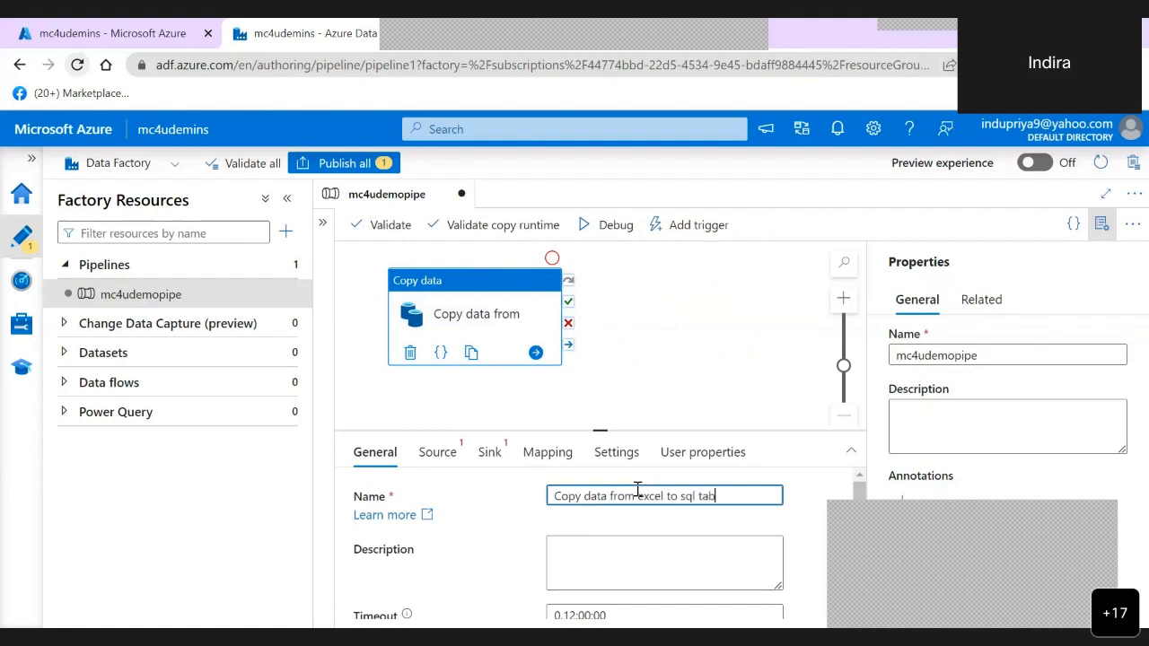
# - Copy the activity's name into its description, "Copy data from excel to sql table"
pyautogui.click(606, 559)
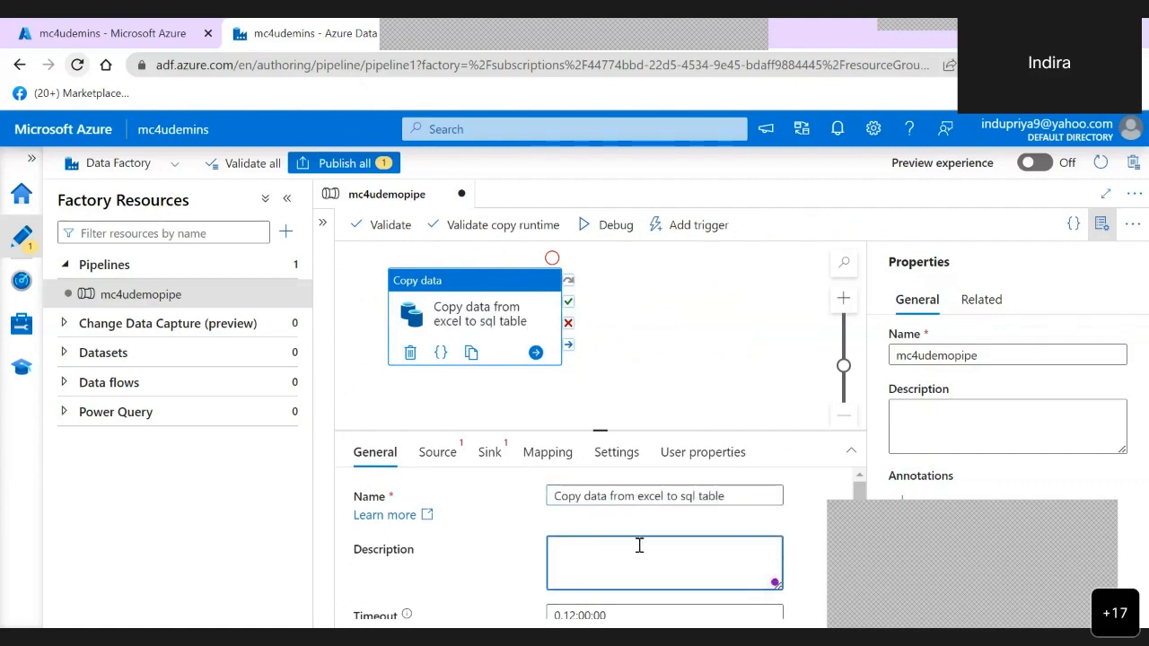
pyautogui.moveTo(744, 500); pyautogui.dragTo(450, 501)
pyautogui.hotkey('ctrl', 'c')
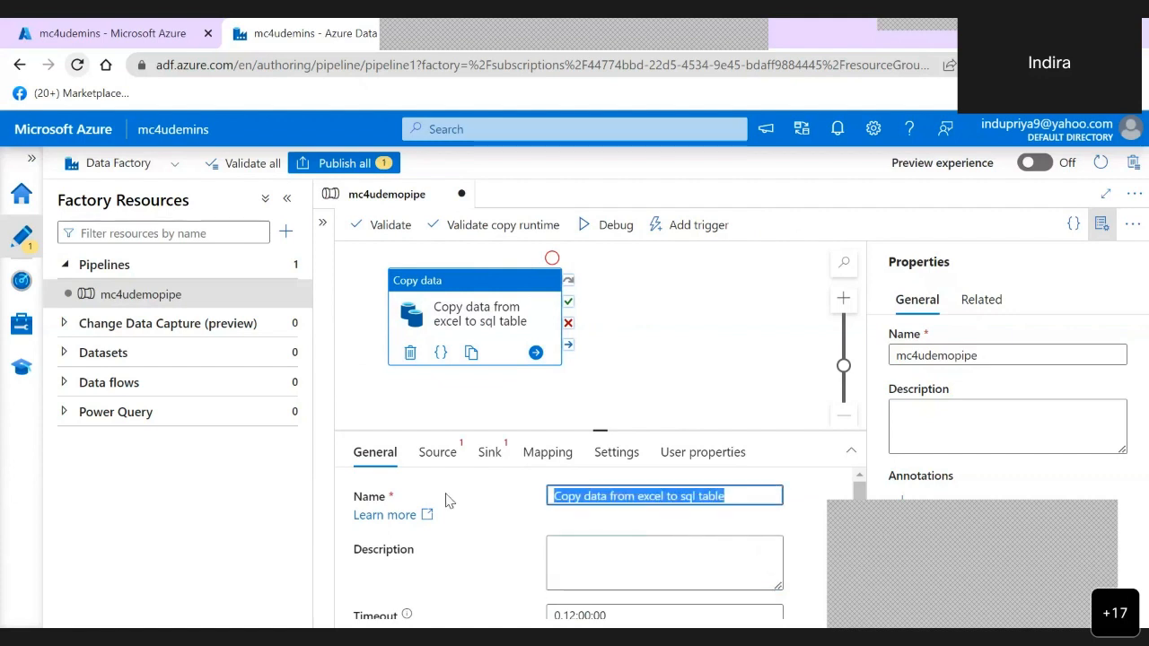
pyautogui.click(605, 566)
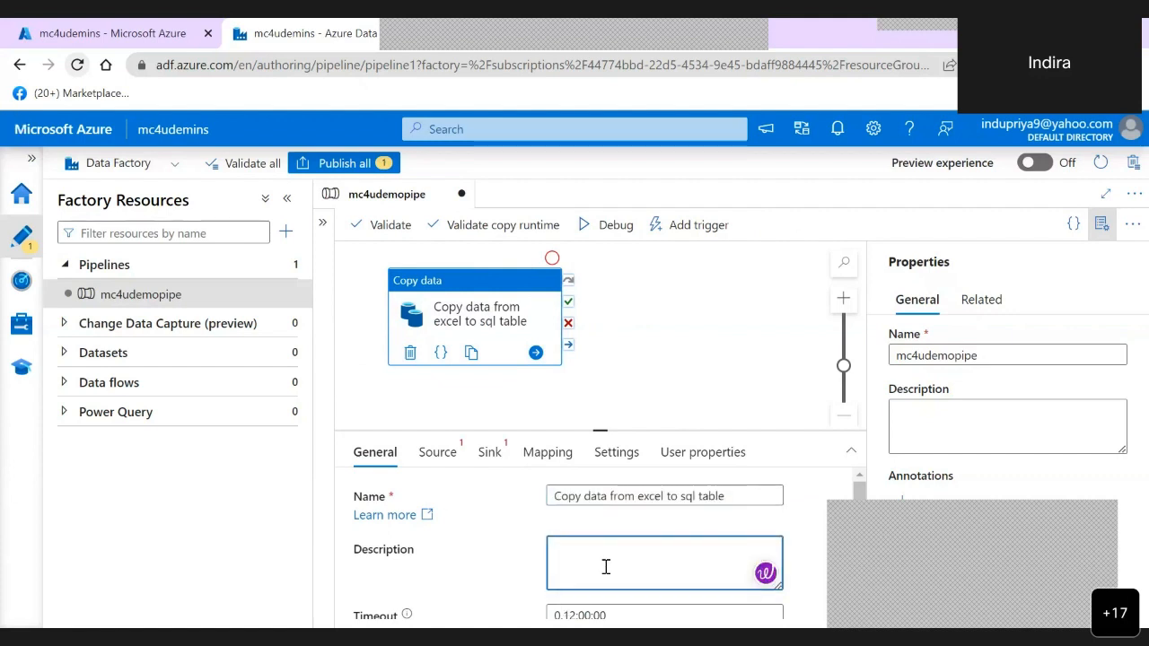
pyautogui.hotkey('ctrl', 'v')
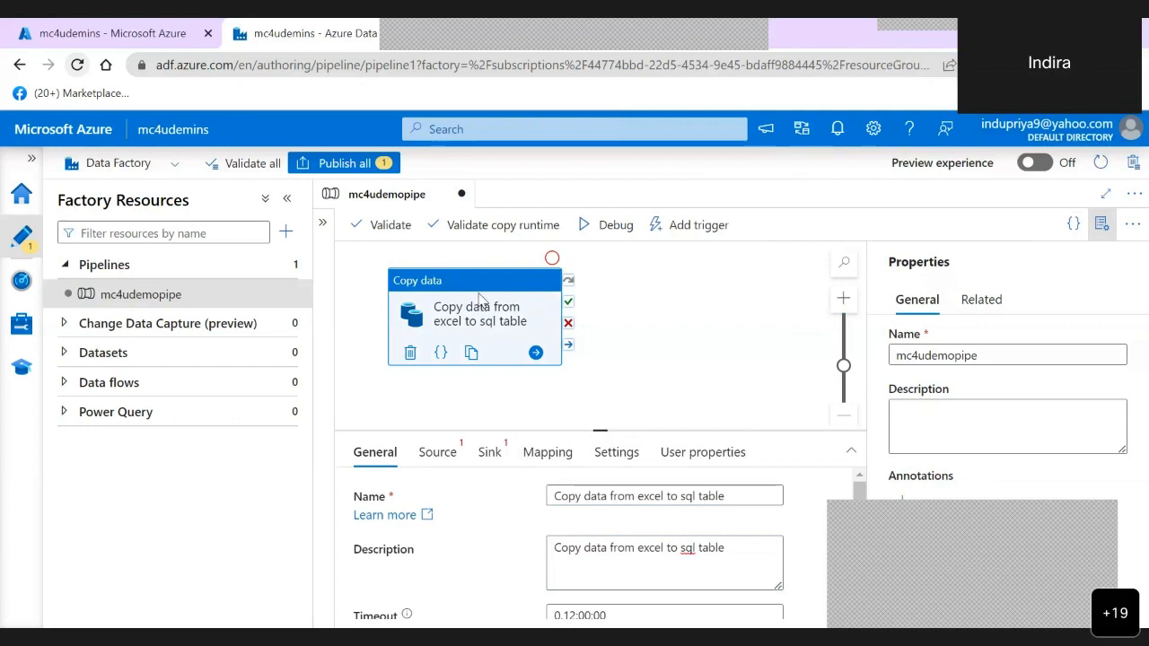
# - Open the copy activity's source settings and check for existing datasets that could serve as the source
pyautogui.click(447, 461)
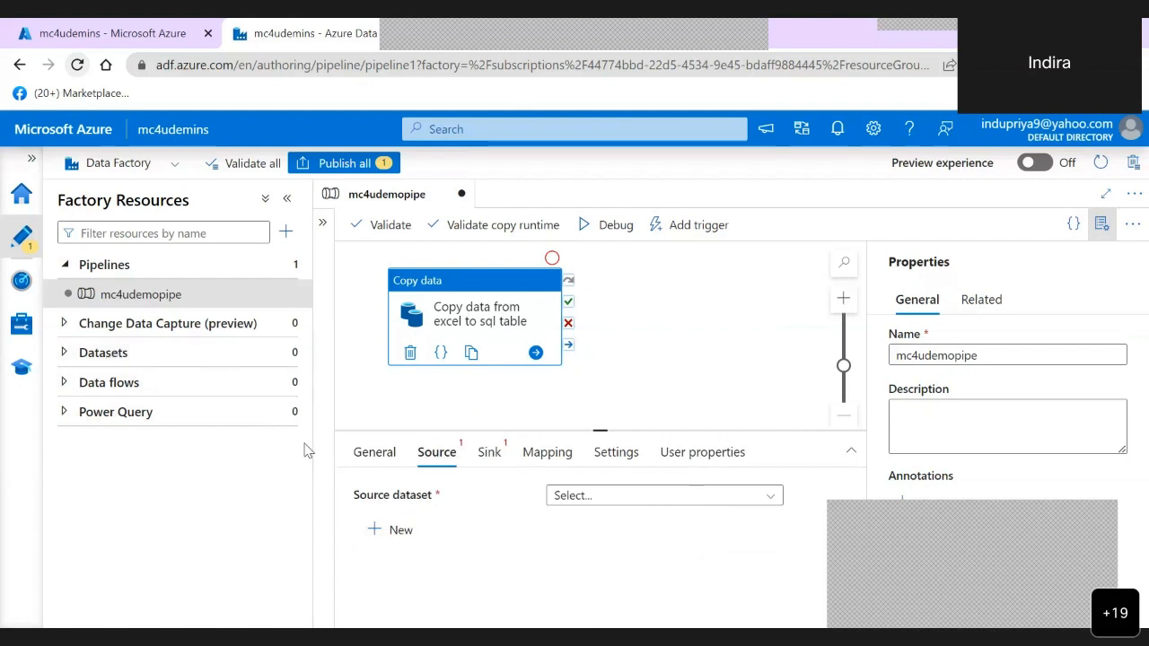
pyautogui.click(67, 355)
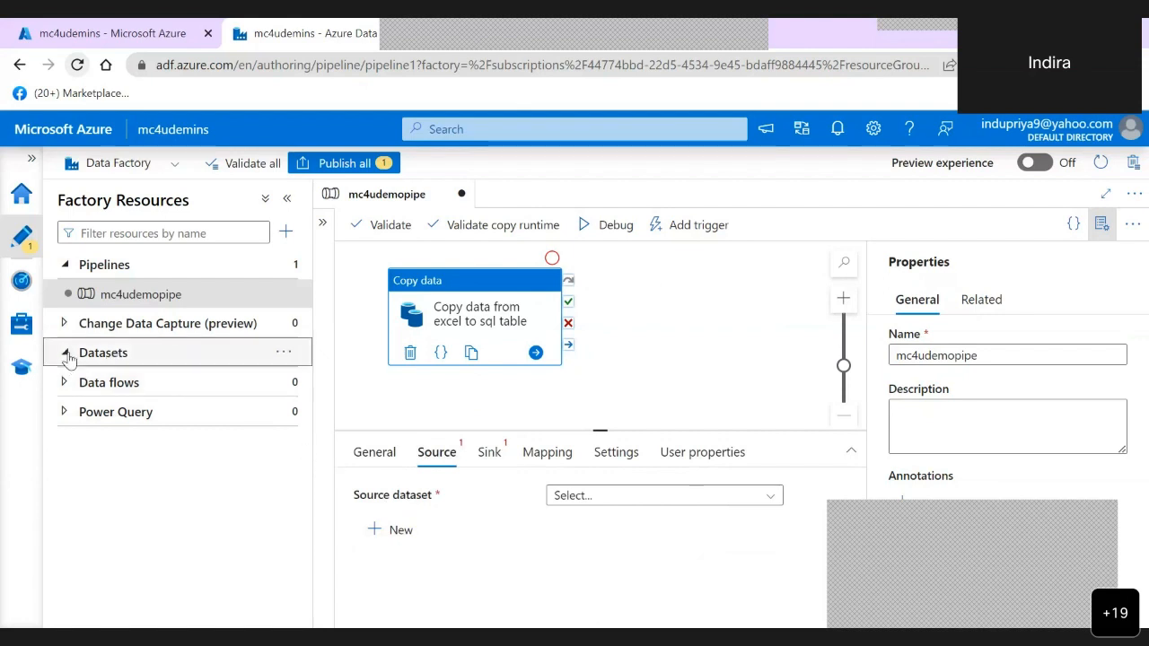
pyautogui.click(66, 355)
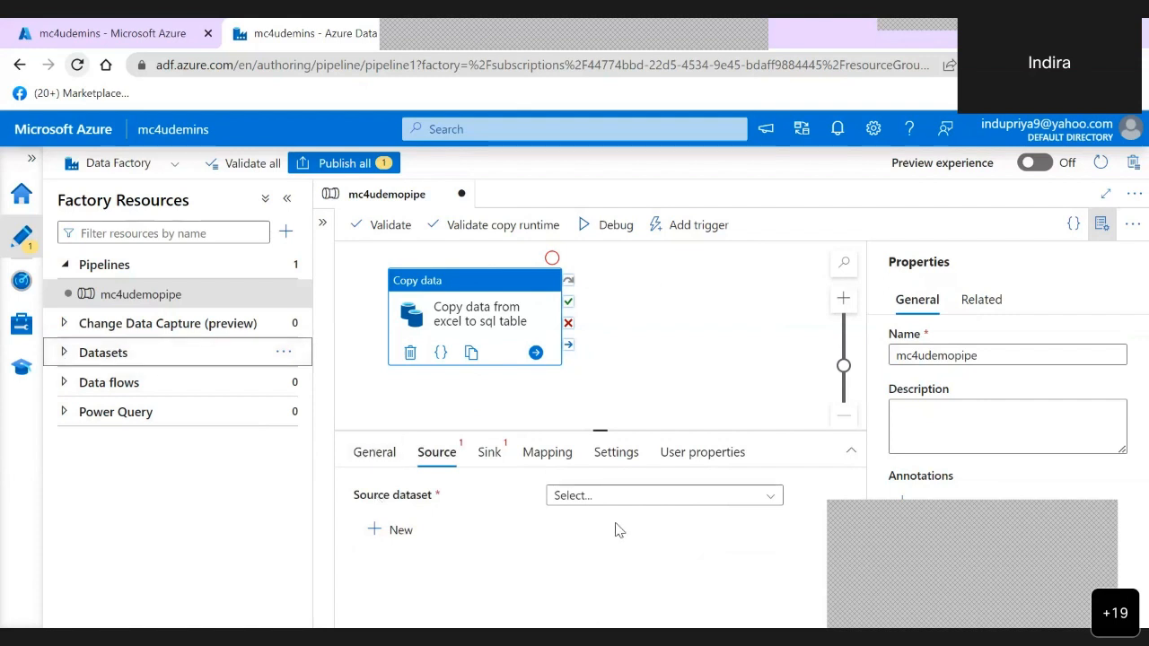
pyautogui.click(620, 496)
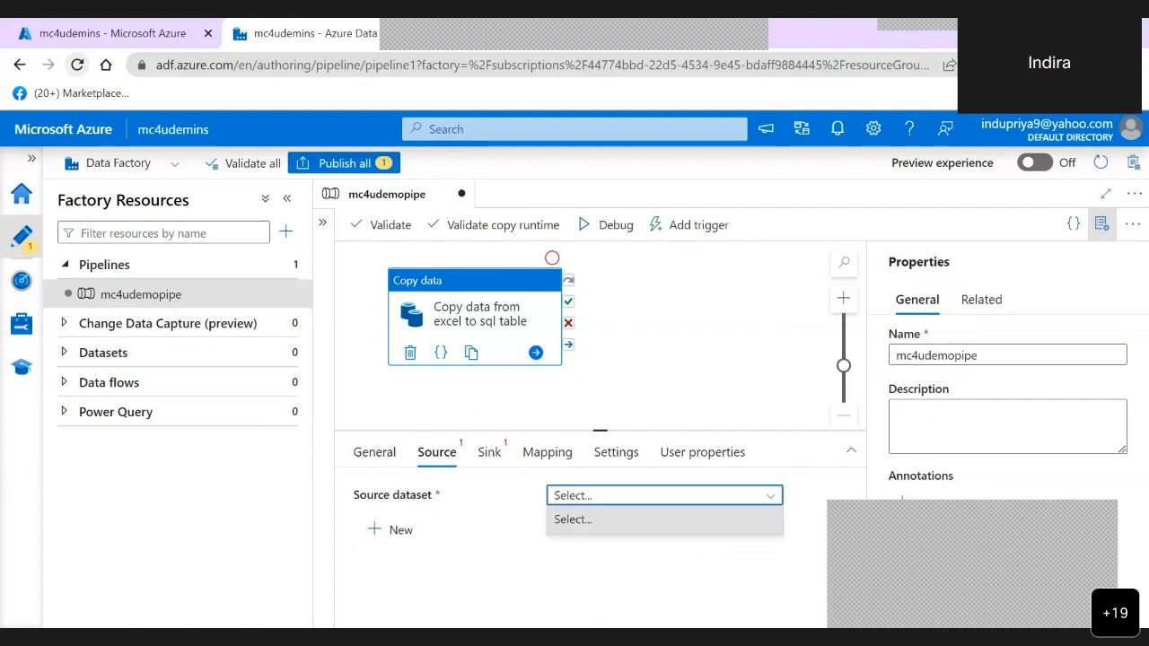
pyautogui.click(474, 548)
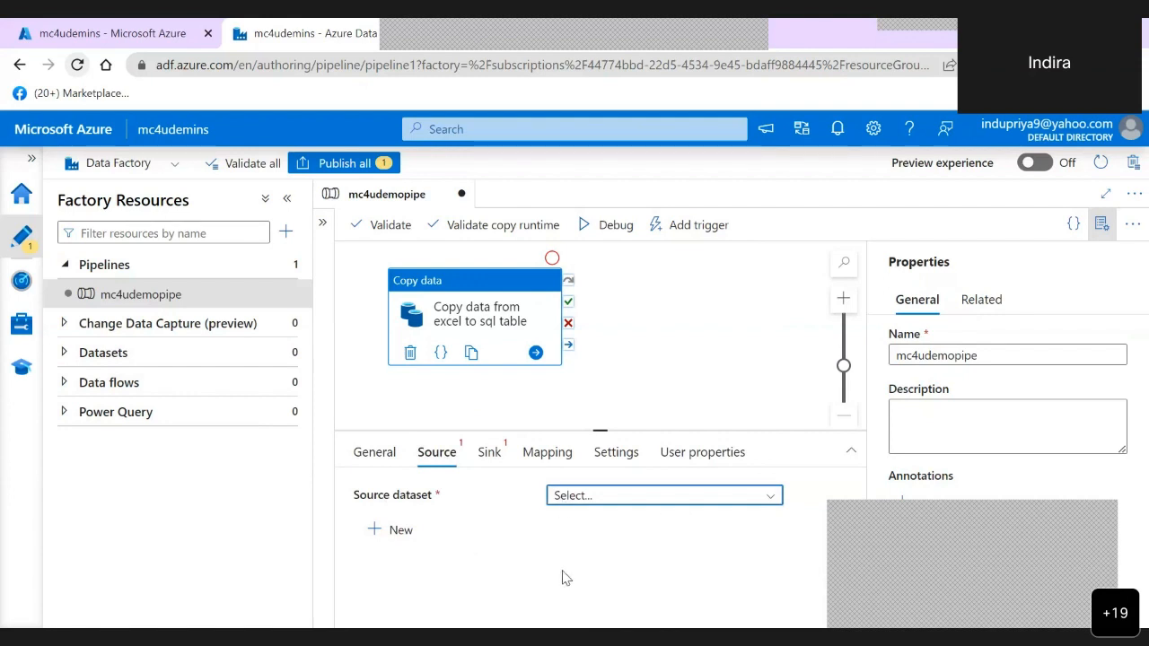
# - Start a new source dataset with Azure Blob Storage as the data store and Excel as the format
pyautogui.click(401, 530)
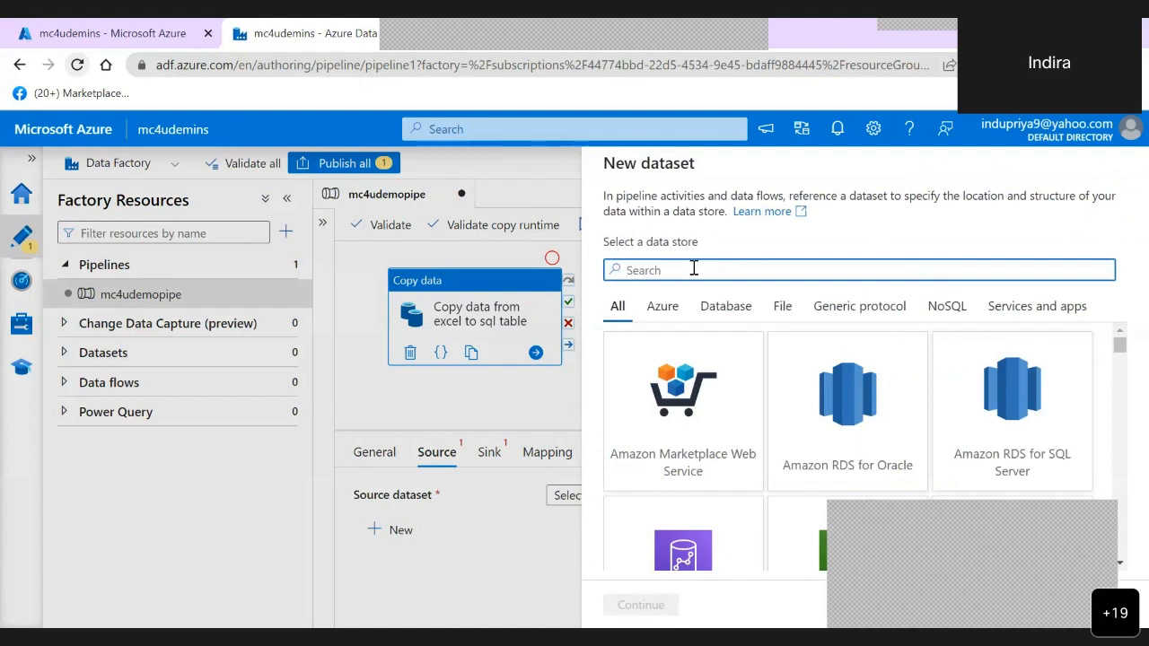
pyautogui.write('sy')
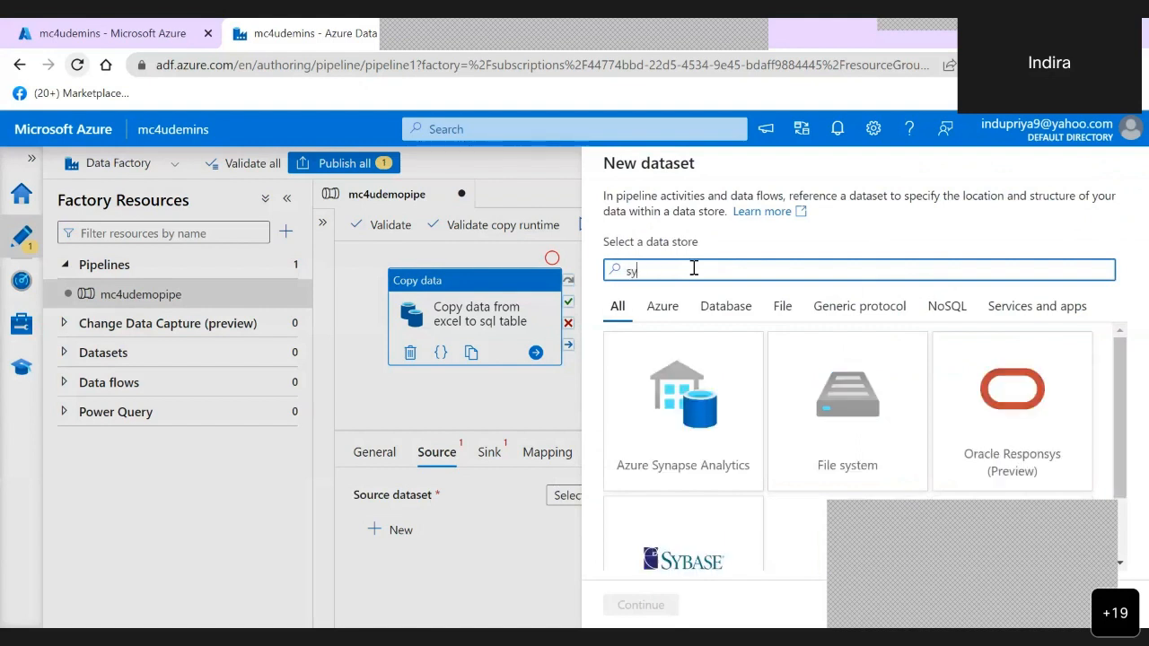
pyautogui.press('BackSpace')
pyautogui.write('t')
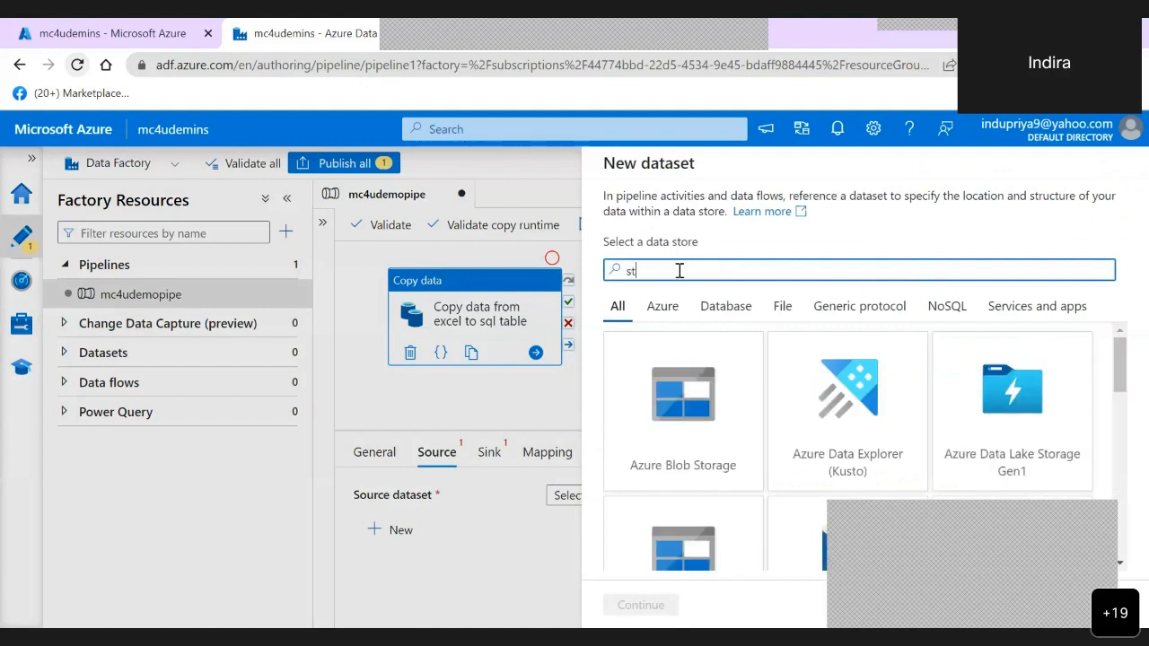
pyautogui.click(704, 415)
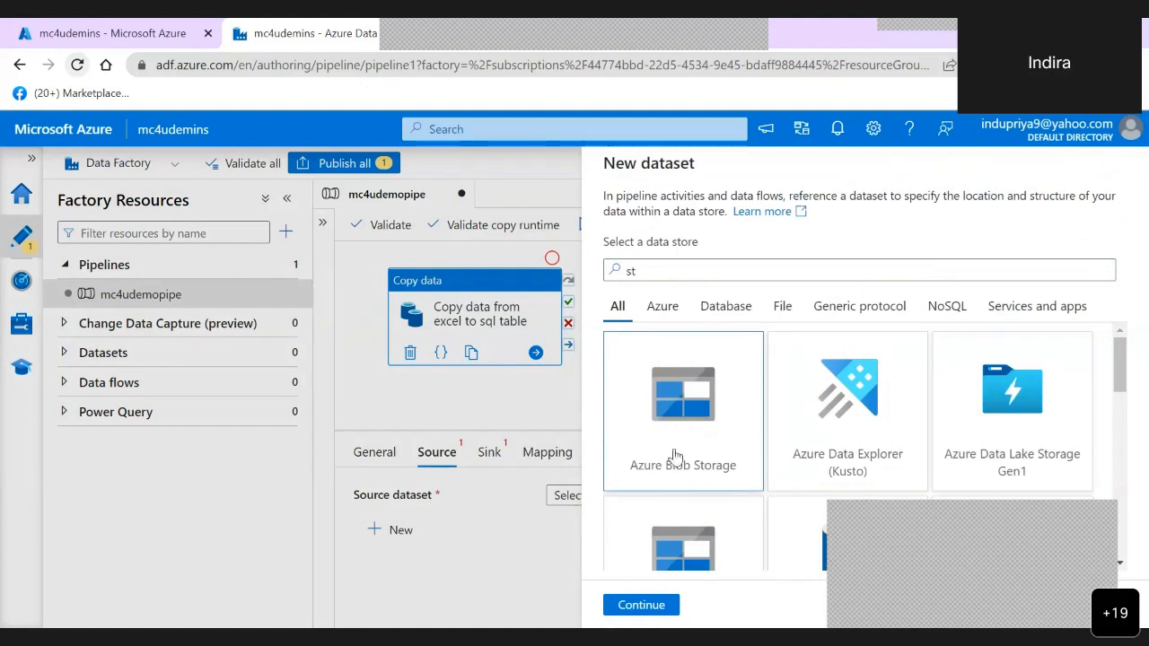
pyautogui.click(640, 608)
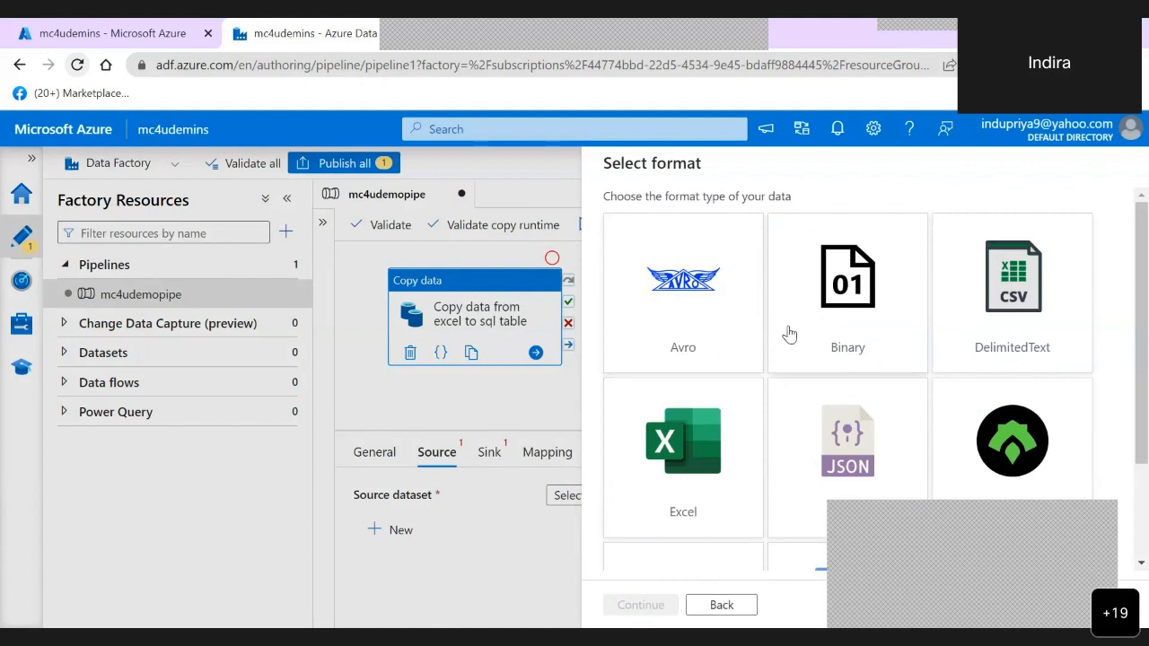
pyautogui.click(693, 470)
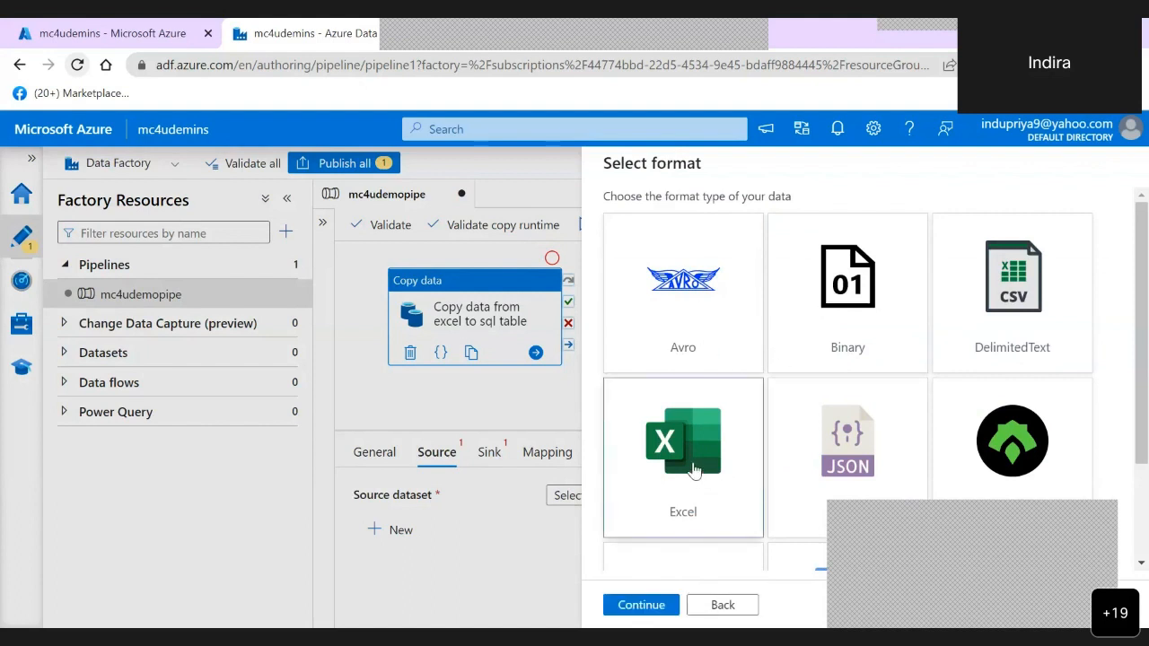
pyautogui.click(629, 609)
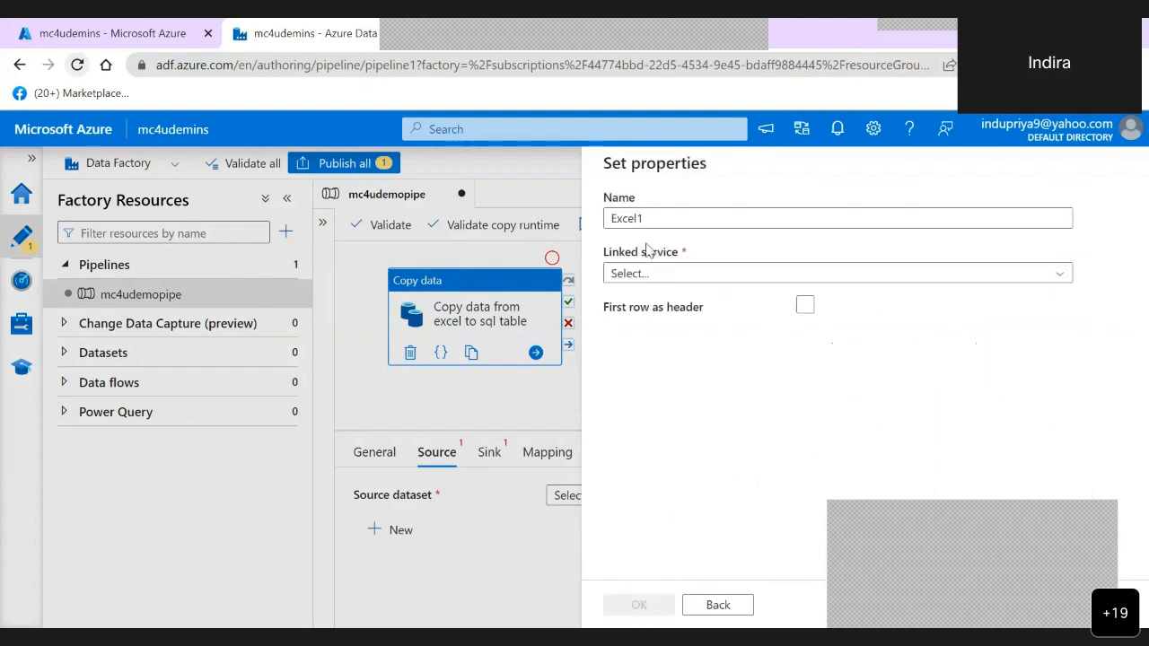
# - Name the new source dataset Exceladventure
pyautogui.click(667, 216)
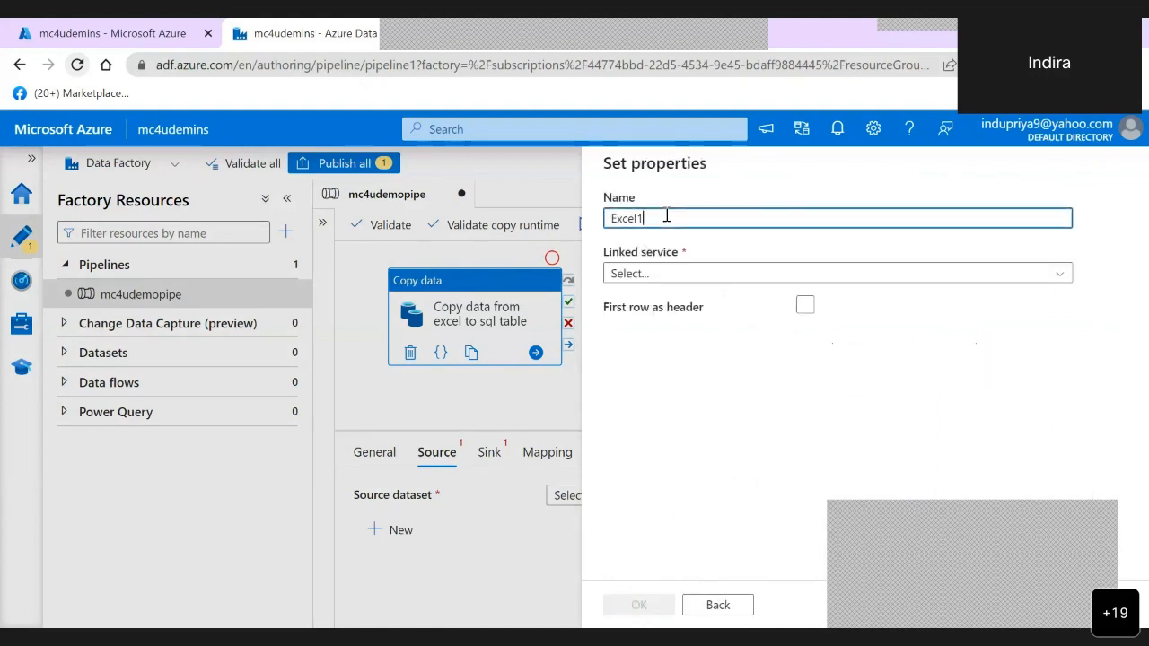
pyautogui.press('BackSpace')
pyautogui.write('adventure')
# - Start a new Azure Blob Storage linked service for the dataset and name it AzureBlobStorageadv
pyautogui.click(1064, 281)
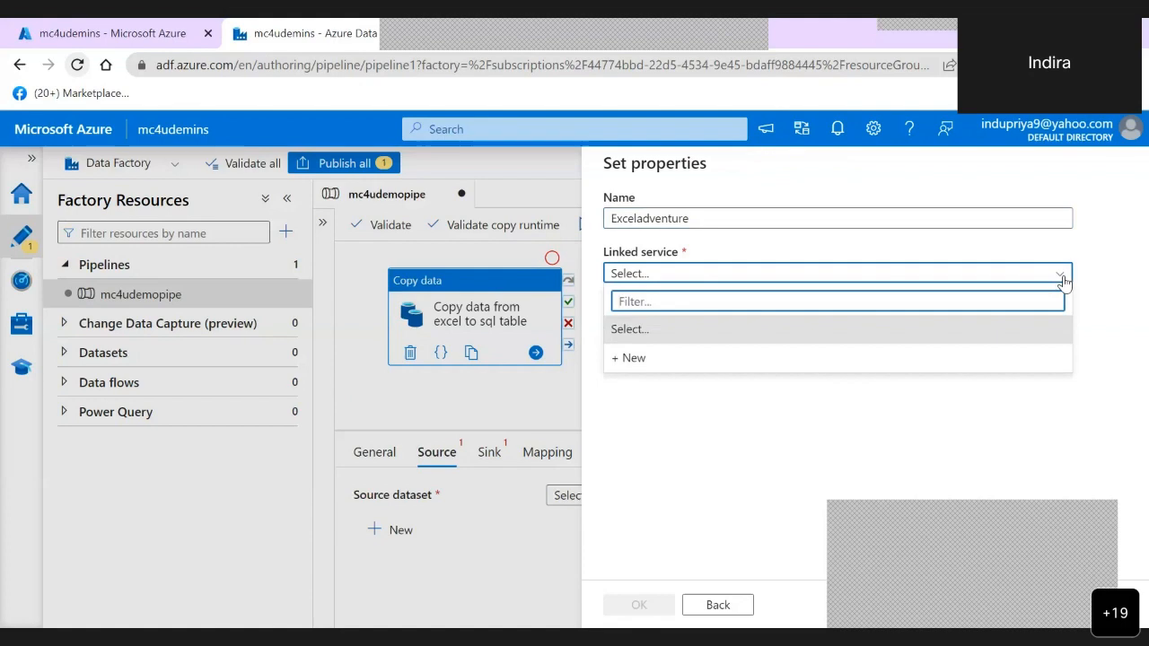
pyautogui.click(634, 359)
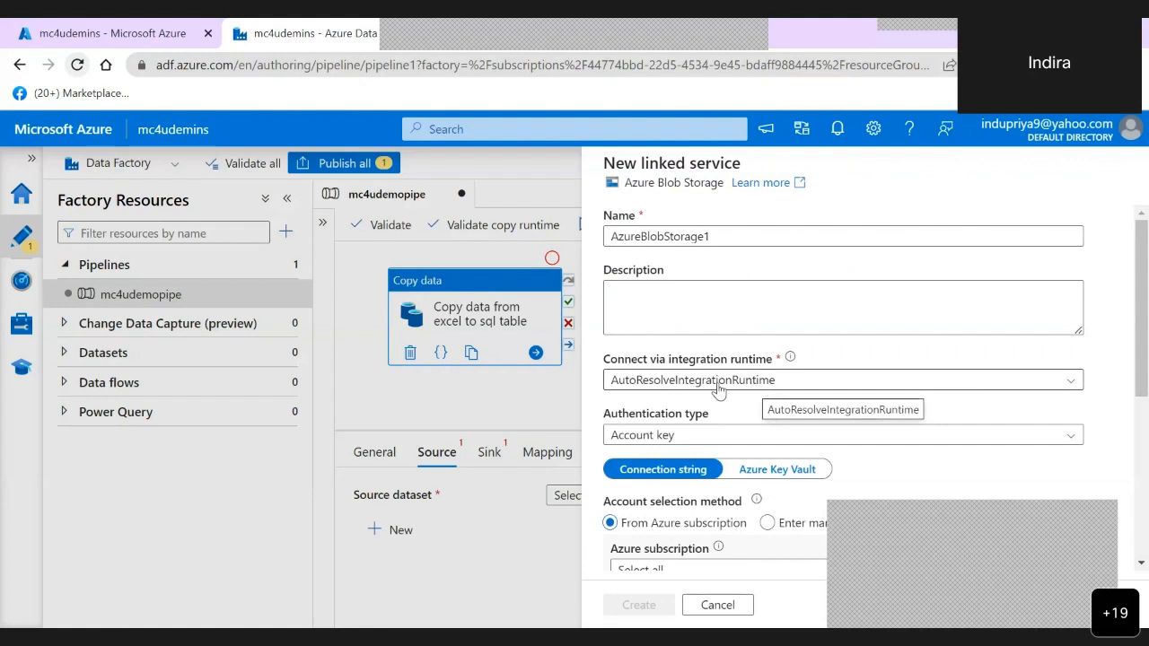
pyautogui.click(708, 240)
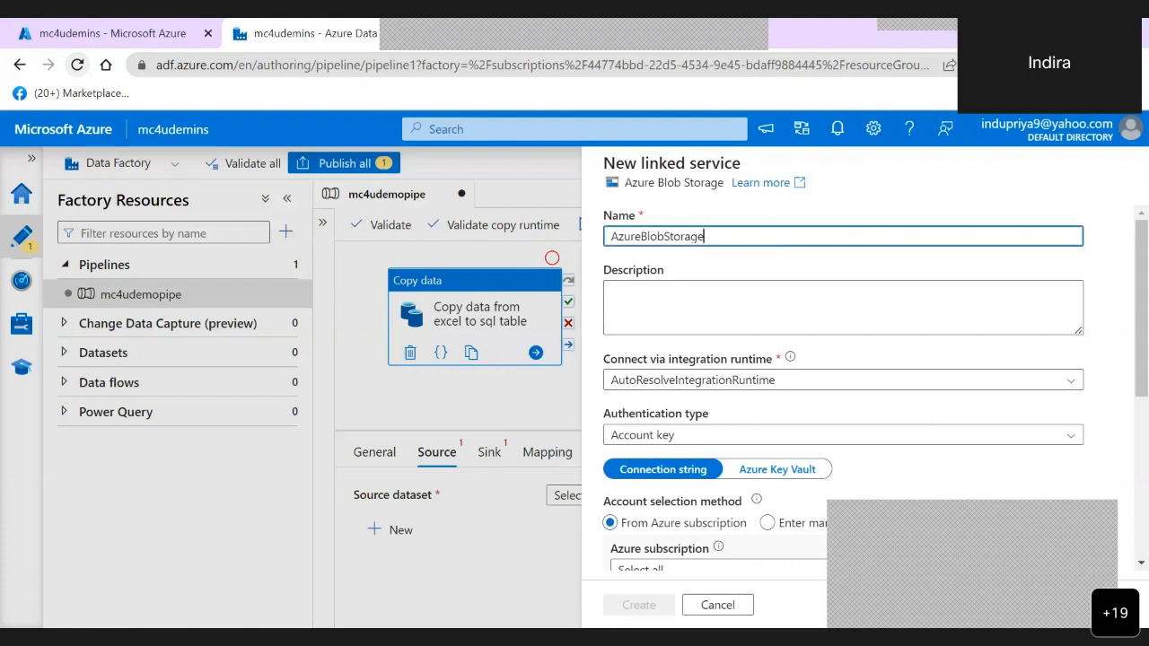
pyautogui.press('BackSpace')
pyautogui.write('adv')
# - Set the linked service's Azure subscription to Visual Studio Enterprise and its storage account to datatoacc
pyautogui.scroll(-3, 844, 386)
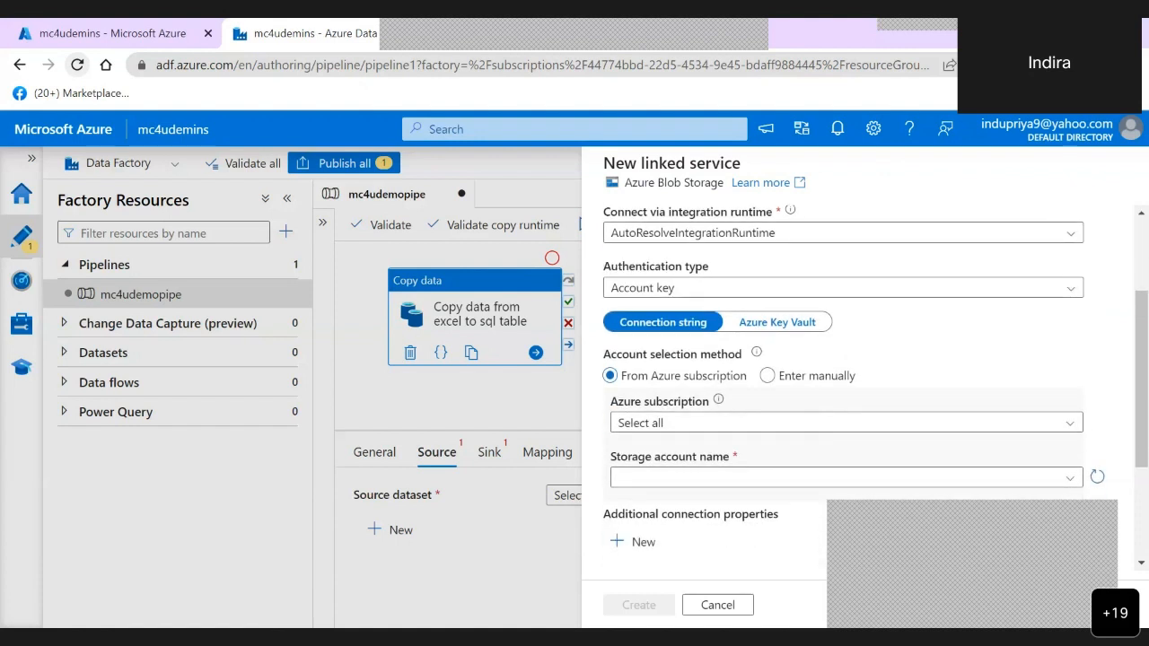
pyautogui.scroll(-2, 844, 386)
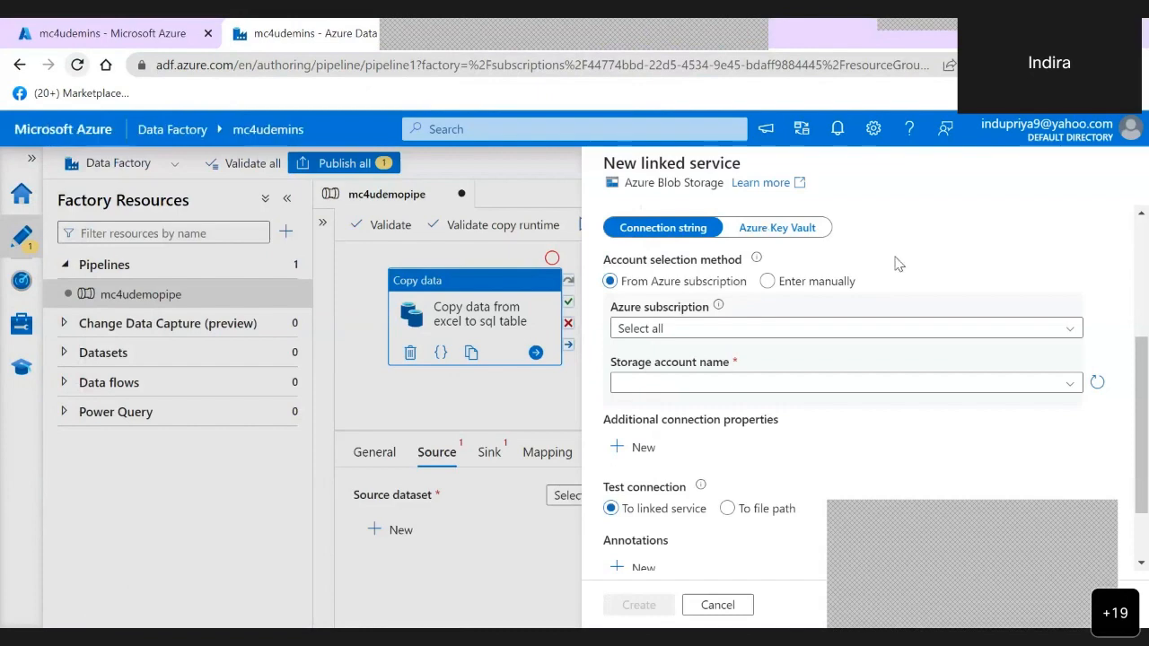
pyautogui.click(1074, 329)
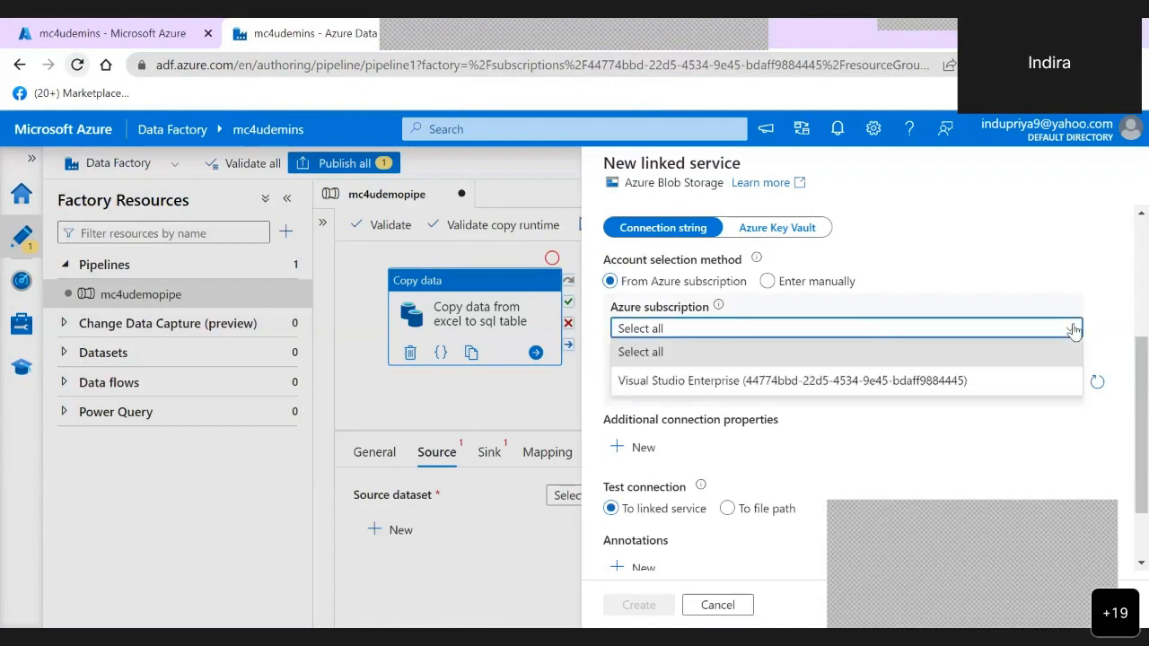
pyautogui.click(729, 381)
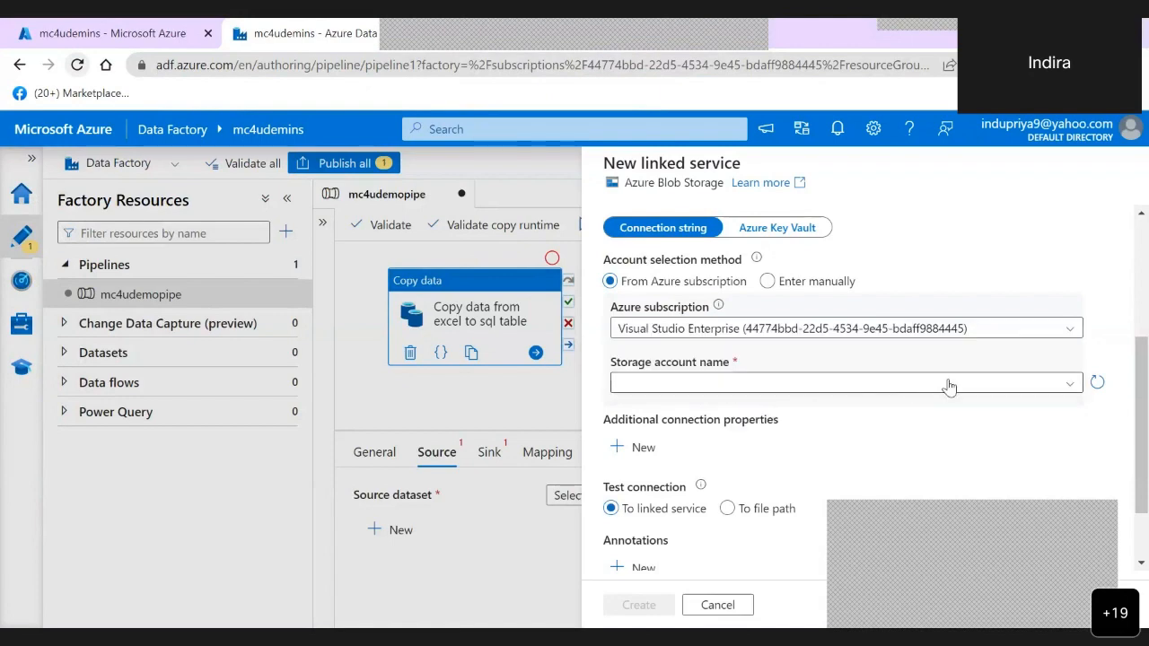
pyautogui.click(1070, 387)
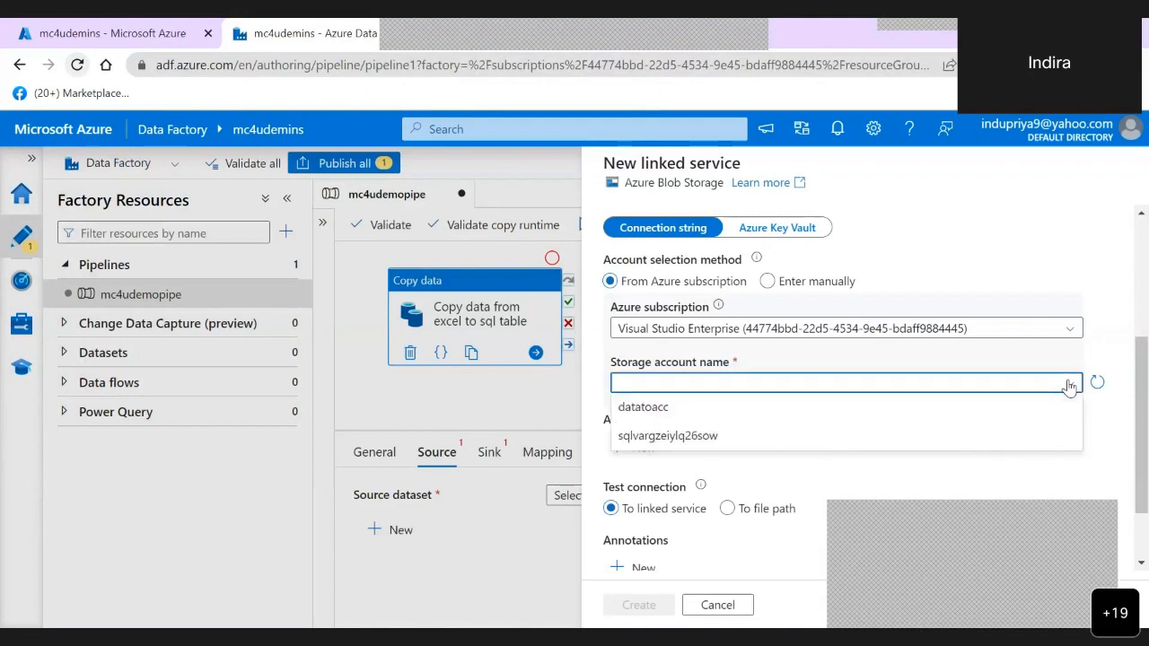
pyautogui.click(659, 411)
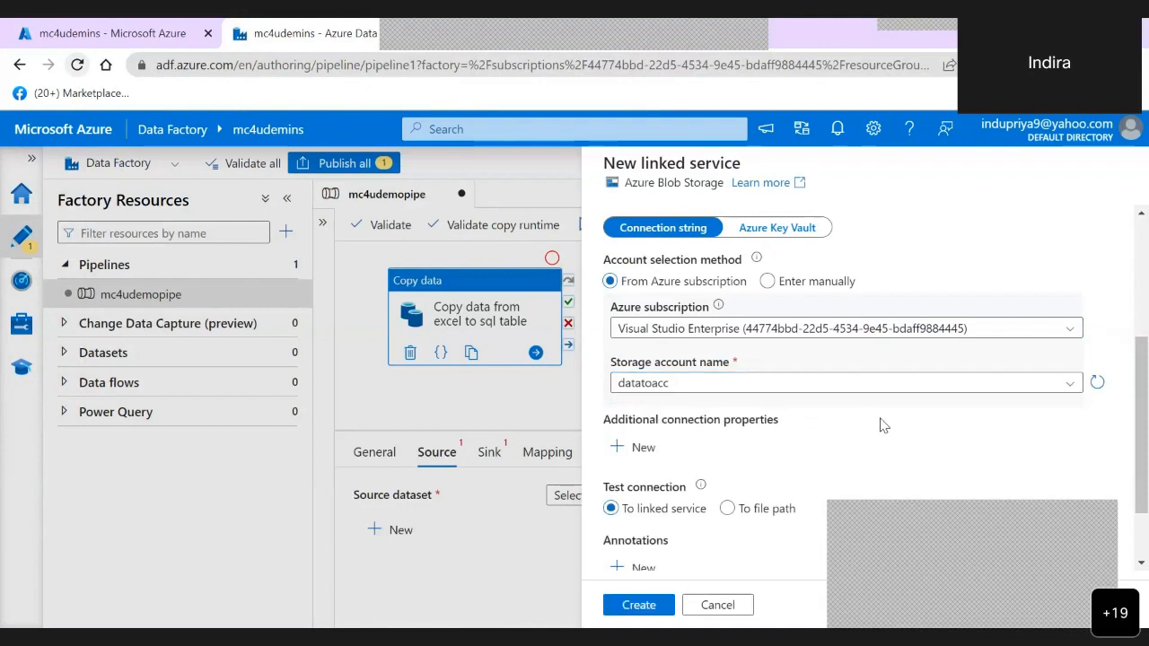
# - Test the connection of the new linked service to the datatoacc storage account
pyautogui.scroll(-1, 884, 424)
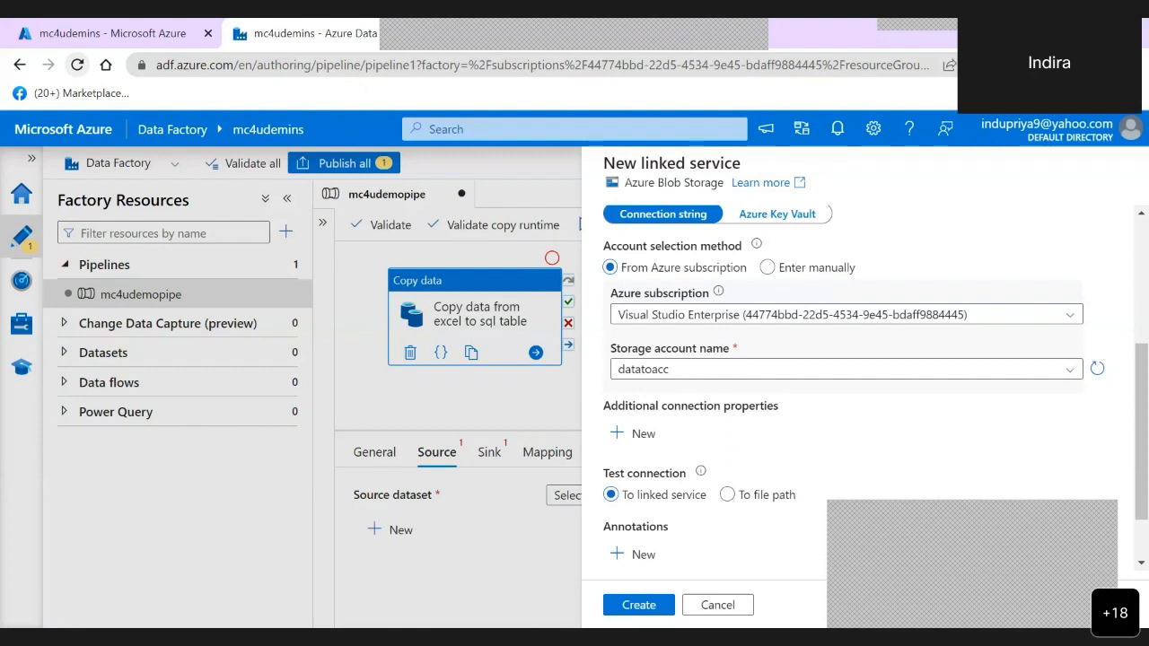
pyautogui.scroll(-3, 883, 425)
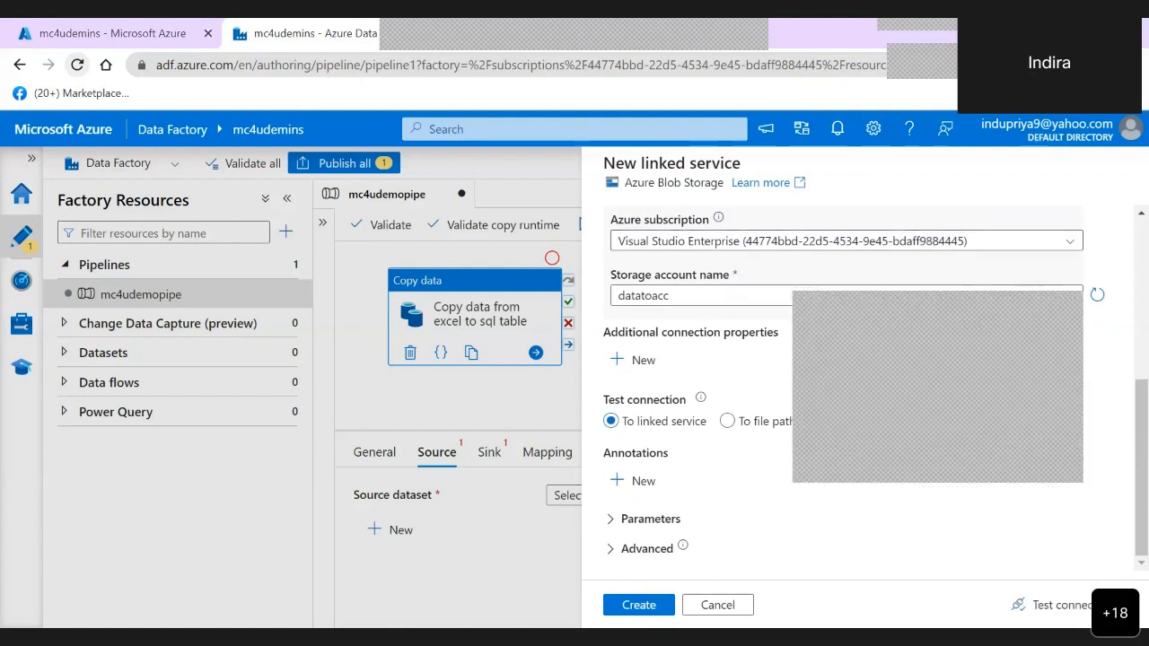
pyautogui.click(1052, 607)
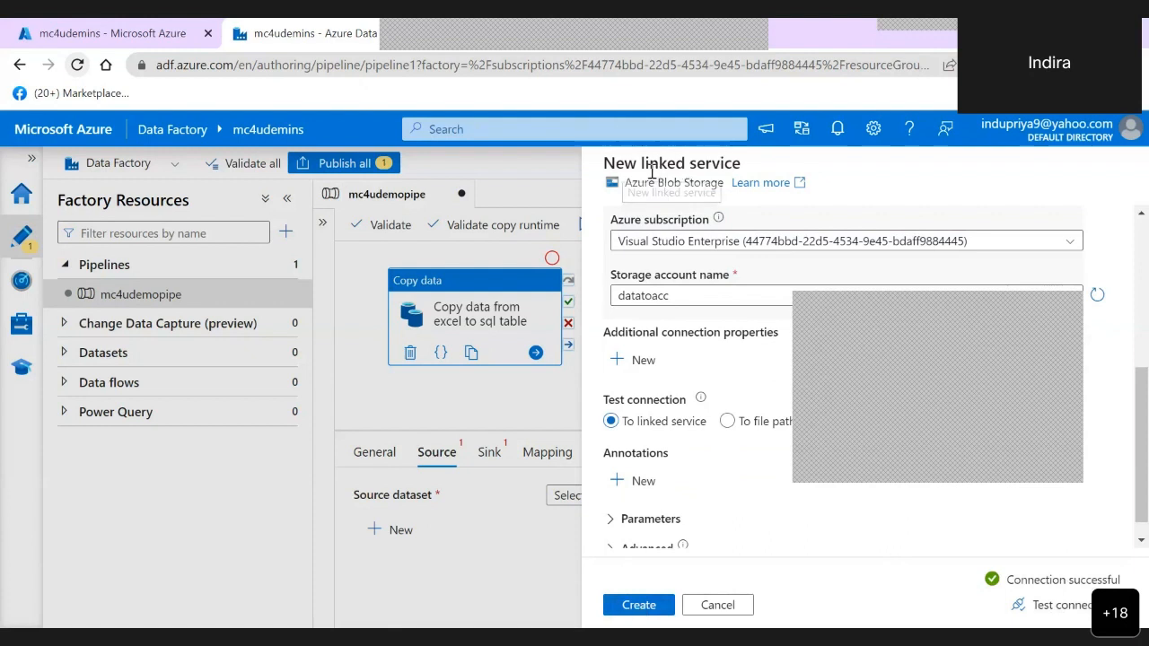
# - Create the linked service and set the dataset's file path to AdventureWorks Sales.xlsx in the datatofile container
pyautogui.click(640, 608)
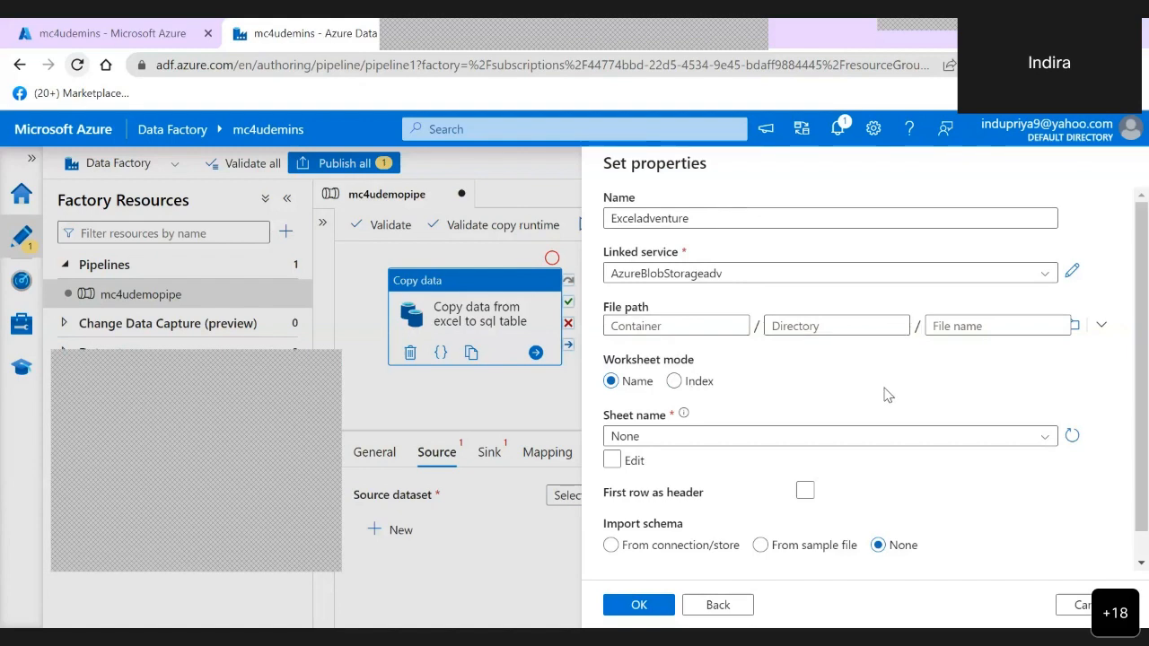
pyautogui.click(1076, 327)
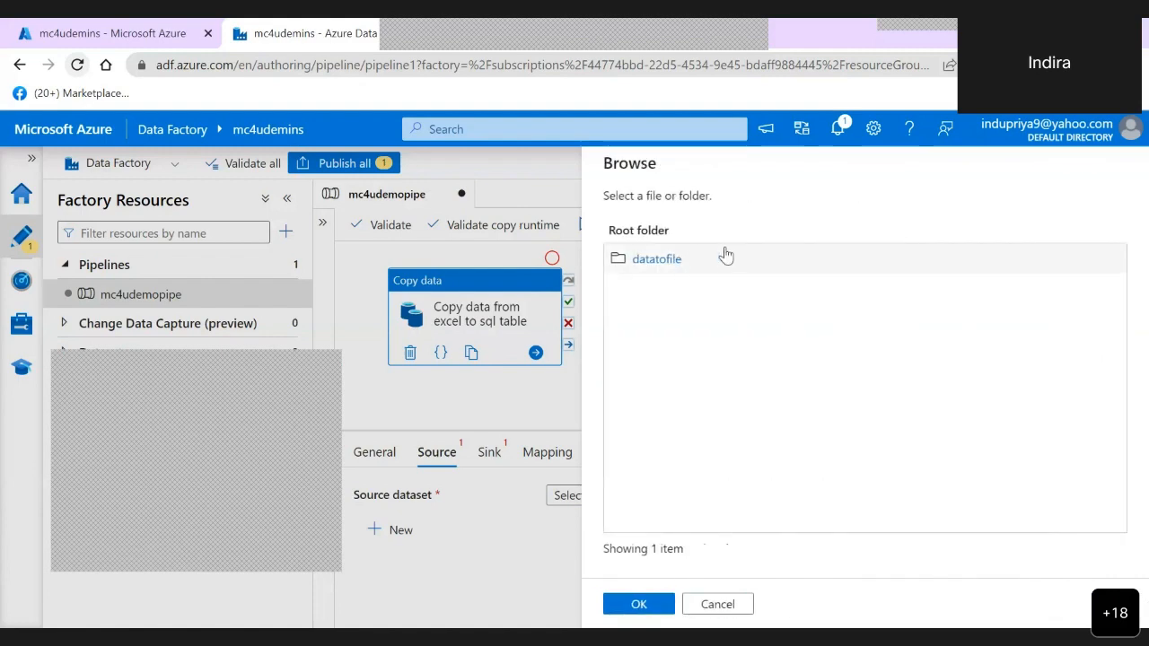
pyautogui.click(666, 261)
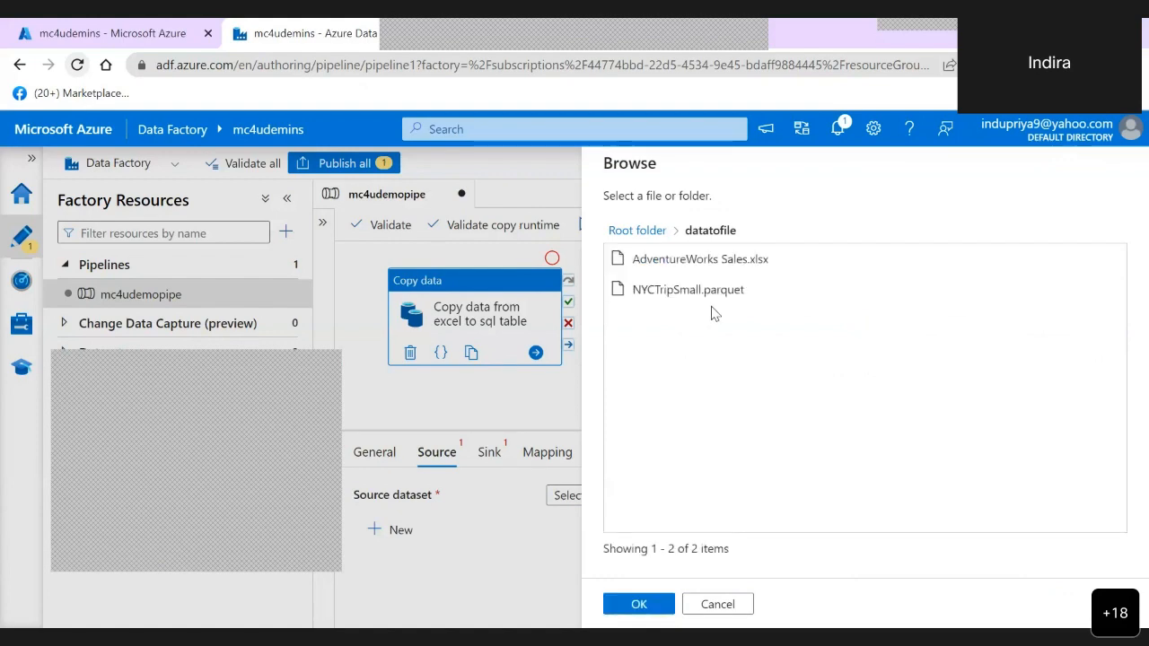
pyautogui.click(687, 263)
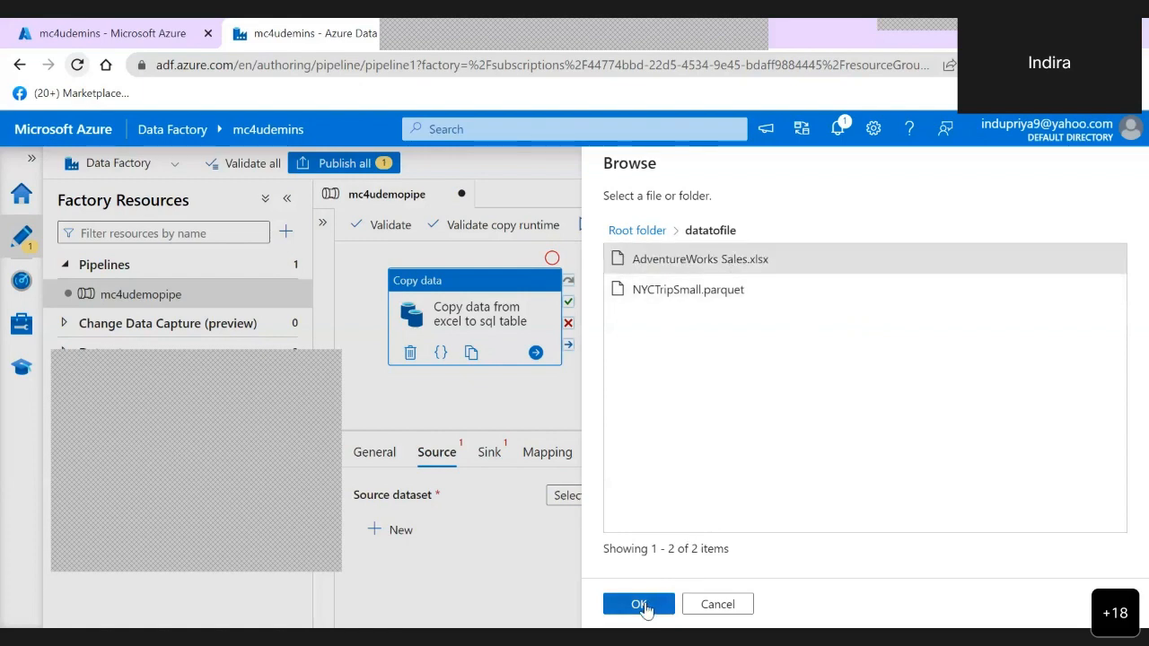
pyautogui.click(641, 606)
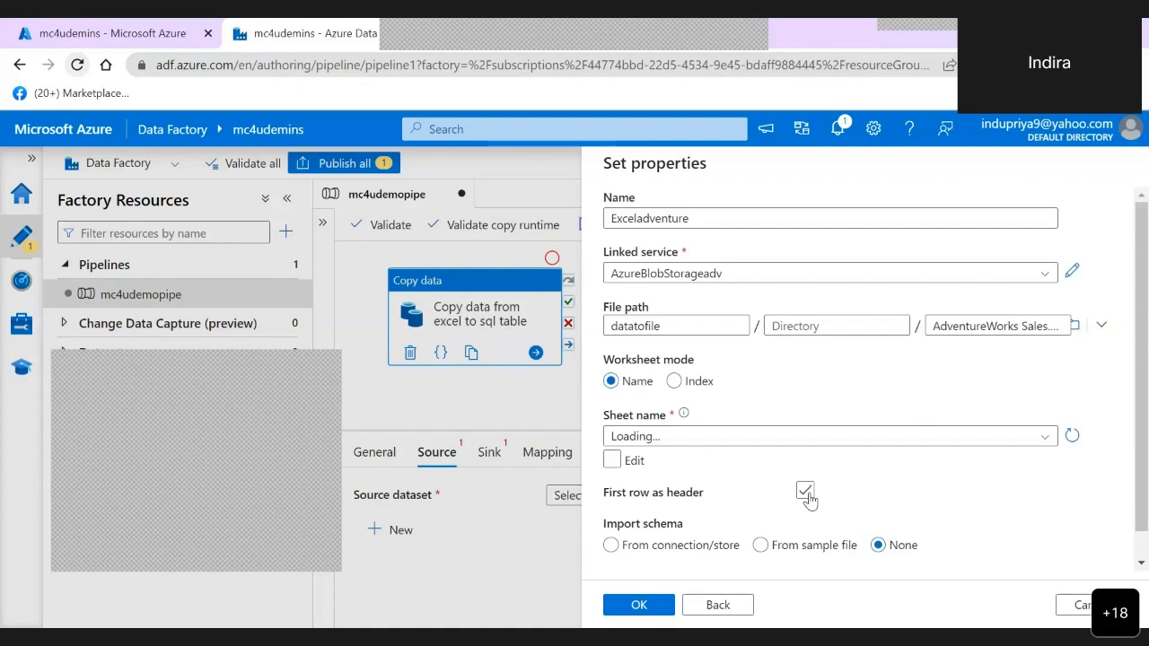
# - Create the source dataset from the Sales Order_data sheet, with first row as header and schema imported from connection/store
pyautogui.click(806, 494)
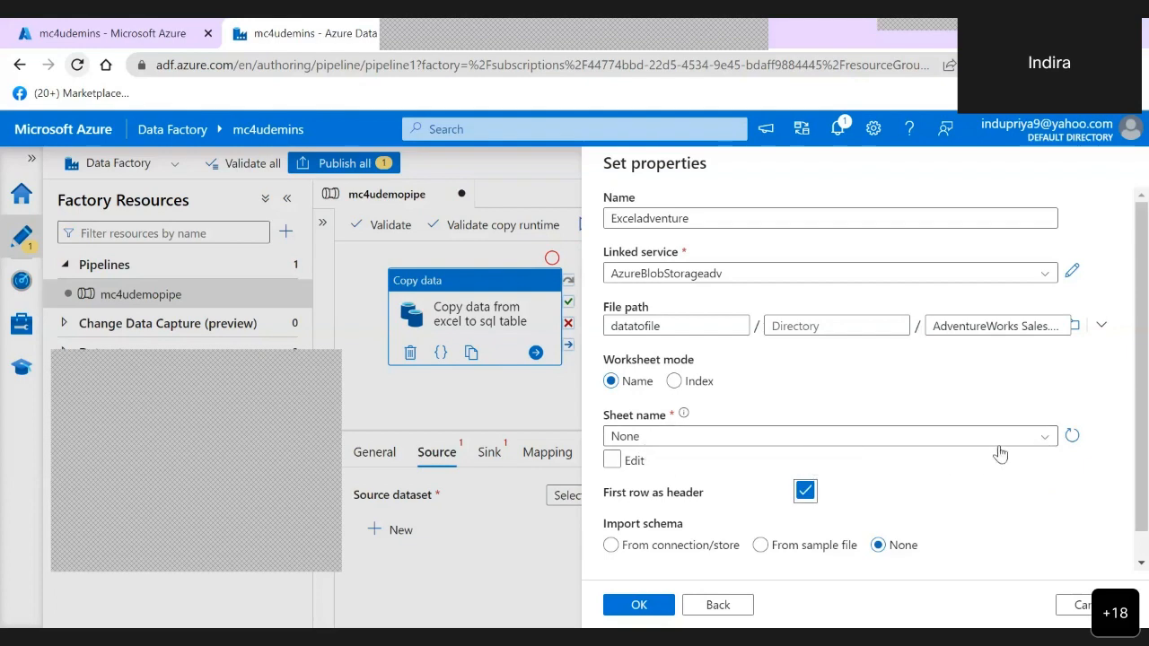
pyautogui.click(1046, 439)
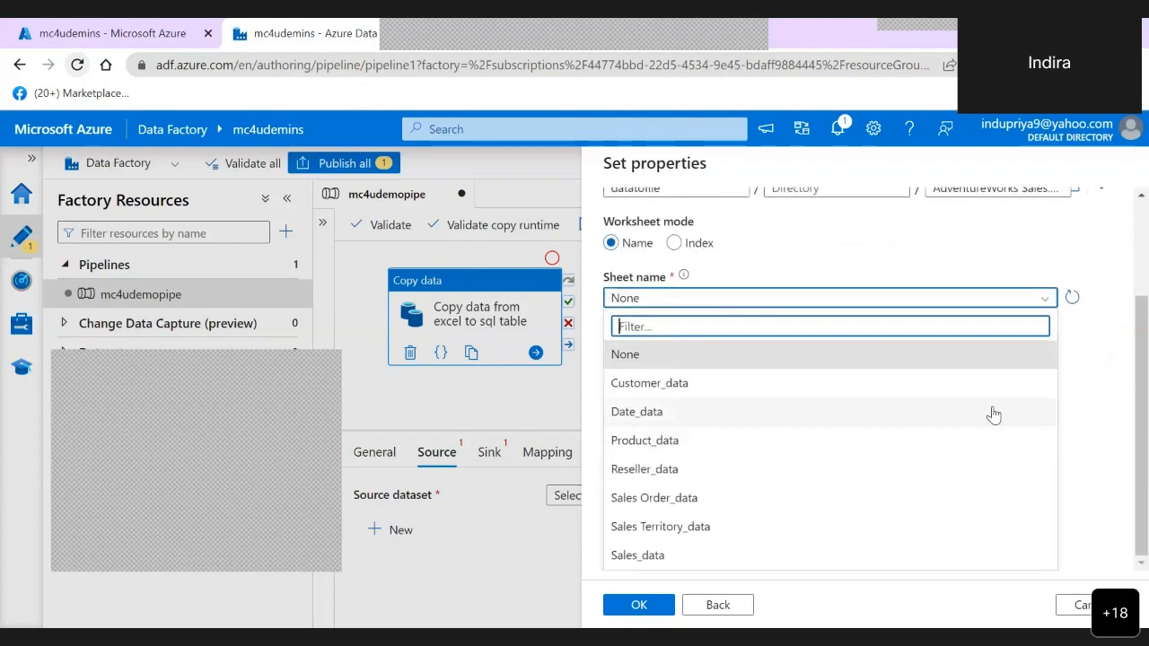
pyautogui.click(680, 499)
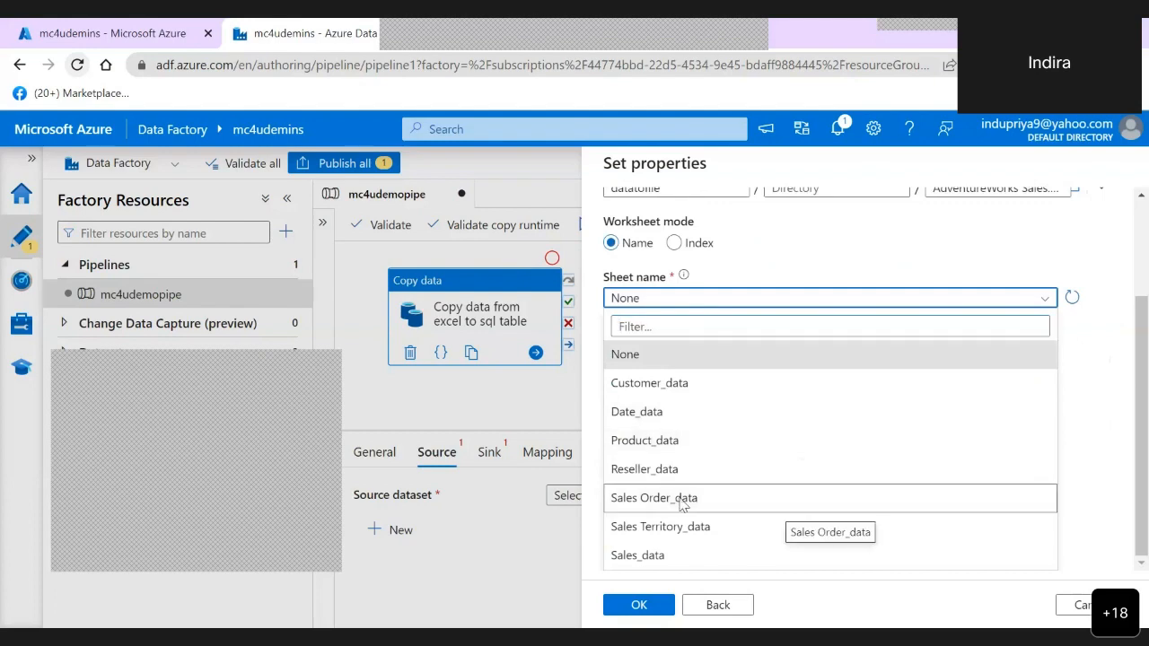
pyautogui.click(683, 508)
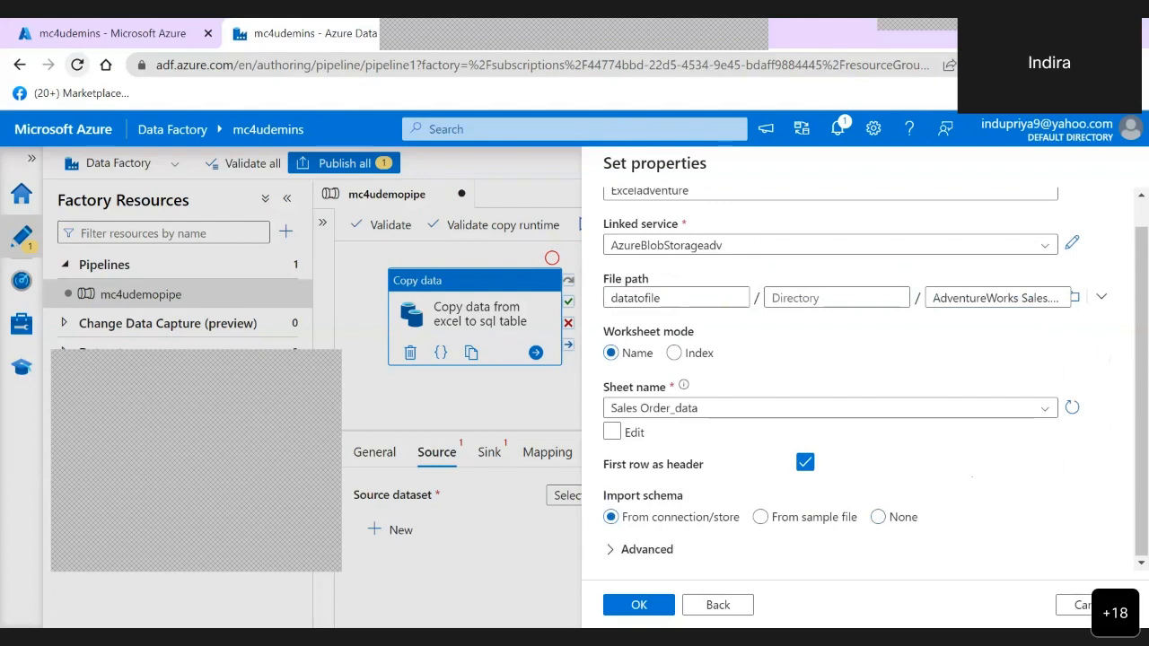
pyautogui.click(638, 605)
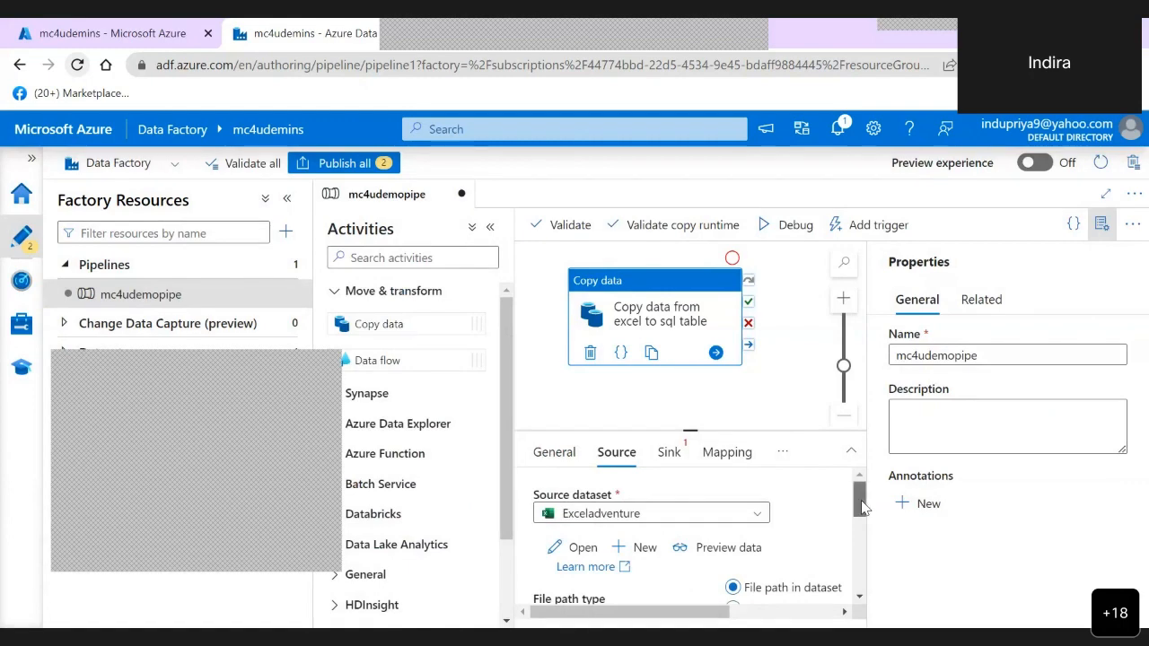
# - Collapse the activities list and review the copy activity's source settings for the Exceladventure dataset
pyautogui.moveTo(861, 507); pyautogui.dragTo(864, 524)
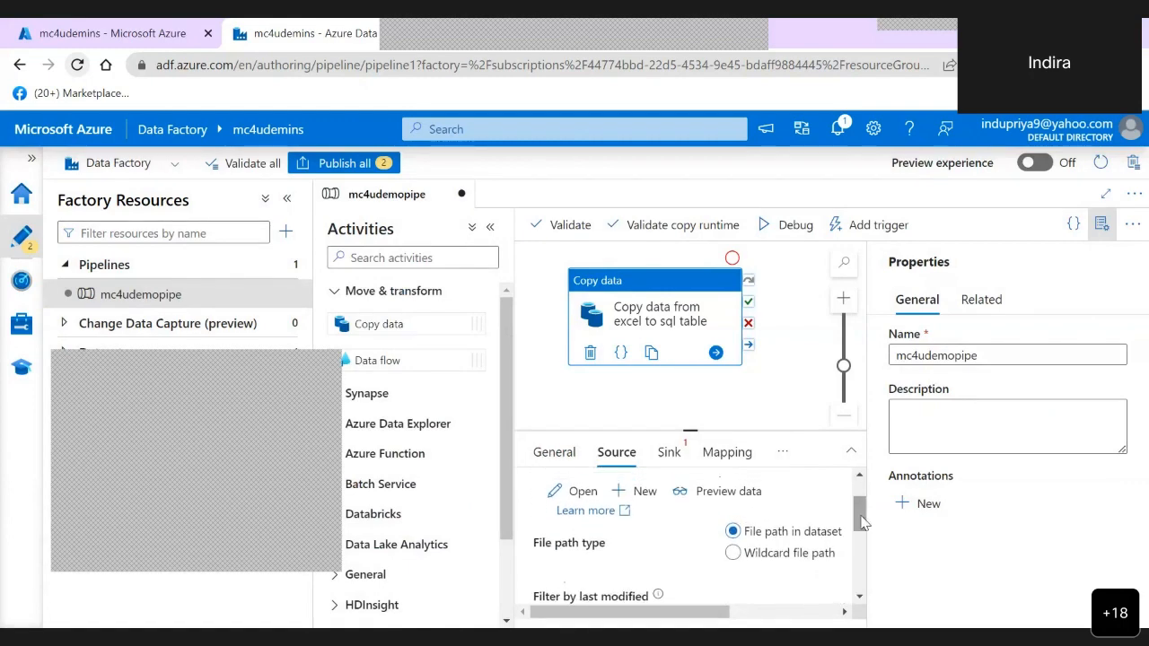
pyautogui.click(490, 226)
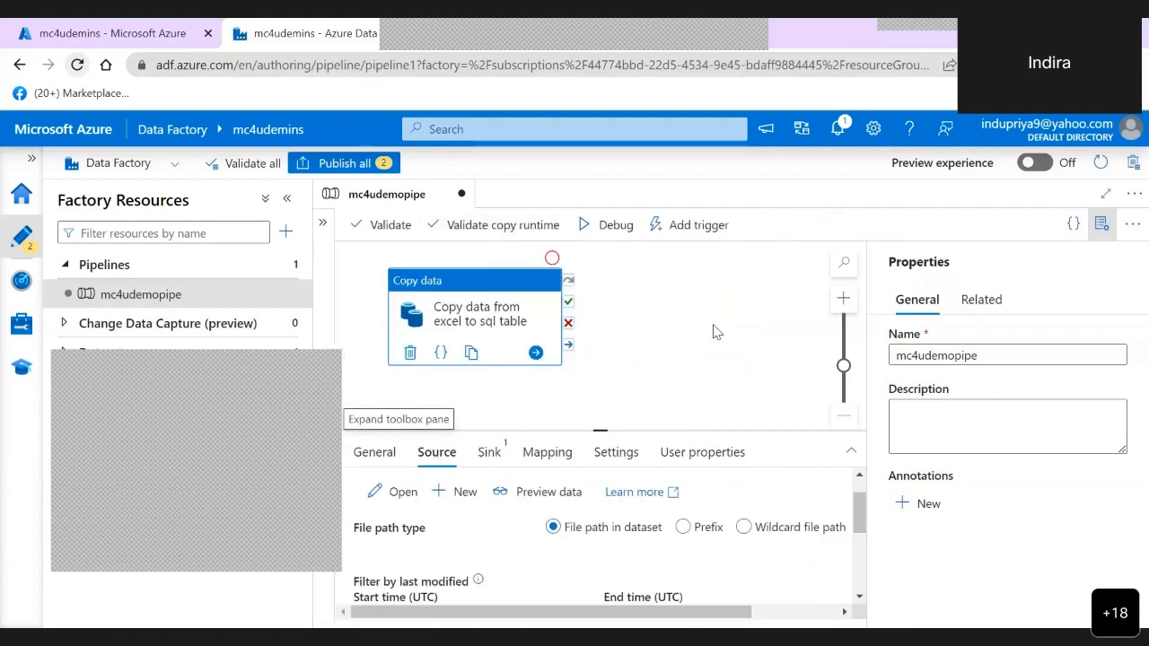
pyautogui.moveTo(716, 332)
pyautogui.mouseDown()
pyautogui.moveTo(754, 305)
pyautogui.moveTo(726, 322)
pyautogui.mouseUp()
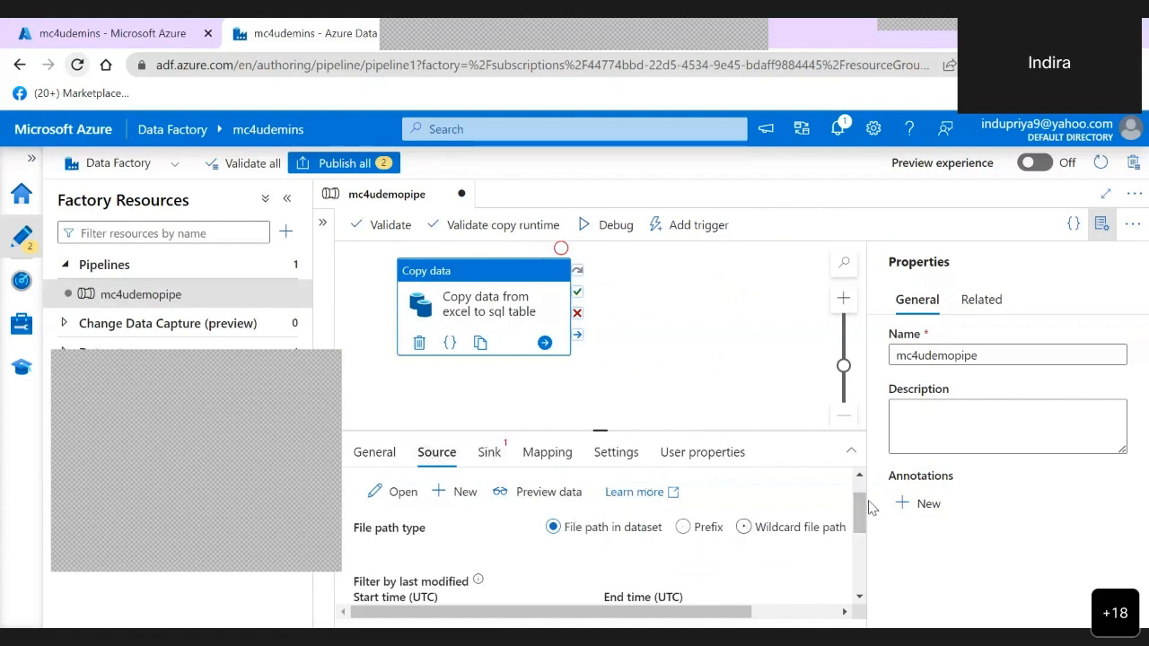
pyautogui.moveTo(862, 508); pyautogui.dragTo(860, 508)
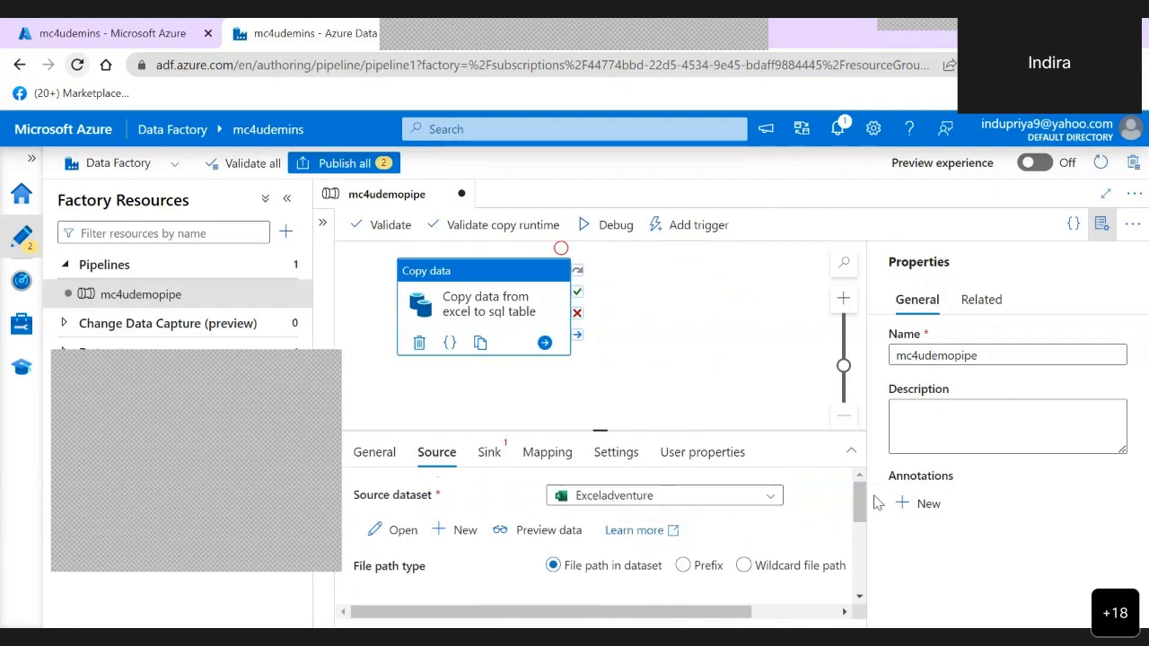
pyautogui.scroll(-1, 863, 498)
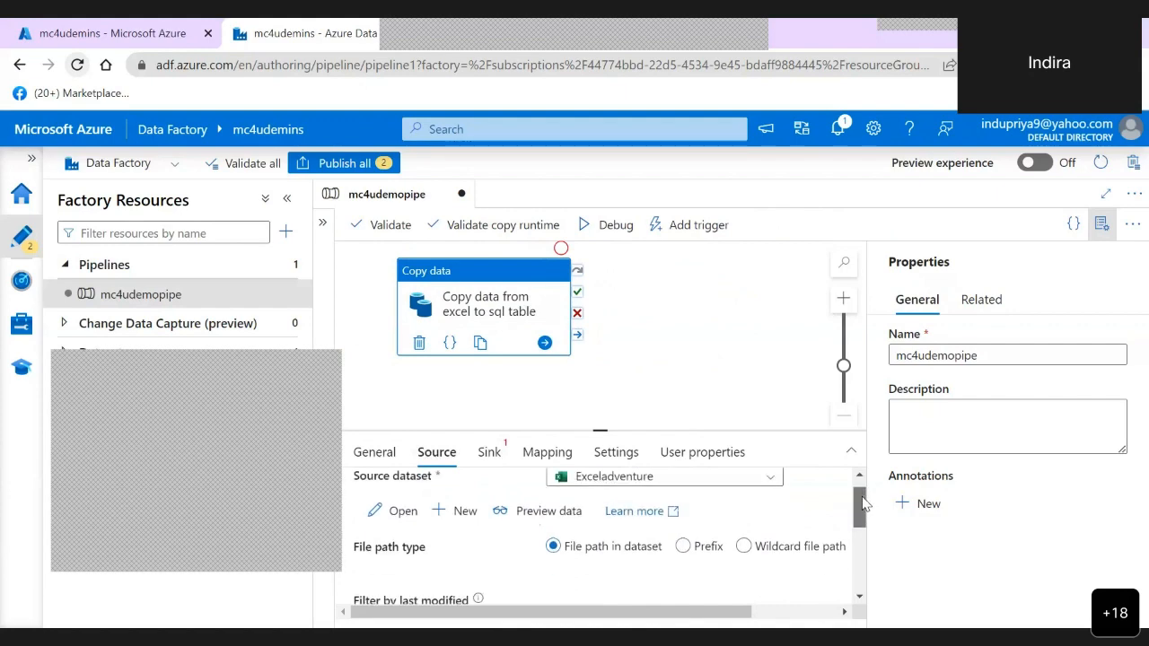
# - Preview the data of the Exceladventure source dataset, look through the rows and close the preview
pyautogui.click(546, 515)
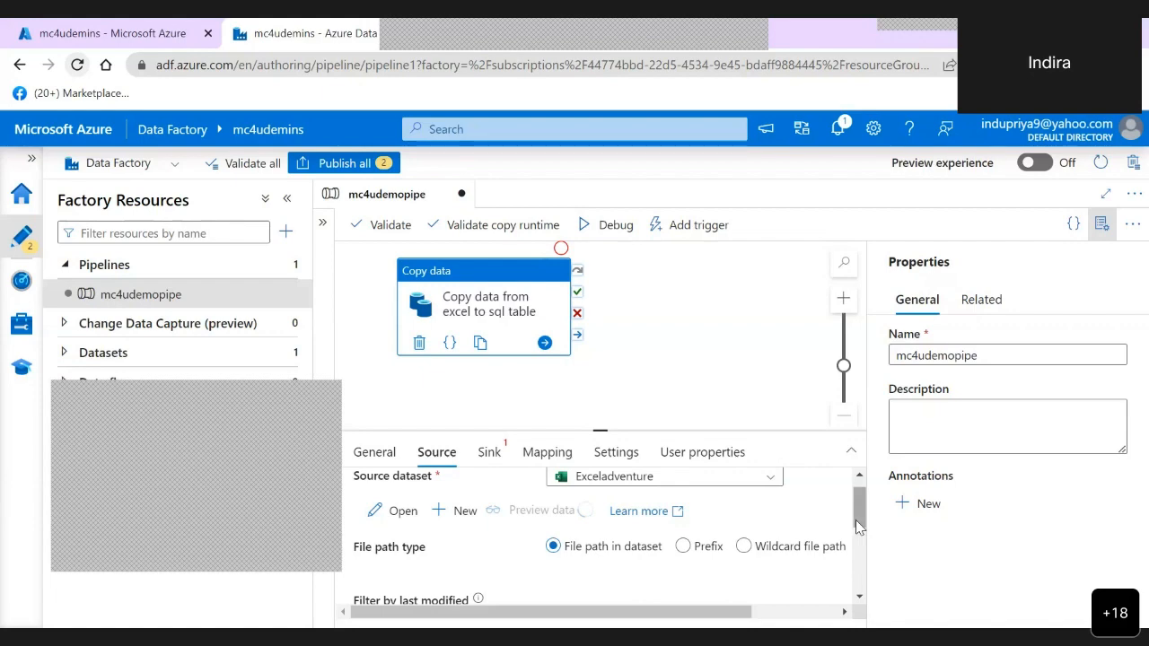
pyautogui.moveTo(856, 520); pyautogui.dragTo(857, 537)
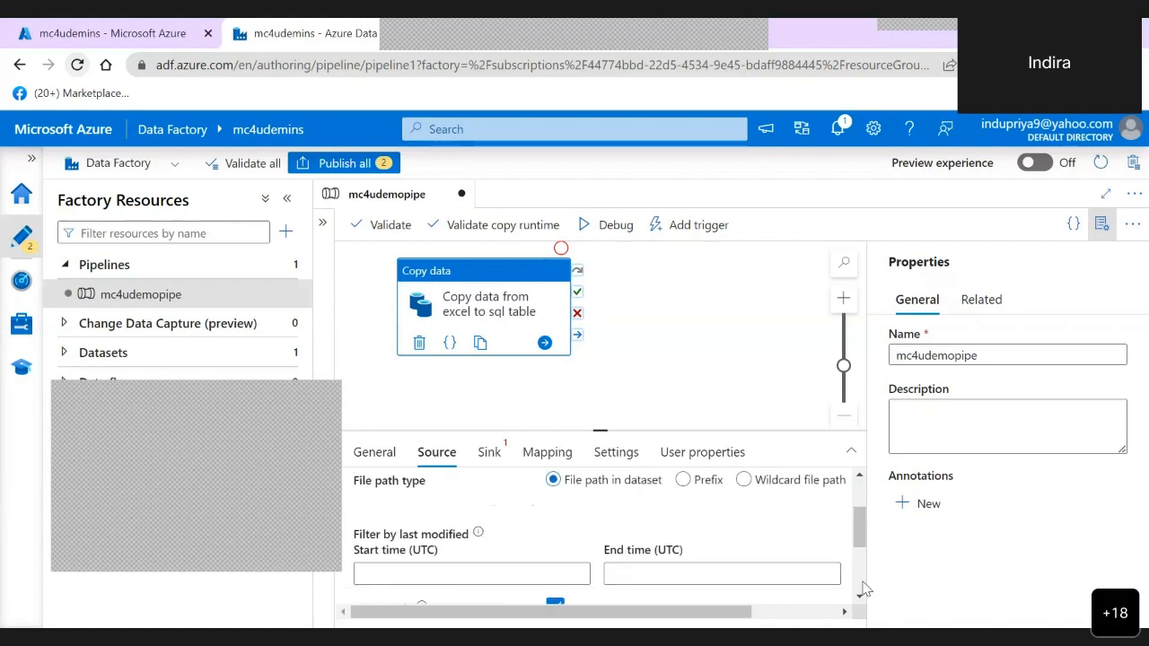
pyautogui.click(860, 575)
pyautogui.click(858, 501)
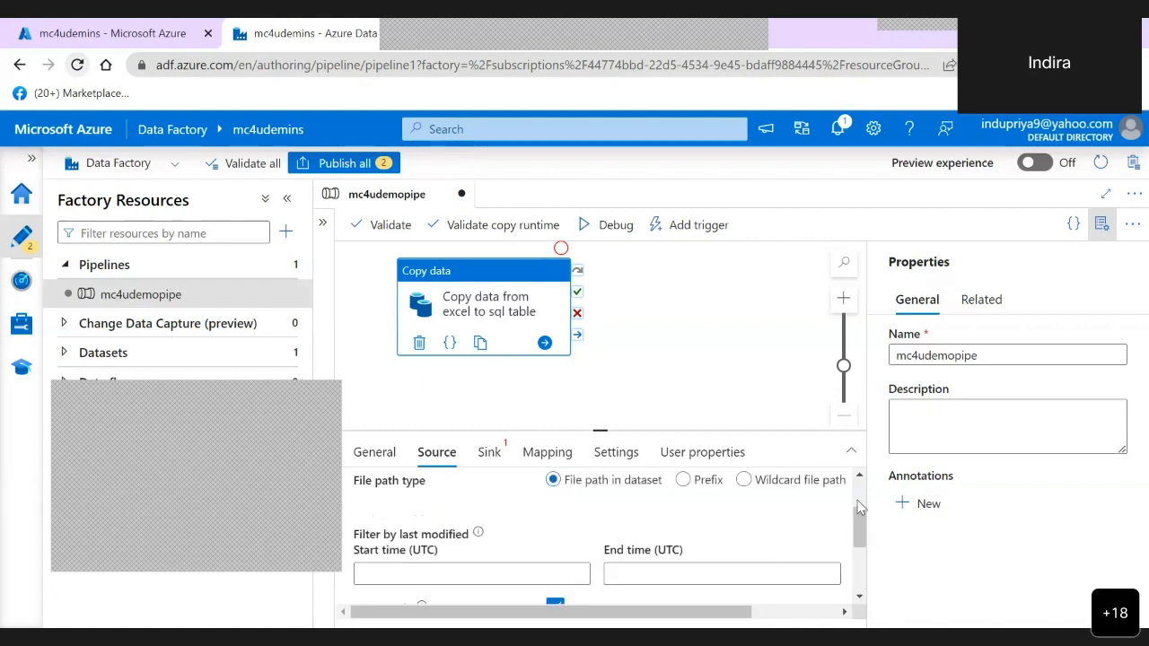
pyautogui.click(858, 500)
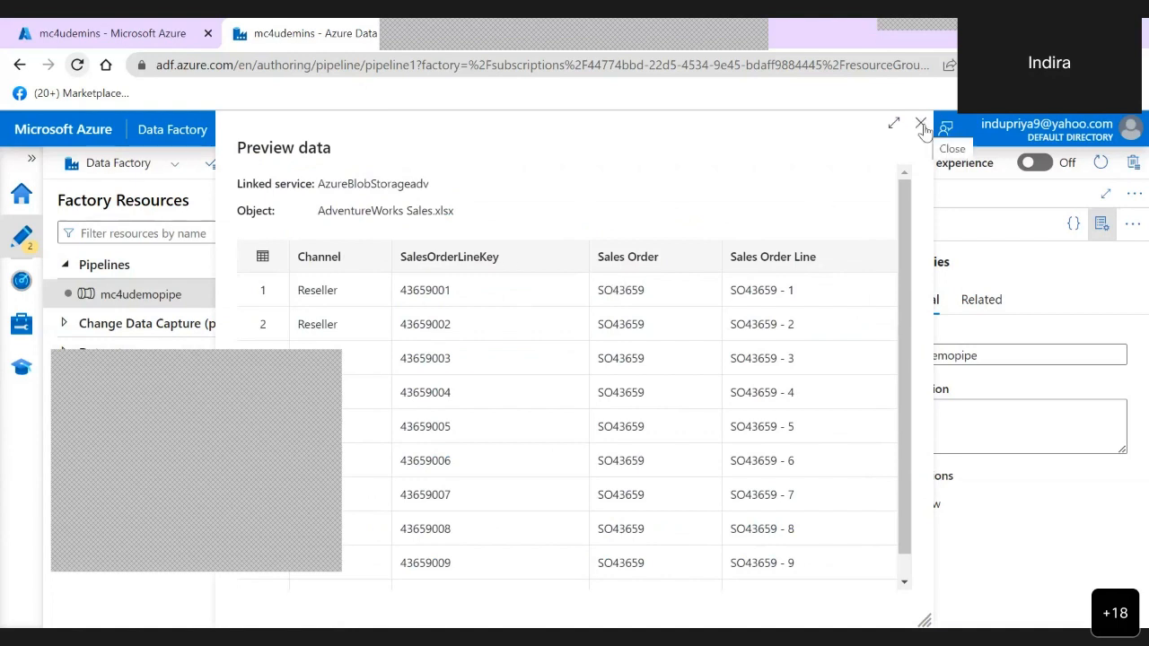
pyautogui.click(905, 582)
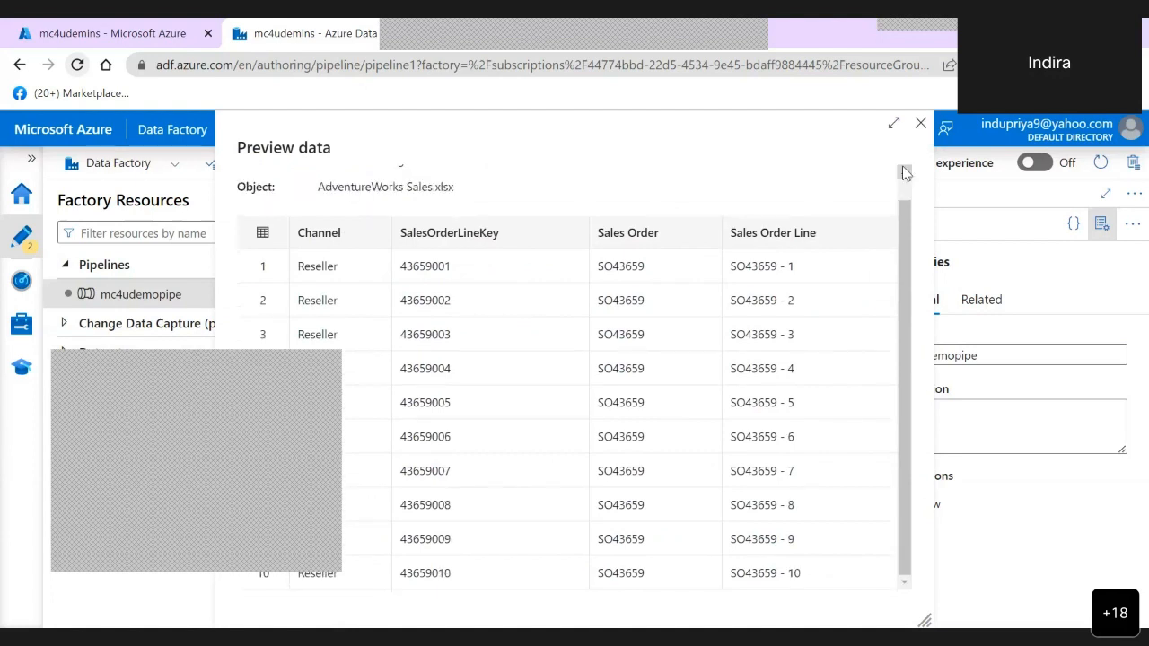
pyautogui.click(921, 124)
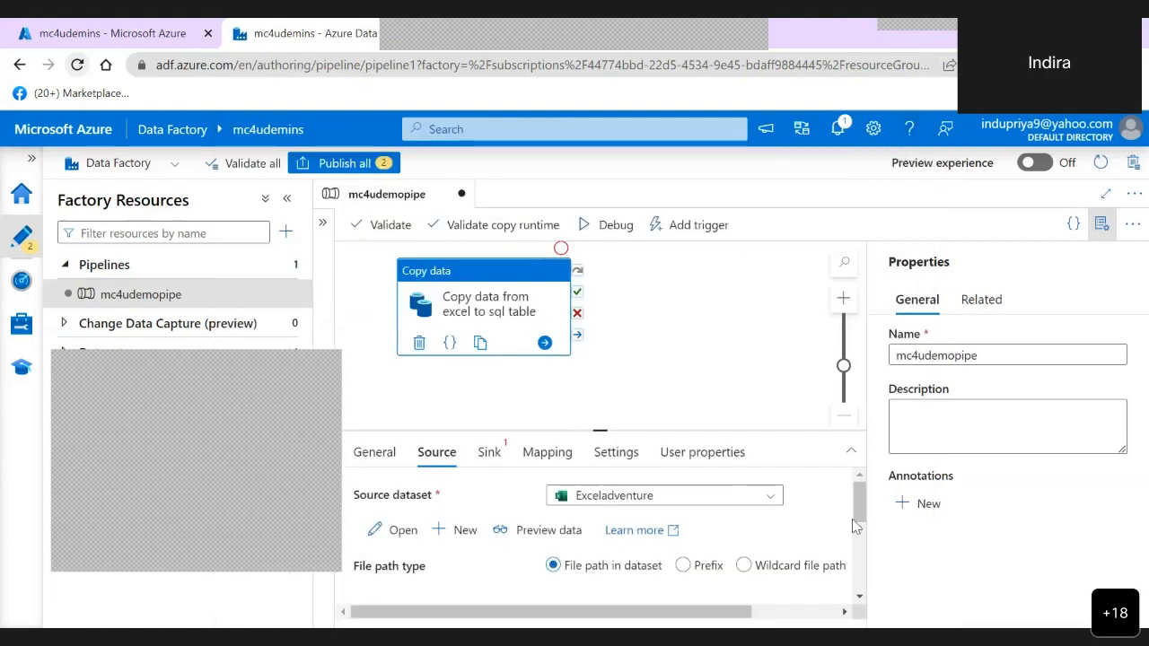
pyautogui.moveTo(858, 512); pyautogui.dragTo(854, 470)
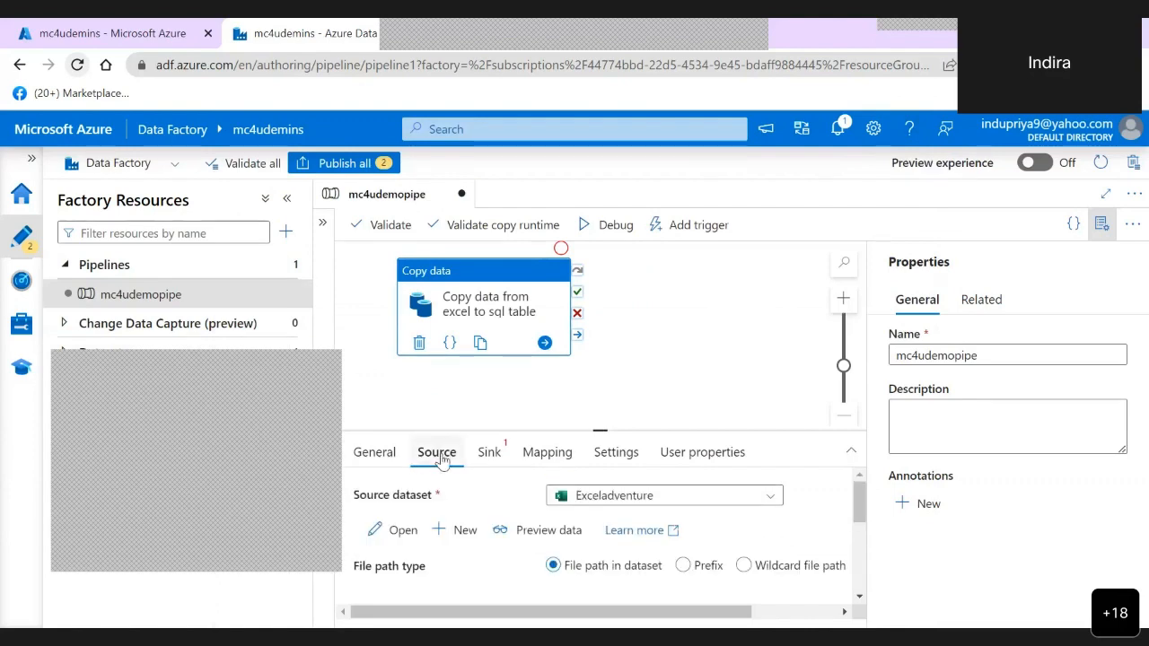
# - Open the copy activity's sink settings and check which sink datasets are available
pyautogui.click(489, 454)
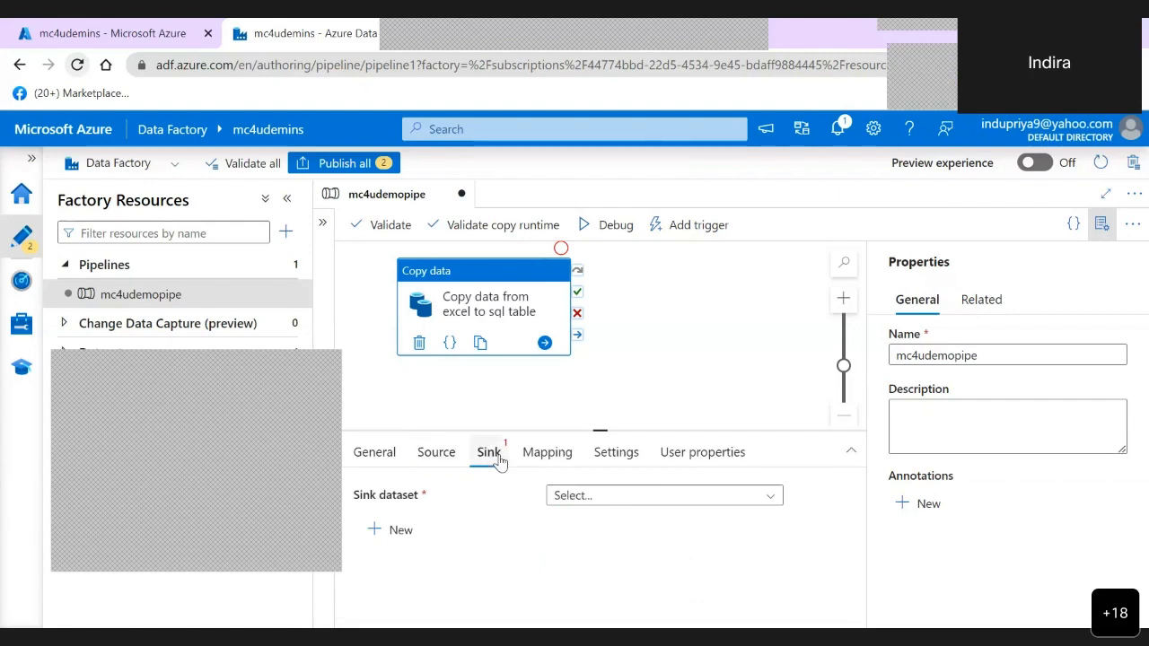
pyautogui.click(772, 499)
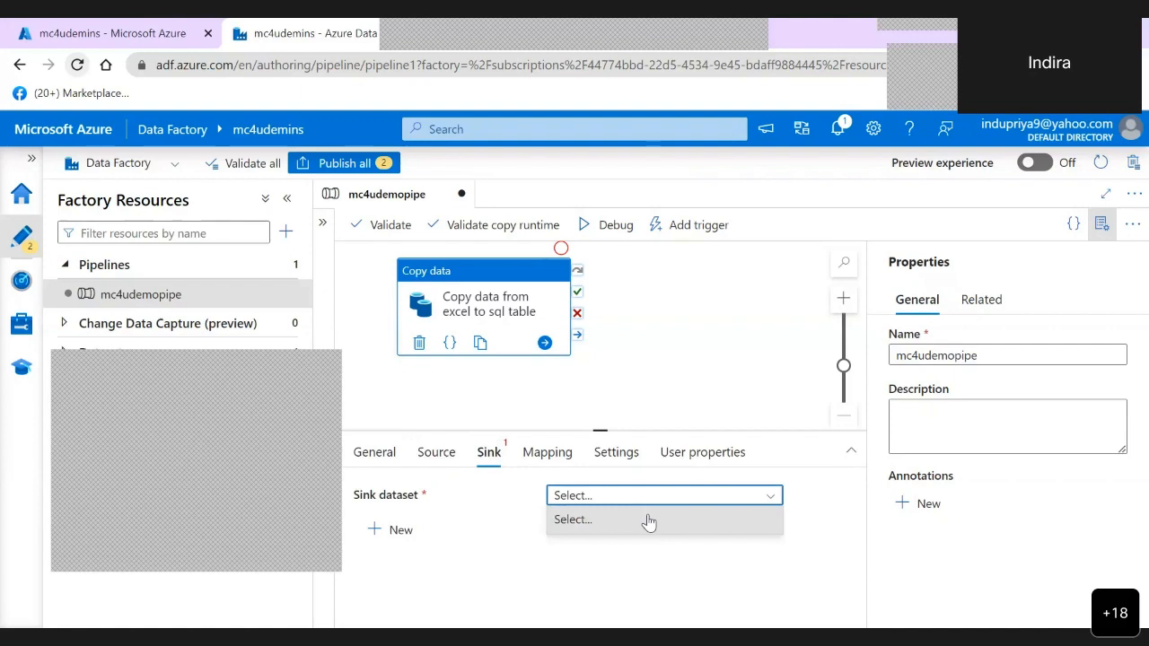
pyautogui.click(648, 520)
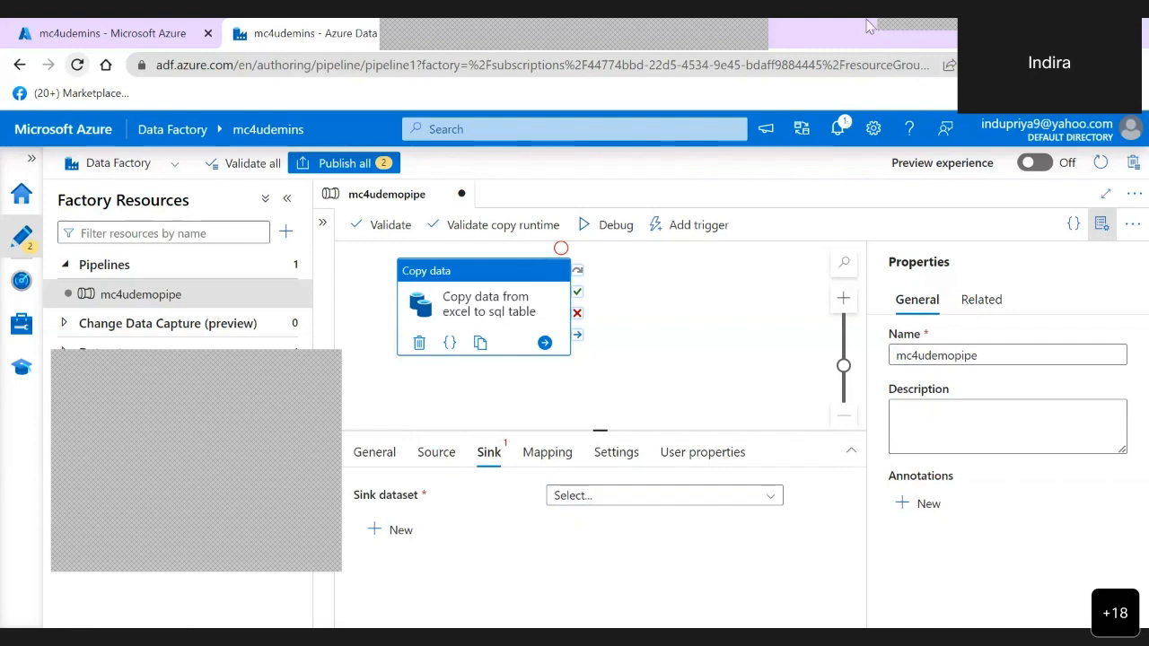
# - Switch to the Azure portal and open the query editor of the Adventureworks SQL database
pyautogui.click(160, 45)
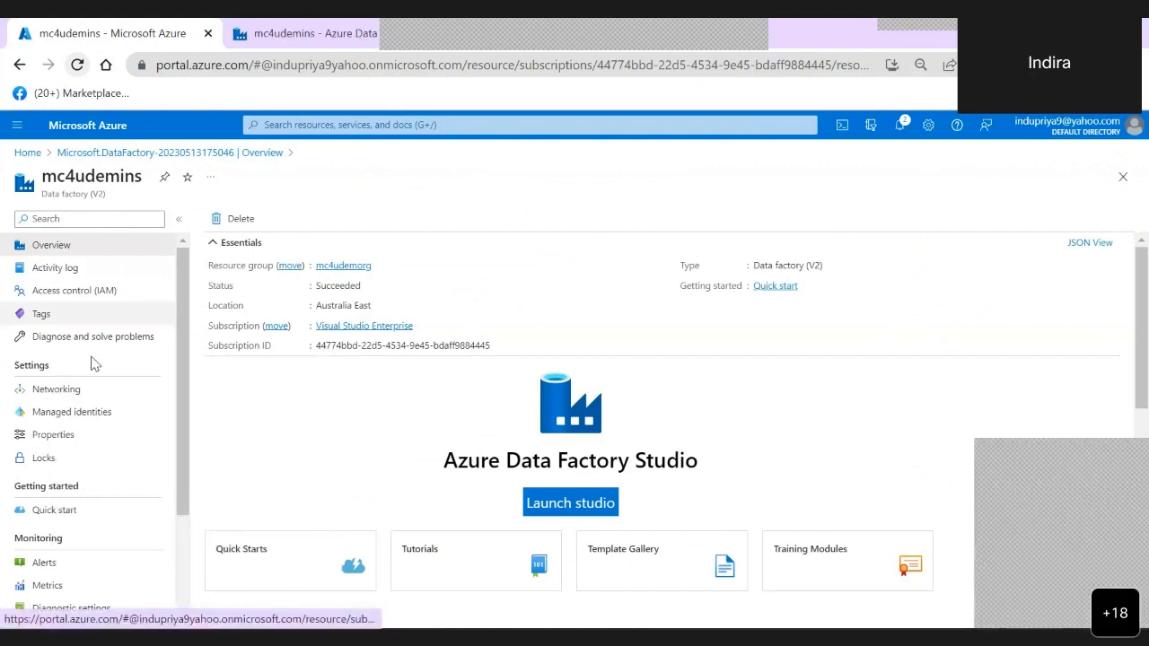
pyautogui.click(28, 155)
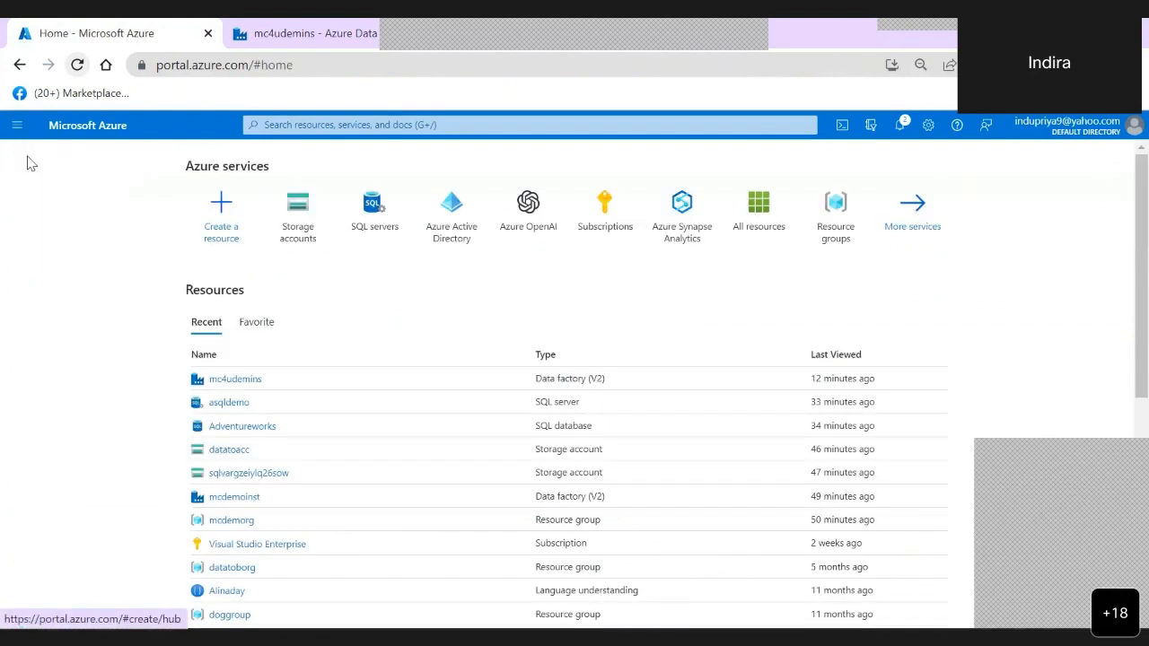
pyautogui.click(258, 430)
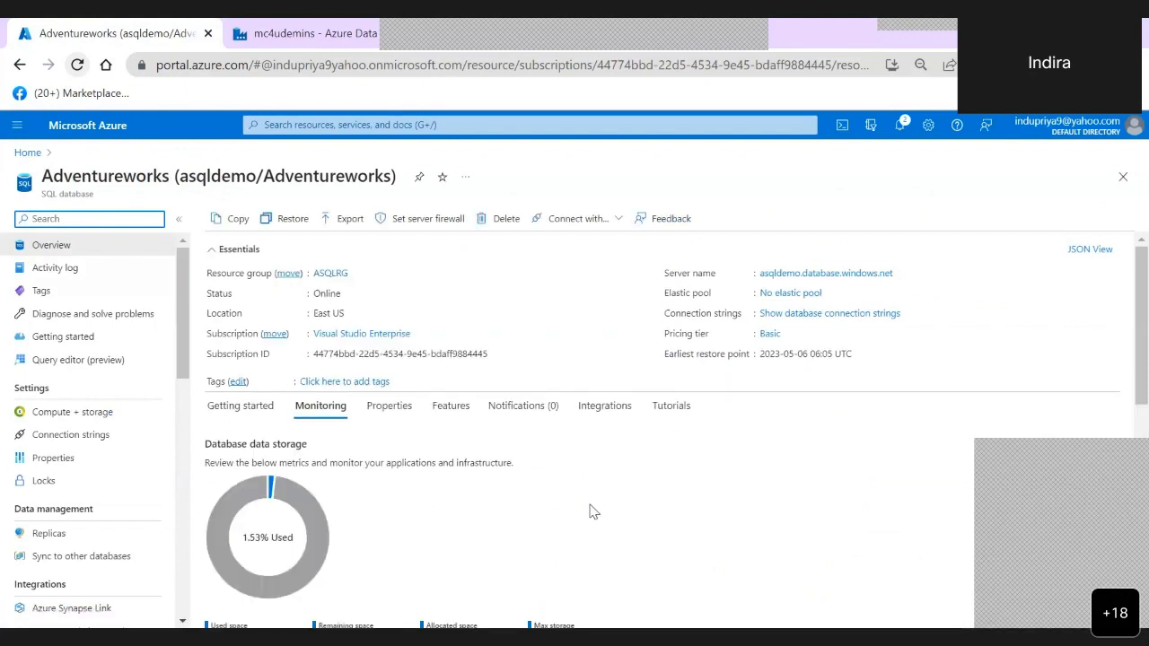
pyautogui.moveTo(224, 525)
pyautogui.scroll(-4, 183, 558)
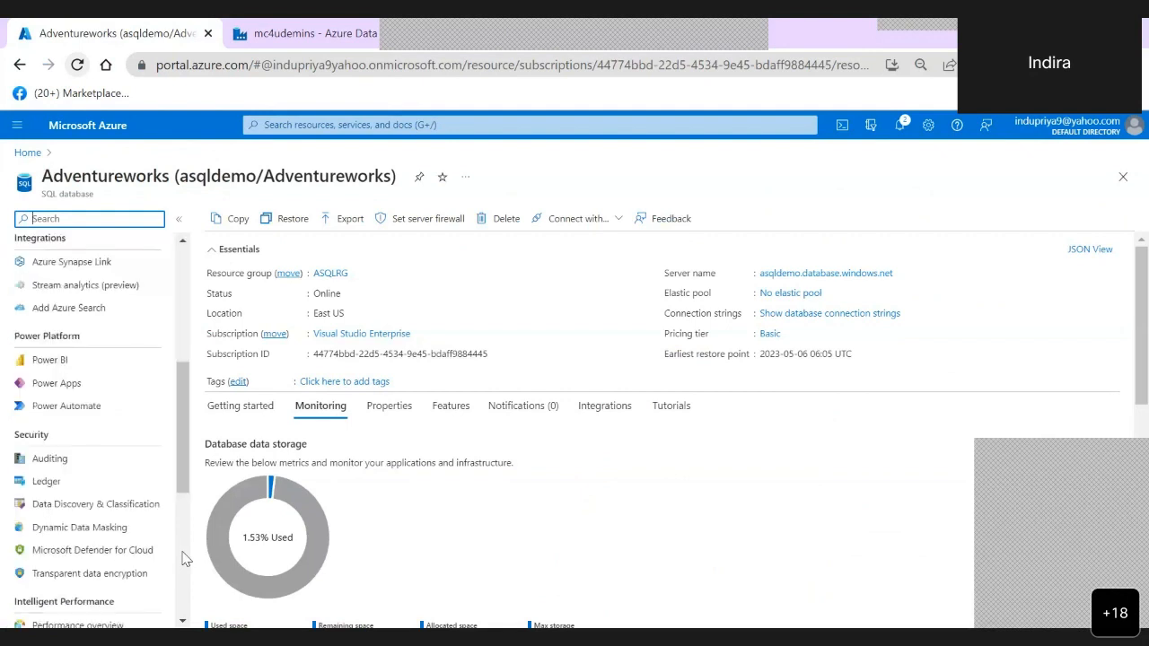
pyautogui.scroll(4, 150, 317)
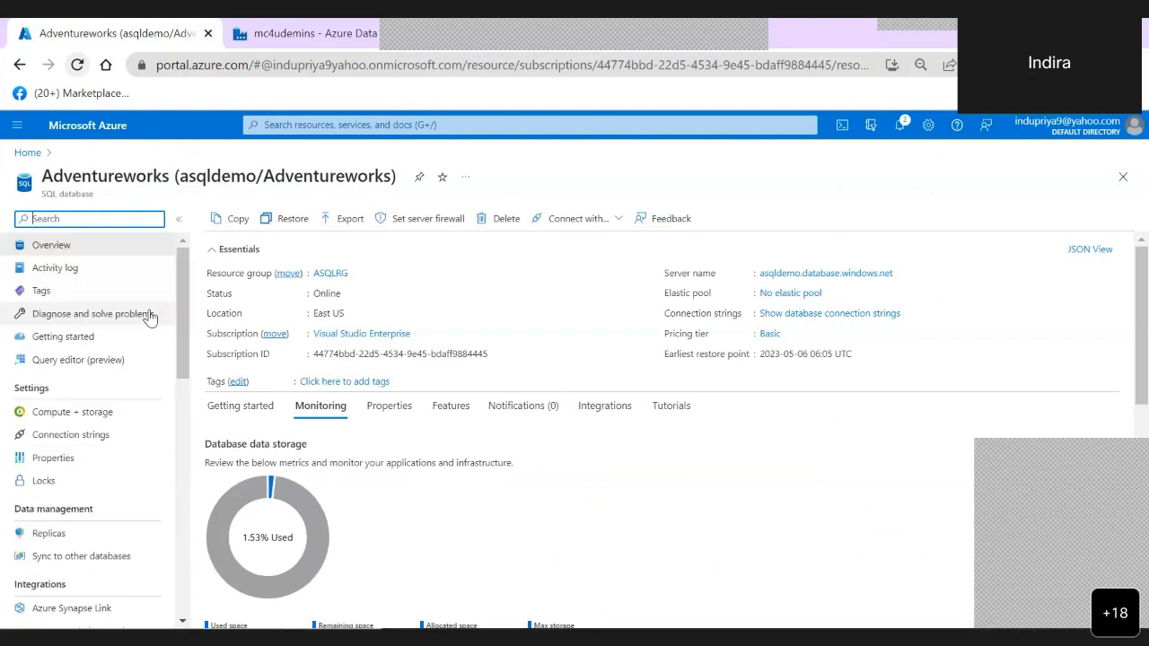
pyautogui.click(90, 368)
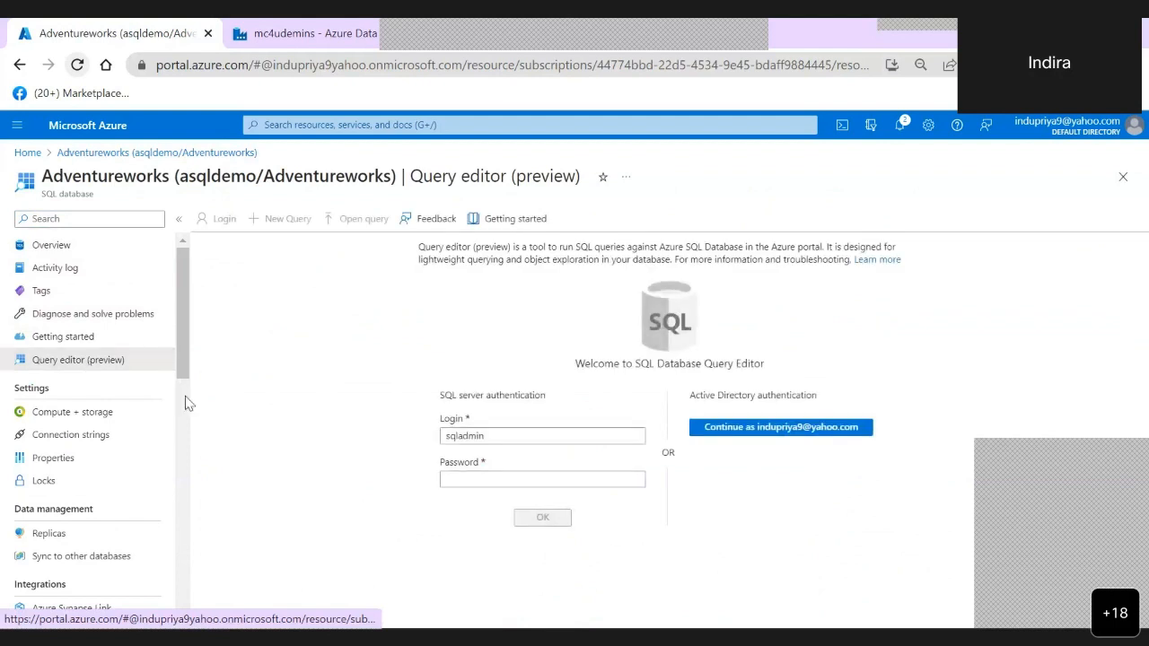
# - Sign in to the query editor with the SQL server login's password and expand the database's Tables folder
pyautogui.click(482, 476)
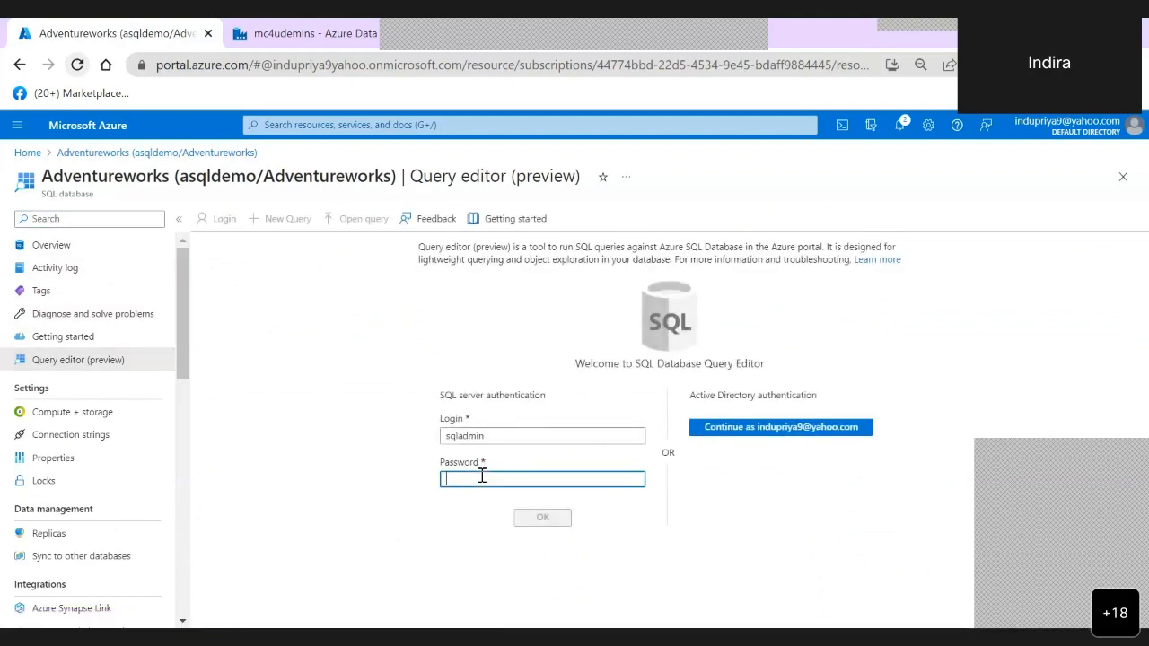
pyautogui.write('Pa')
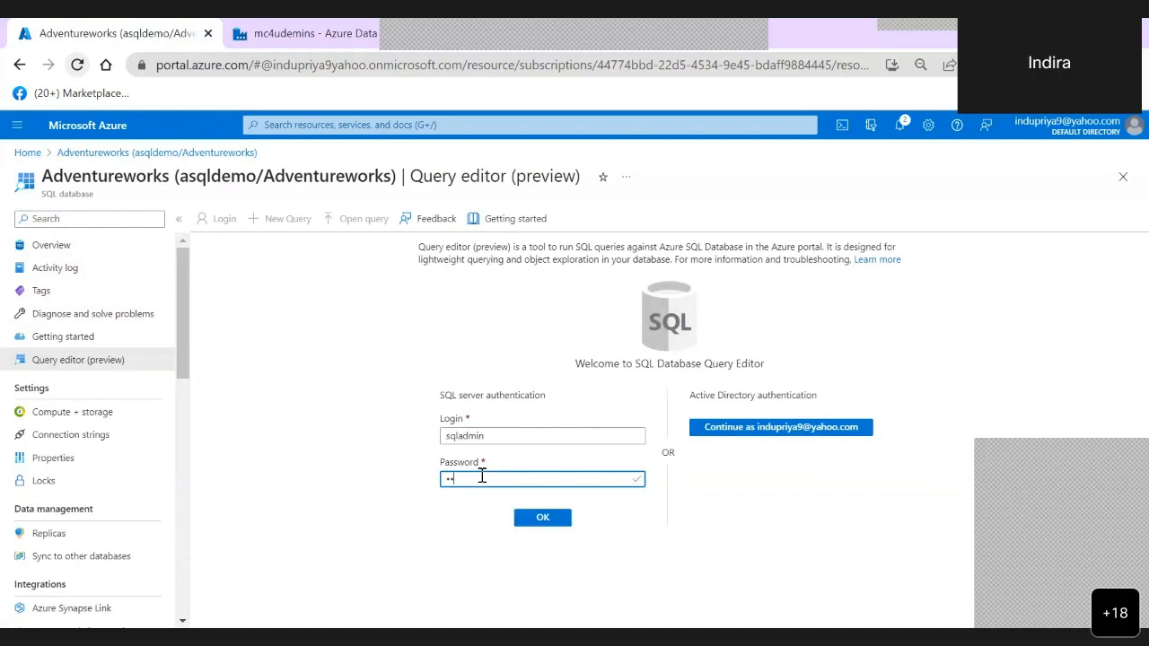
pyautogui.write('ssword@1')
pyautogui.click(548, 519)
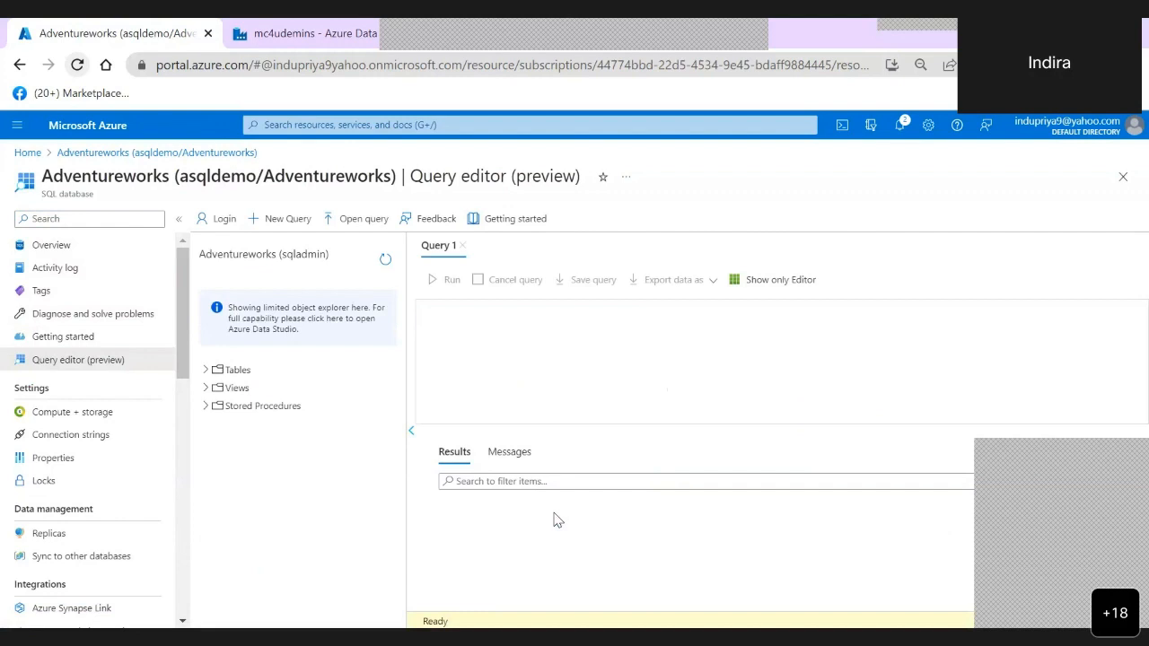
pyautogui.click(207, 371)
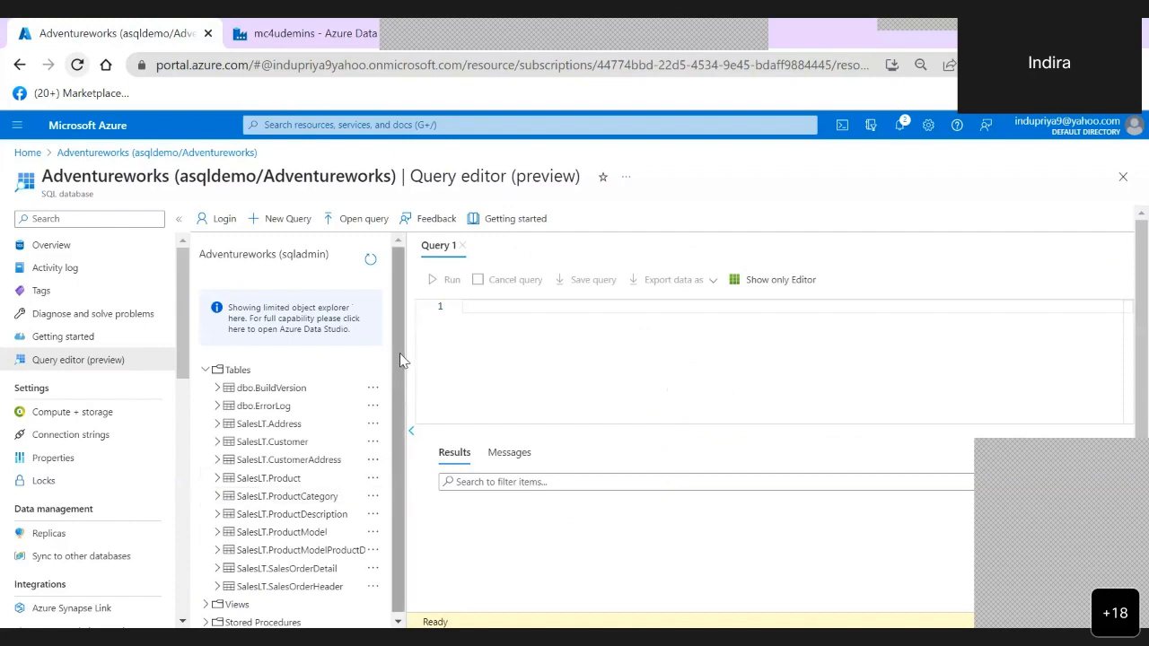
# - Query the top 10 rows of all columns from the [SalesLT].[SalesOrderDetail] table
pyautogui.moveTo(399, 355); pyautogui.dragTo(400, 403)
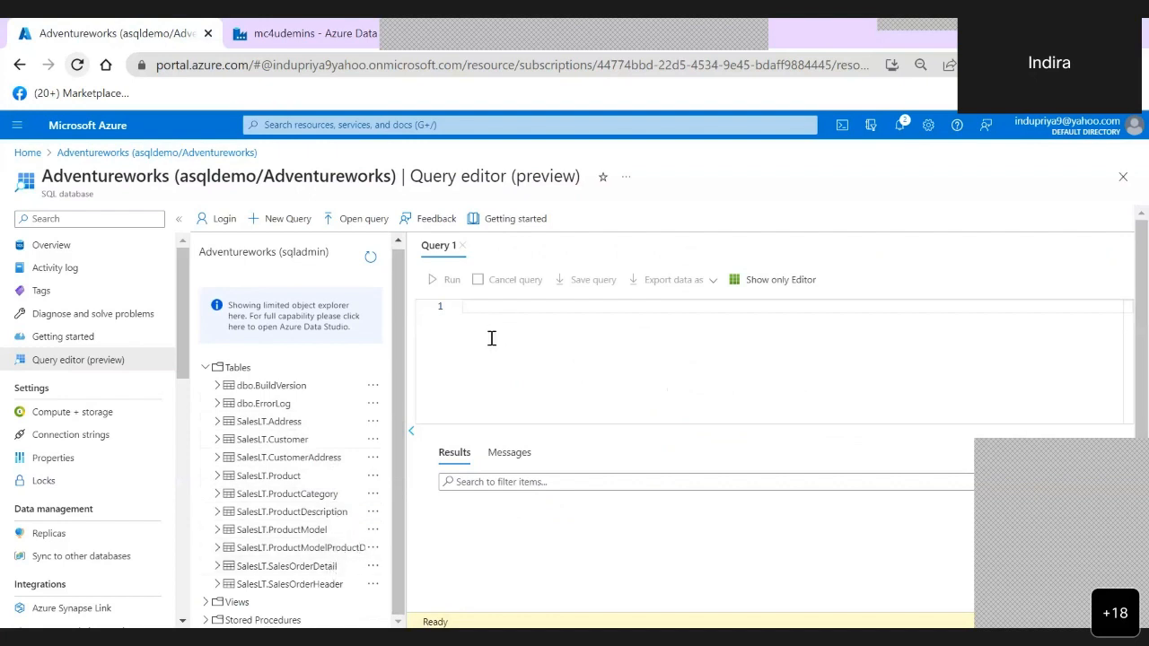
pyautogui.click(290, 567)
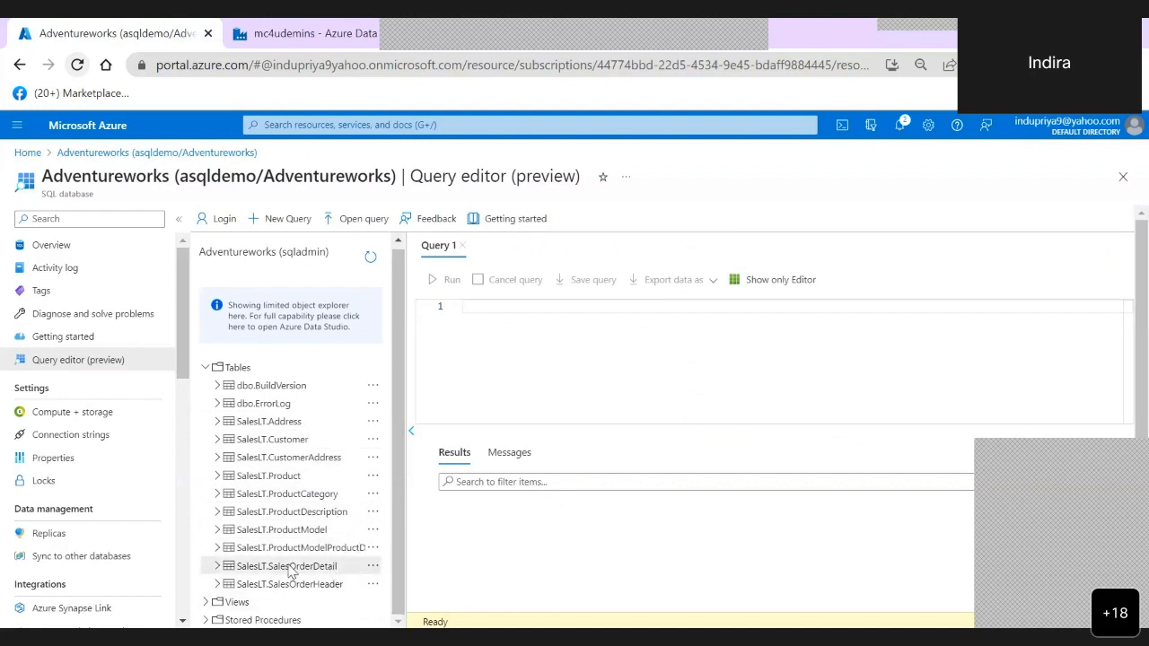
pyautogui.click(522, 306)
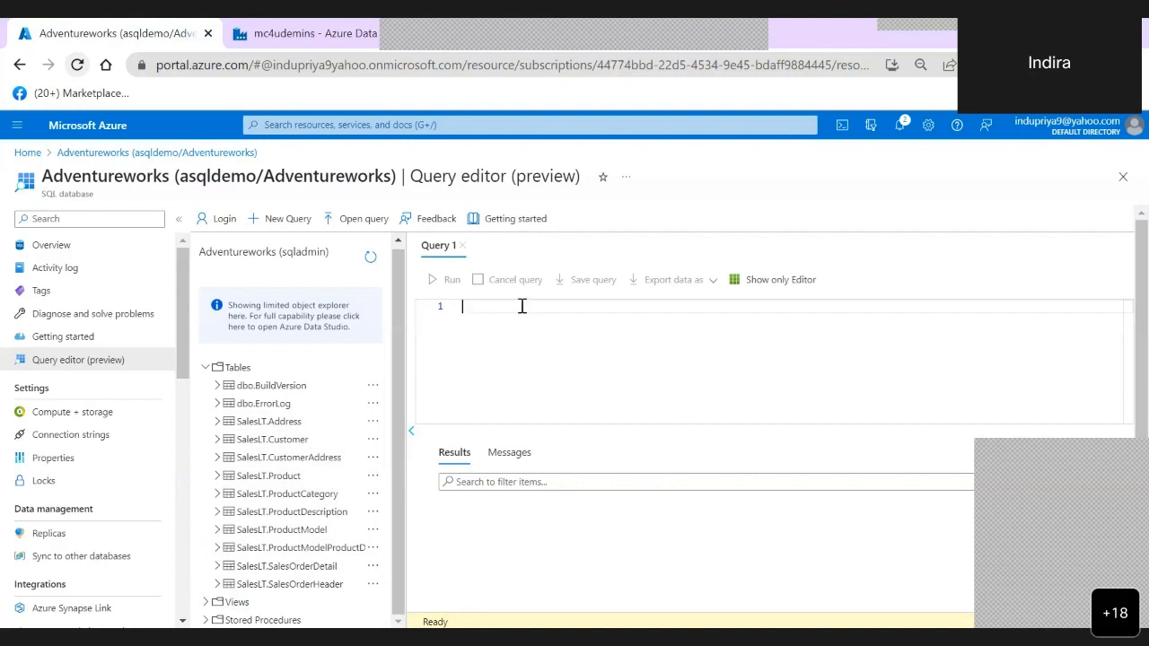
pyautogui.write('select')
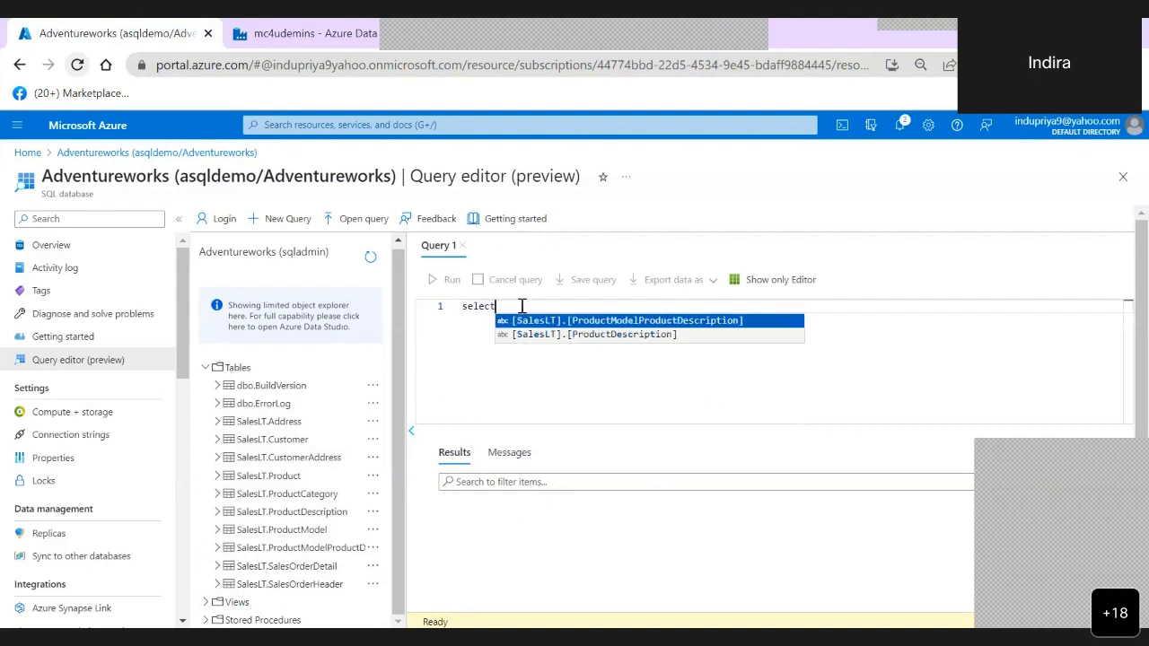
pyautogui.write(' top')
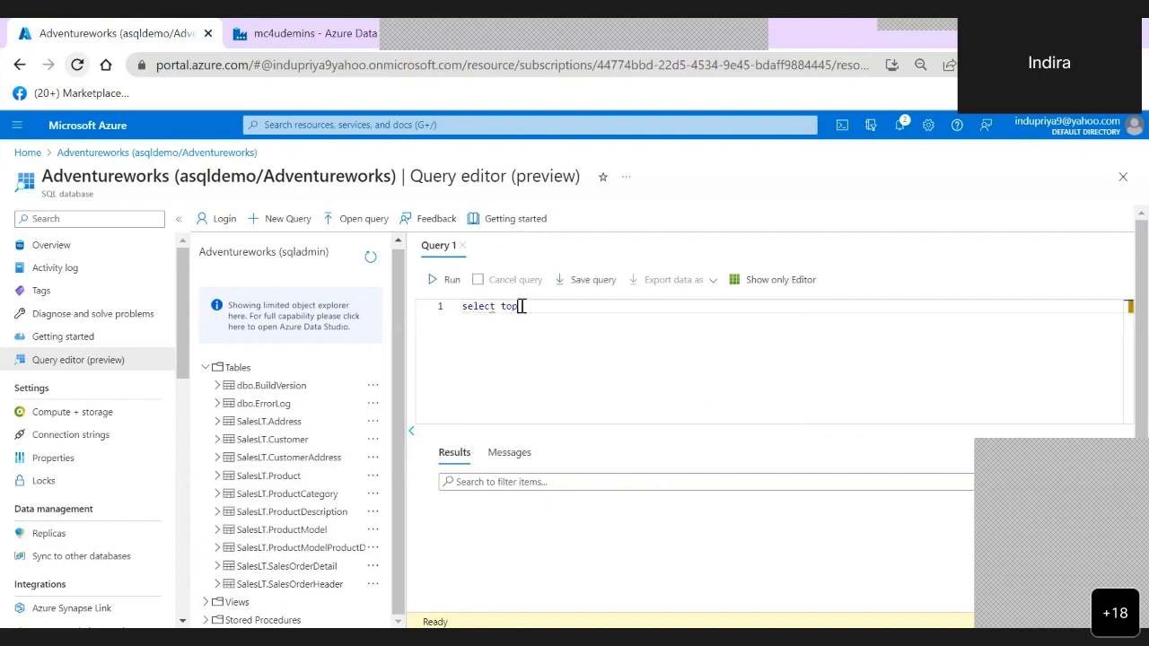
pyautogui.write(' 10 * from sa')
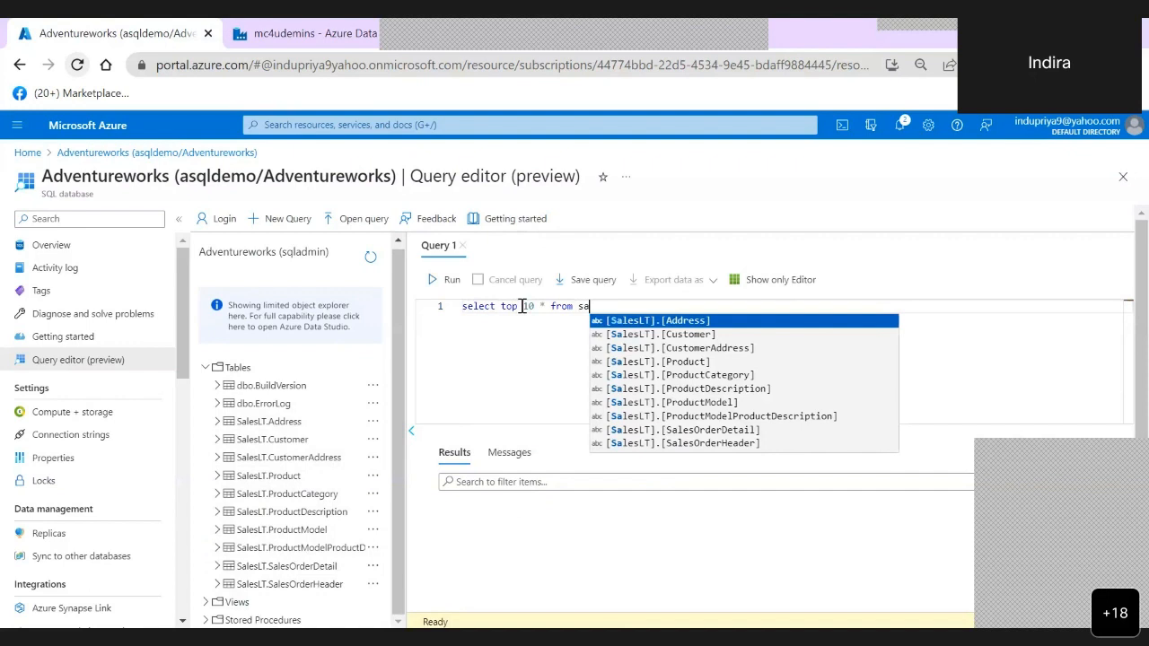
pyautogui.press('Down')
pyautogui.press('Down')
pyautogui.press('Down')
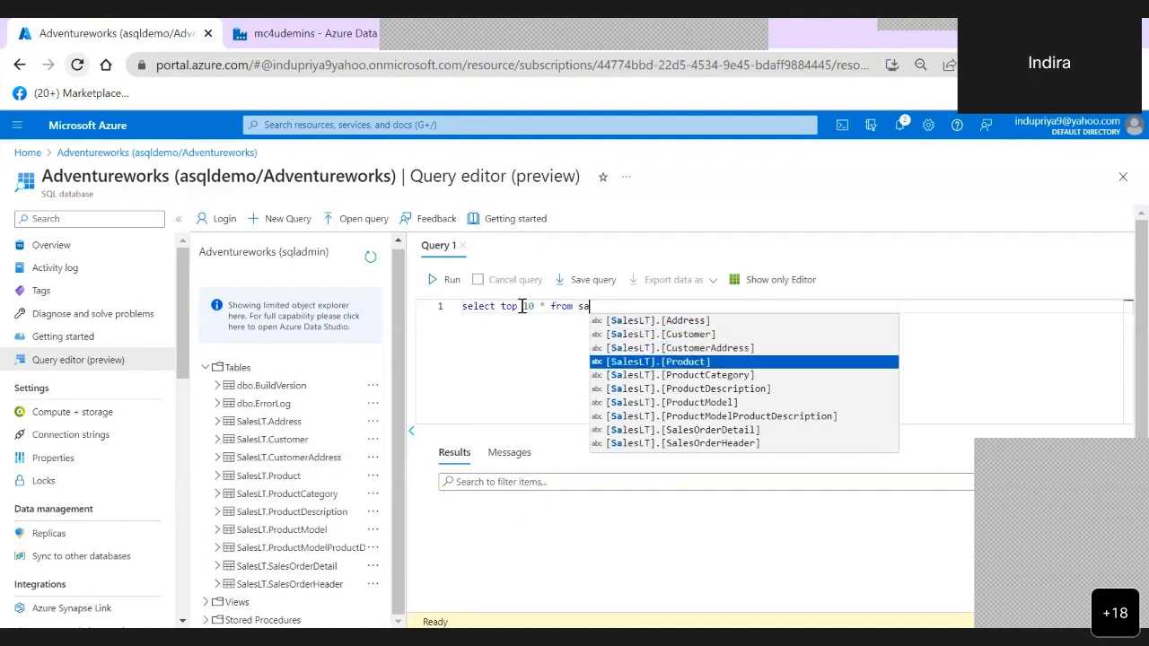
pyautogui.press('Down')
pyautogui.press('Down')
pyautogui.press('Down')
pyautogui.press('Down')
pyautogui.press('Down')
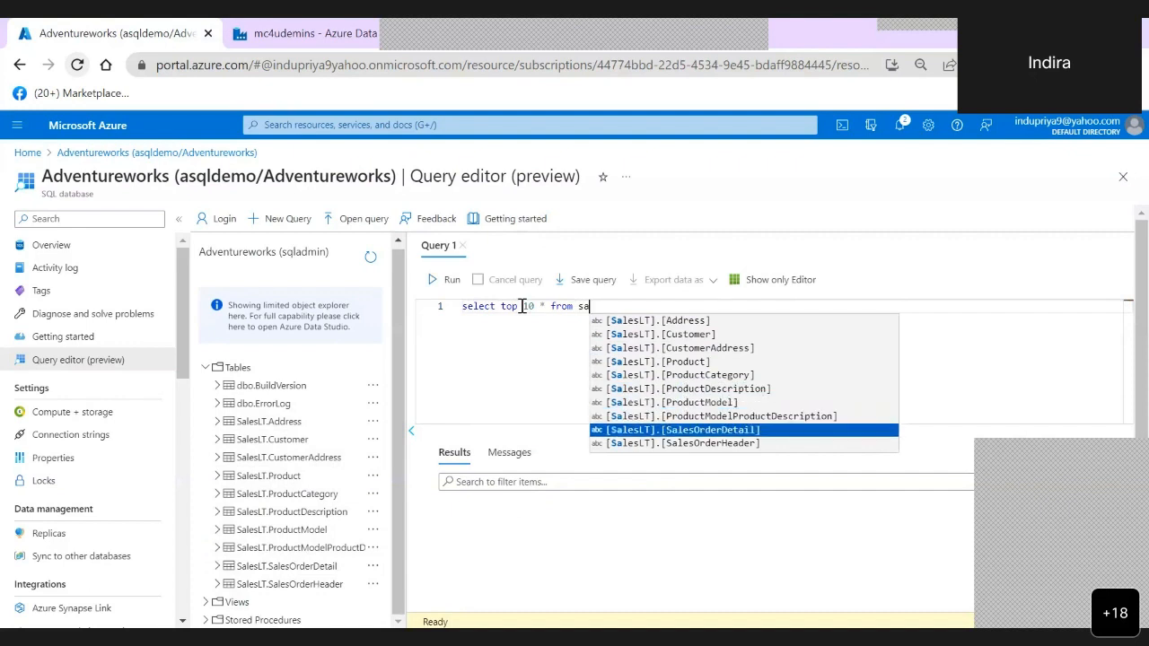
pyautogui.press('Return')
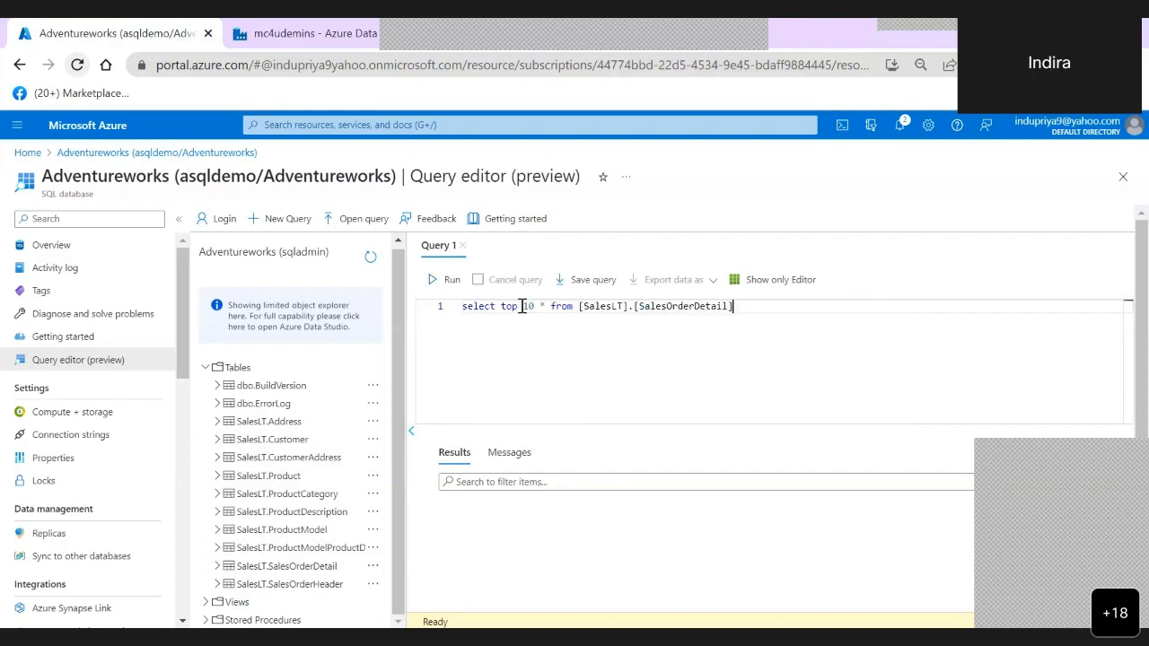
pyautogui.click(452, 280)
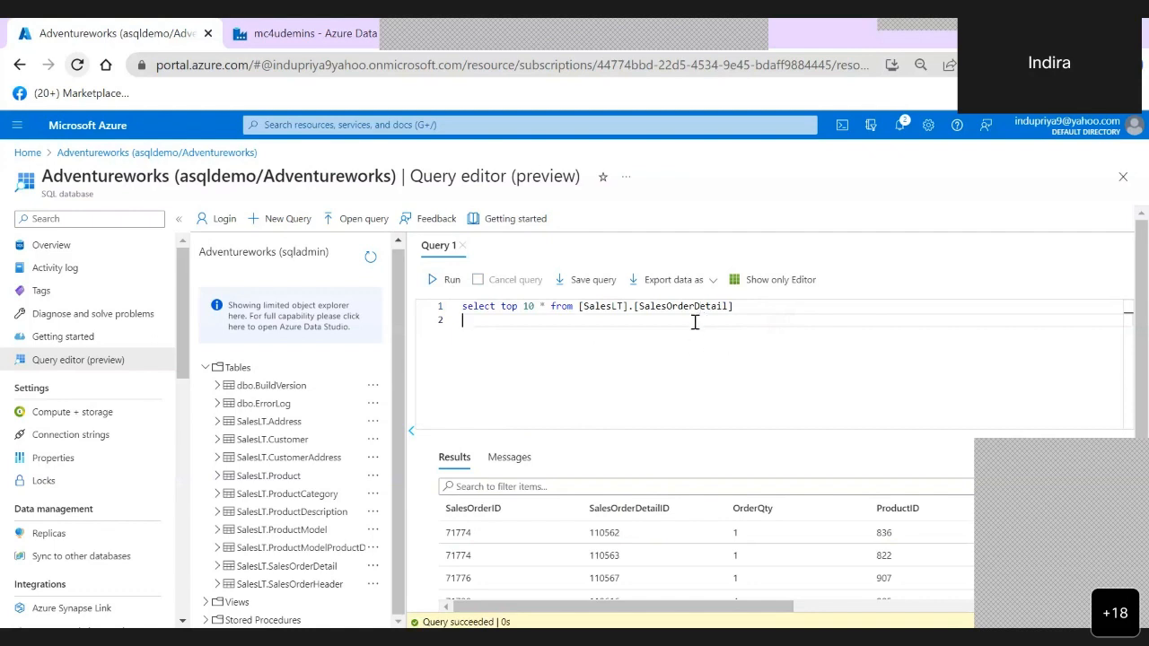
# - Begin a create table statement for m4demosalesorder below the select query and open its column list with a parenthesis
pyautogui.write('cr')
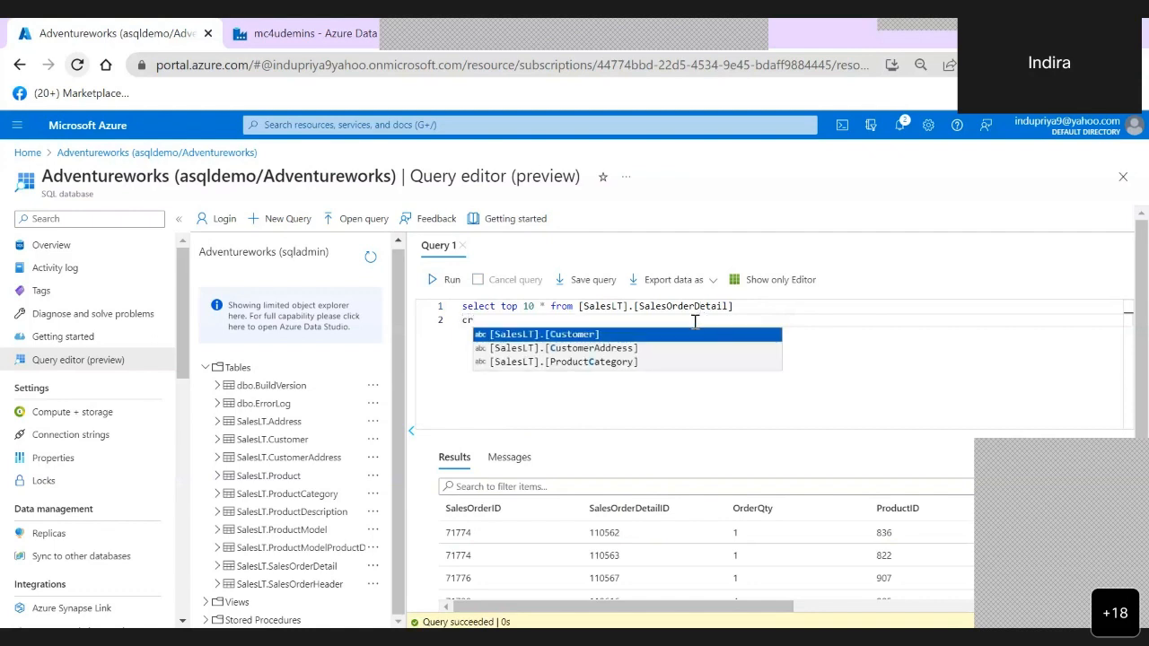
pyautogui.write('eate')
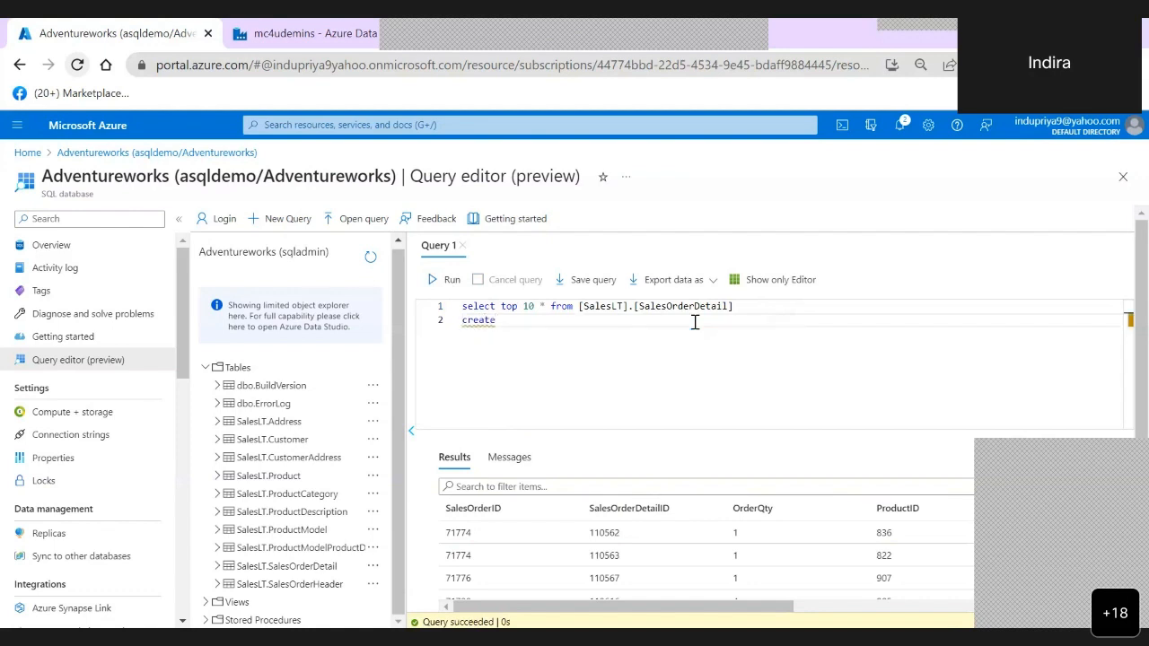
pyautogui.write(' table m')
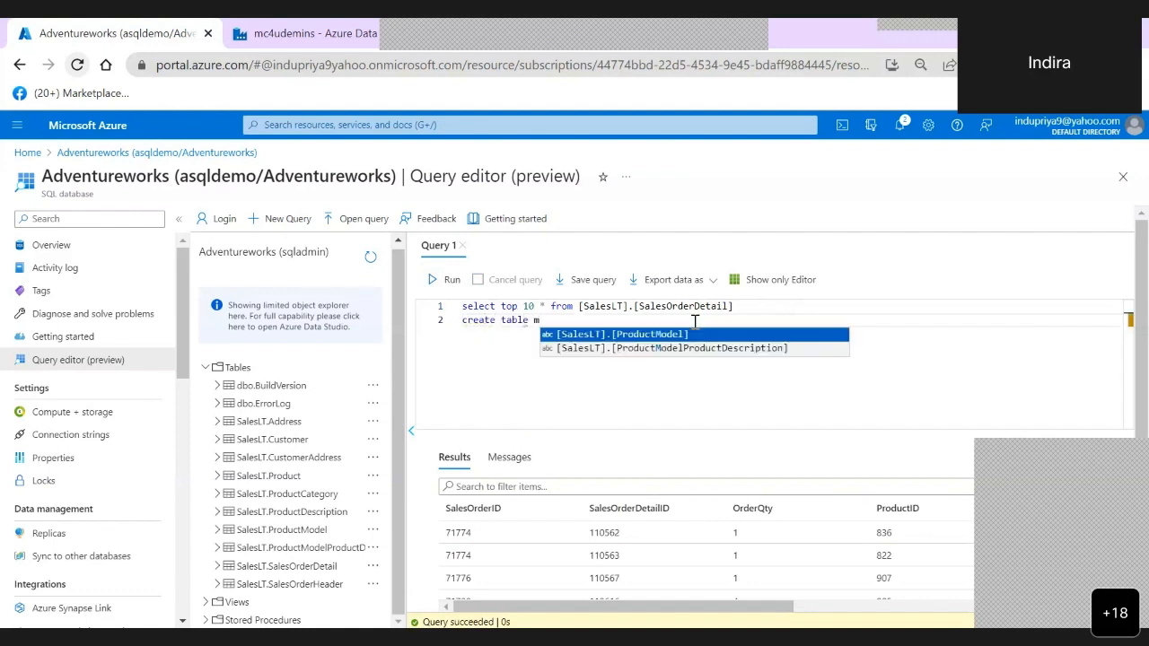
pyautogui.write('4')
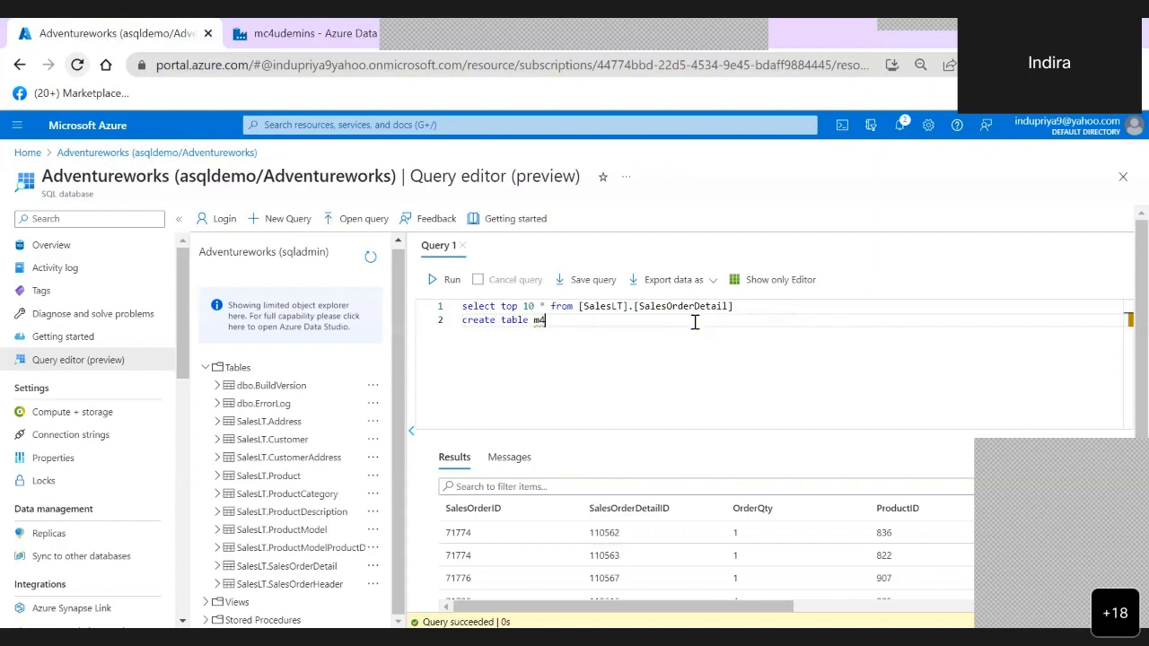
pyautogui.write('demosalesorder')
pyautogui.press('Return')
pyautogui.write('(')
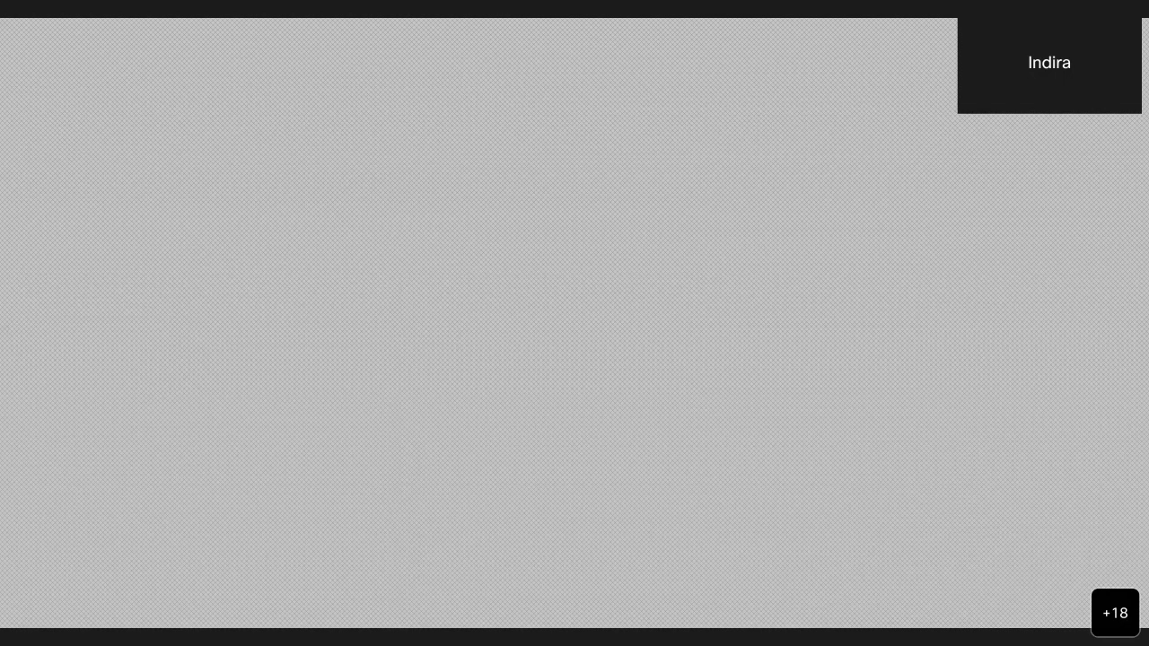
# - Paste the copied column names Channel, SalesOrderLineKey, Sales Order and Sales Order Line into the column list and define Channel as varchar(50)
pyautogui.hotkey('alt', 'Tab')
pyautogui.write('Channel\tSalesOrderLineKey\tSales Order\tSales Order Line')
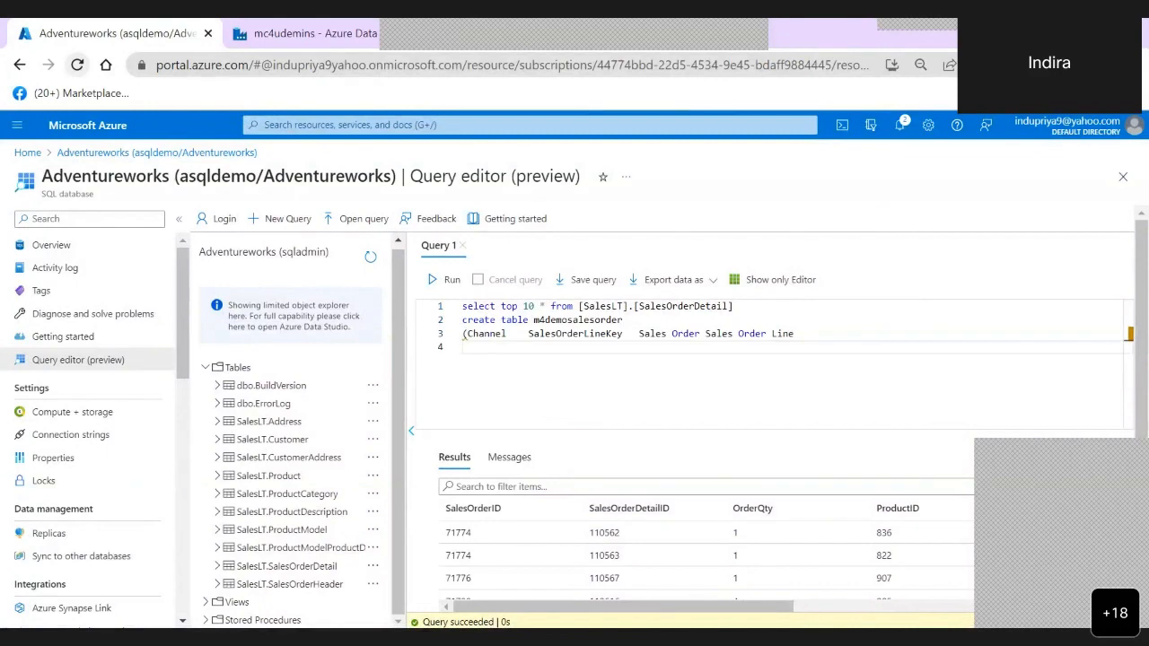
pyautogui.click(529, 334)
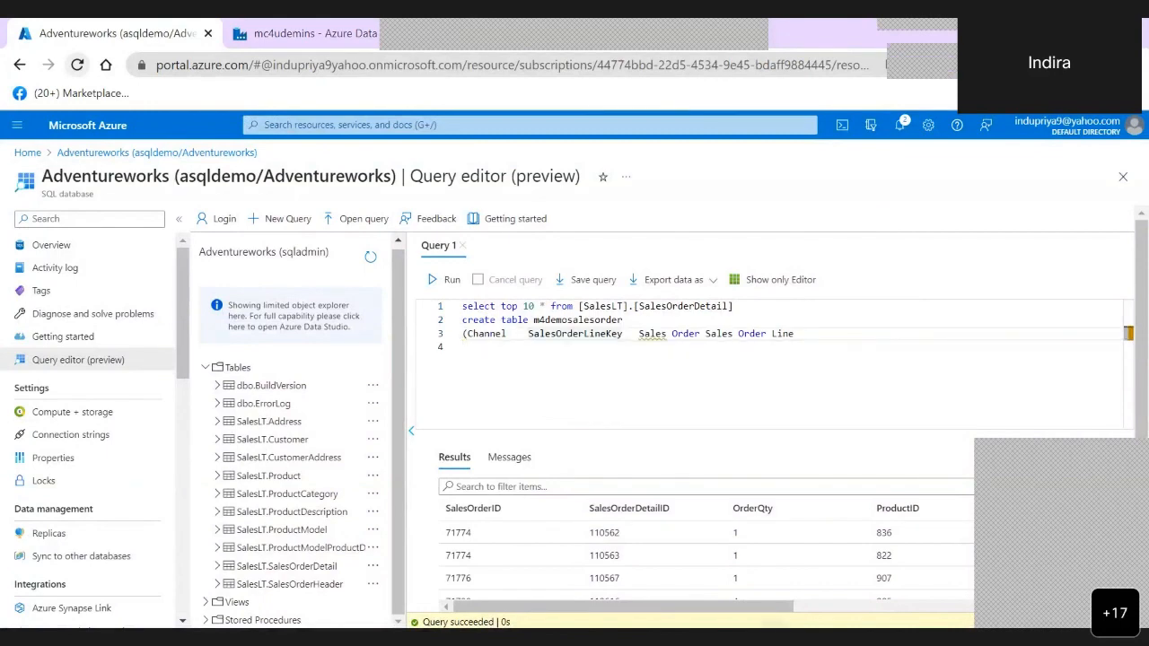
pyautogui.hotkey('alt', 'Tab')
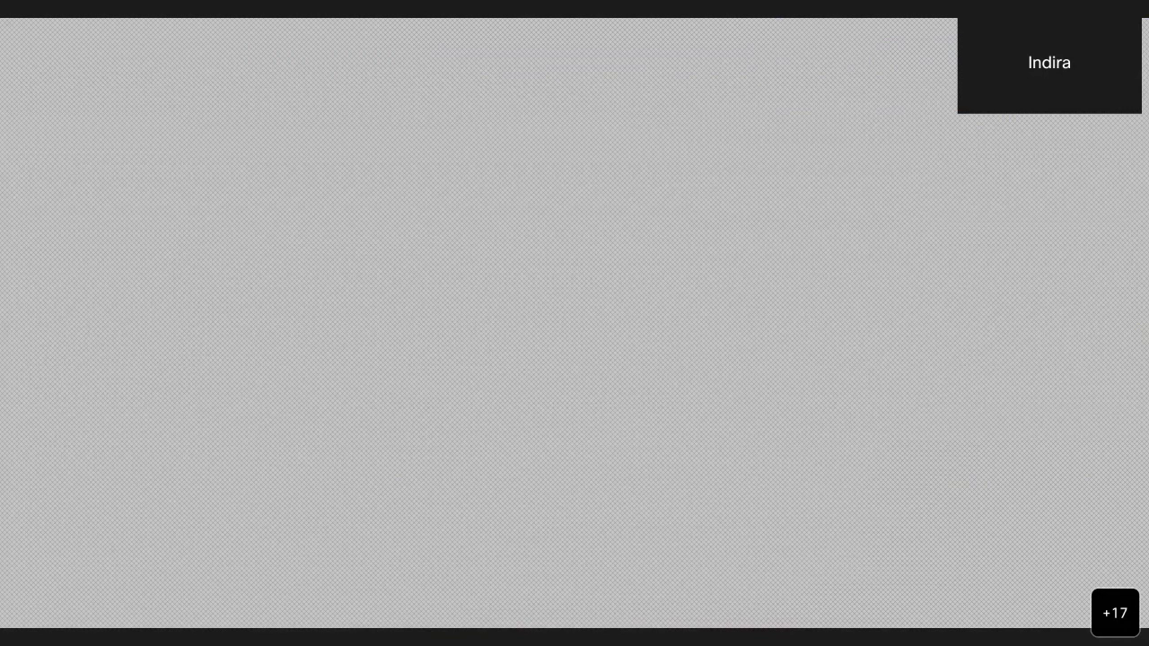
pyautogui.hotkey('alt', 'Tab')
pyautogui.write('varchar')
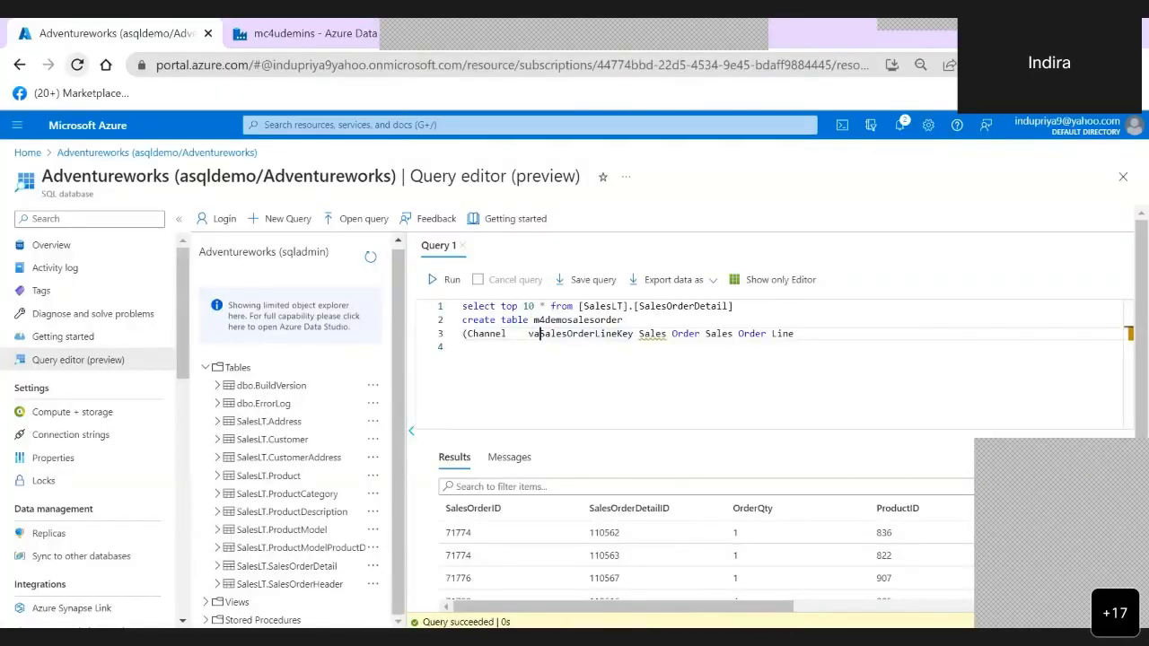
pyautogui.write('(50)')
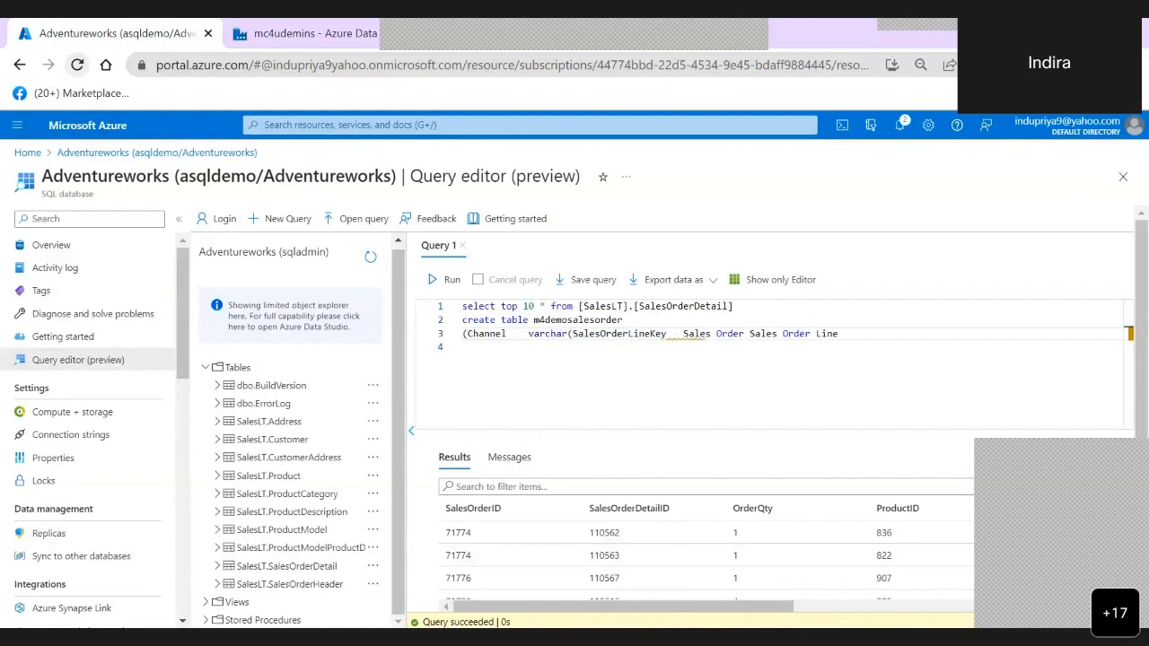
pyautogui.write(',')
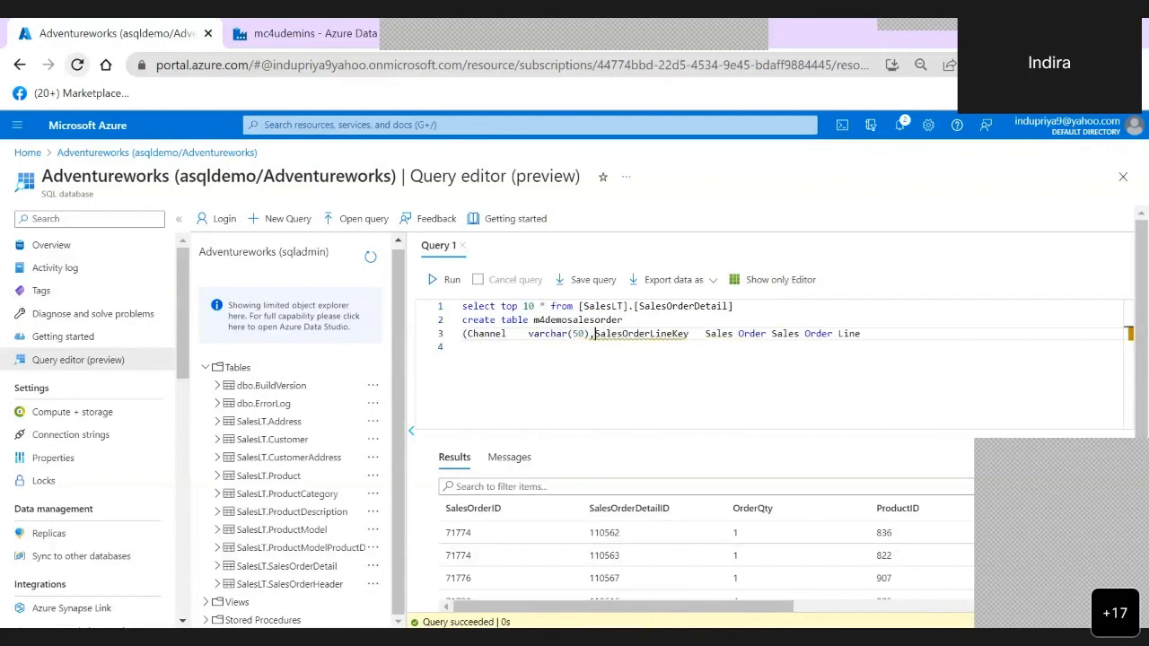
pyautogui.press('Return')
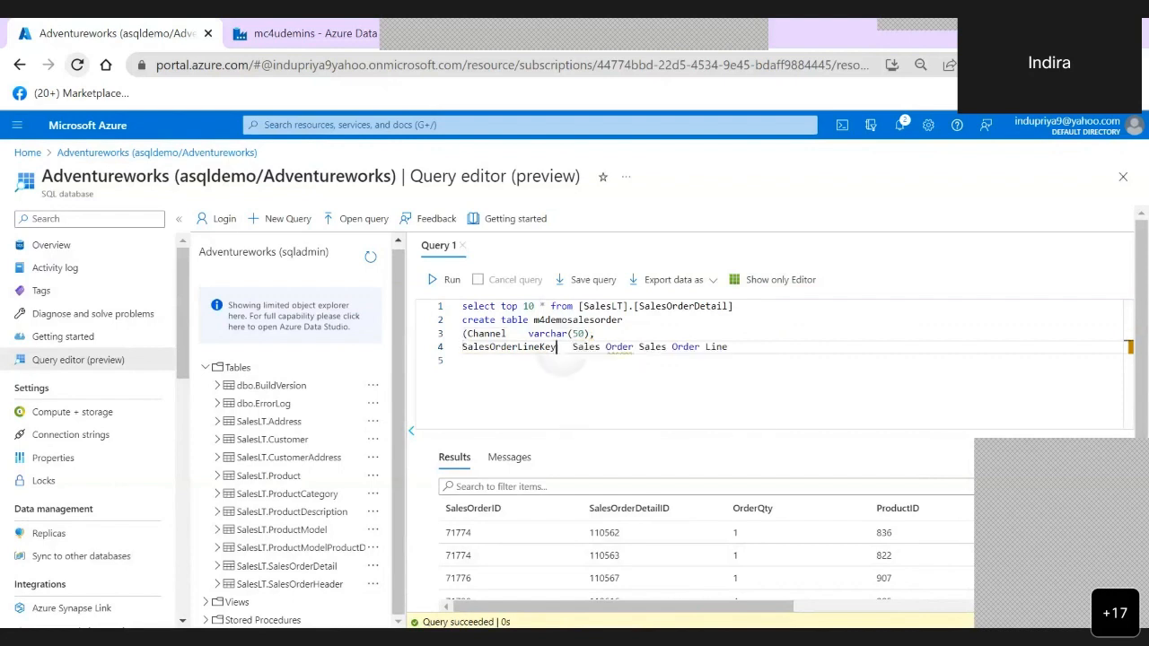
# - Define SalesOrderLineKey as int and the bracketed [Sales Order] column as varchar(50), starting a new line after the int column
pyautogui.write('int')
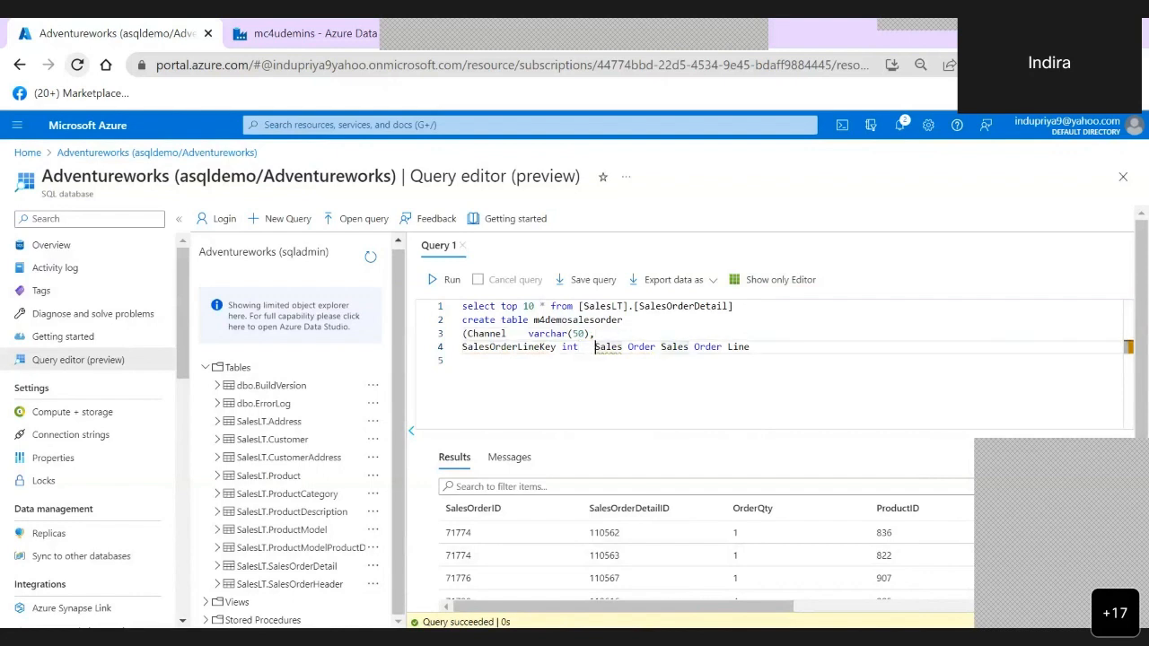
pyautogui.write('[')
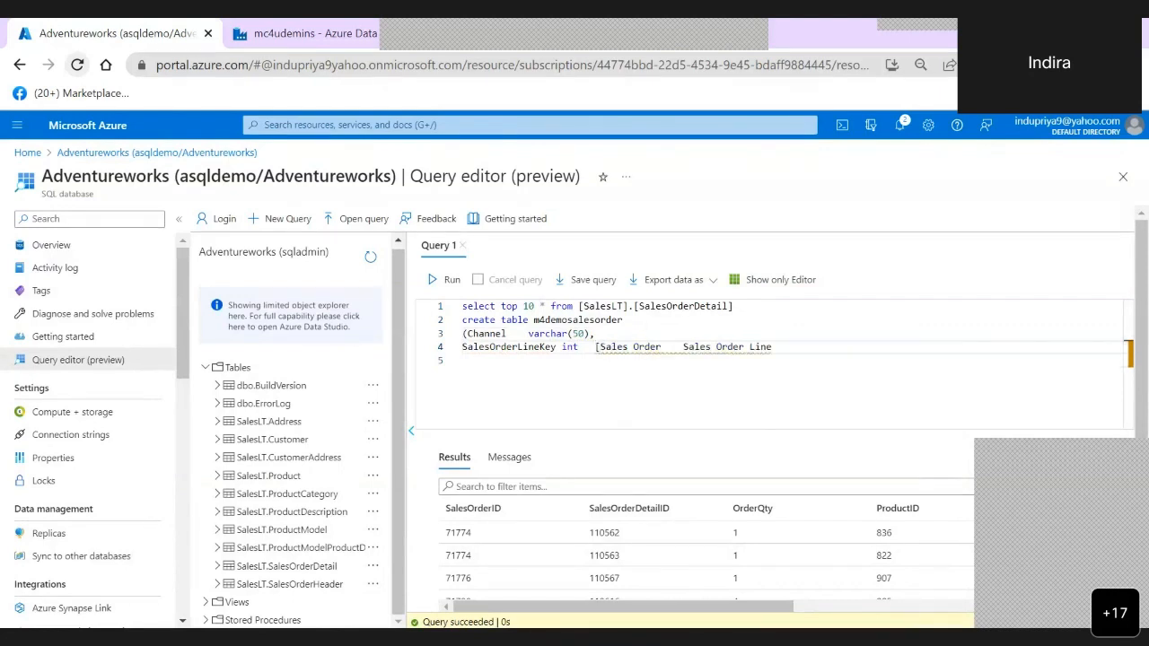
pyautogui.press('Up')
pyautogui.click(661, 347)
pyautogui.write('] var')
pyautogui.write('char(5')
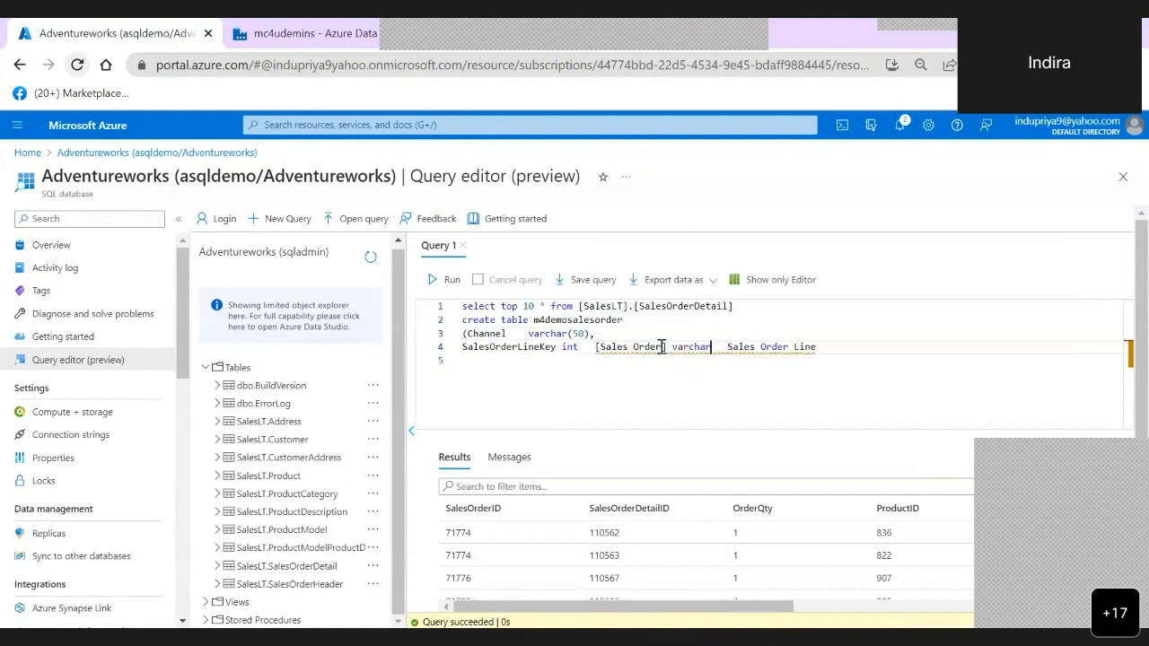
pyautogui.write('0)')
pyautogui.press('Tab')
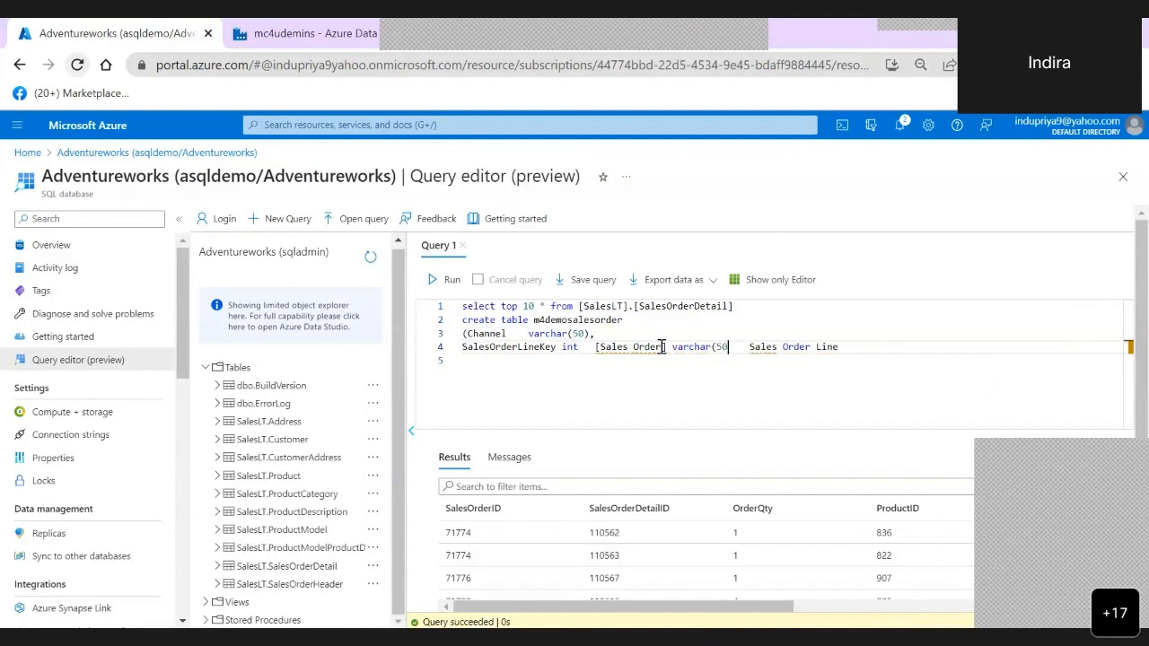
pyautogui.write(',')
pyautogui.click(579, 347)
pyautogui.write(',')
pyautogui.press('Return')
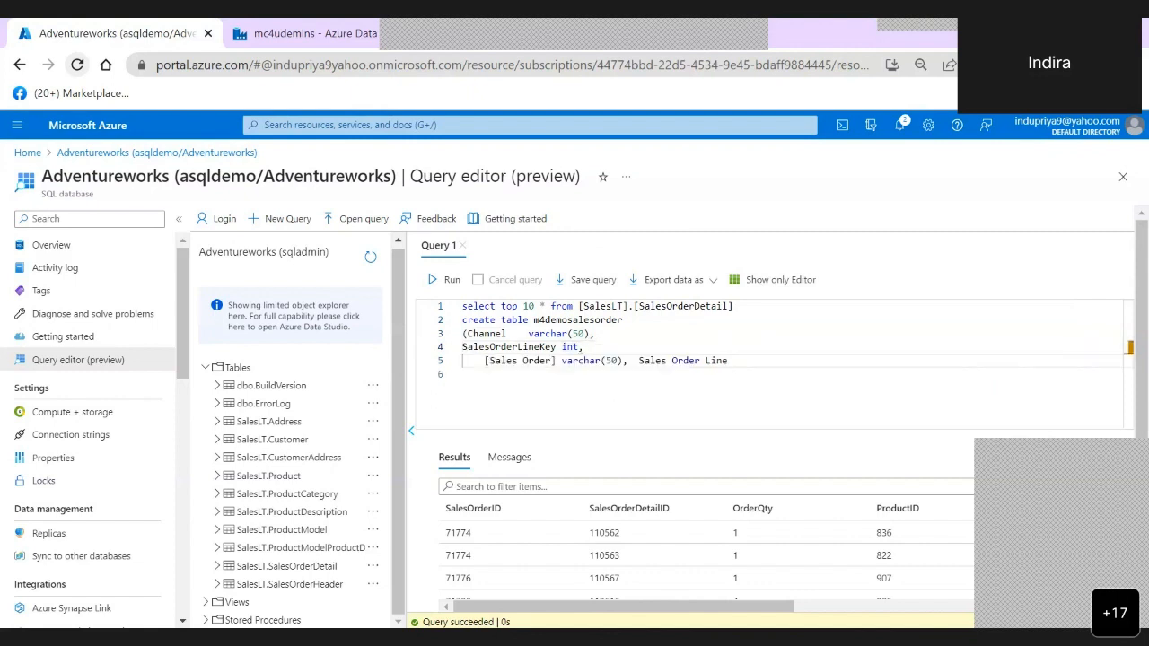
# - Put [Sales Order Line] on its own line as varchar(10_) and close the column list with a parenthesis
pyautogui.click(633, 361)
pyautogui.press('Right')
pyautogui.press('Right')
pyautogui.press('Return')
pyautogui.write('[')
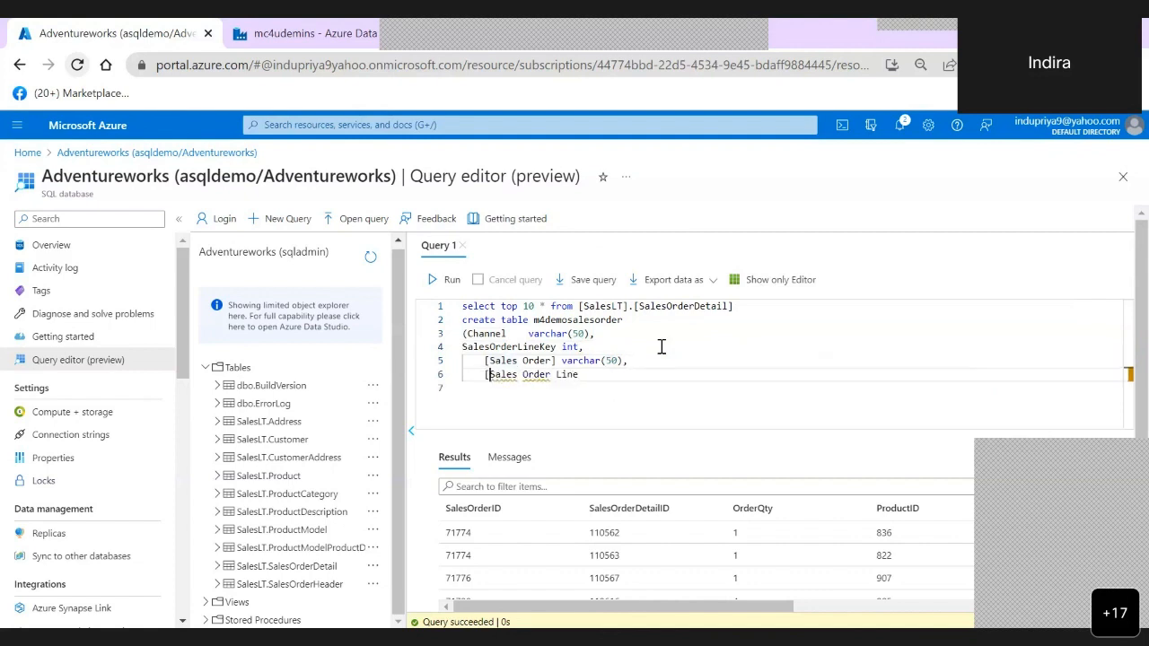
pyautogui.click(595, 374)
pyautogui.write('] varchar')
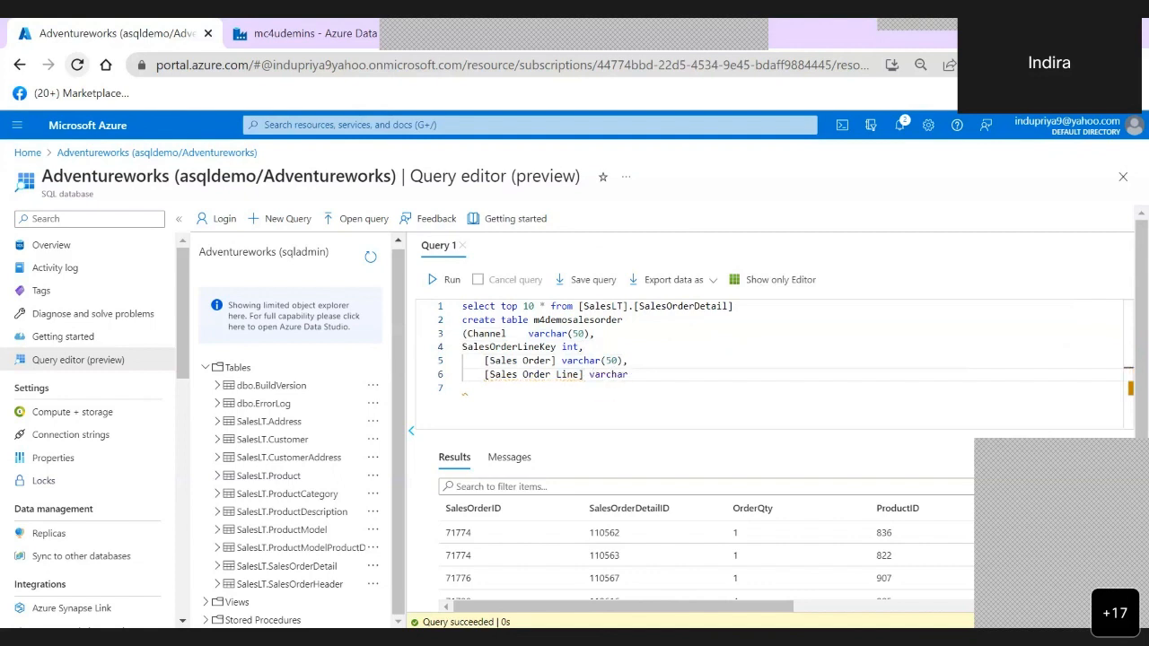
pyautogui.write('(10_)')
pyautogui.press('Return')
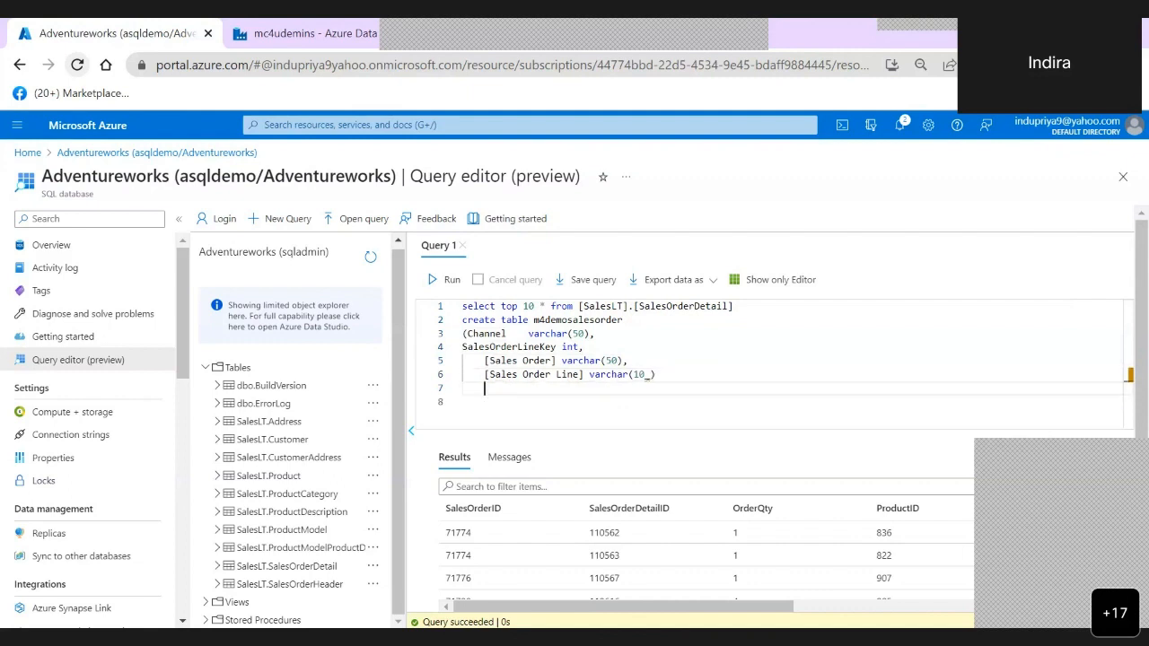
pyautogui.write(')')
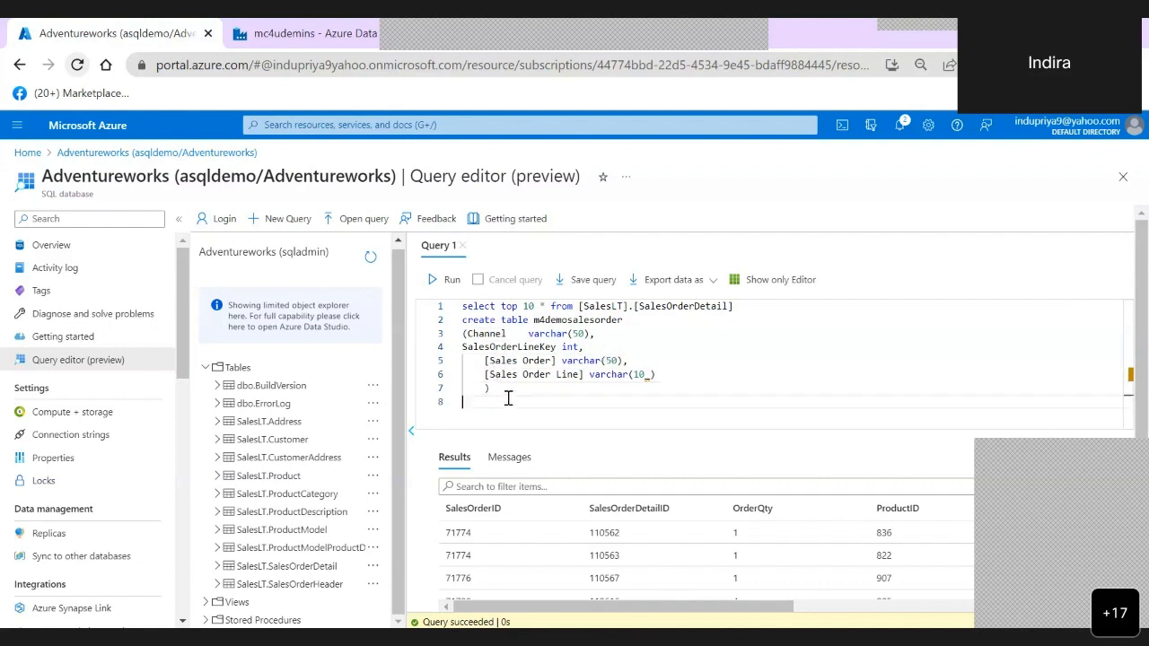
# - Try to run only the create table statement, and correct the [Sales Order Line] type to varchar(10)
pyautogui.moveTo(508, 388); pyautogui.dragTo(455, 325)
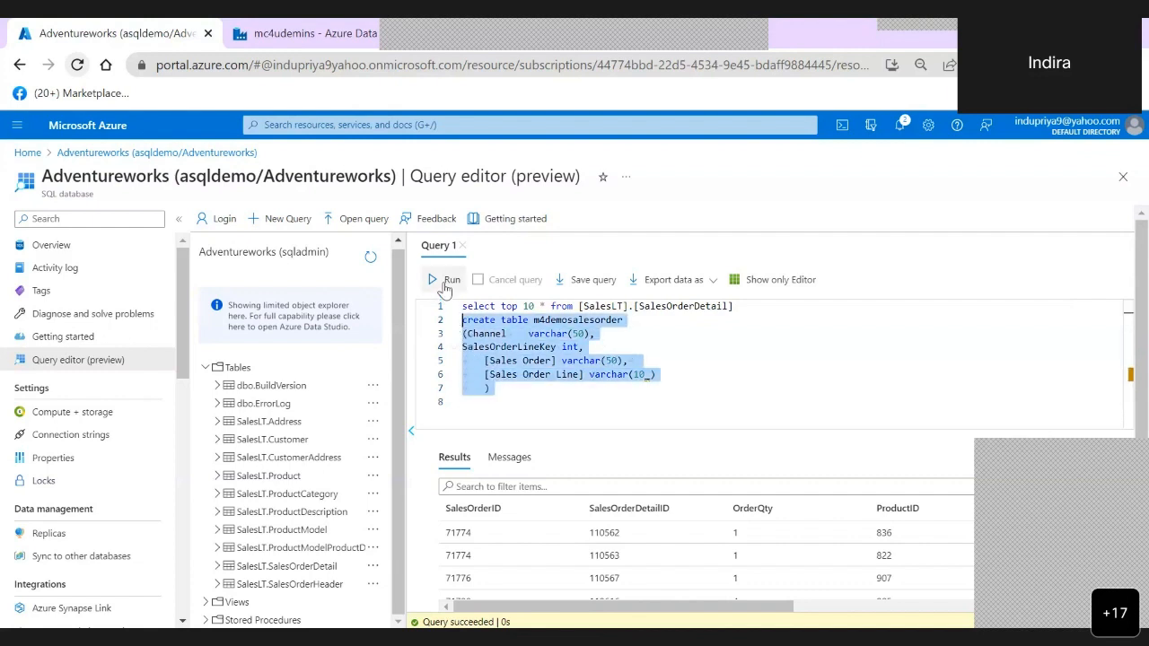
pyautogui.click(445, 282)
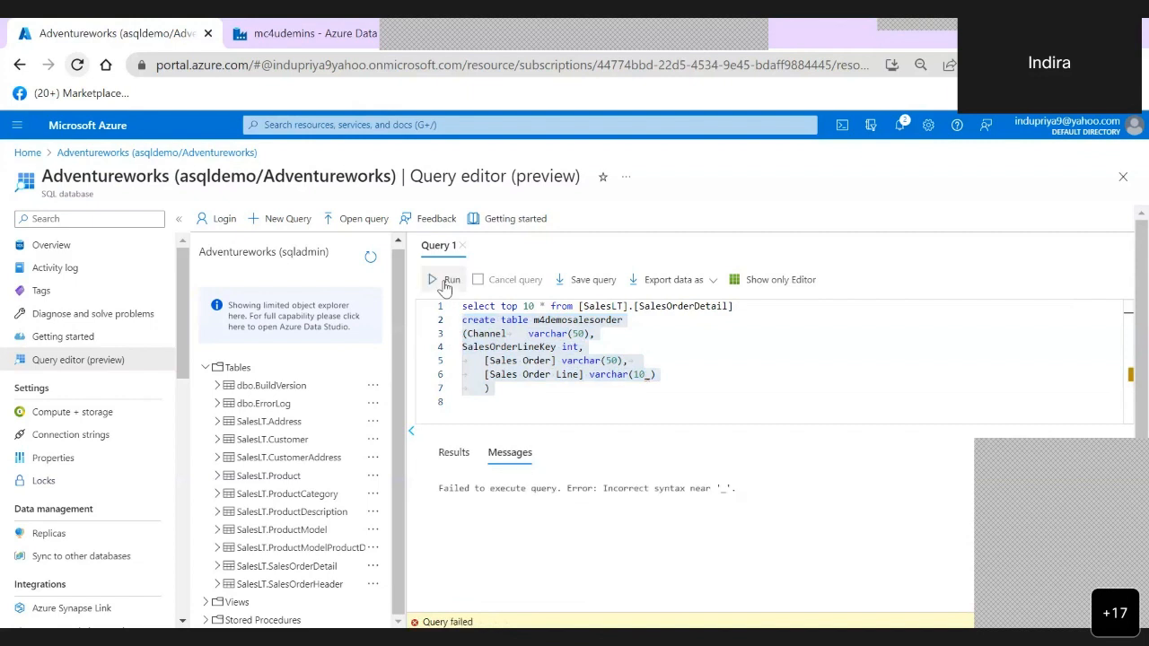
pyautogui.click(621, 410)
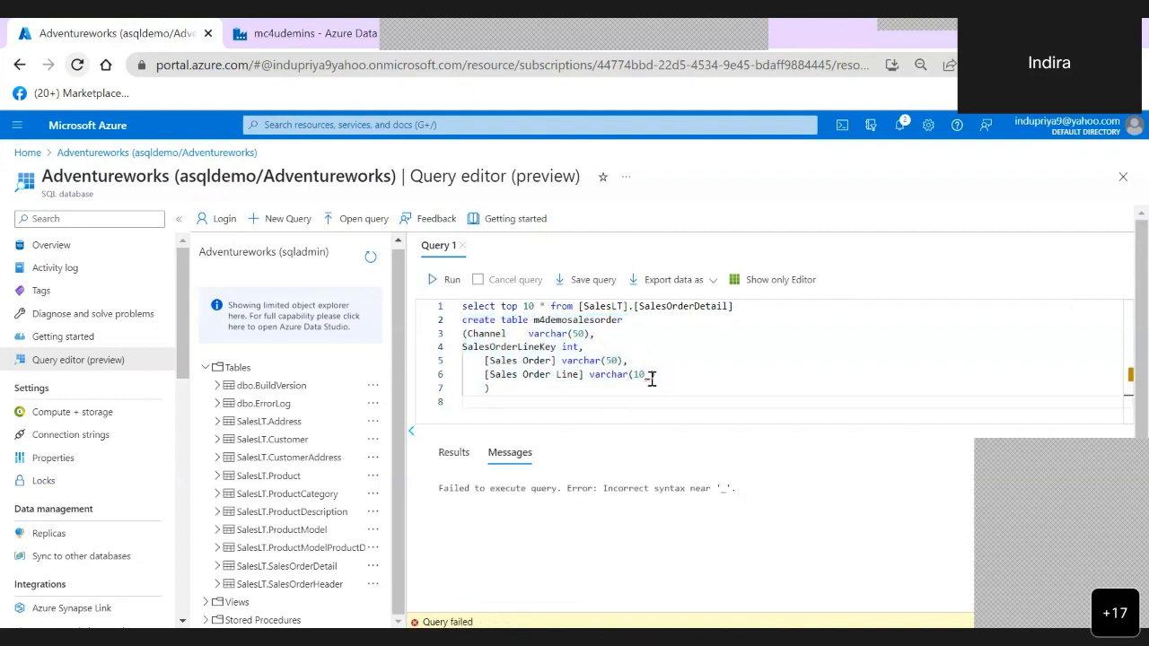
pyautogui.click(653, 375)
pyautogui.write(')')
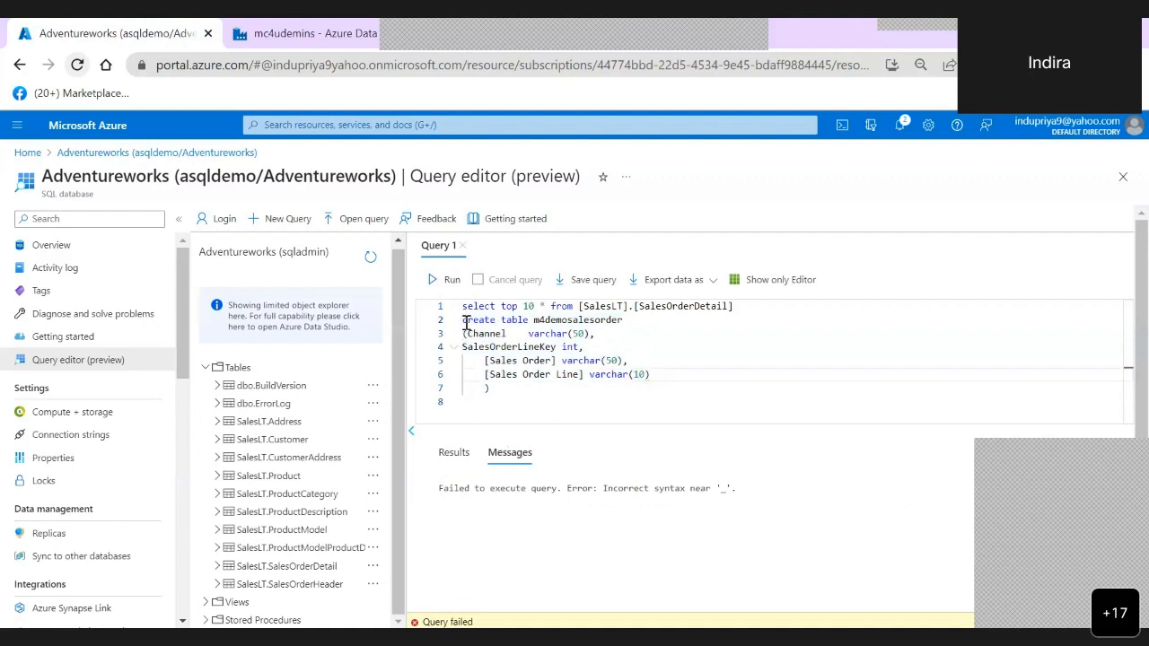
# - Run only the create table statement for m4demosalesorder and select the Tables folder in the object explorer
pyautogui.moveTo(463, 320); pyautogui.dragTo(519, 395)
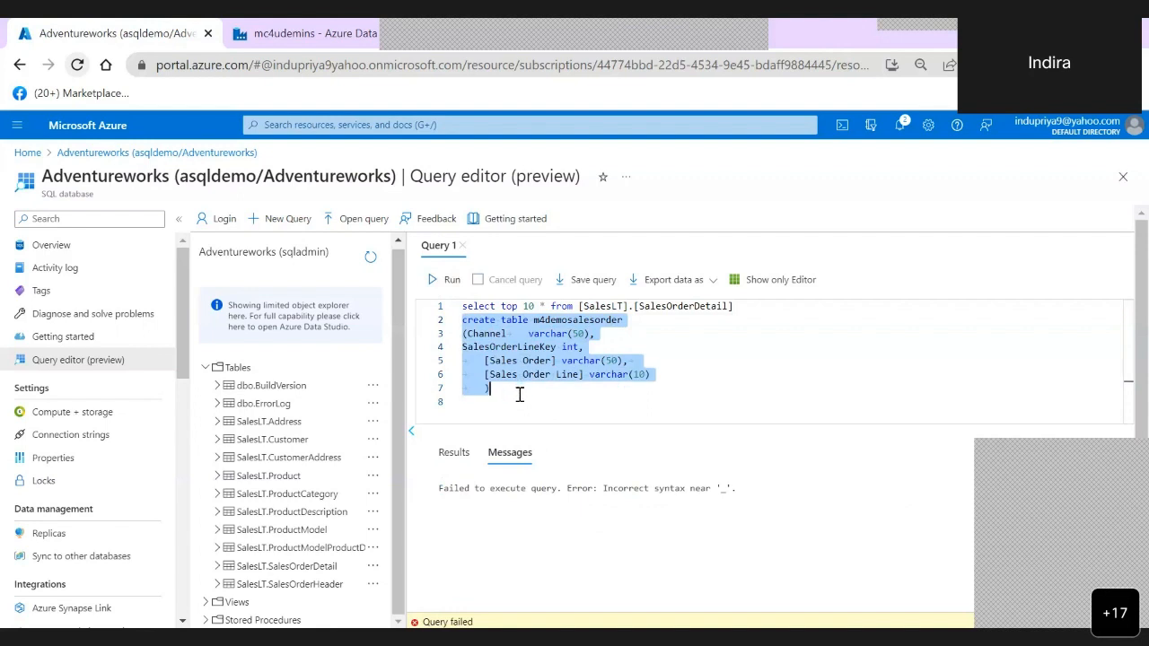
pyautogui.click(452, 281)
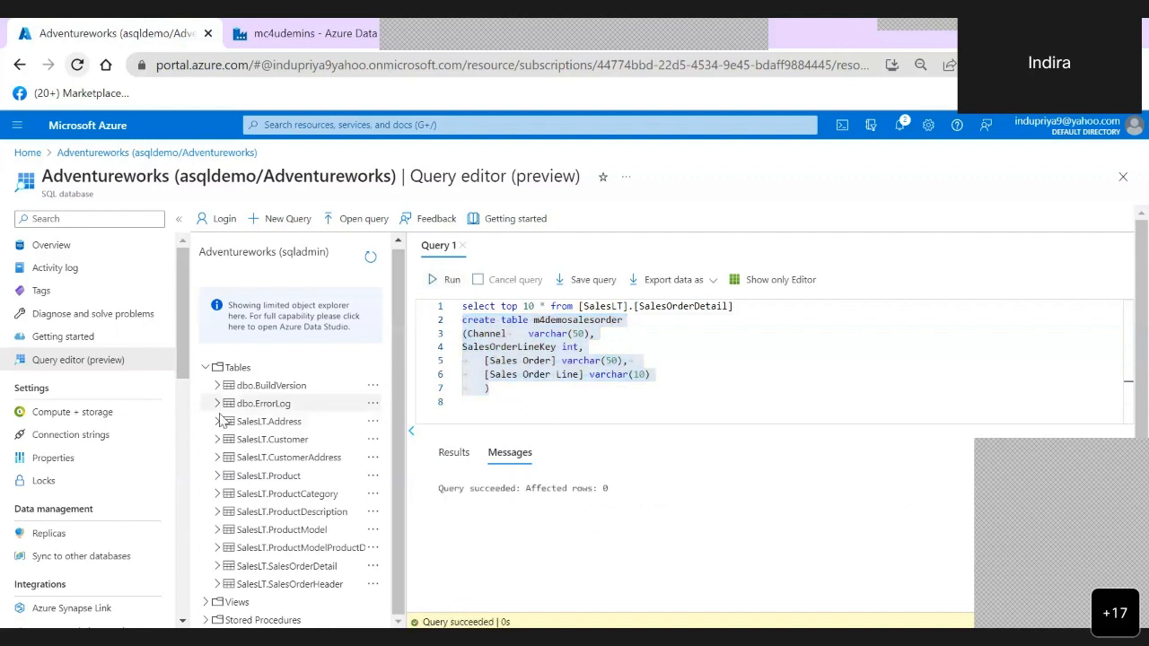
pyautogui.click(240, 369)
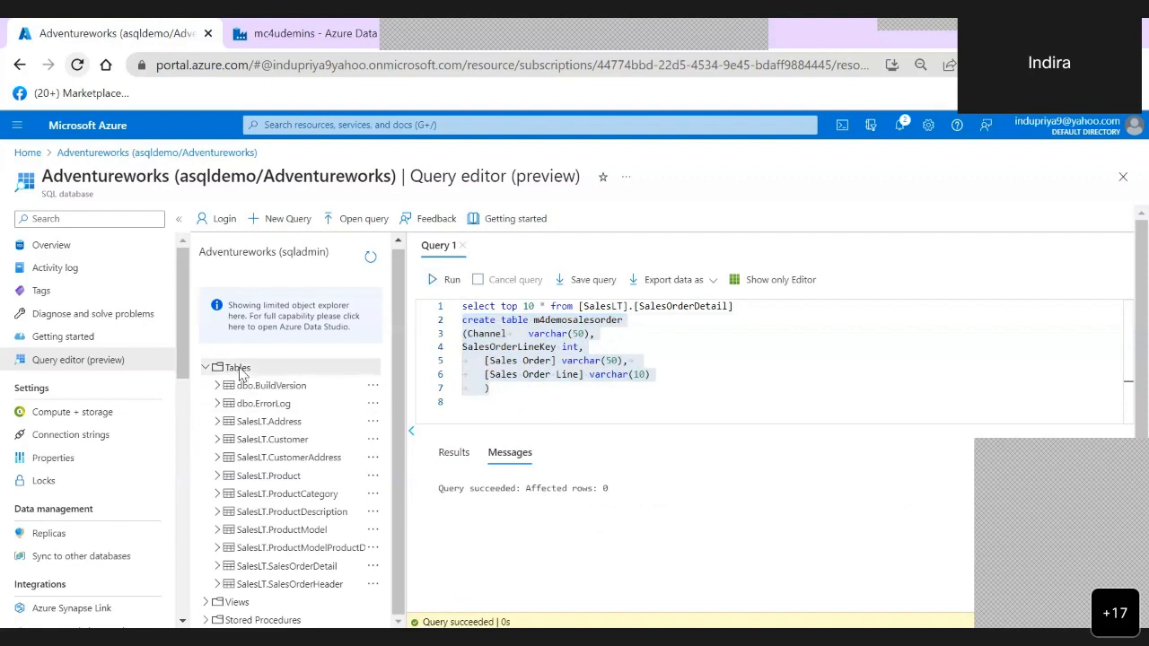
pyautogui.click(553, 415)
# - Write the query select * from m4demosalesorder on a new line below the create table statement, reusing the copied table name
pyautogui.click(536, 320)
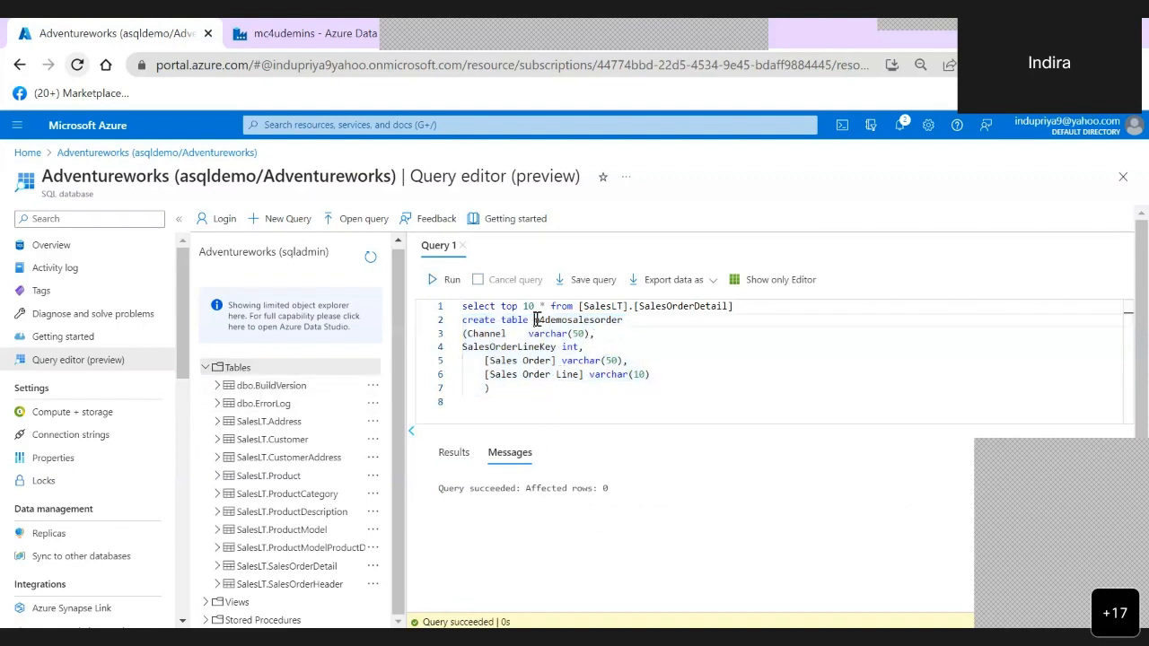
pyautogui.doubleClick(536, 320)
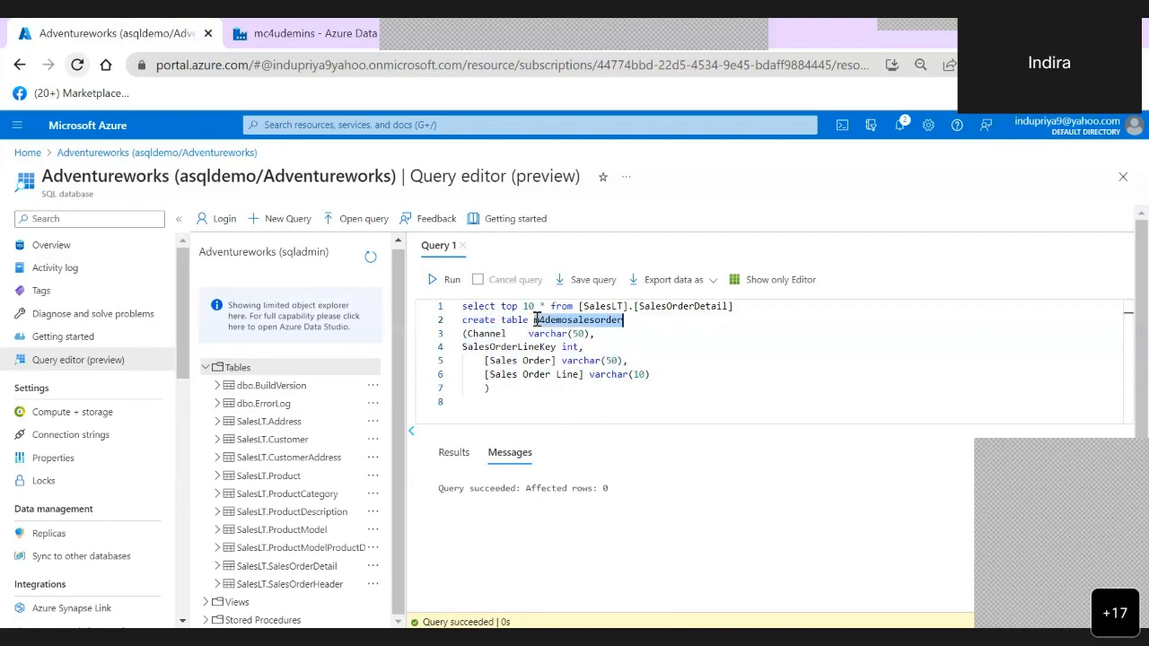
pyautogui.hotkey('ctrl', 'c')
pyautogui.click(561, 394)
pyautogui.press('Return')
pyautogui.press('Return')
pyautogui.hotkey('ctrl', 'v')
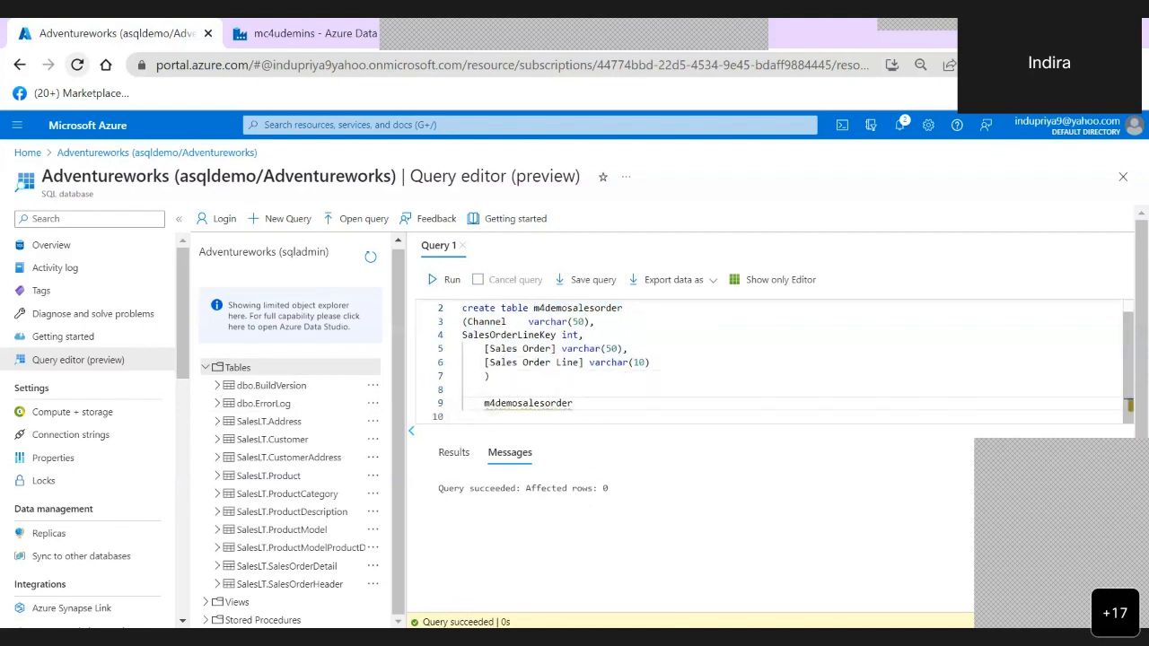
pyautogui.press('Home')
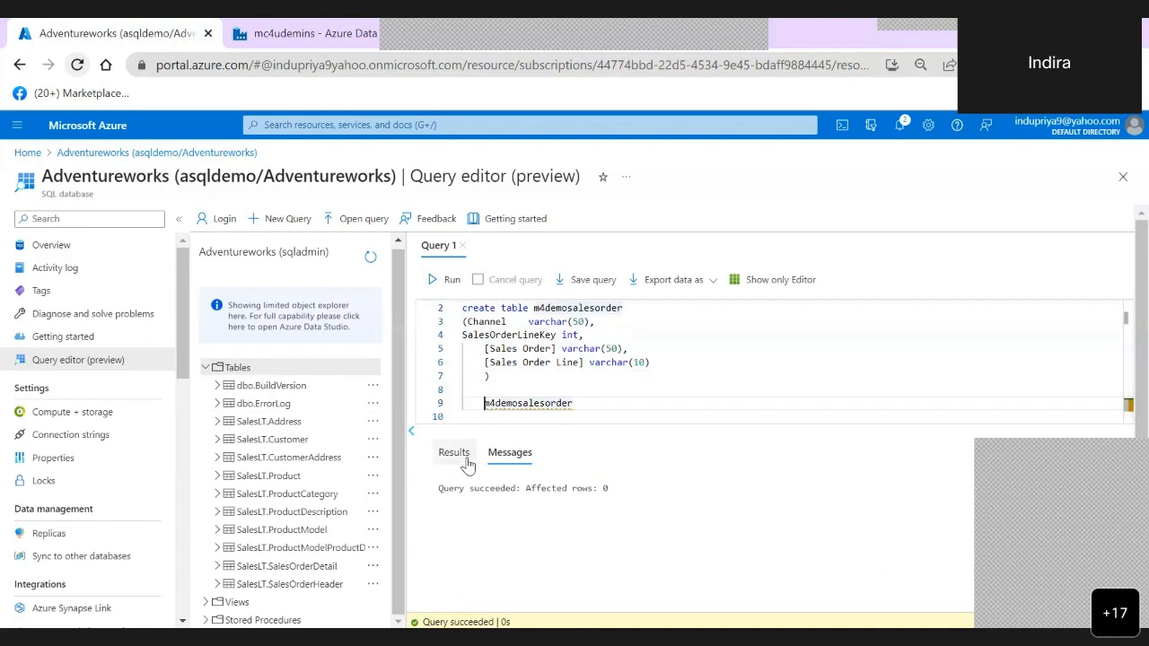
pyautogui.write('select * from')
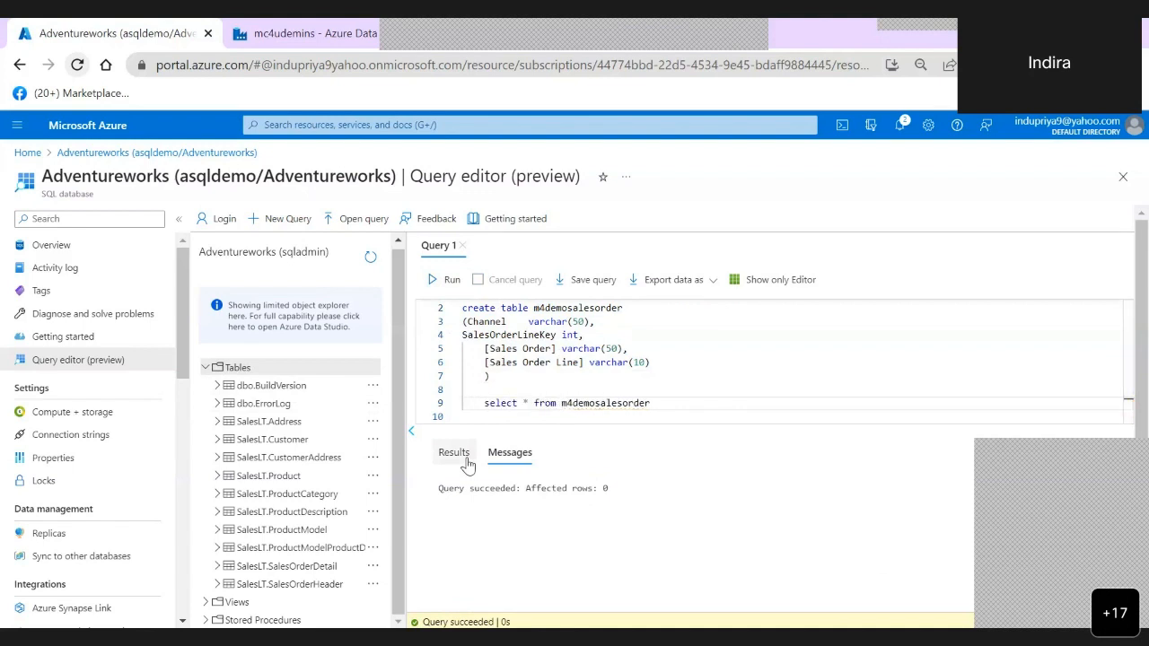
# - Run only the select statement on m4demosalesorder to check the new table
pyautogui.press('End')
pyautogui.press('Return')
pyautogui.hotkey('shift', 'Up')
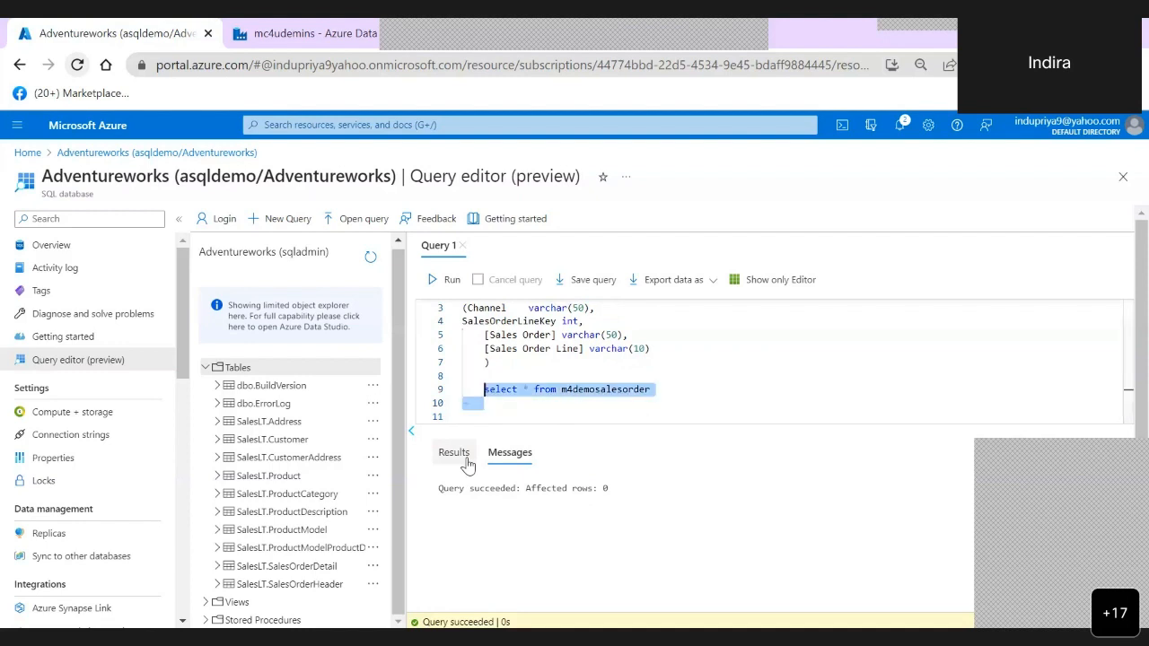
pyautogui.click(445, 280)
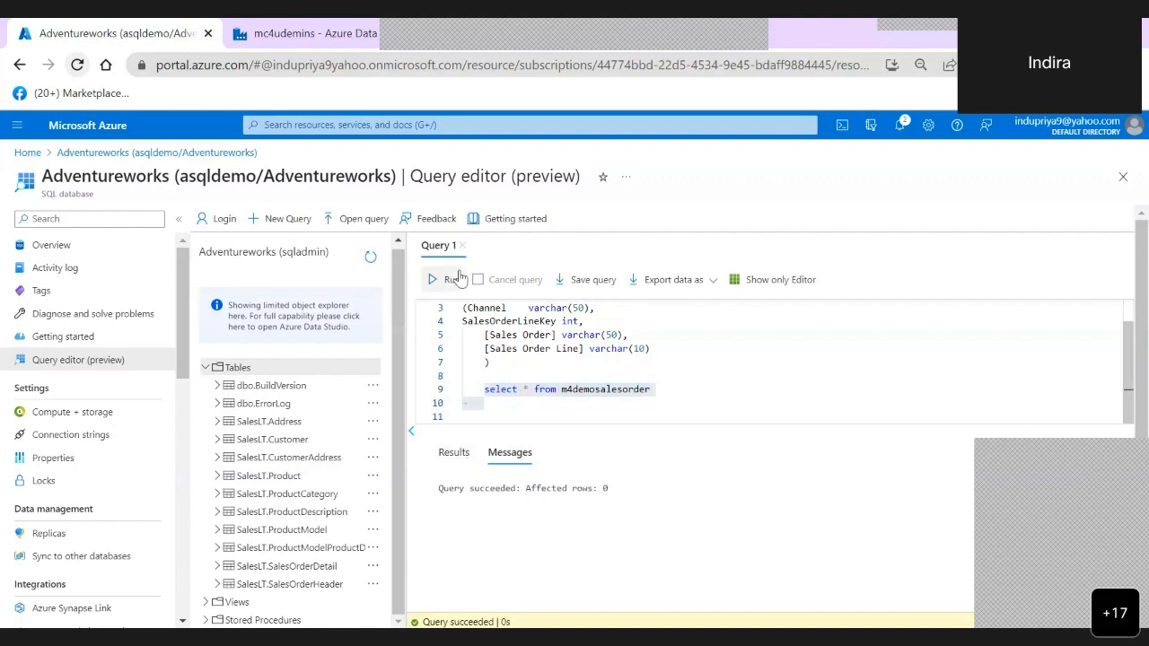
# - Switch to the Data Factory pipeline and start a new sink dataset for the copy activity, using Azure SQL Database as the data store
pyautogui.click(303, 35)
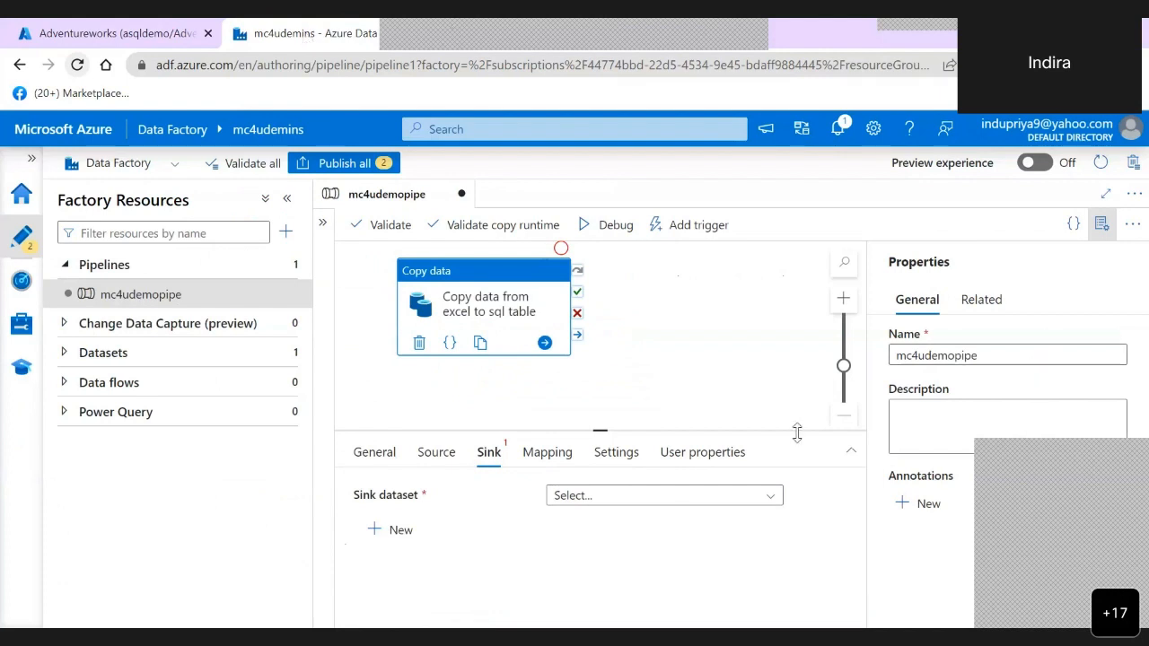
pyautogui.click(694, 498)
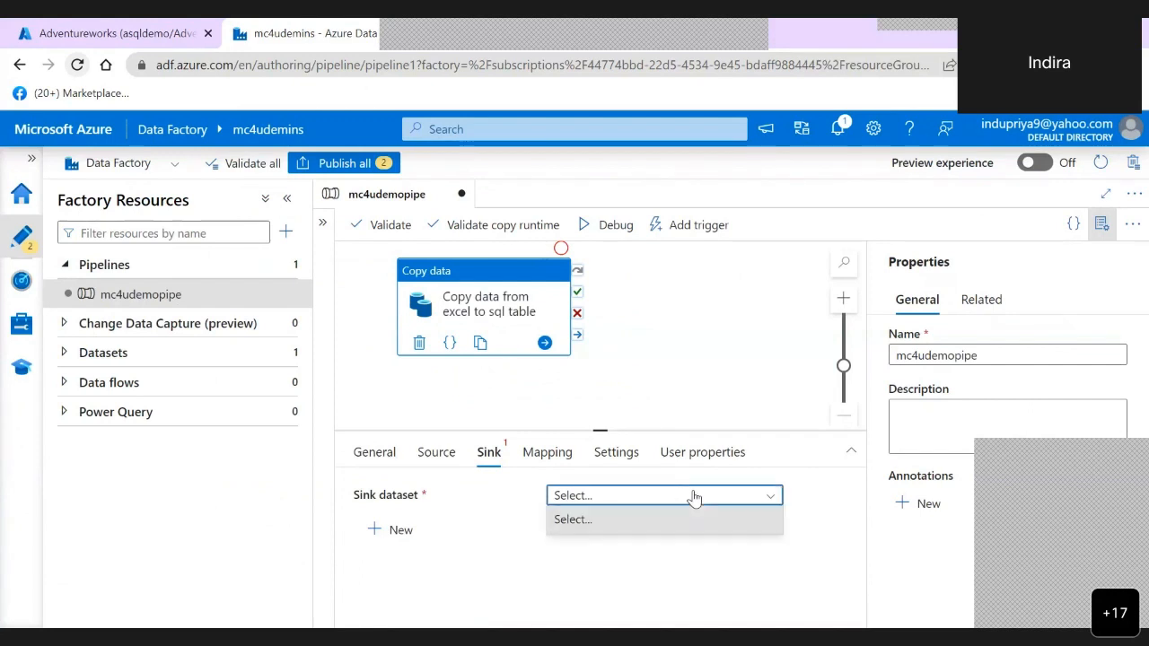
pyautogui.click(694, 498)
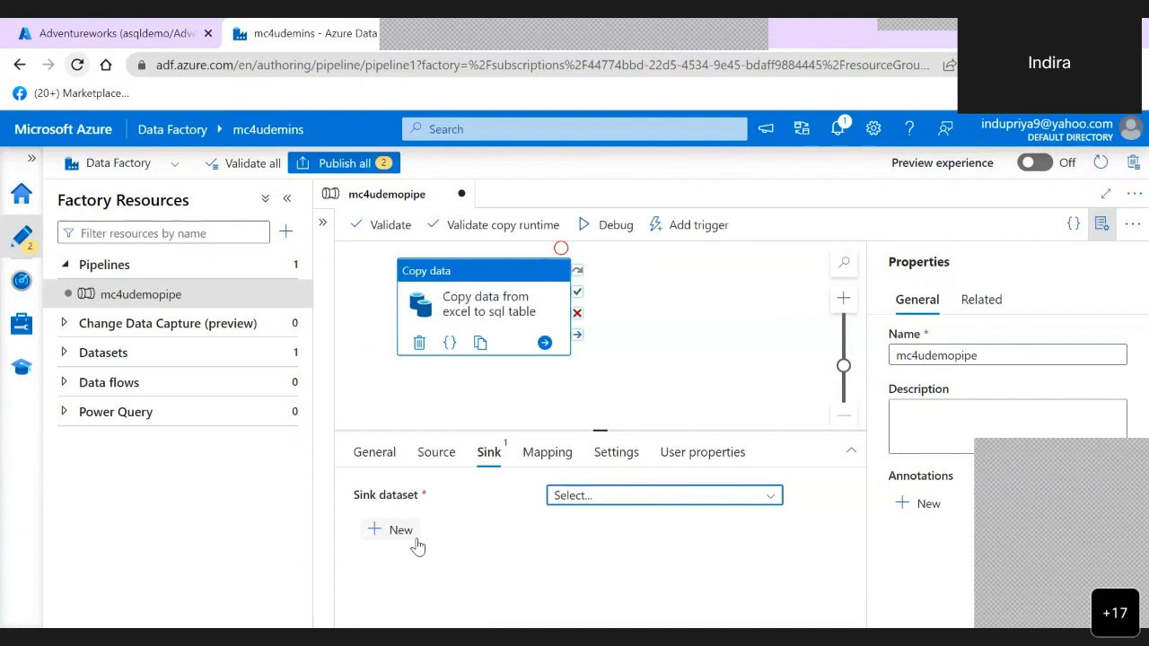
pyautogui.click(416, 539)
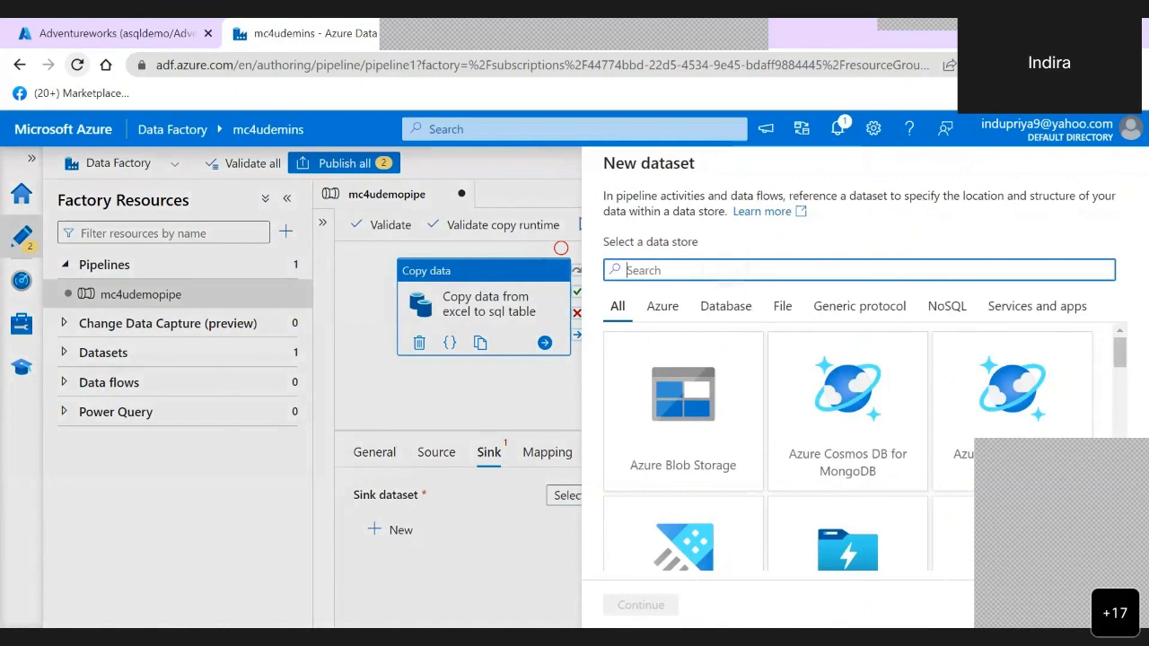
pyautogui.write('sql')
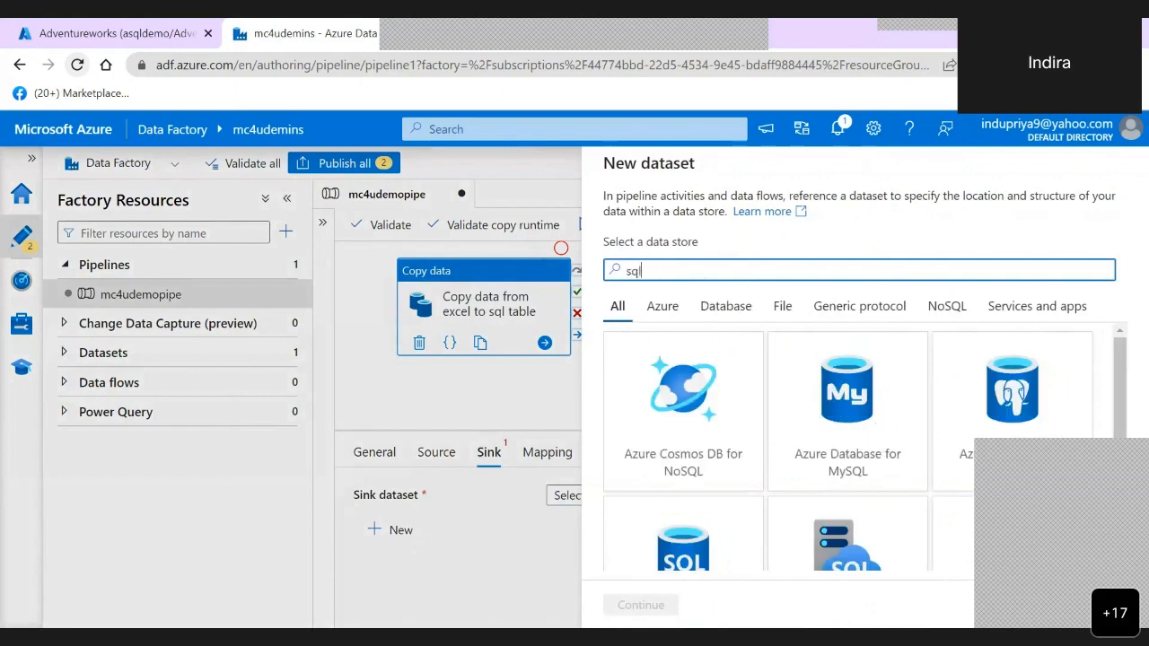
pyautogui.write(' d')
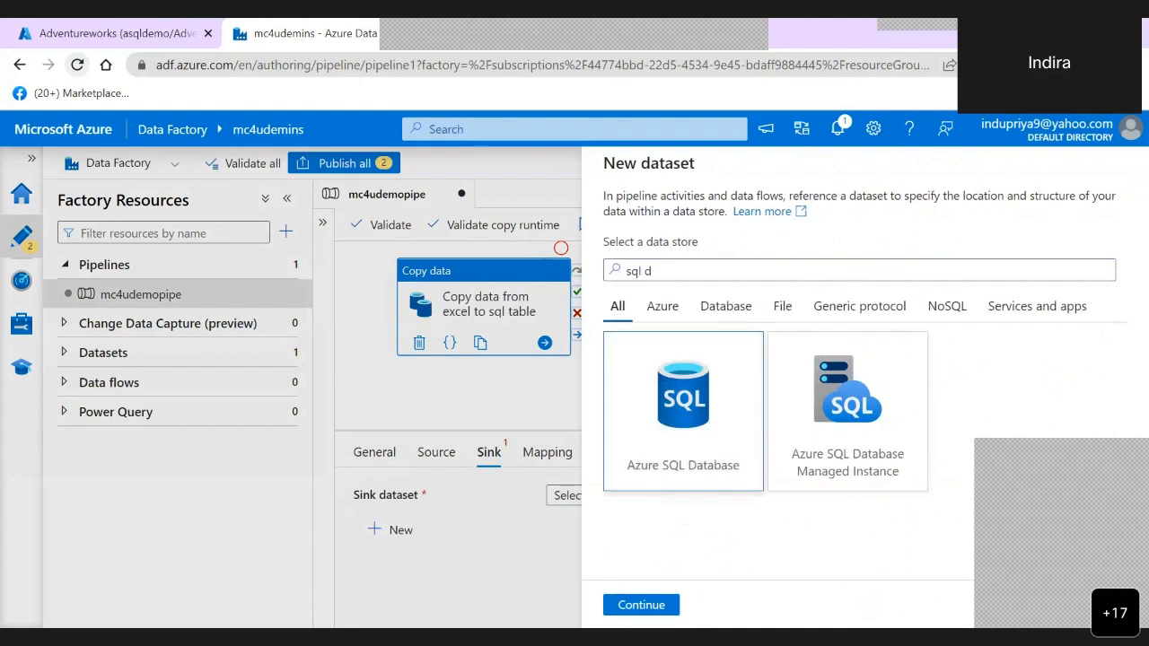
pyautogui.click(641, 604)
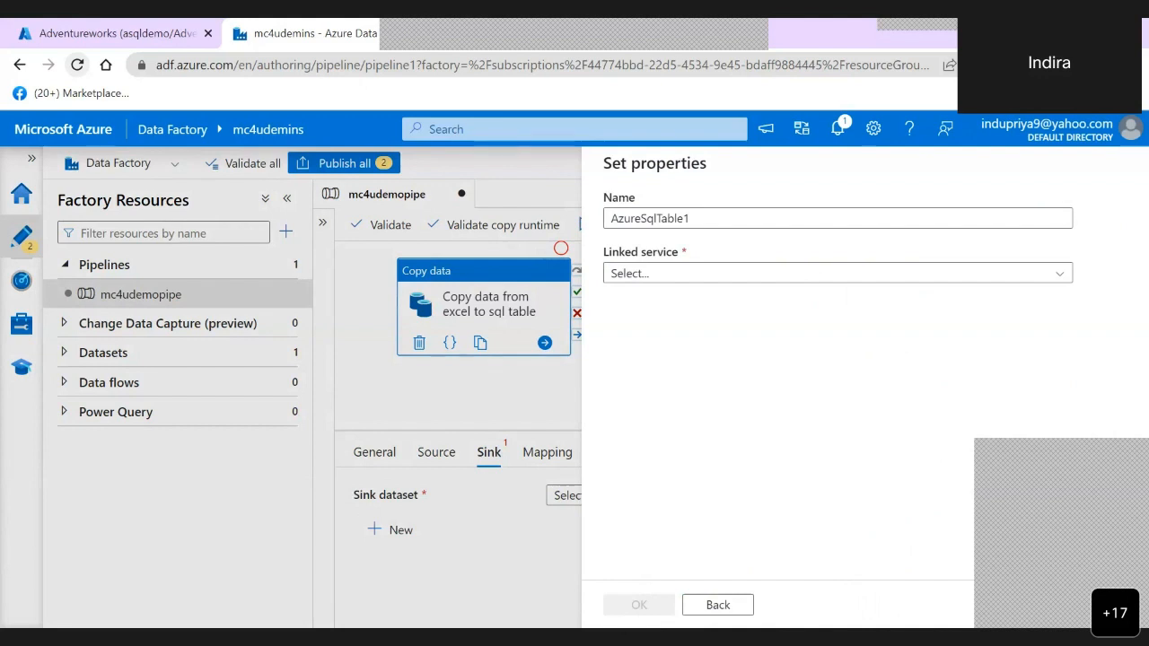
# - Start a new linked service for the dataset with the Visual Studio Enterprise subscription, the asqldemo server and the Adventureworks database
pyautogui.click(838, 273)
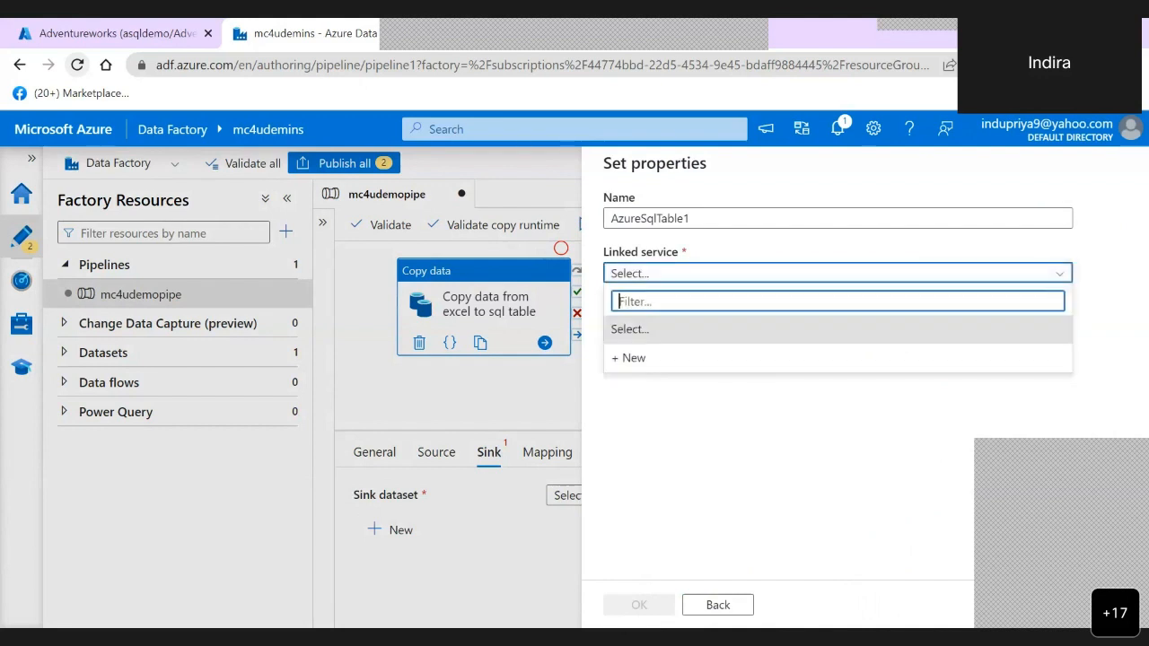
pyautogui.click(630, 358)
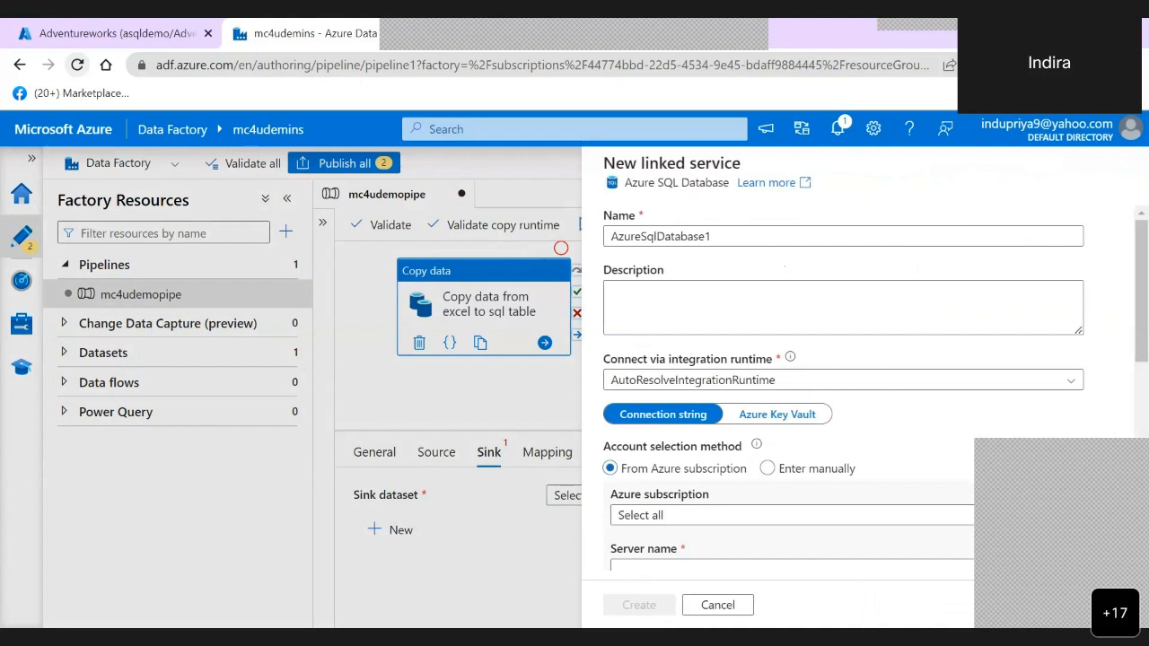
pyautogui.scroll(-1, 844, 386)
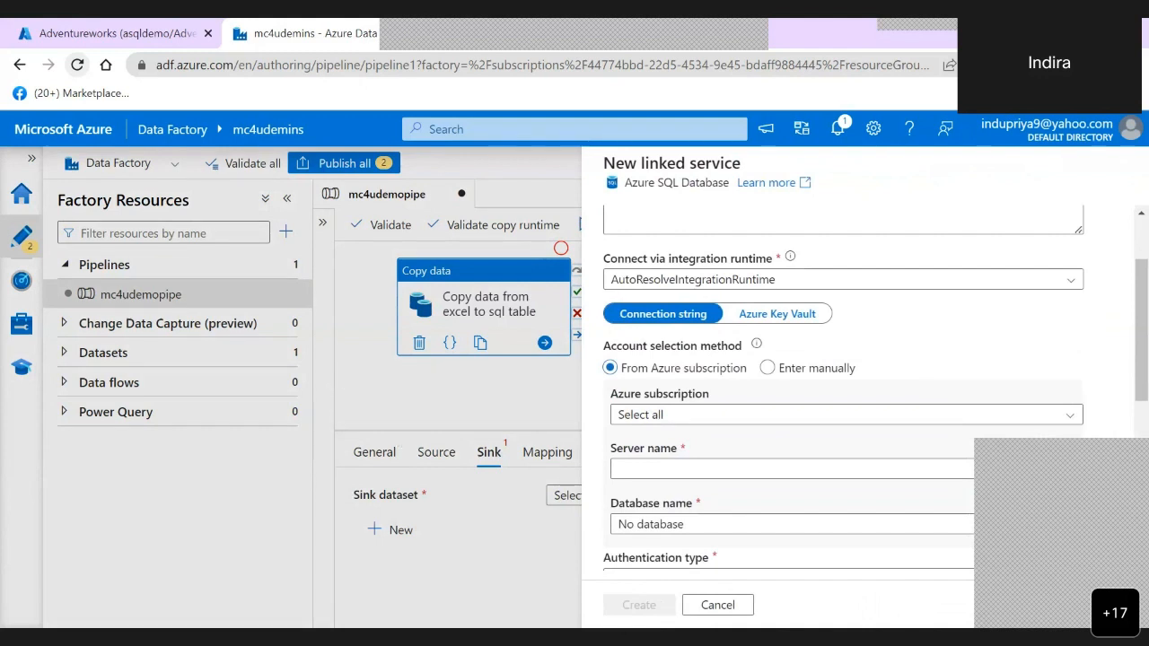
pyautogui.scroll(-1, 844, 377)
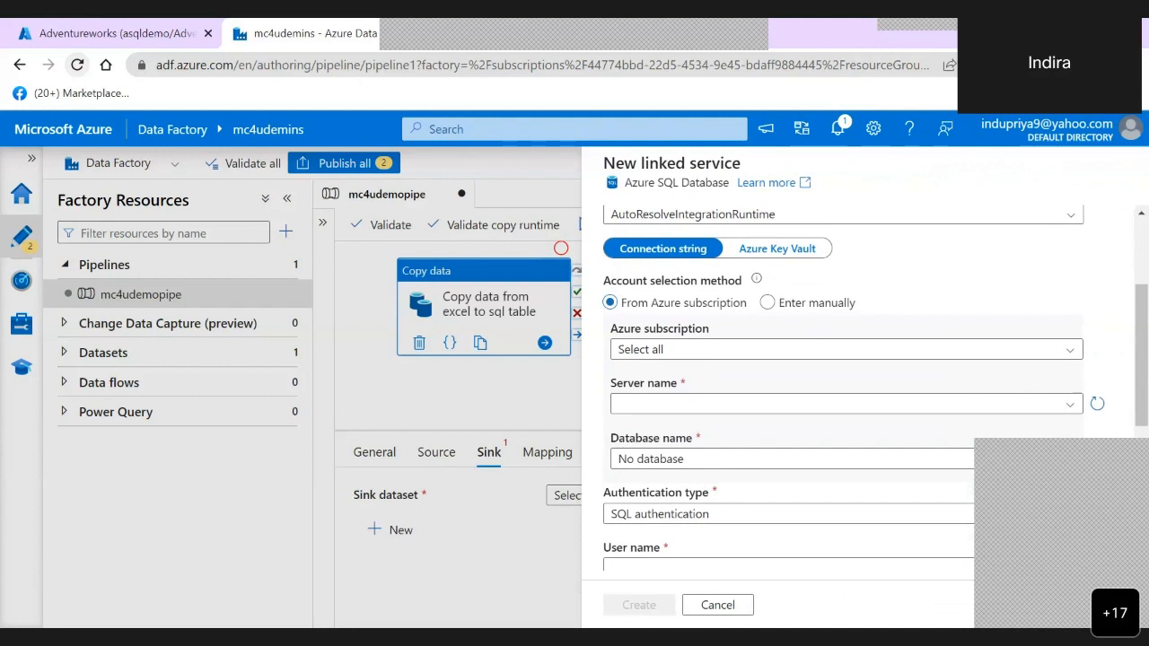
pyautogui.click(845, 350)
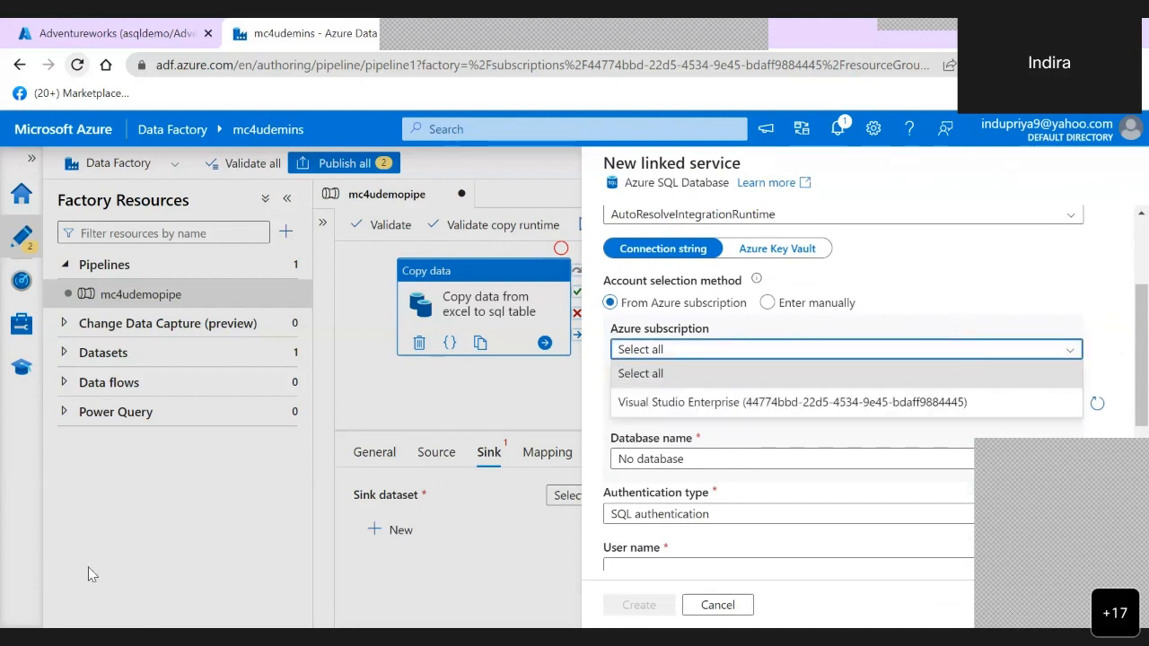
pyautogui.click(791, 402)
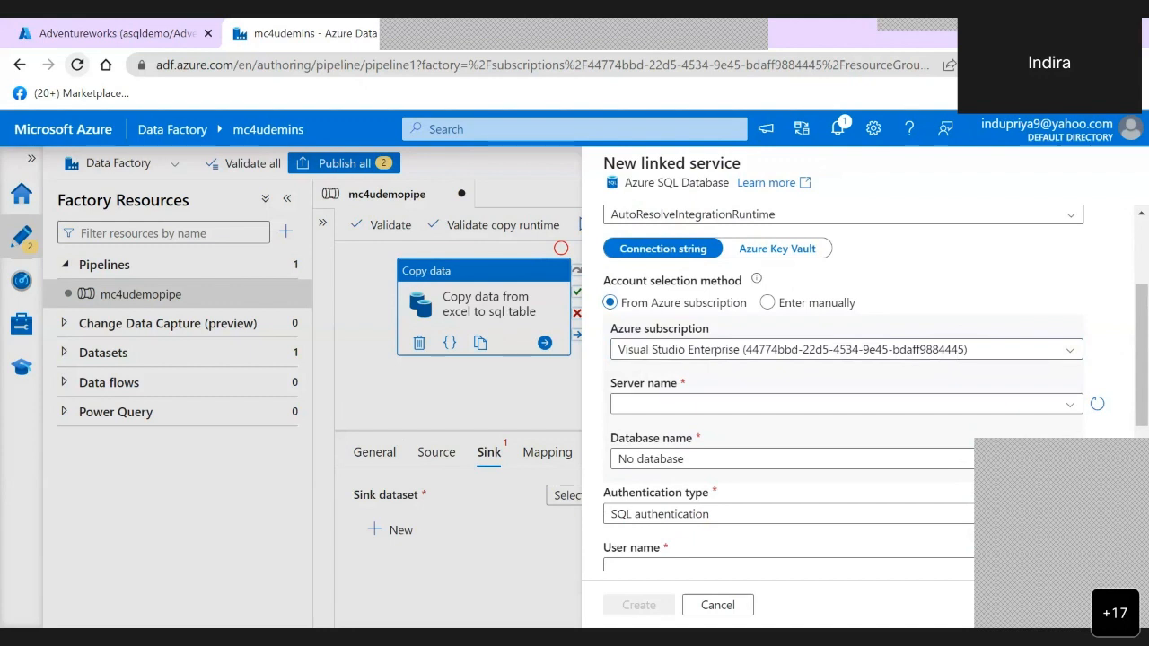
pyautogui.click(846, 404)
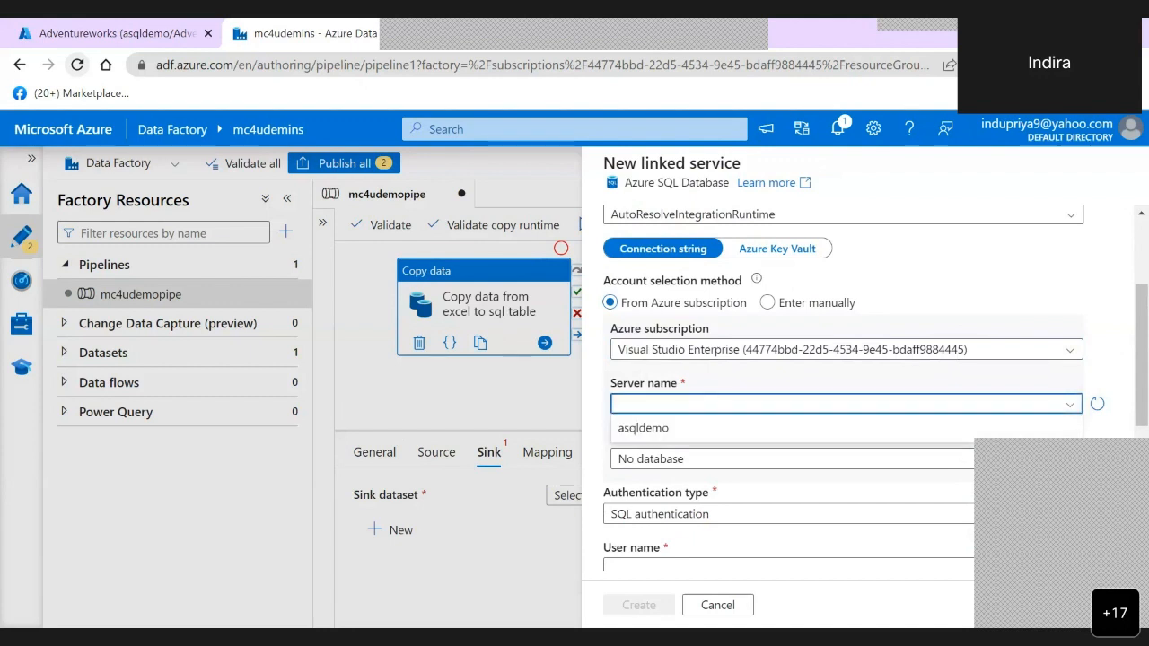
pyautogui.click(643, 428)
pyautogui.scroll(-1, 844, 388)
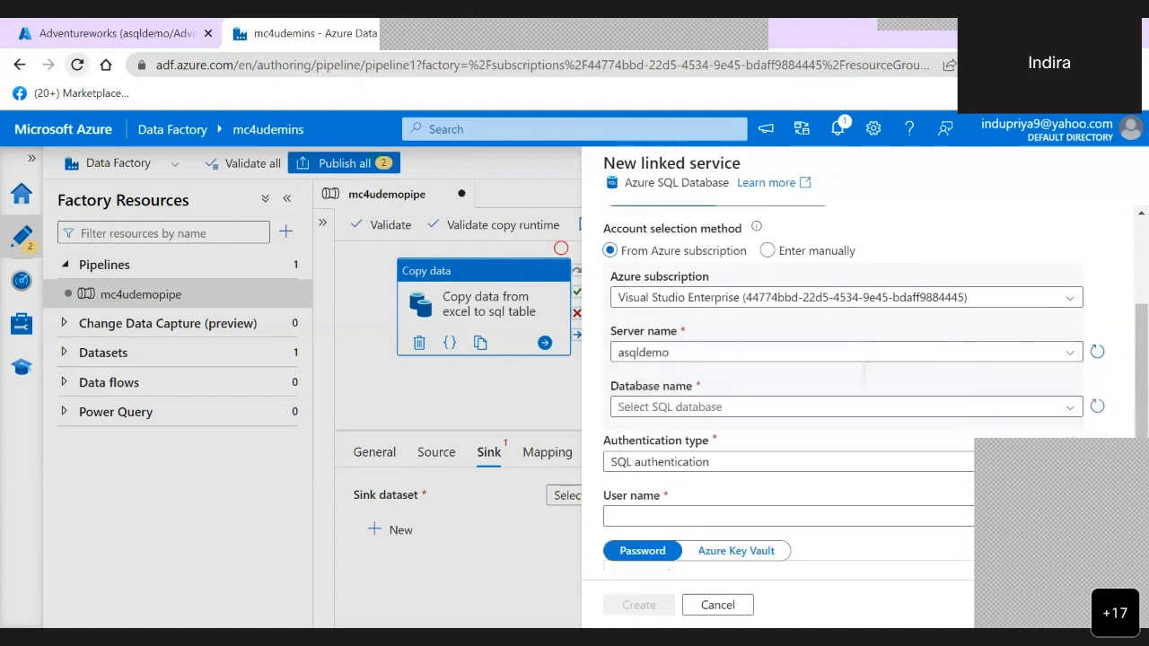
pyautogui.click(747, 385)
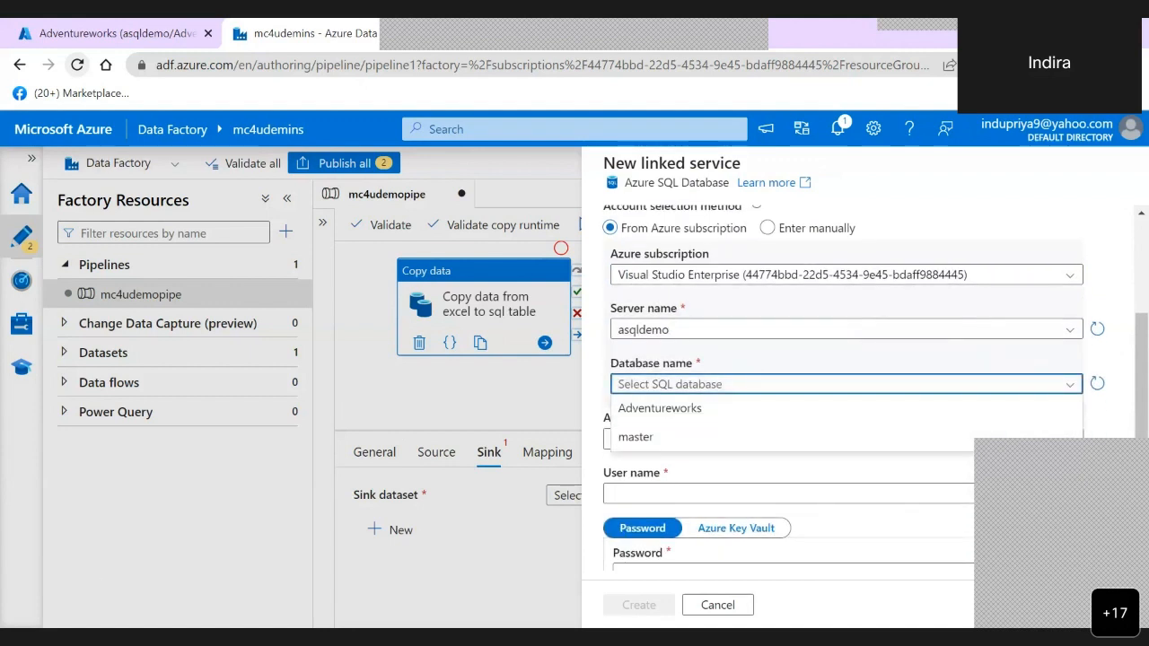
pyautogui.click(676, 410)
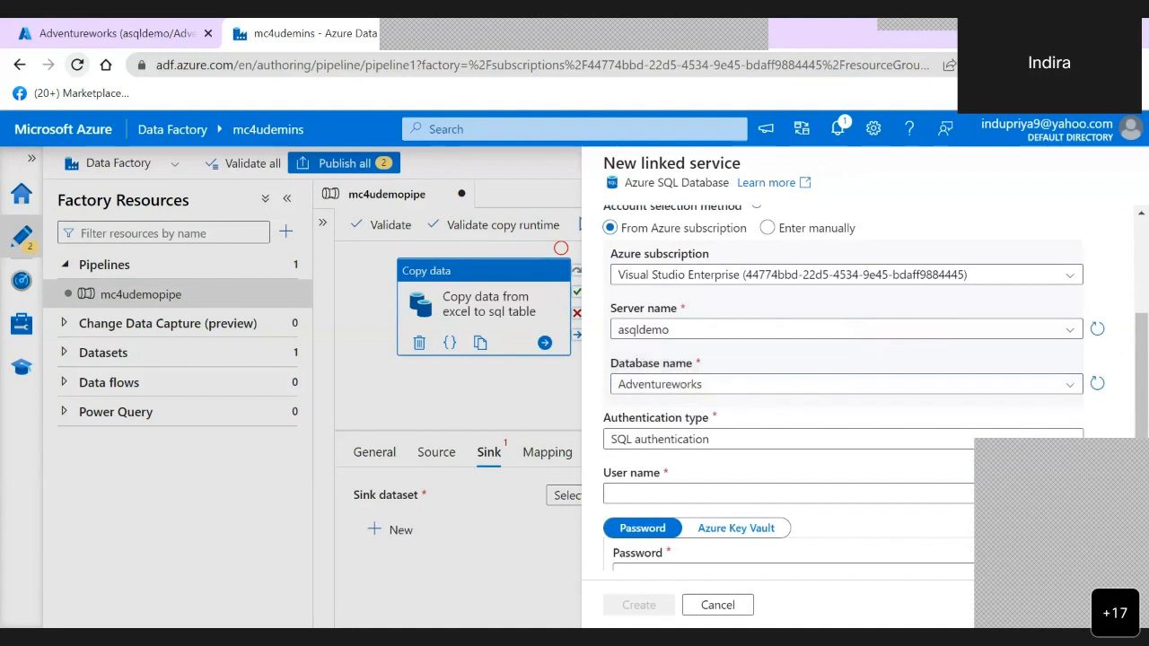
# - Enter the user name sqladmin and the account password, then create the linked service after testing its connection
pyautogui.scroll(-1, 844, 386)
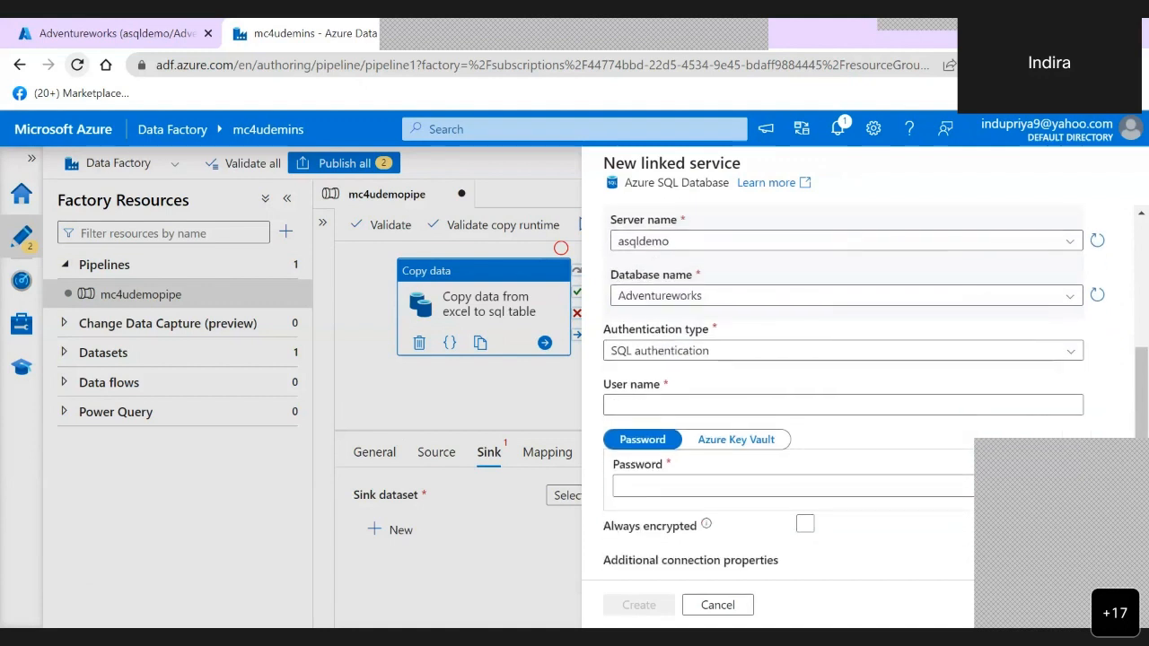
pyautogui.scroll(-1, 746, 361)
pyautogui.click(746, 361)
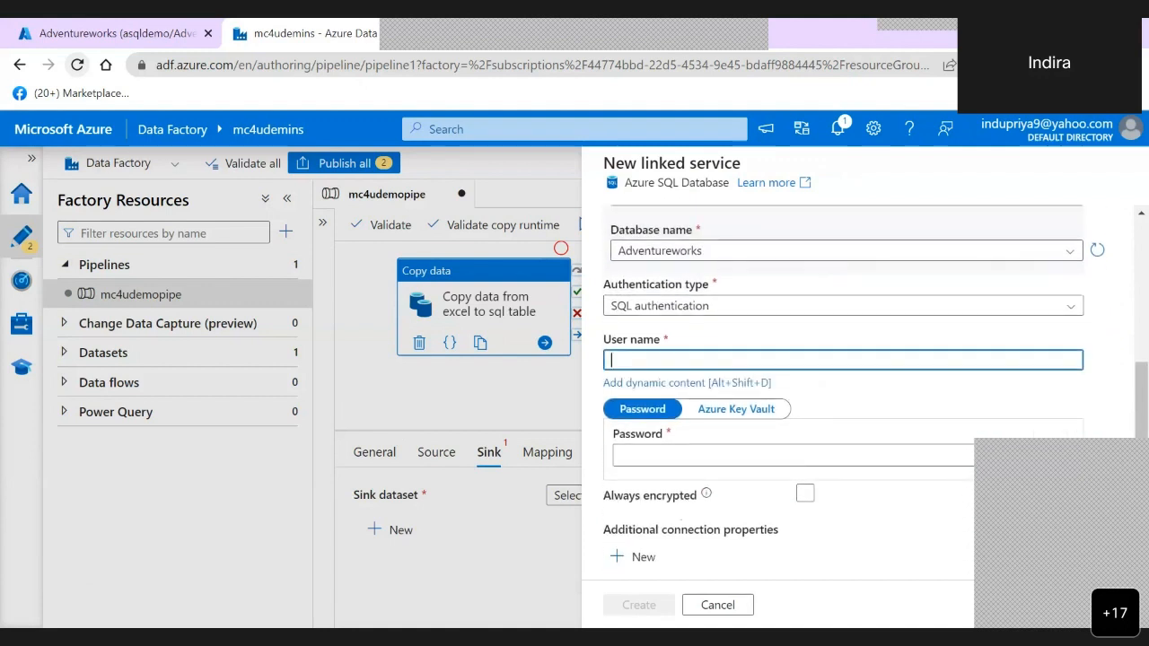
pyautogui.write('s')
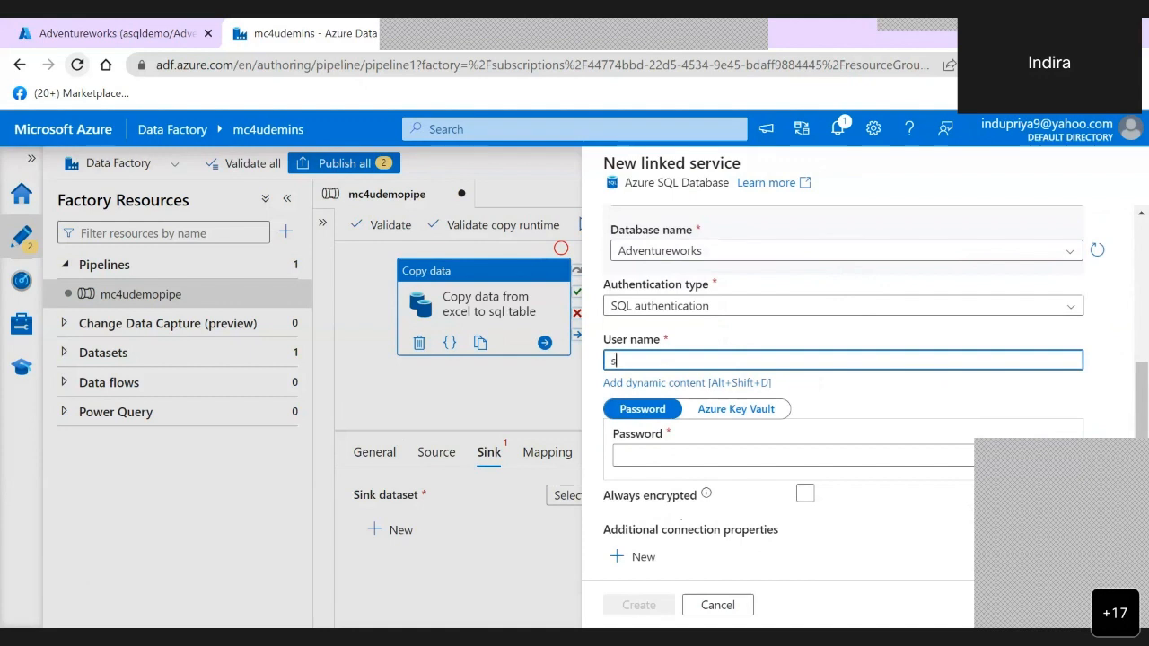
pyautogui.write('qladmin')
pyautogui.click(737, 455)
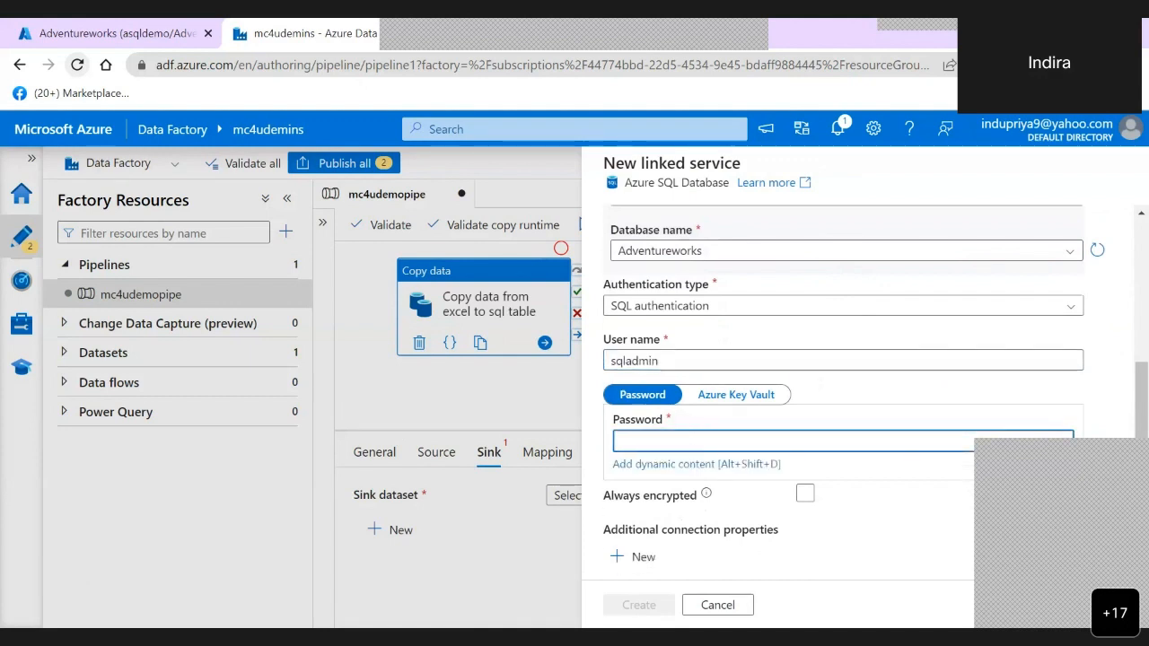
pyautogui.write('P')
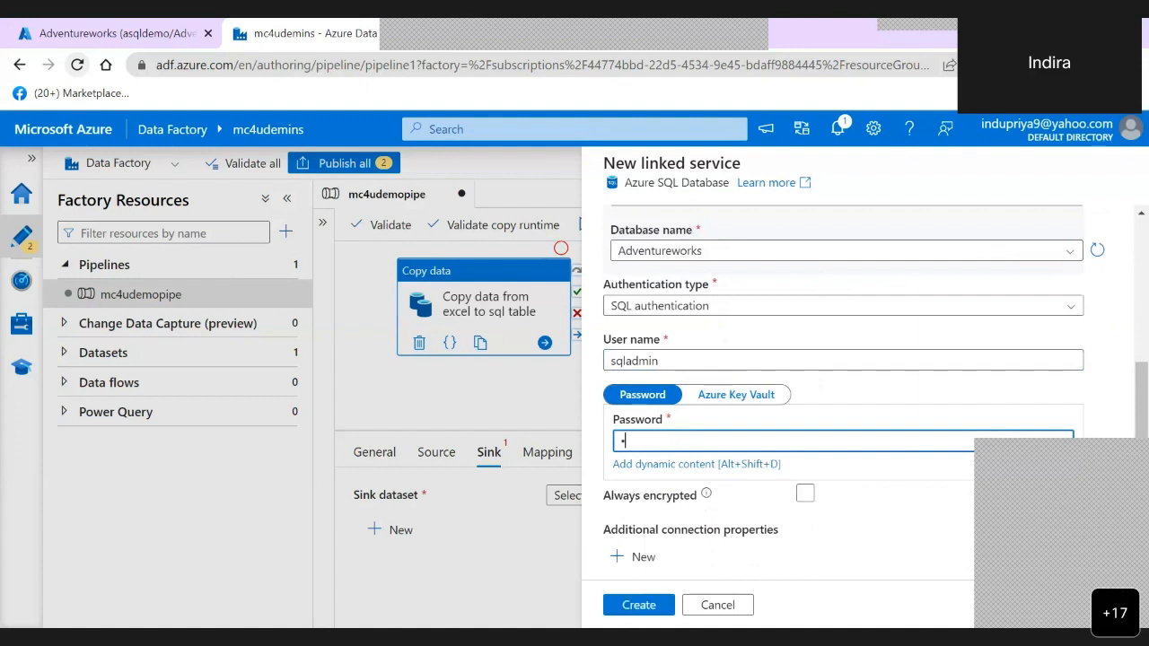
pyautogui.write('assword1')
pyautogui.scroll(-2, 844, 377)
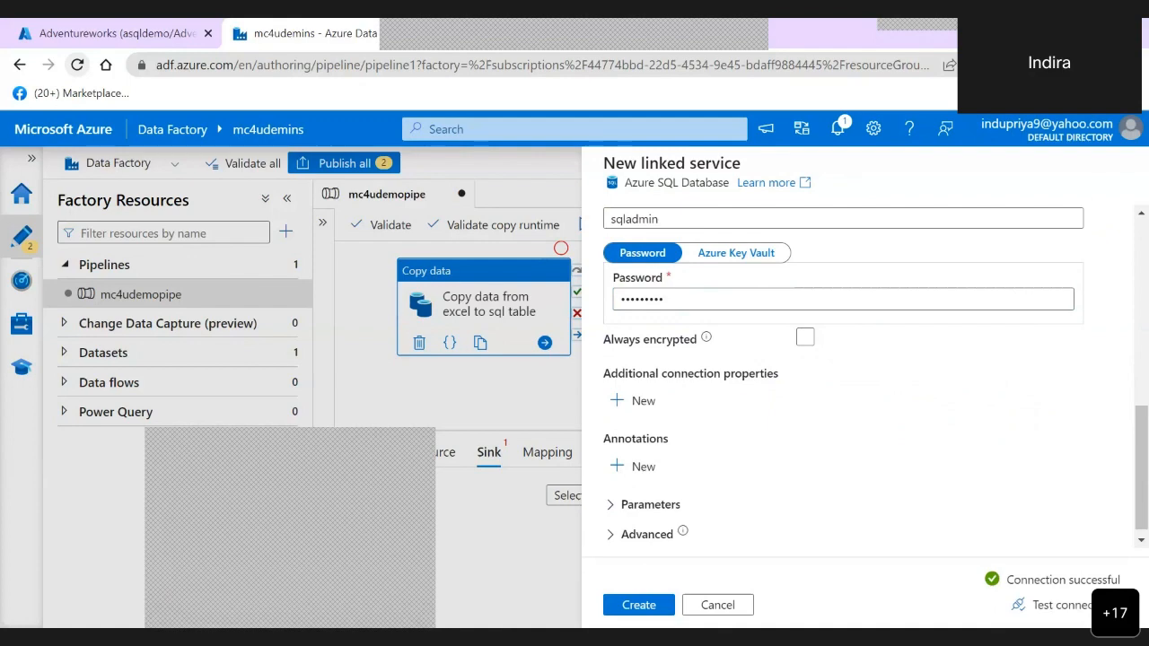
pyautogui.click(638, 605)
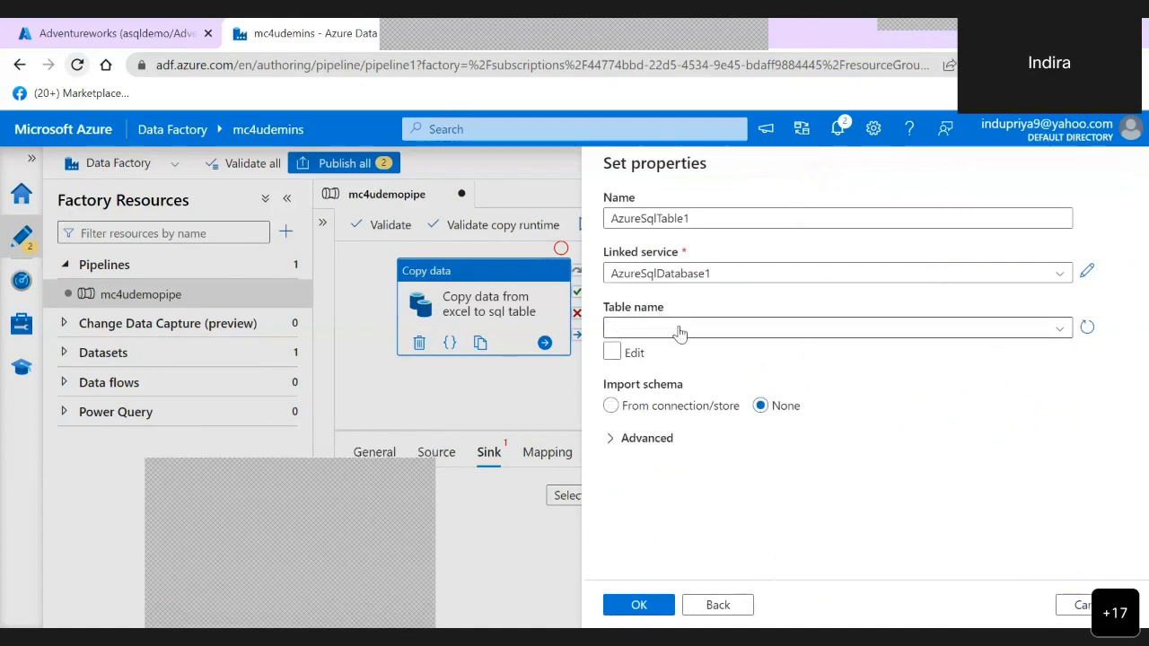
# - Filter the table list by "sales", choose dbo.m4demosalesorder as the dataset's table, and create the sink dataset with the schema imported from the connection
pyautogui.click(1062, 330)
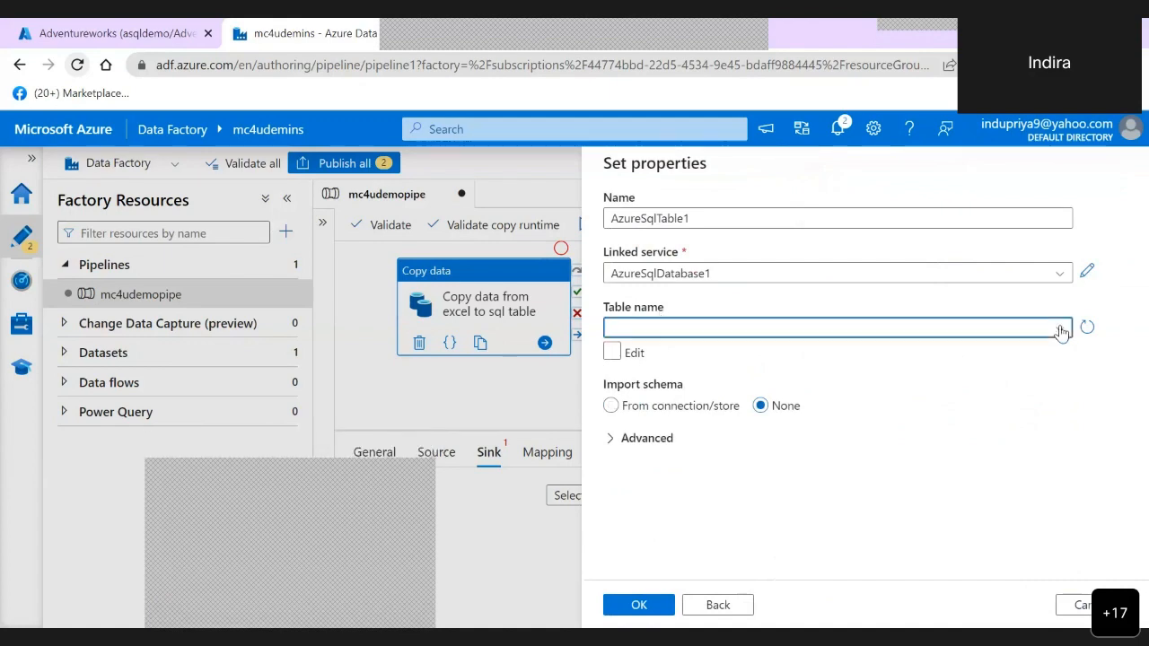
pyautogui.click(1061, 330)
pyautogui.scroll(-2, 826, 467)
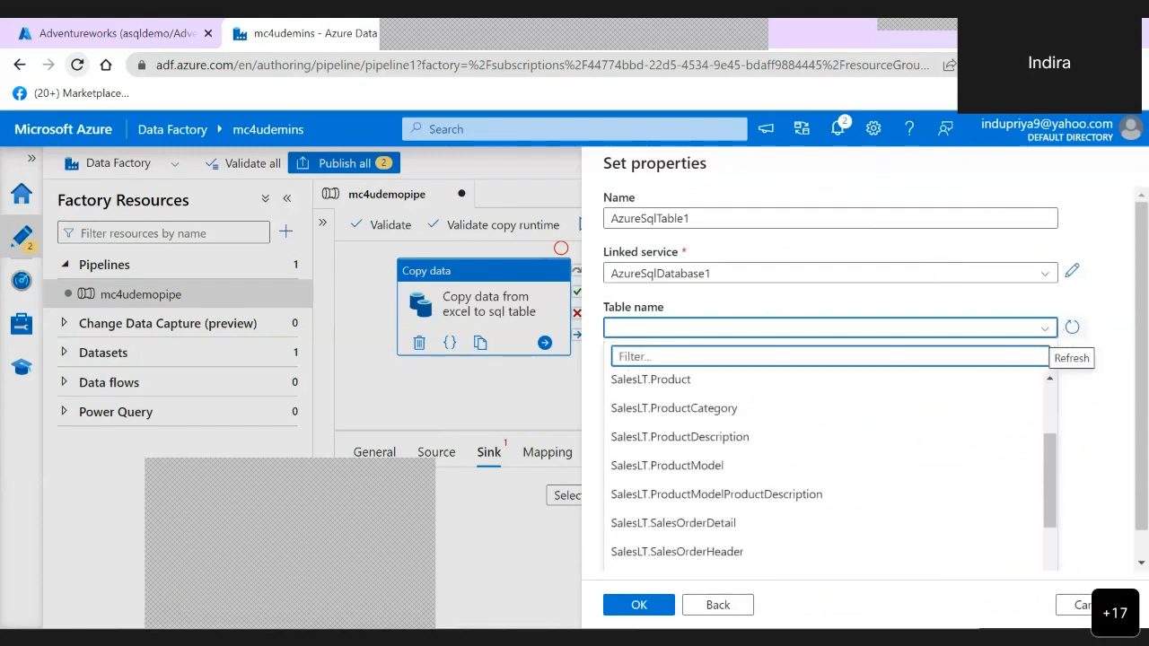
pyautogui.scroll(-3, 826, 467)
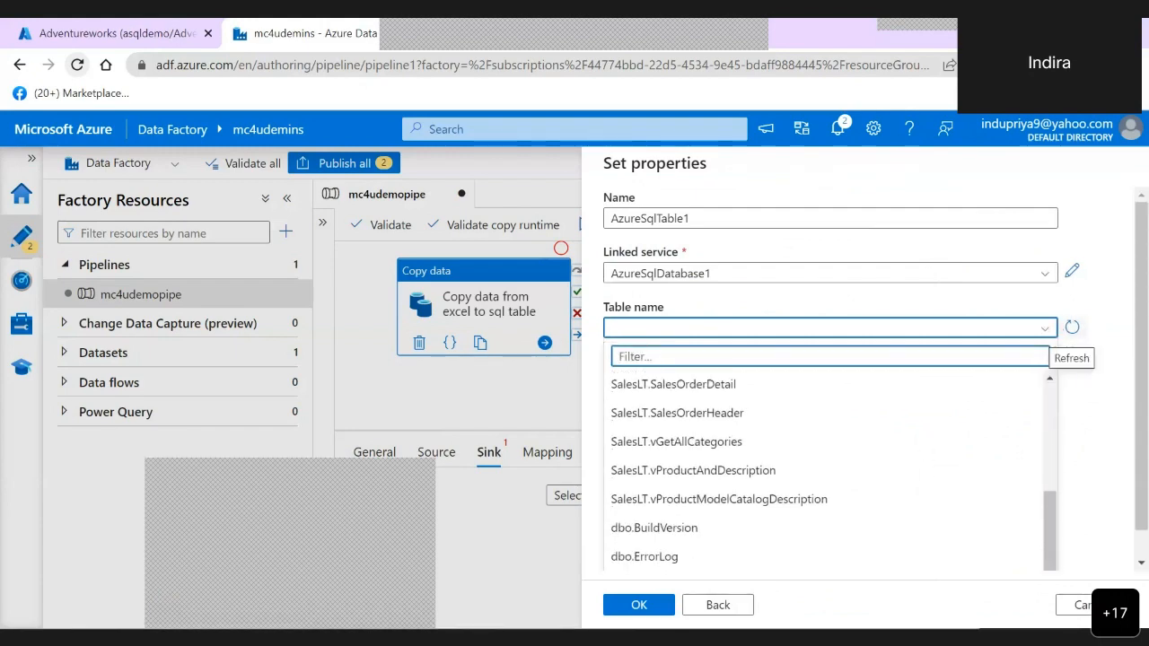
pyautogui.scroll(3, 826, 467)
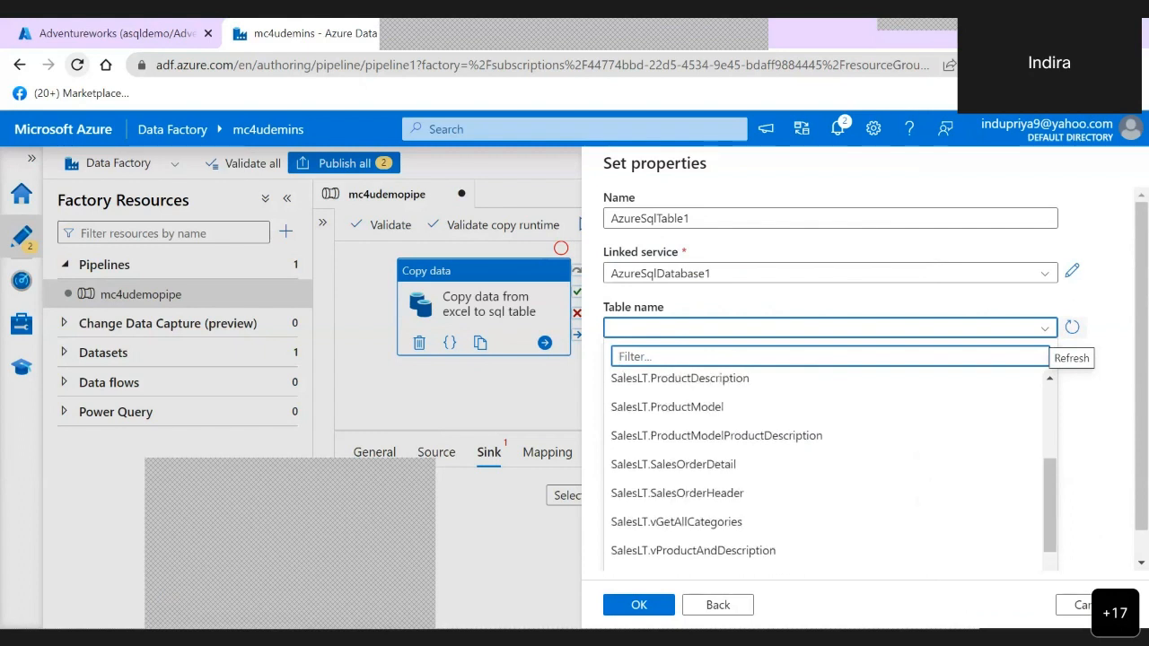
pyautogui.scroll(3, 826, 466)
pyautogui.scroll(3, 826, 467)
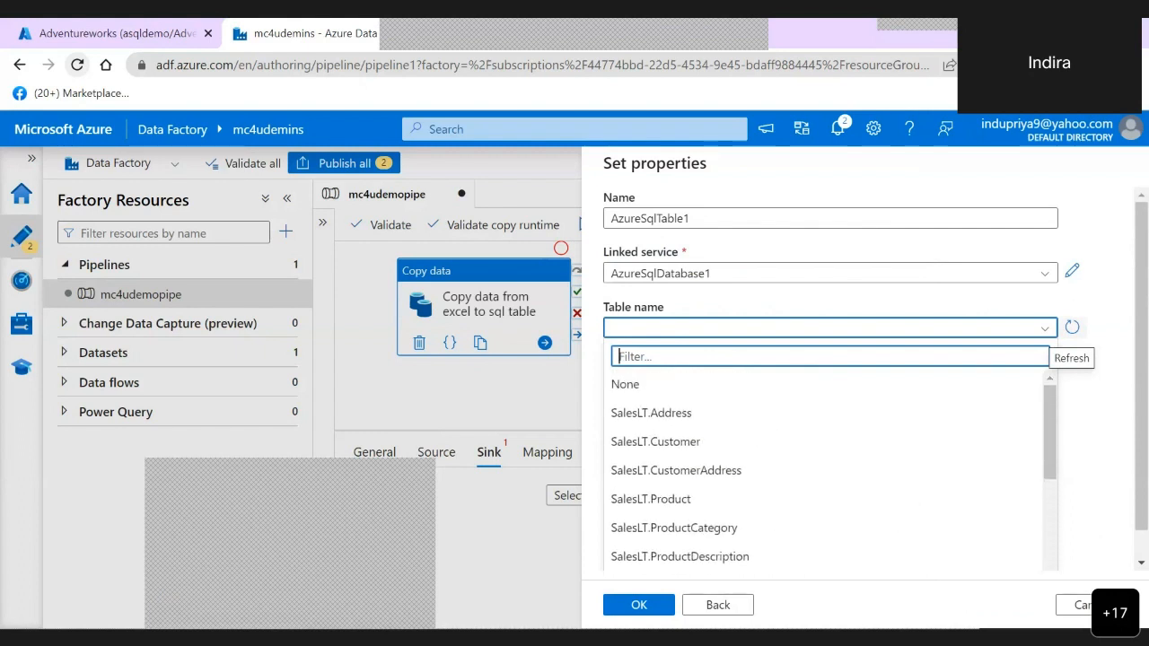
pyautogui.scroll(-5, 826, 466)
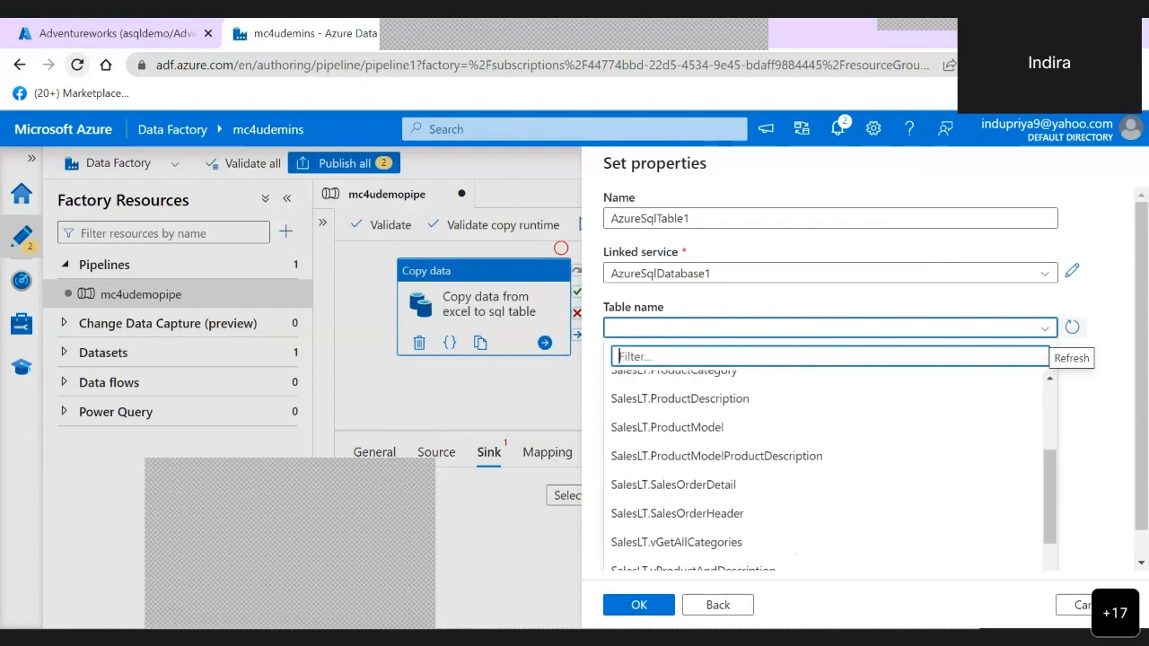
pyautogui.scroll(-3, 826, 467)
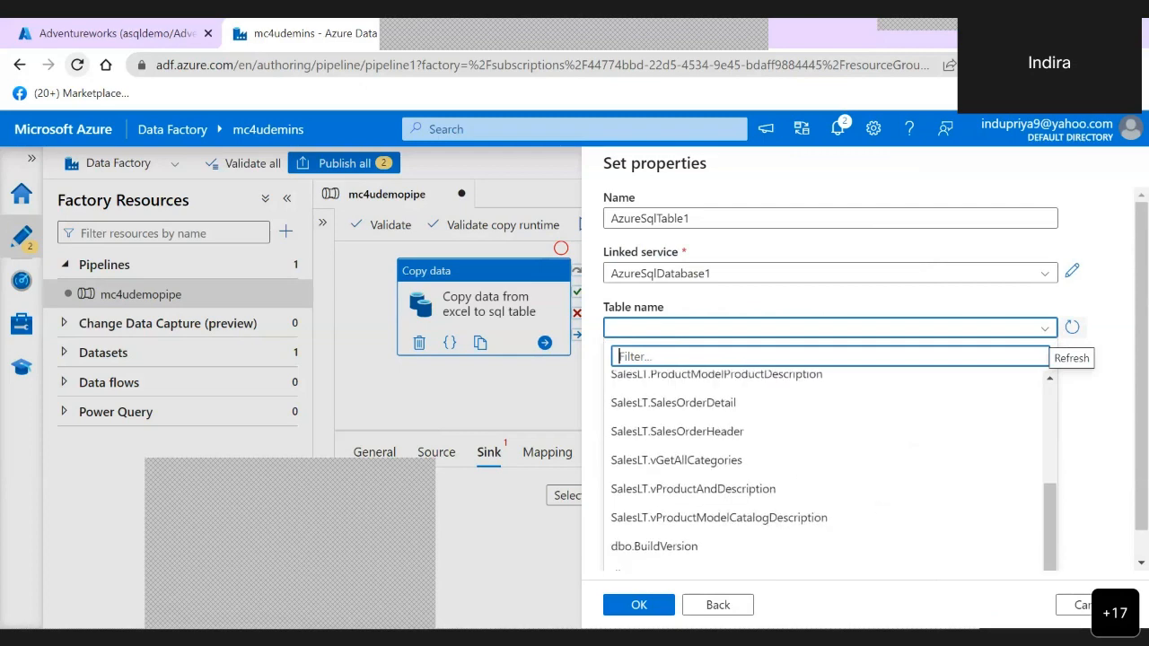
pyautogui.scroll(-1, 826, 466)
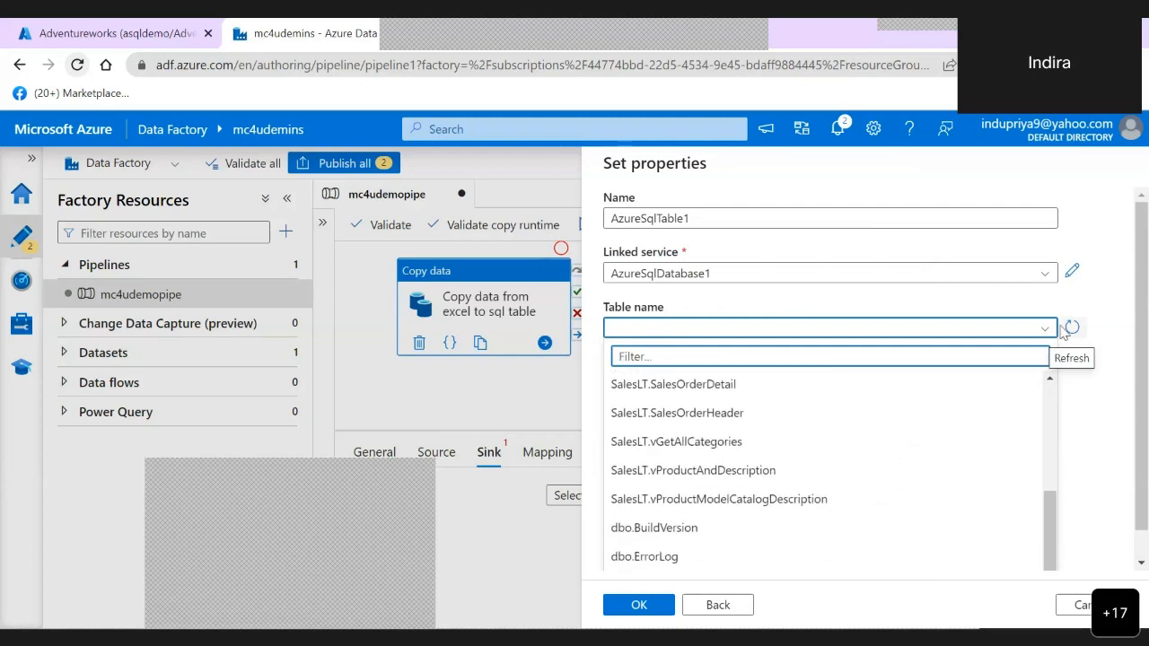
pyautogui.write('sales')
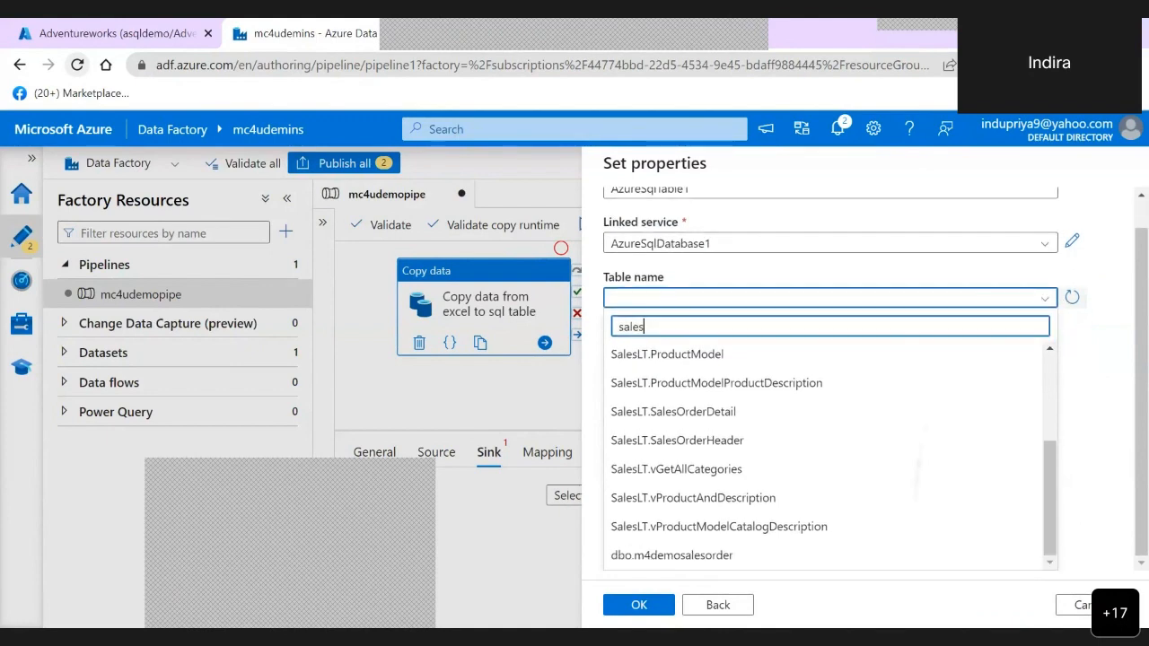
pyautogui.scroll(1, 931, 403)
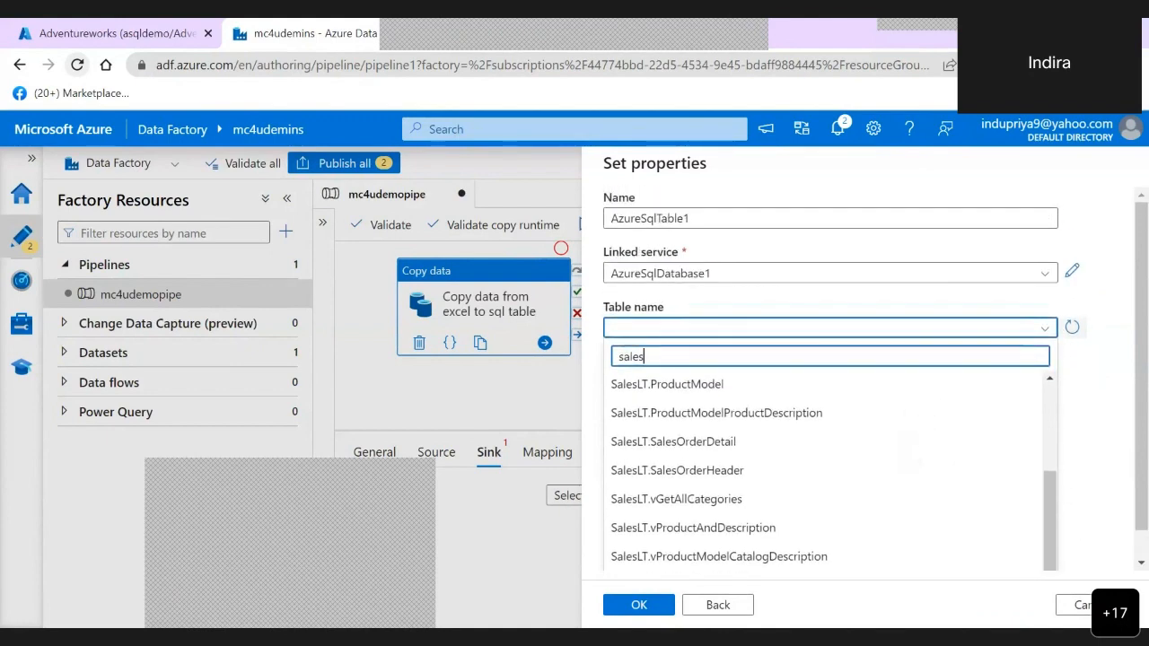
pyautogui.click(1044, 329)
pyautogui.click(1044, 328)
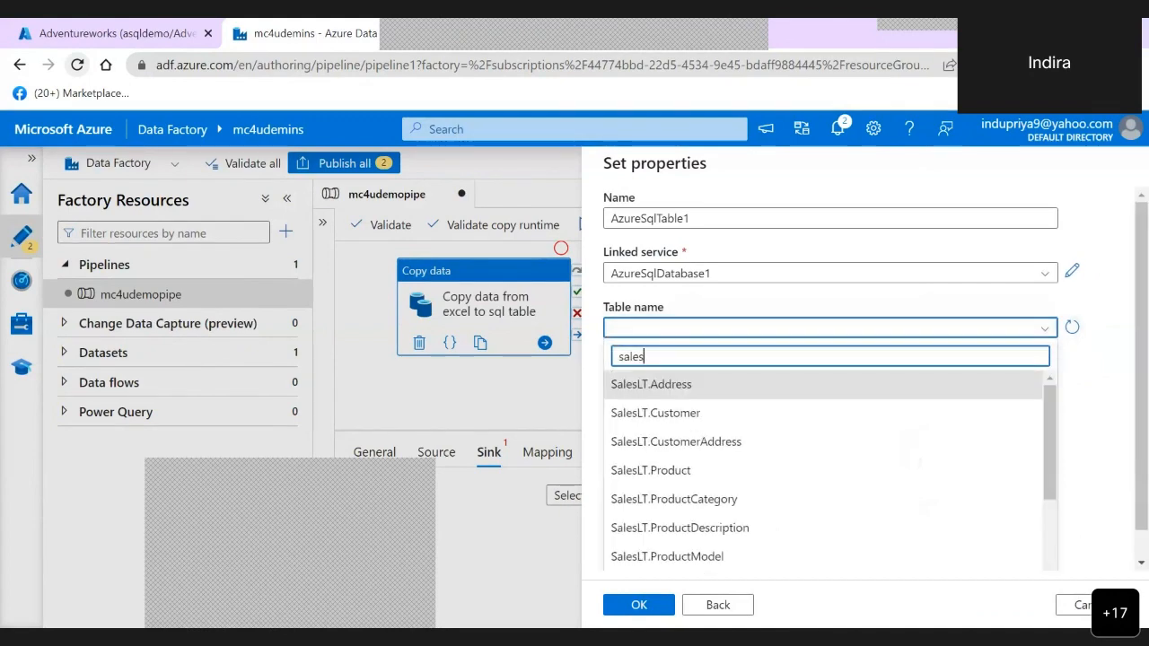
pyautogui.scroll(-3, 830, 471)
pyautogui.scroll(-1, 831, 449)
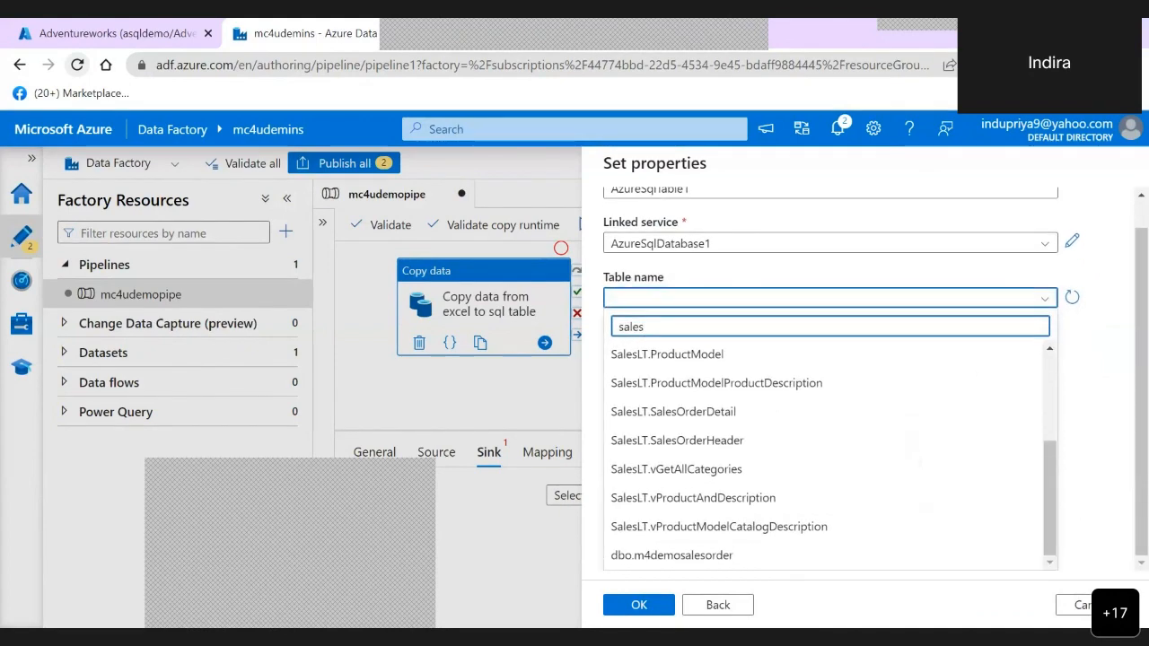
pyautogui.click(672, 556)
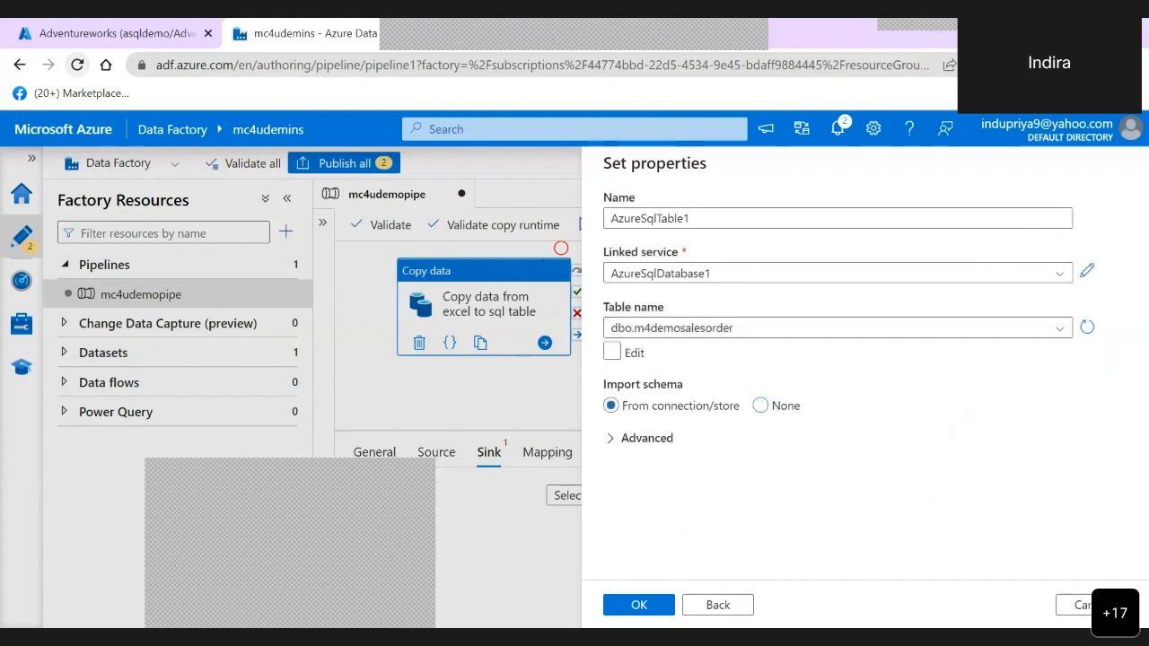
pyautogui.click(638, 605)
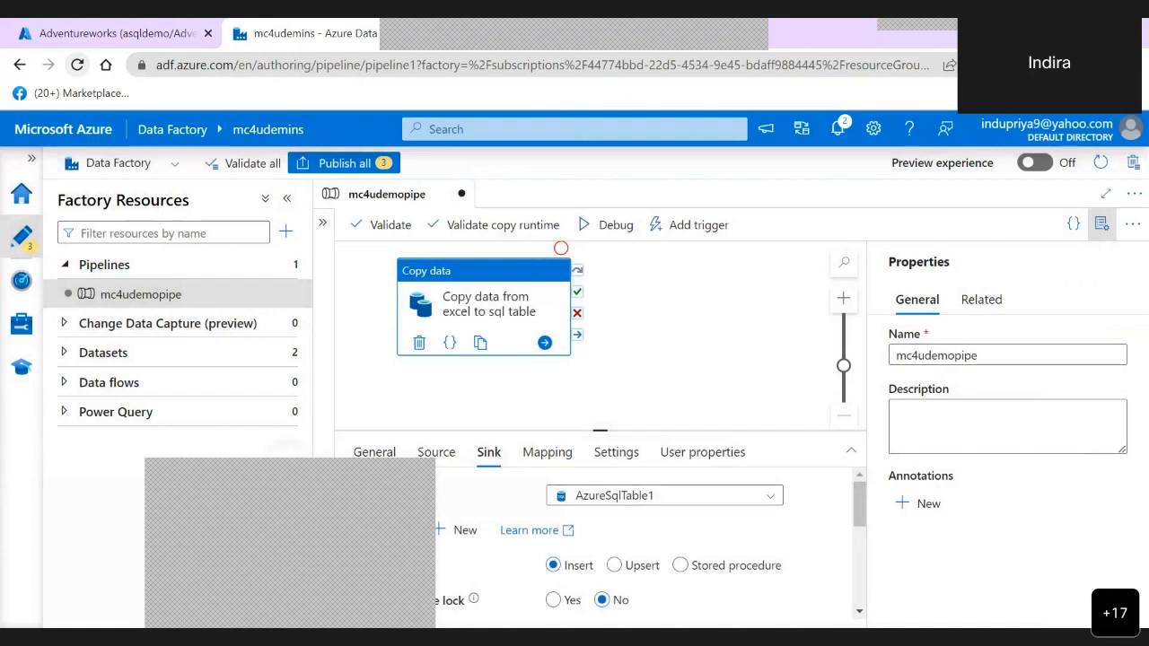
# - Review the copy activity's source dataset and its sink options, including write behavior, table option and pre-copy script
pyautogui.moveTo(682, 359)
pyautogui.mouseDown()
pyautogui.moveTo(690, 304)
pyautogui.moveTo(686, 361)
pyautogui.mouseUp()
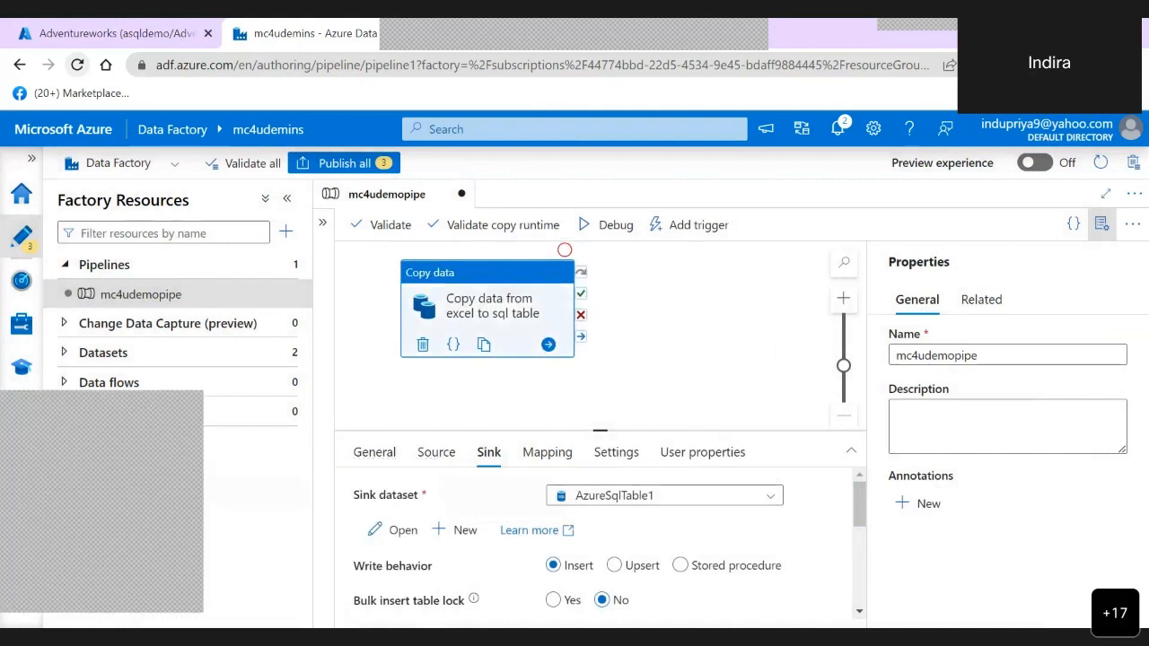
pyautogui.click(433, 453)
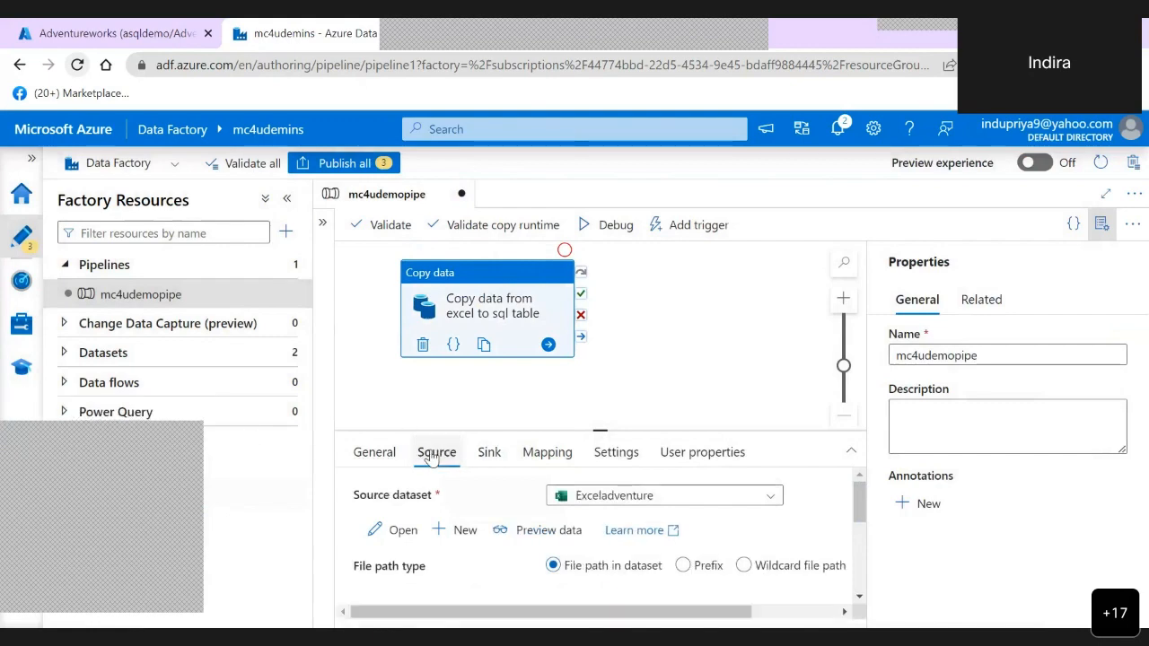
pyautogui.click(494, 460)
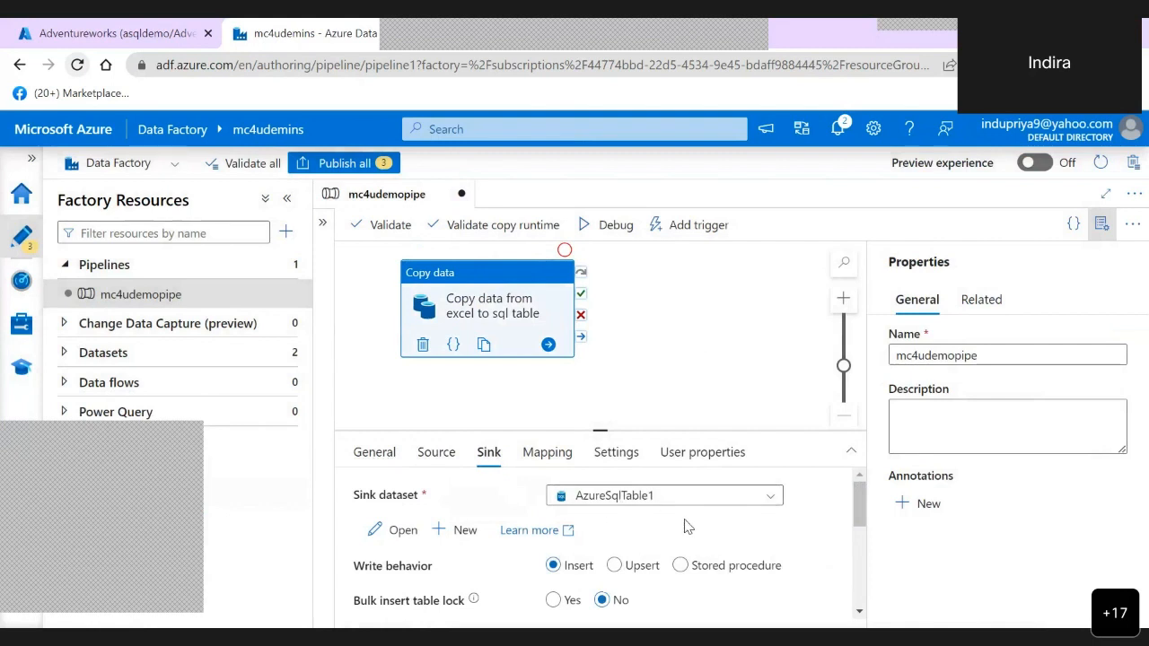
pyautogui.scroll(-2, 687, 527)
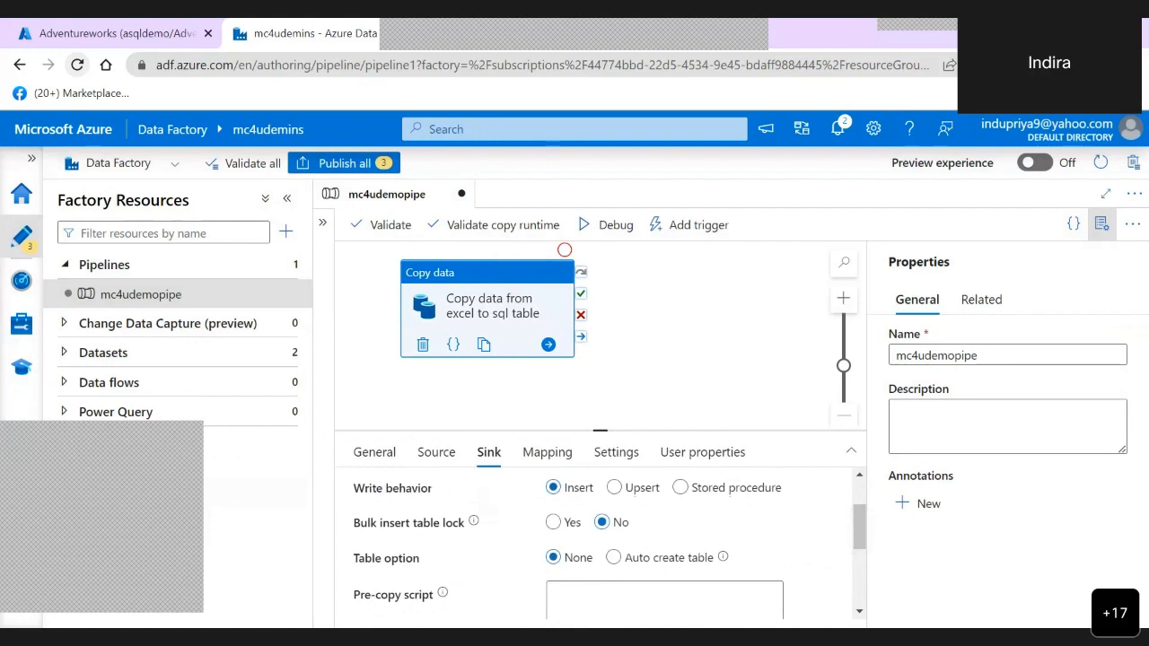
pyautogui.click(707, 558)
pyautogui.scroll(-1, 841, 563)
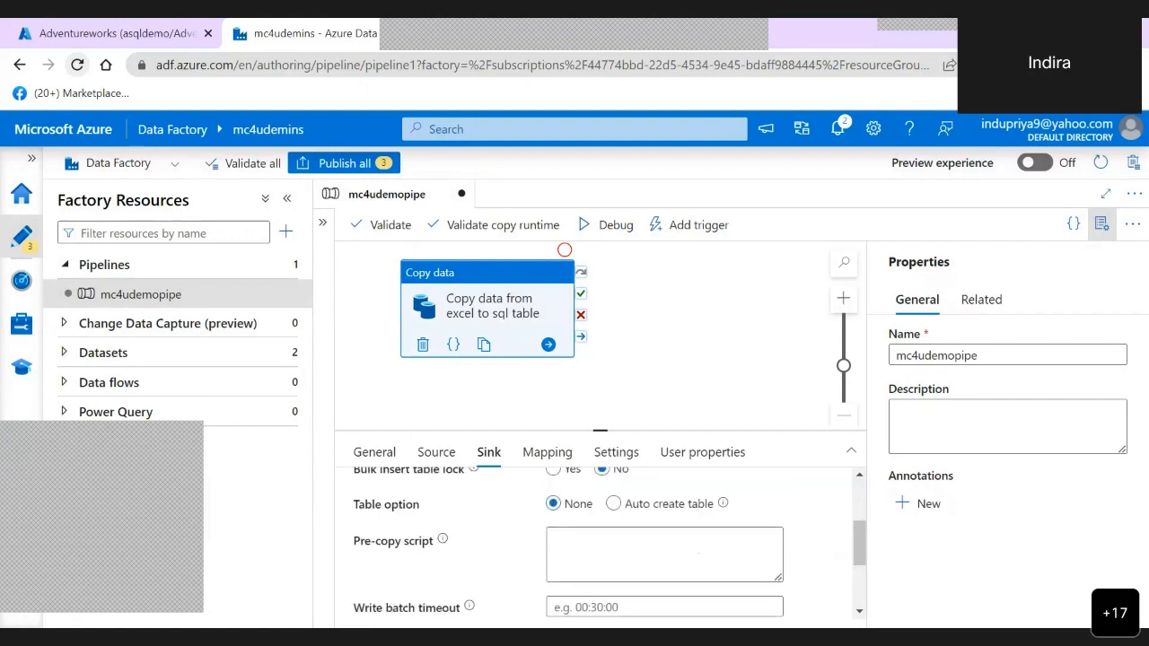
pyautogui.scroll(-1, 824, 524)
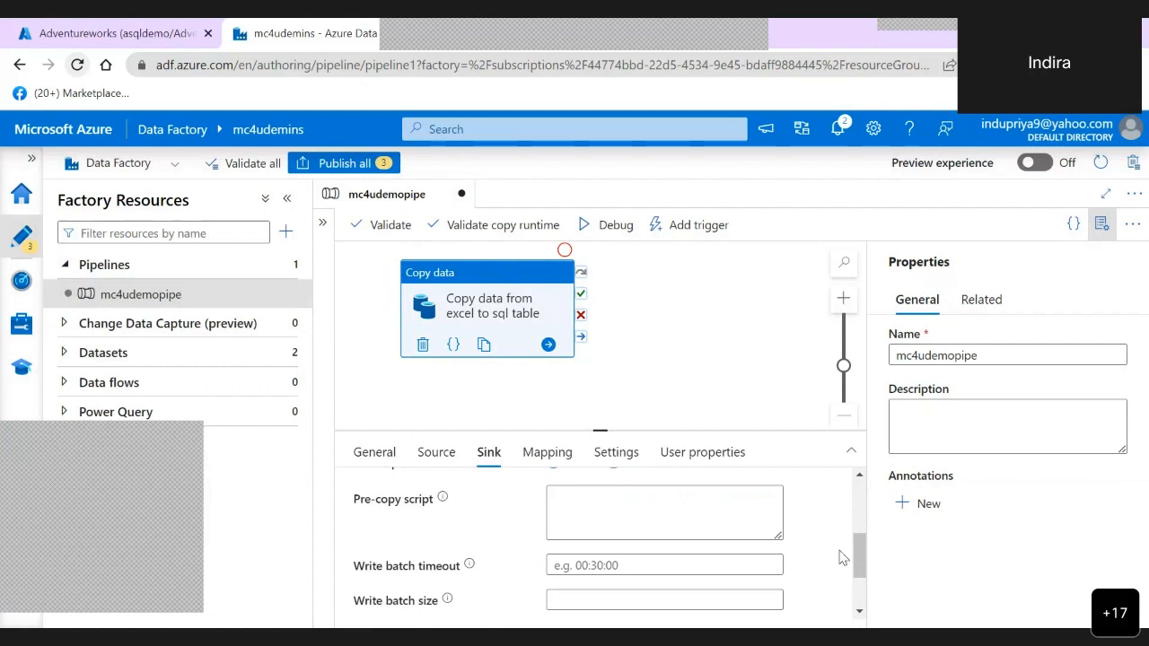
pyautogui.click(606, 509)
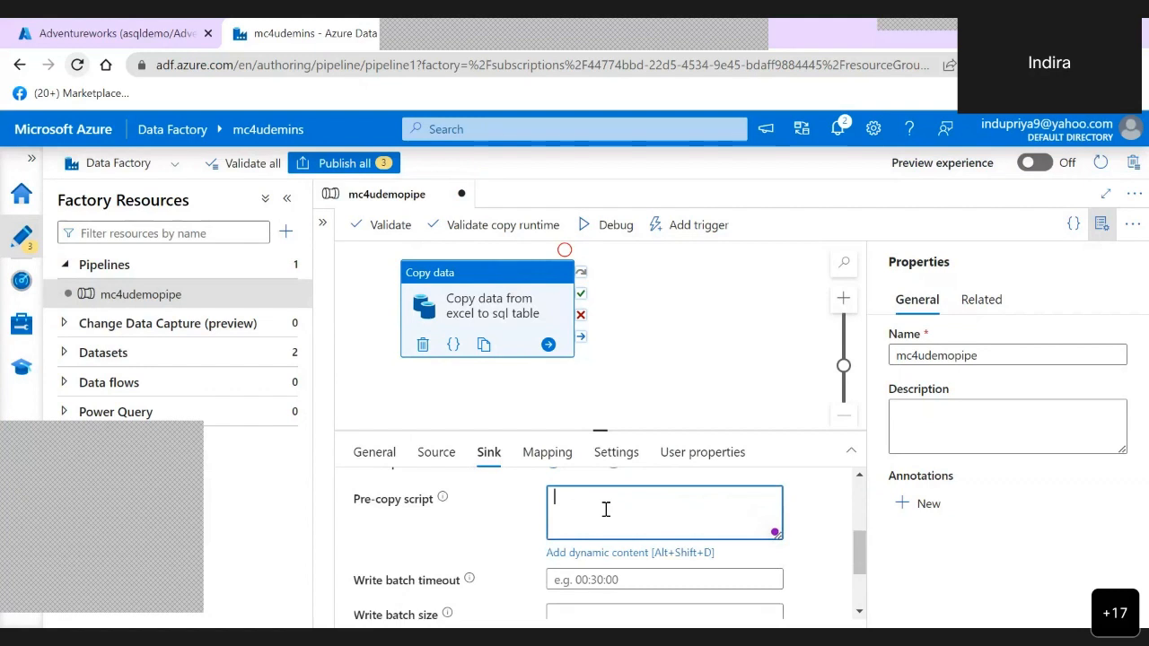
pyautogui.scroll(4, 606, 509)
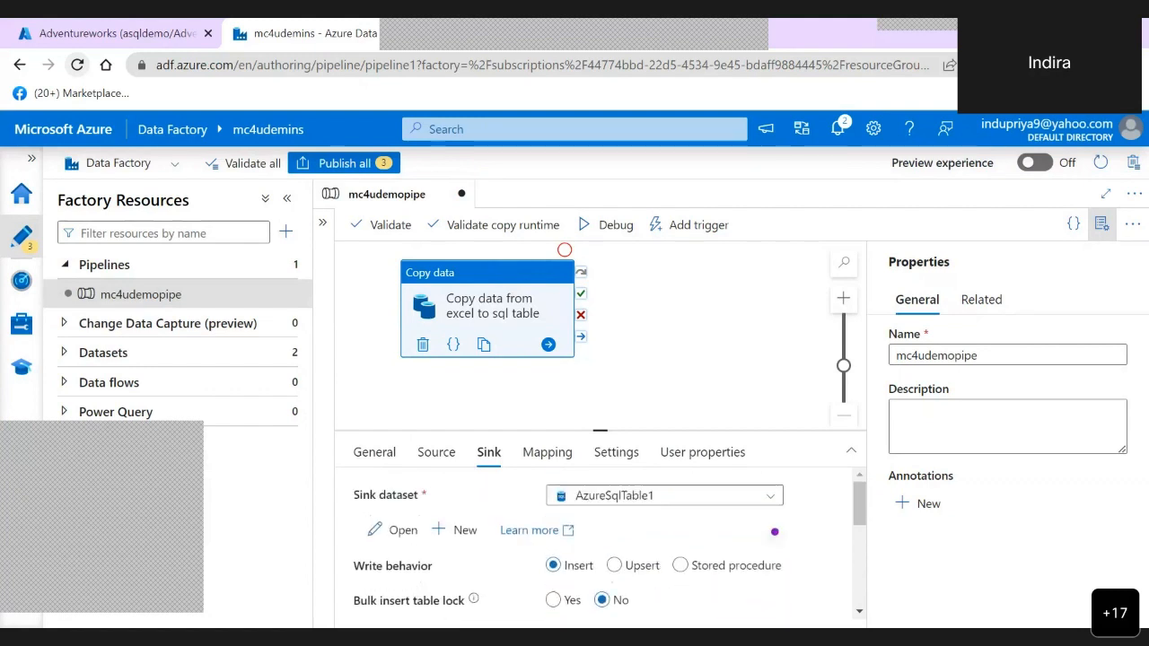
pyautogui.scroll(-1, 775, 532)
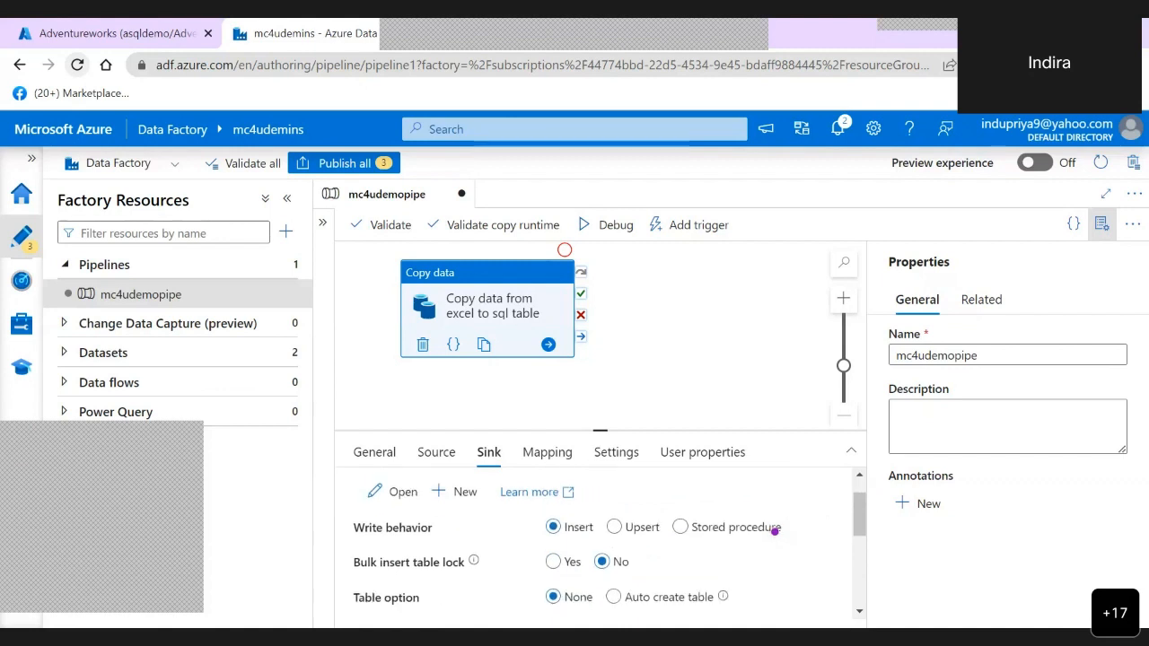
# - Import the schemas into the copy activity's mapping and check the source-to-destination column pairs
pyautogui.click(547, 451)
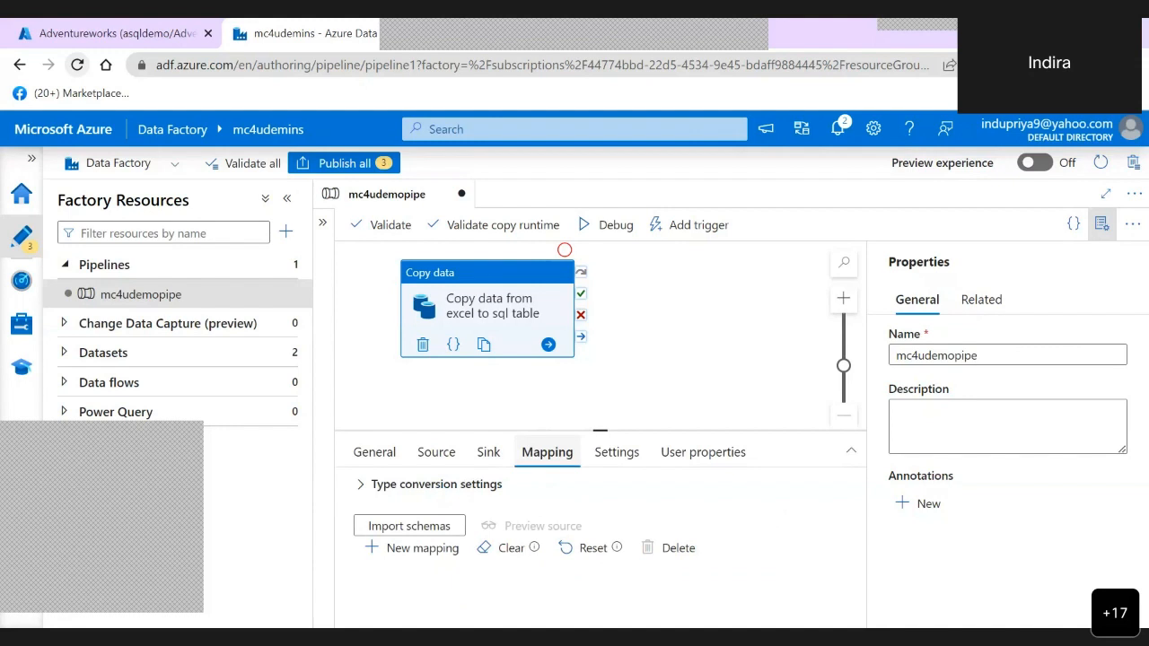
pyautogui.click(409, 526)
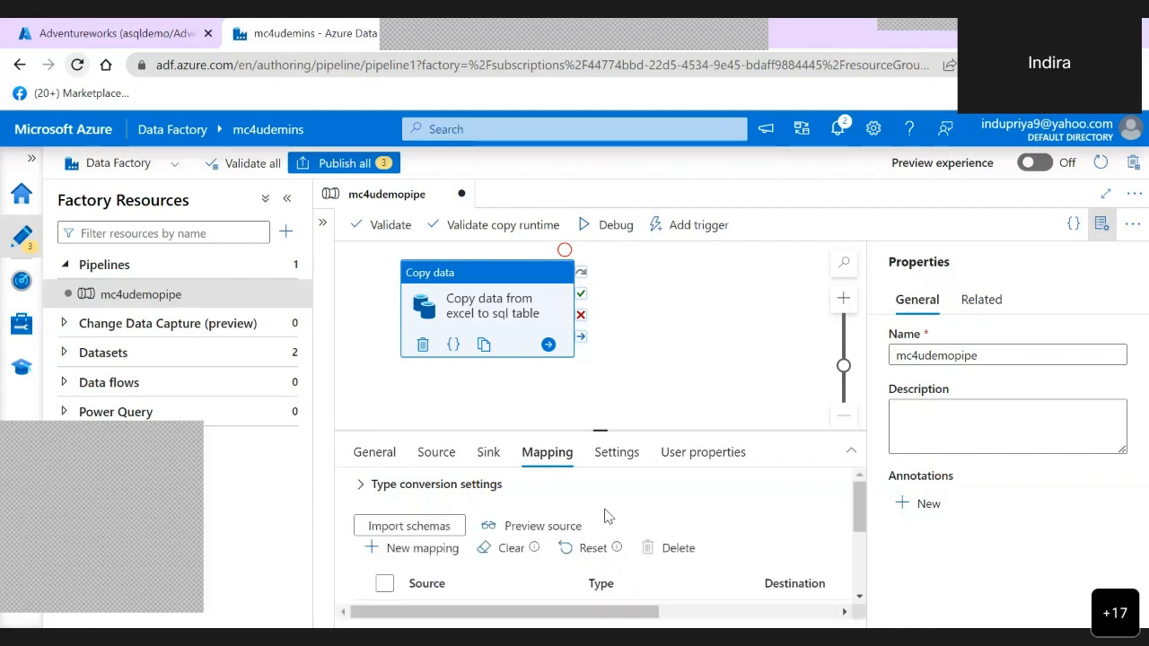
pyautogui.scroll(-3, 605, 517)
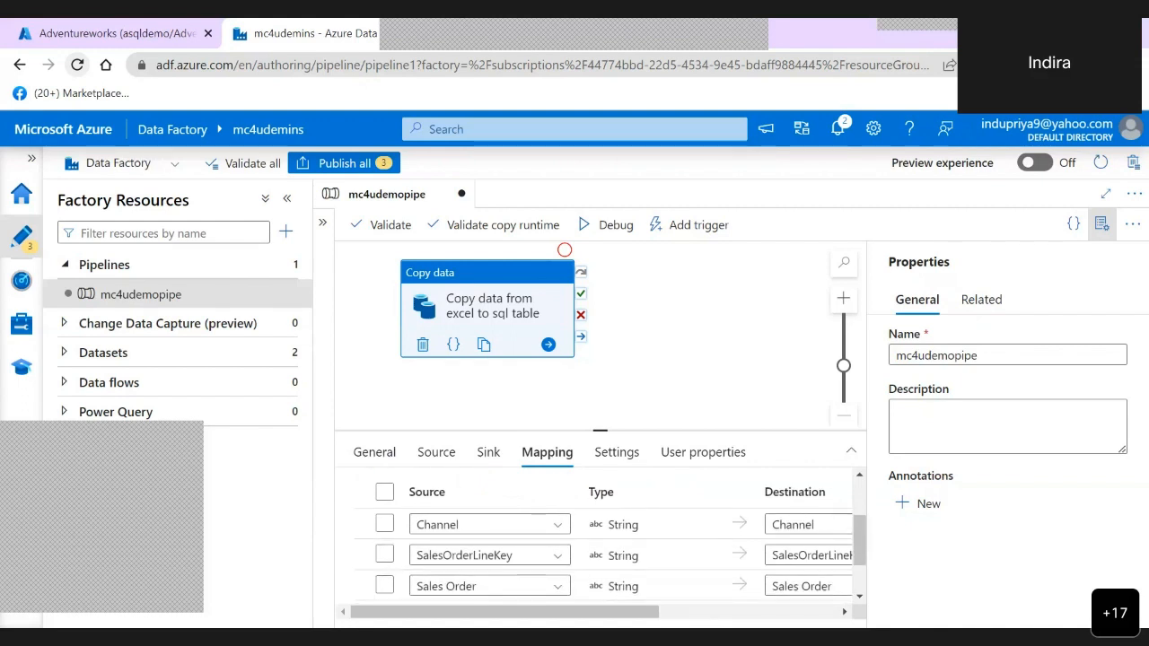
pyautogui.scroll(-2, 606, 539)
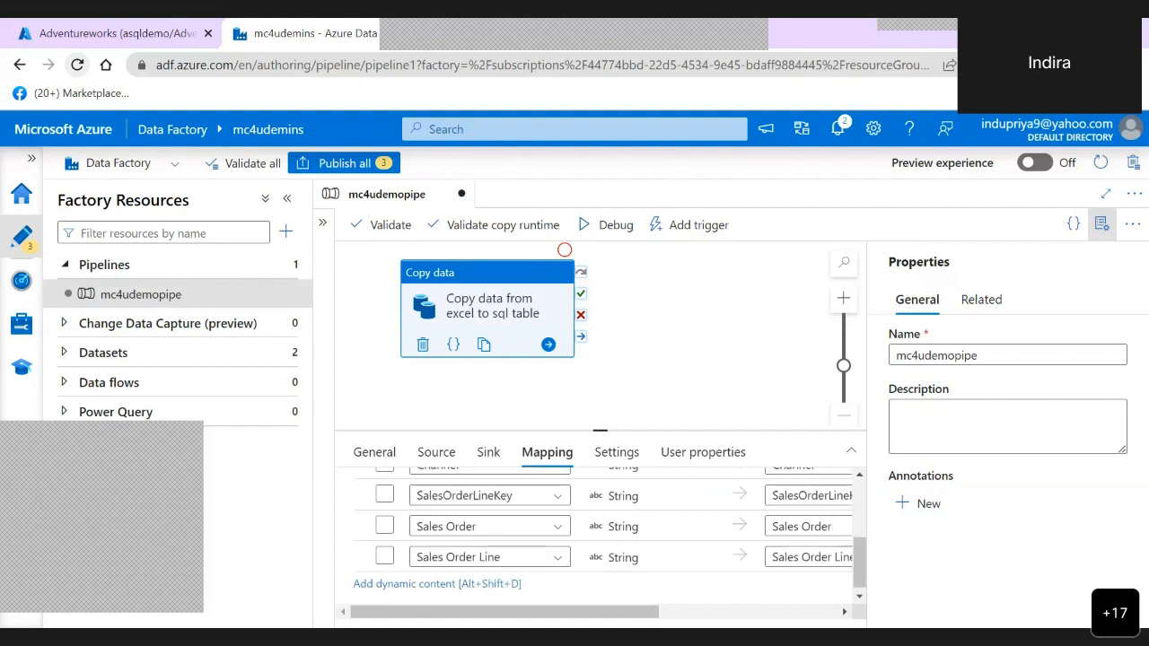
pyautogui.scroll(3, 605, 539)
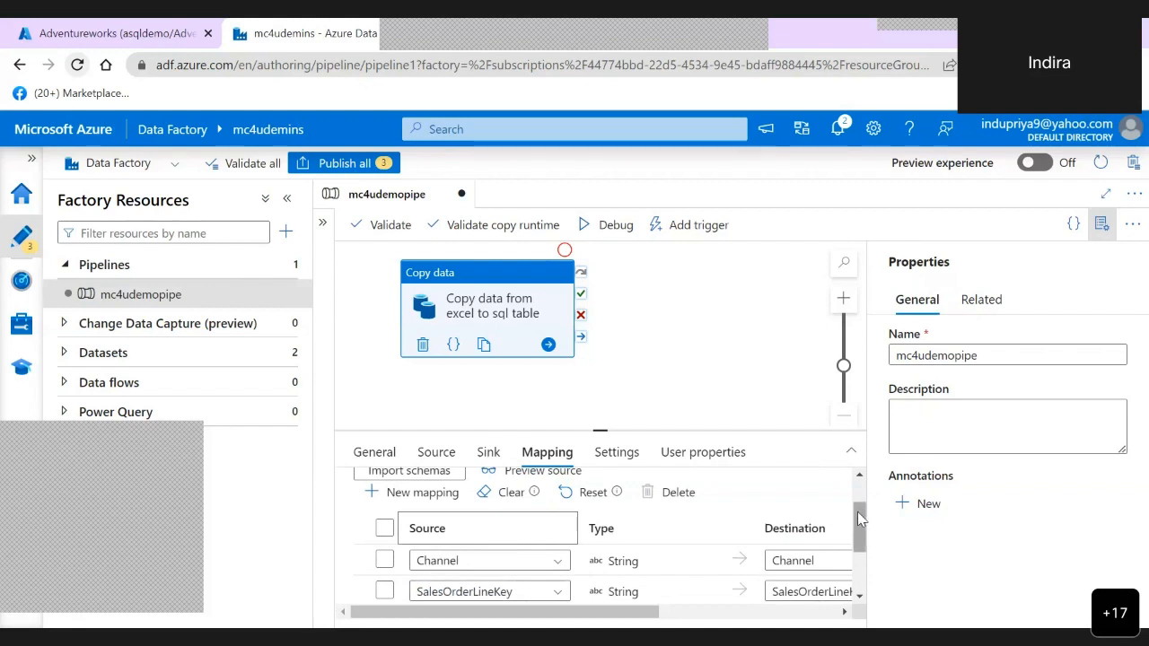
pyautogui.moveTo(857, 517); pyautogui.dragTo(862, 492)
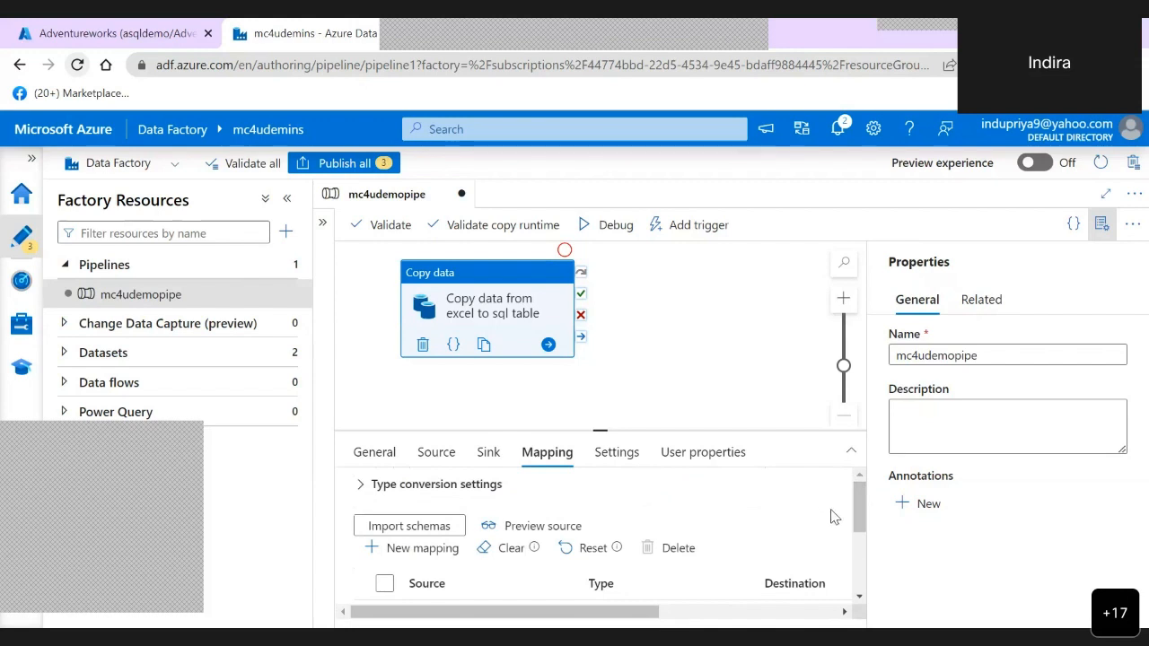
pyautogui.moveTo(859, 507); pyautogui.dragTo(851, 466)
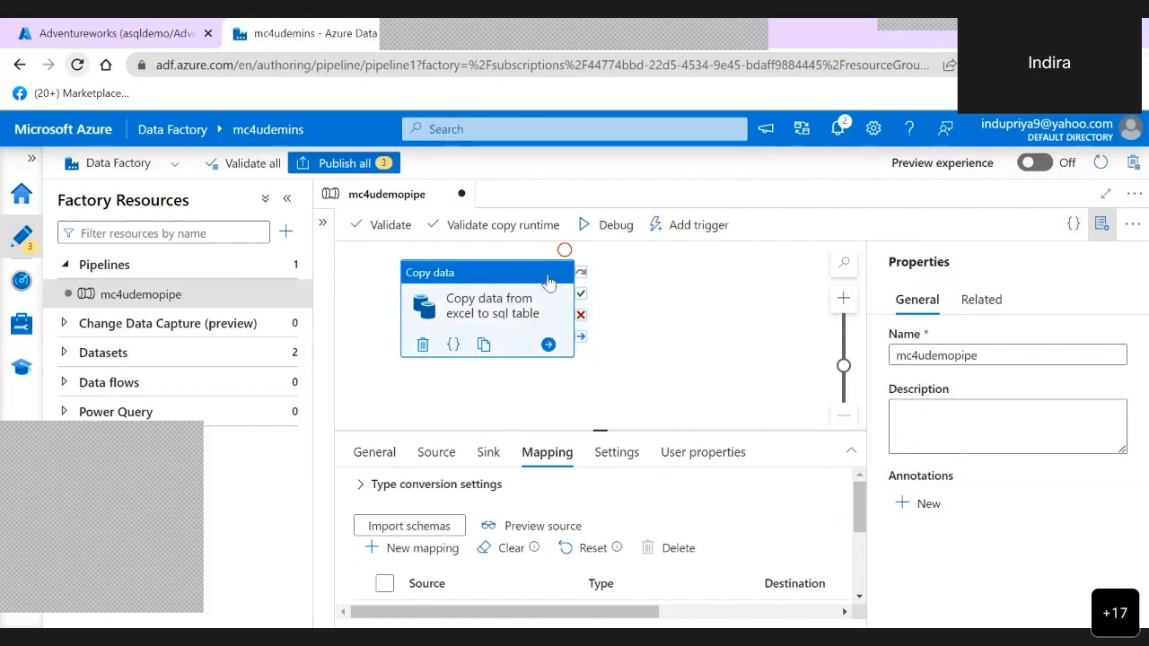
# - Start a debug run of mc4udemopipe, collapse the factory resources list, and read the copy activity's error details
pyautogui.click(588, 230)
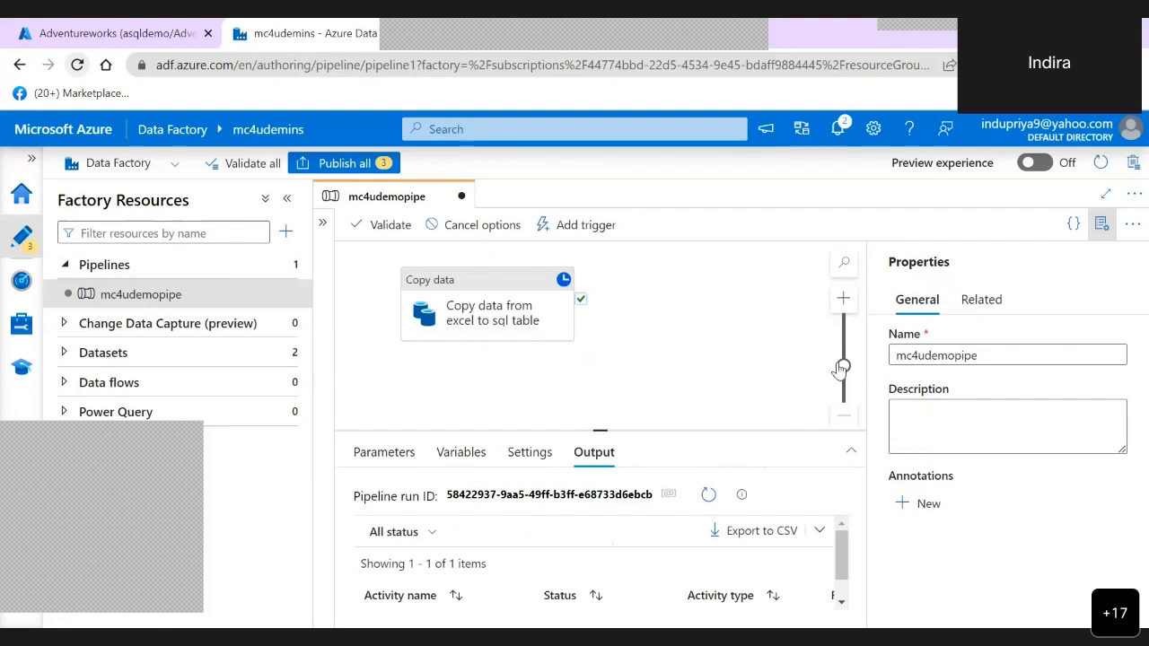
pyautogui.scroll(-2, 836, 558)
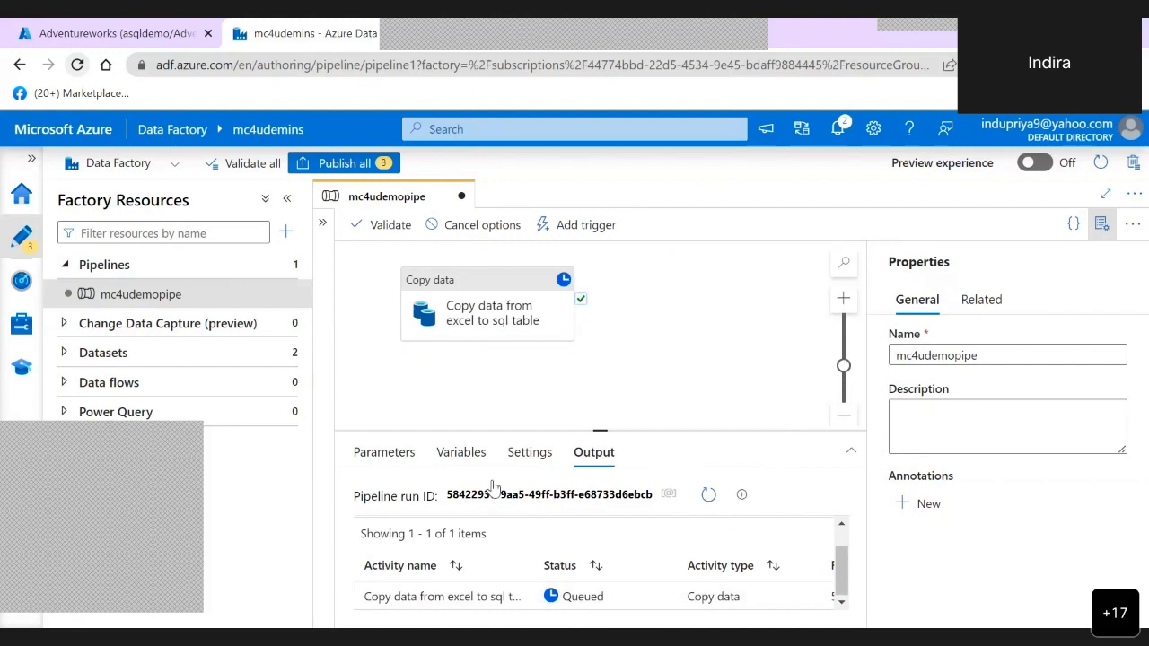
pyautogui.click(288, 201)
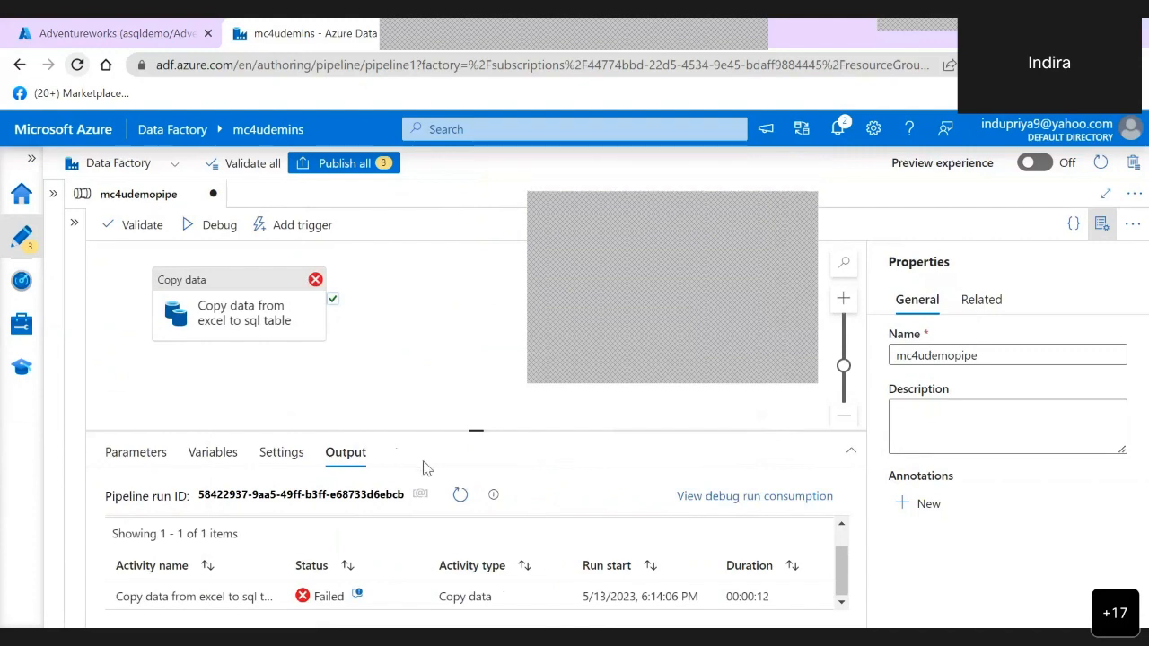
pyautogui.click(360, 594)
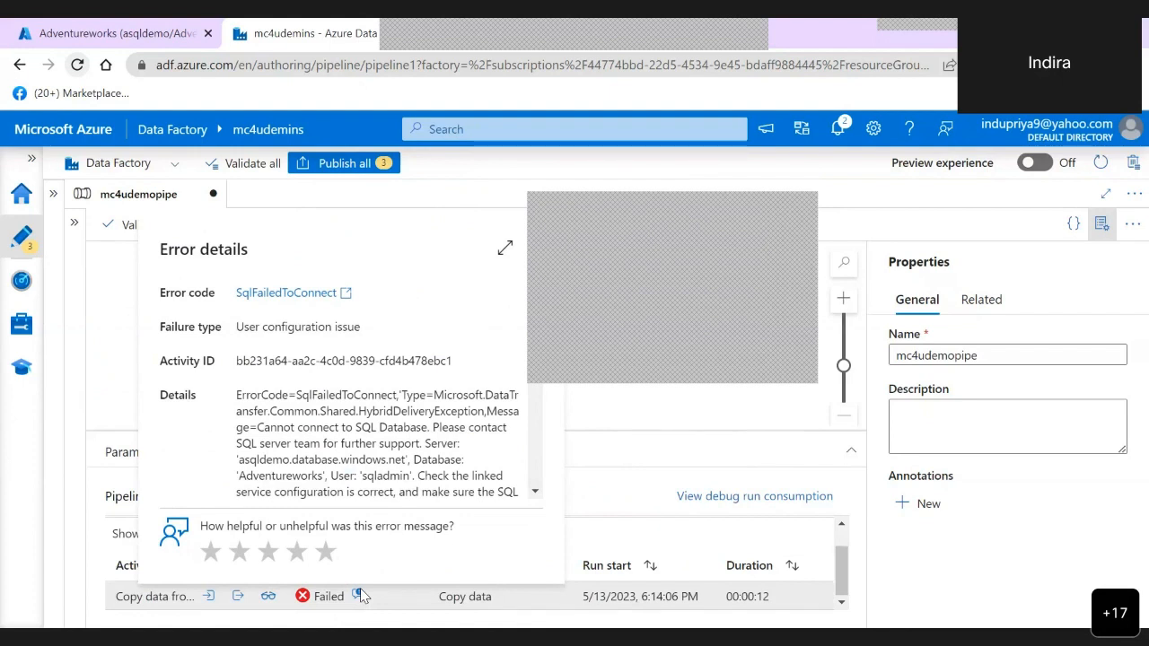
pyautogui.scroll(-2, 377, 404)
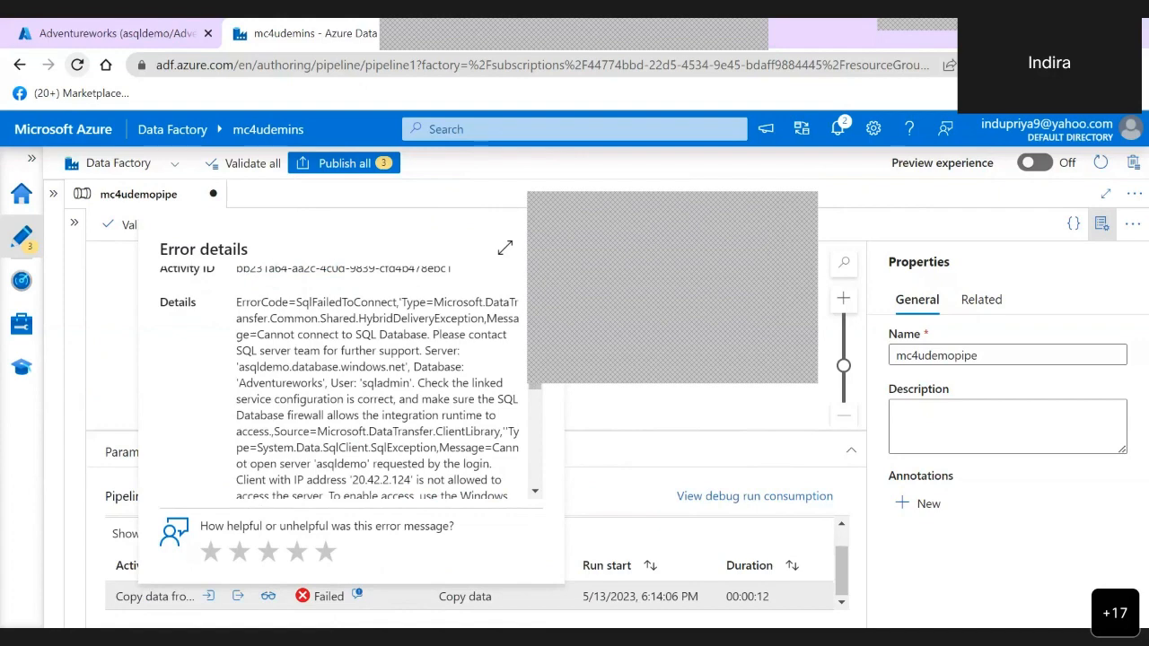
# - Copy the blocked client IP address 20.42.2.124 from the error details and read the rest of the message
pyautogui.scroll(-1, 377, 382)
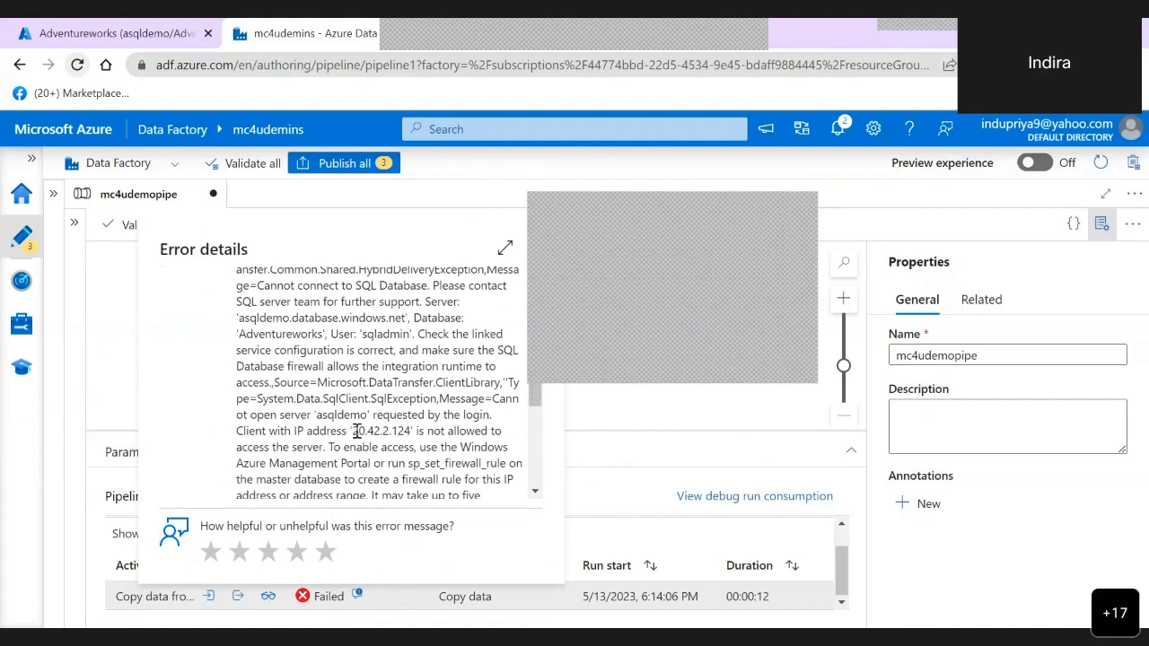
pyautogui.moveTo(353, 432); pyautogui.dragTo(412, 434)
pyautogui.hotkey('ctrl', 'c')
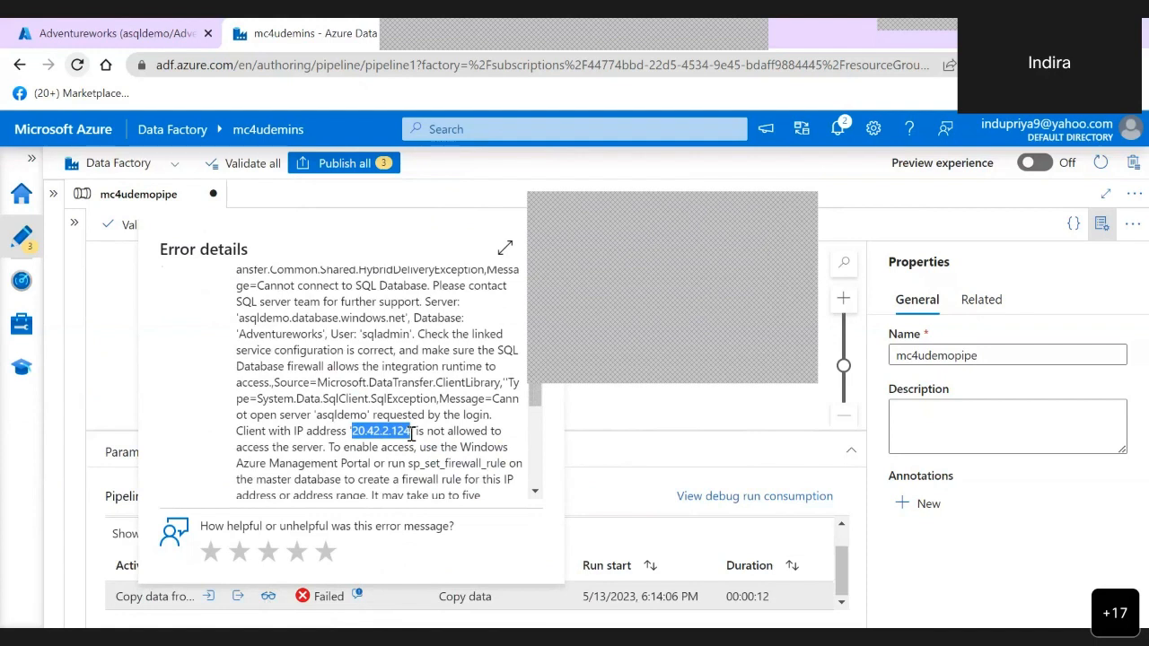
pyautogui.scroll(-5, 412, 433)
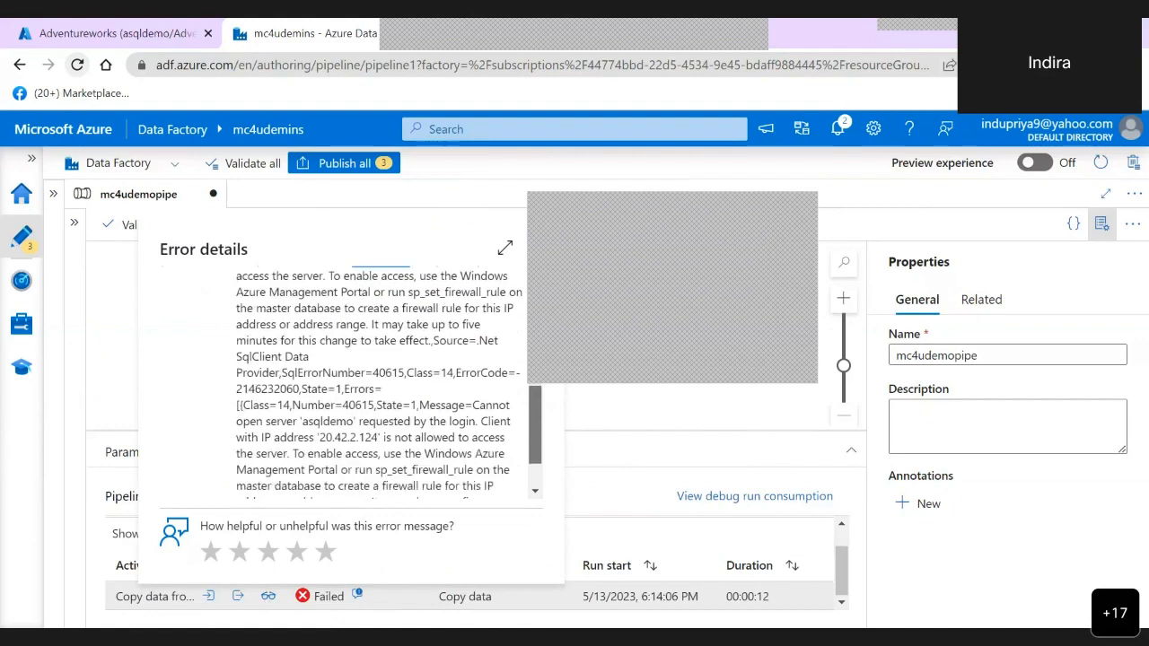
pyautogui.scroll(-2, 388, 383)
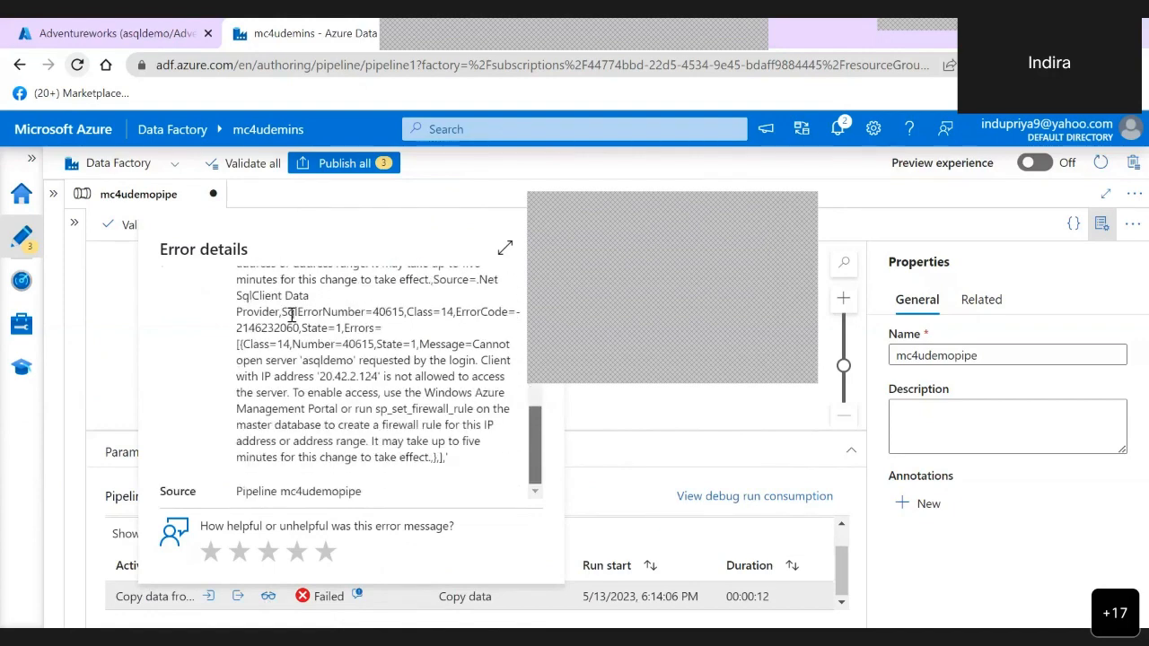
# - Switch to the Azure portal, save the open query as a file, and leave the query editor for the Adventureworks database overview
pyautogui.click(132, 36)
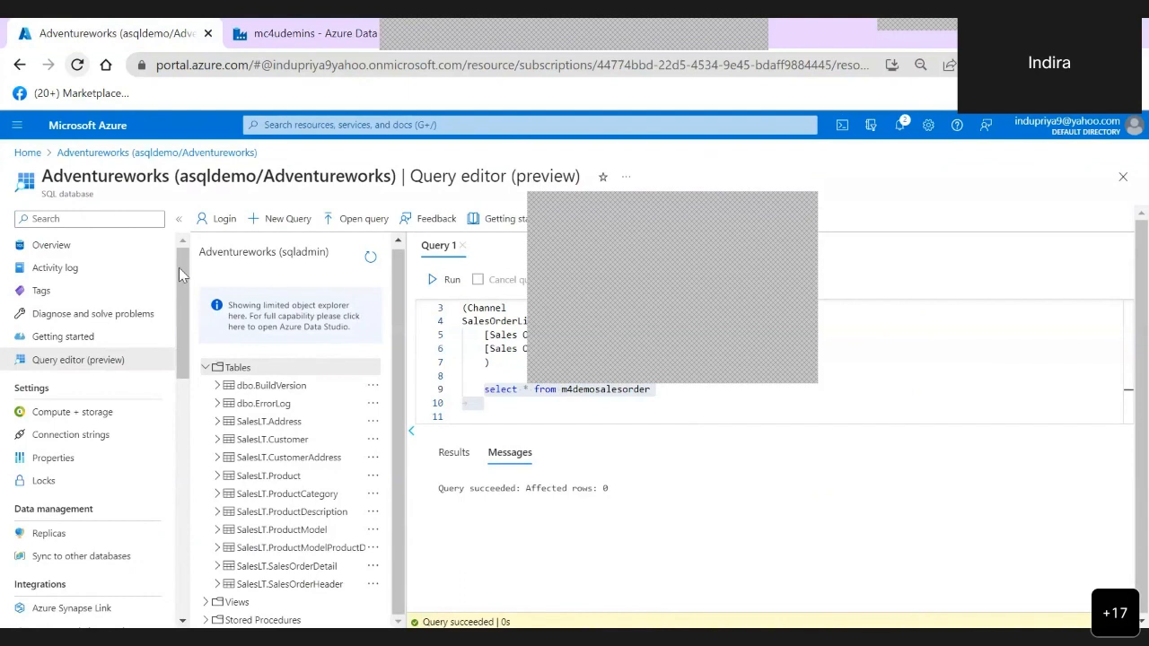
pyautogui.click(55, 246)
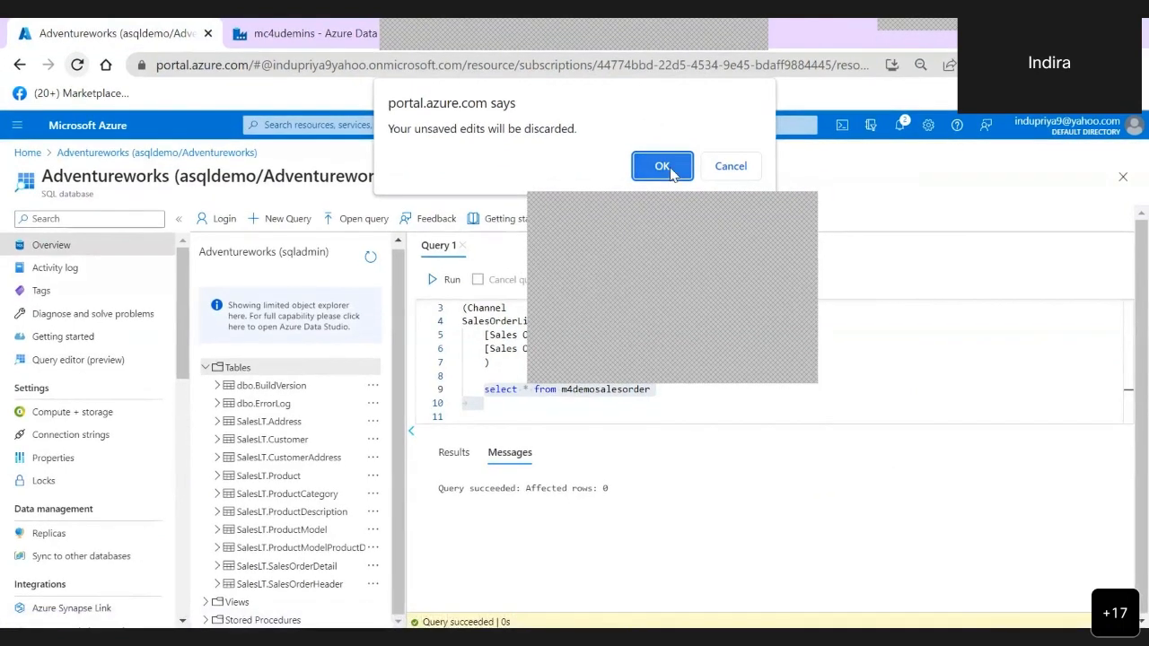
pyautogui.click(732, 168)
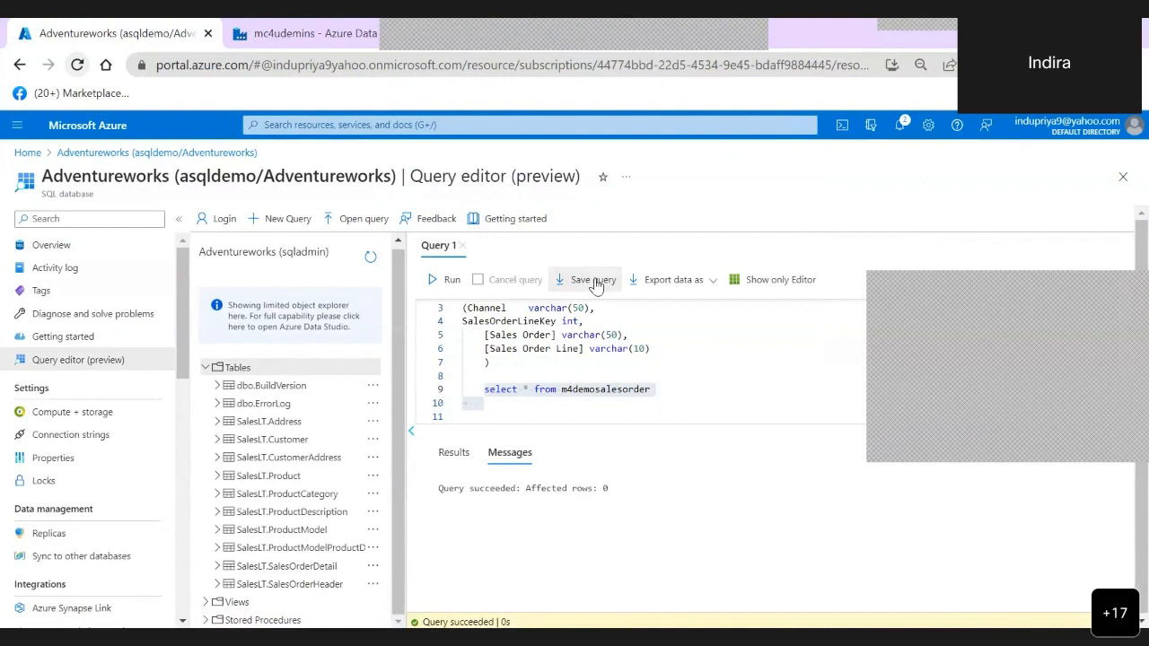
pyautogui.click(595, 282)
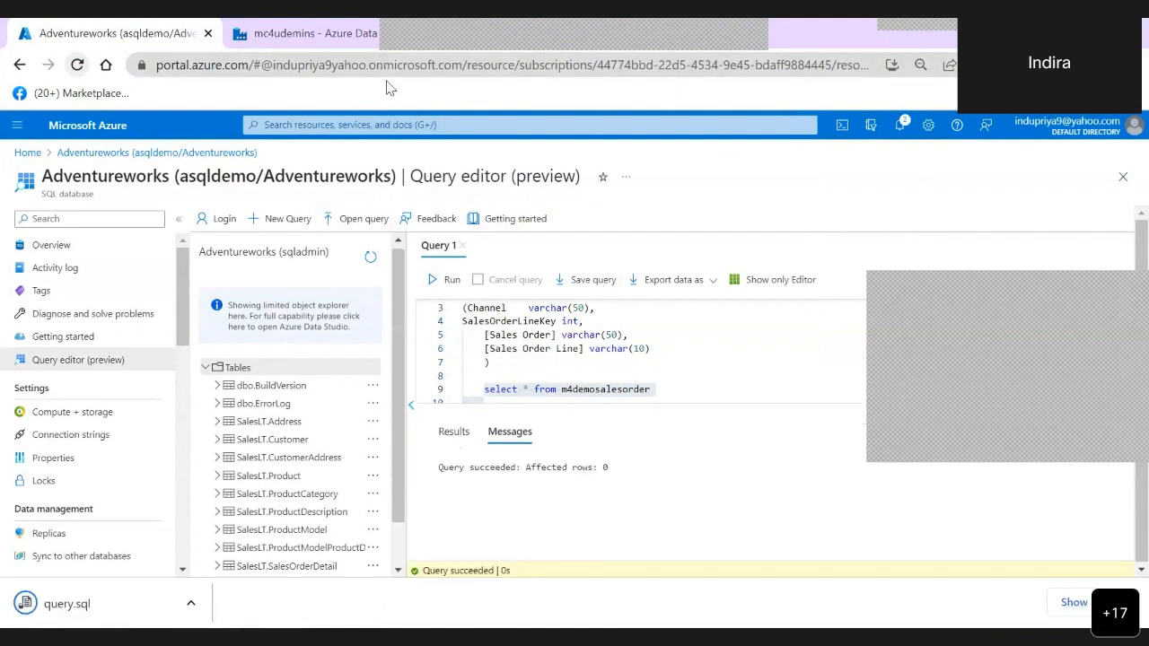
pyautogui.click(53, 250)
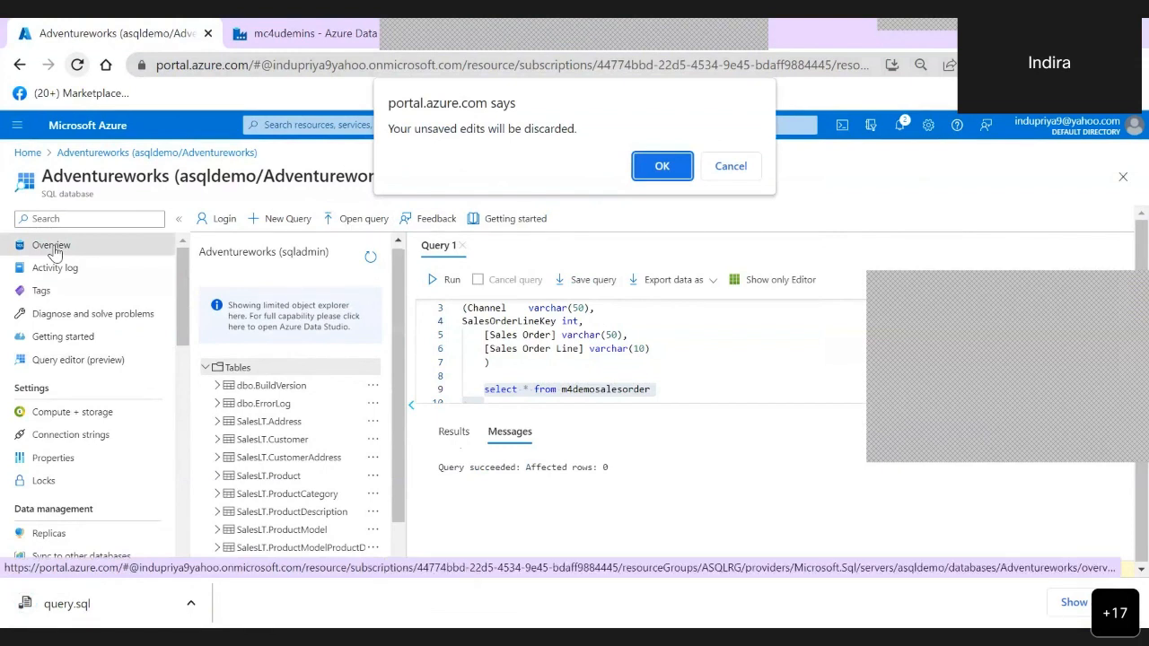
pyautogui.click(661, 167)
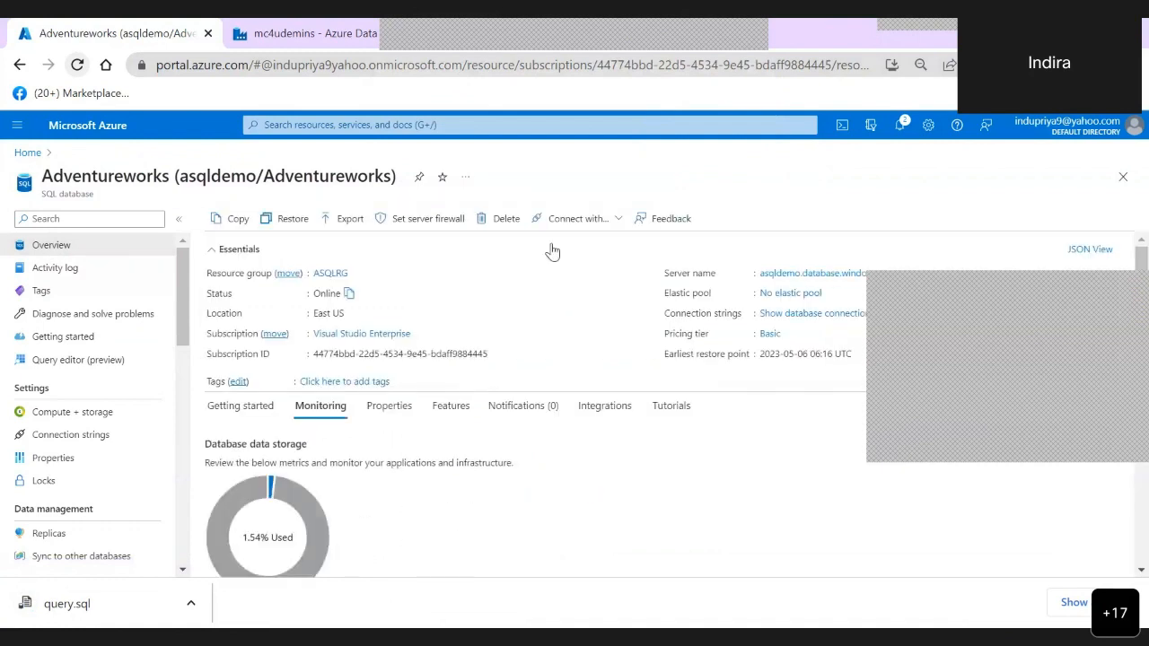
# - Go to the asqldemo server's firewall settings and add a rule for the current client IPv4 address
pyautogui.click(430, 219)
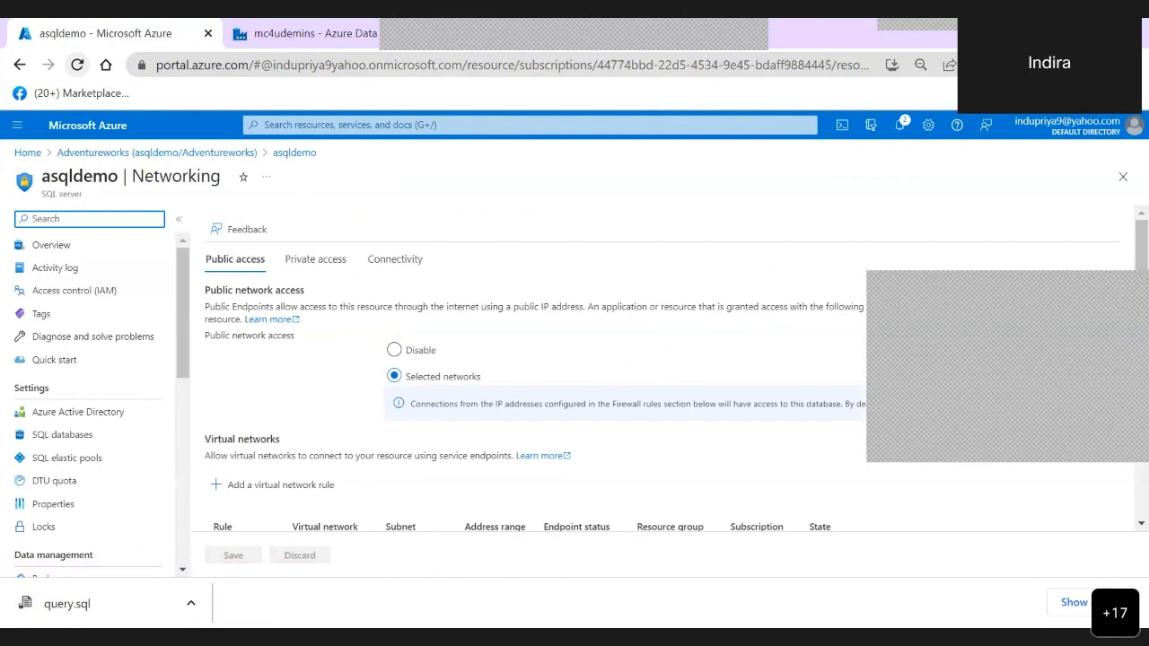
pyautogui.scroll(-3, 629, 378)
pyautogui.scroll(-1, 628, 377)
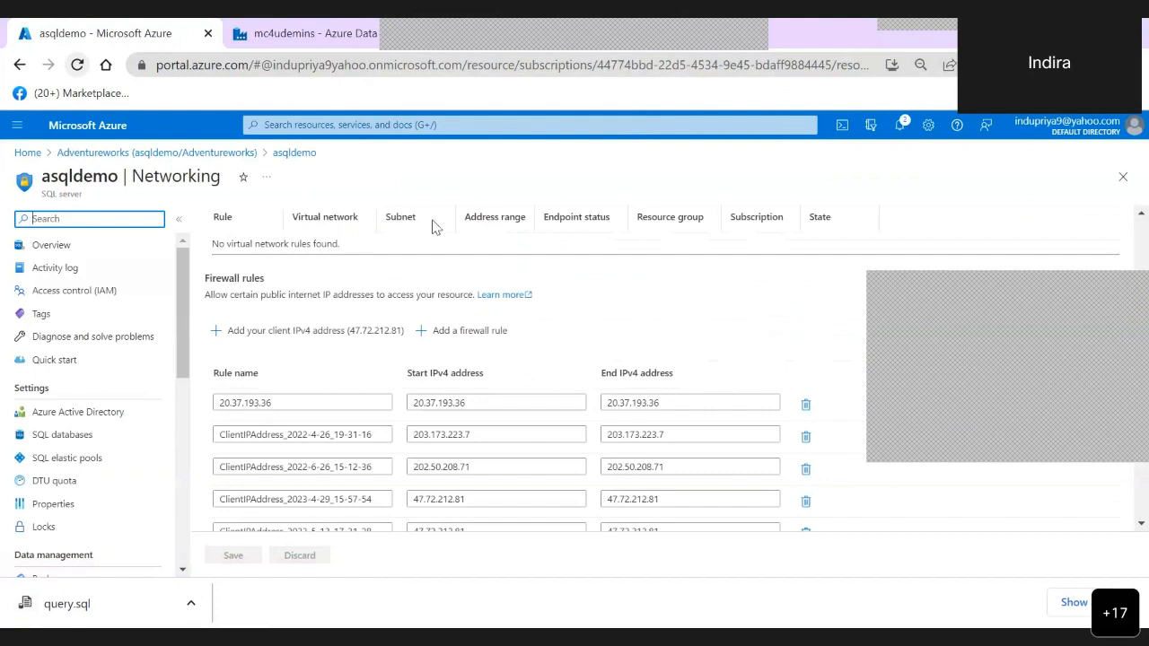
pyautogui.click(332, 333)
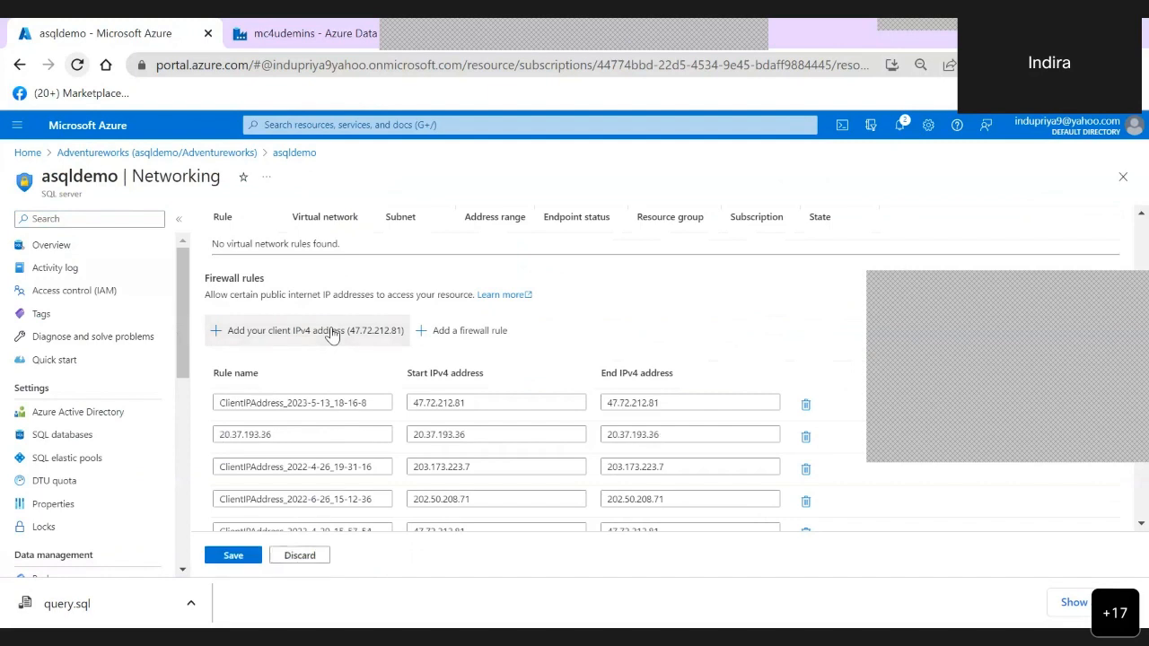
# - Add a firewall rule named 20.42.2.124 with start and end IP 20.42.2.124, and save the server's firewall rules
pyautogui.scroll(-2, 333, 333)
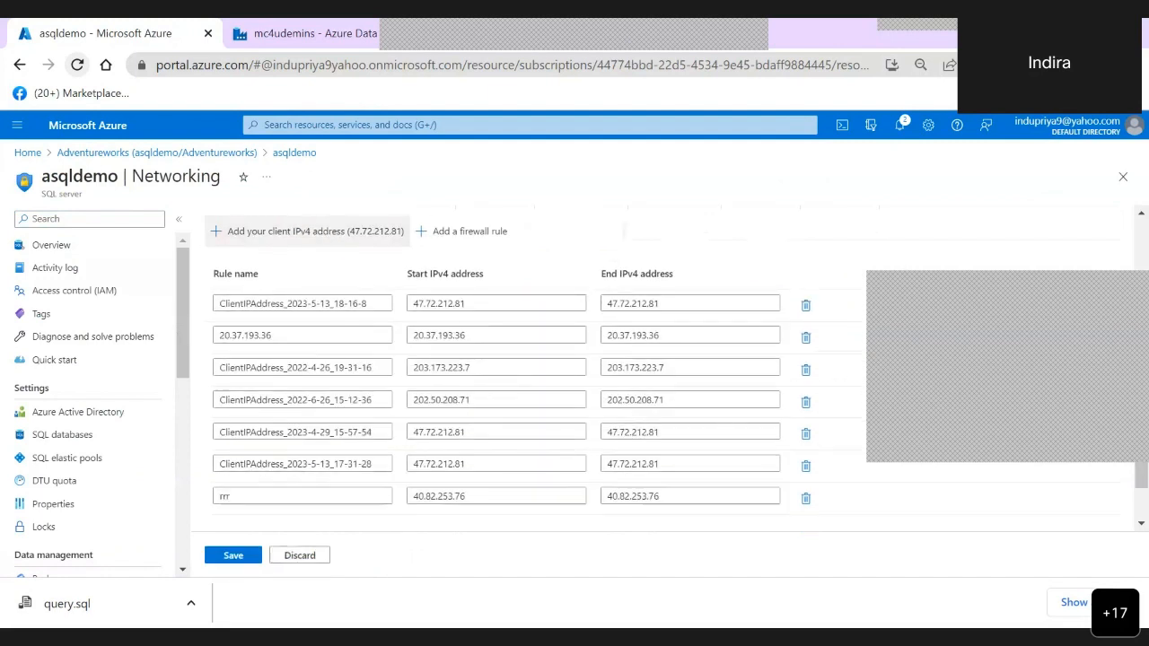
pyautogui.scroll(-1, 332, 332)
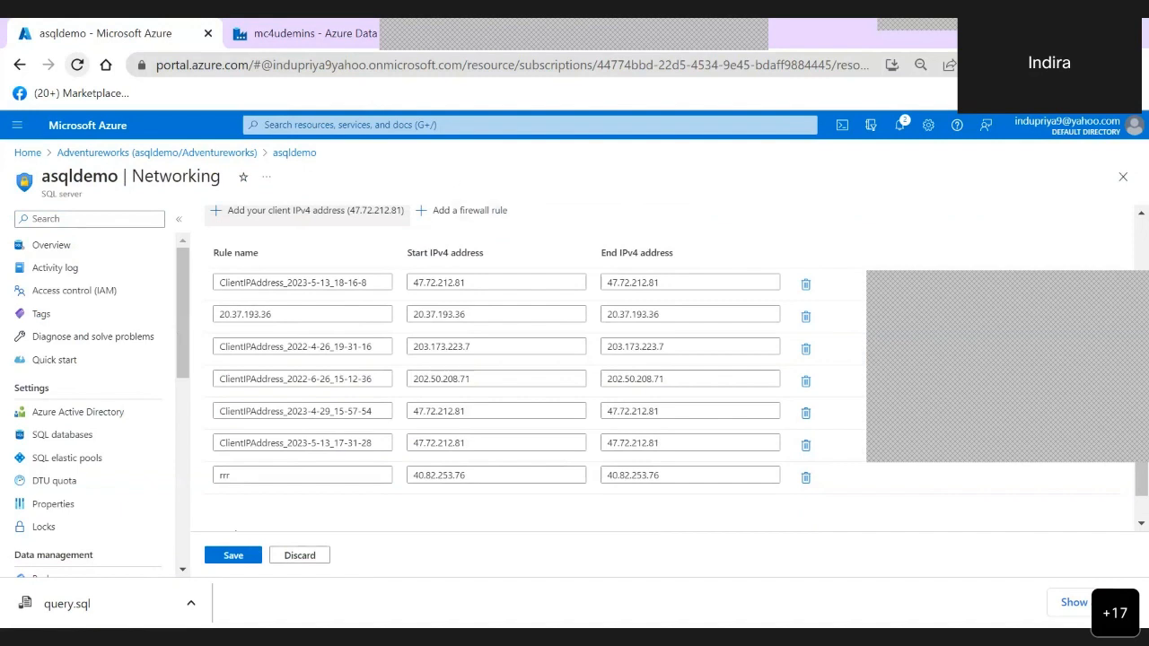
pyautogui.click(475, 214)
pyautogui.hotkey('ctrl', 'v')
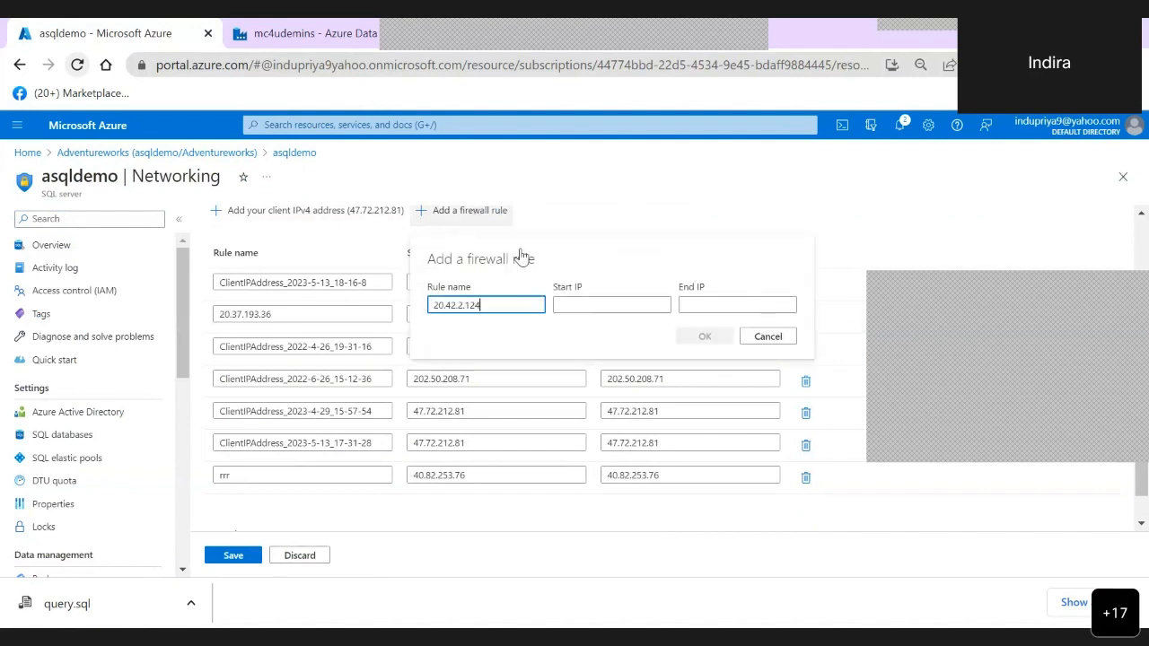
pyautogui.click(591, 305)
pyautogui.hotkey('ctrl', 'v')
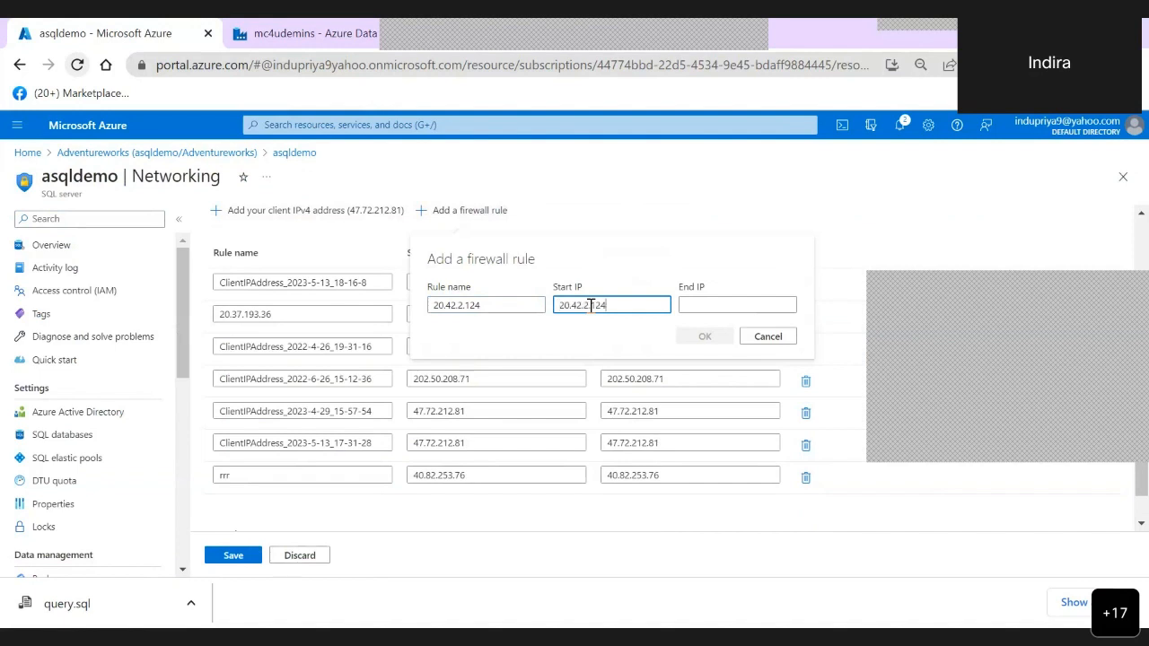
pyautogui.click(731, 303)
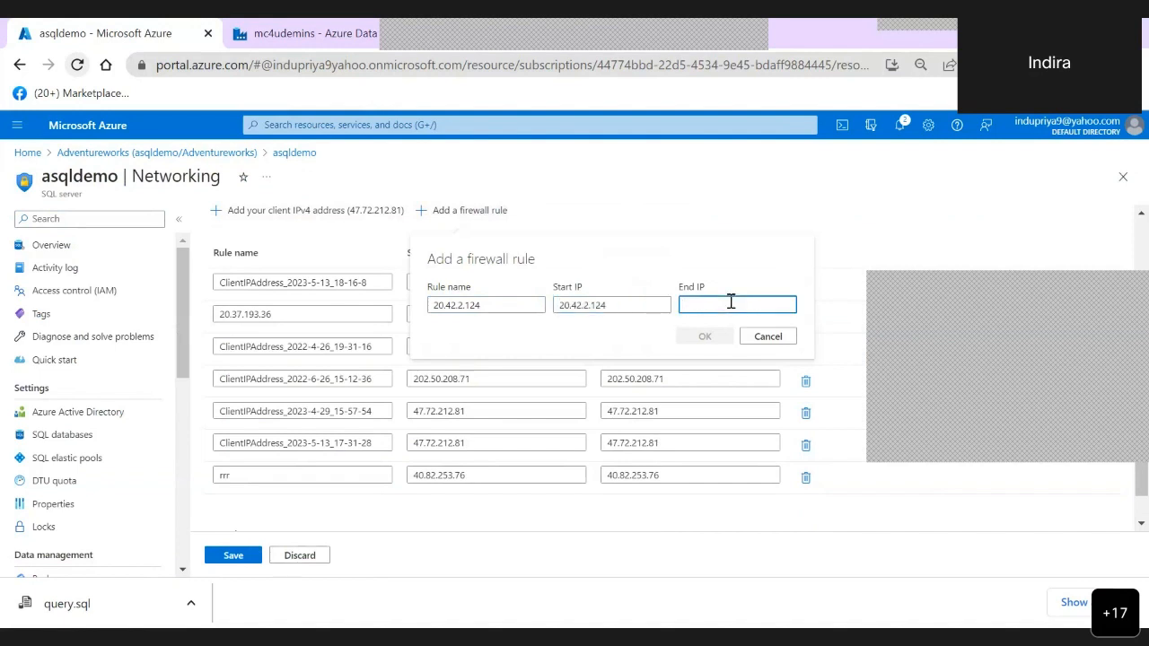
pyautogui.hotkey('ctrl', 'v')
pyautogui.click(700, 337)
pyautogui.click(234, 558)
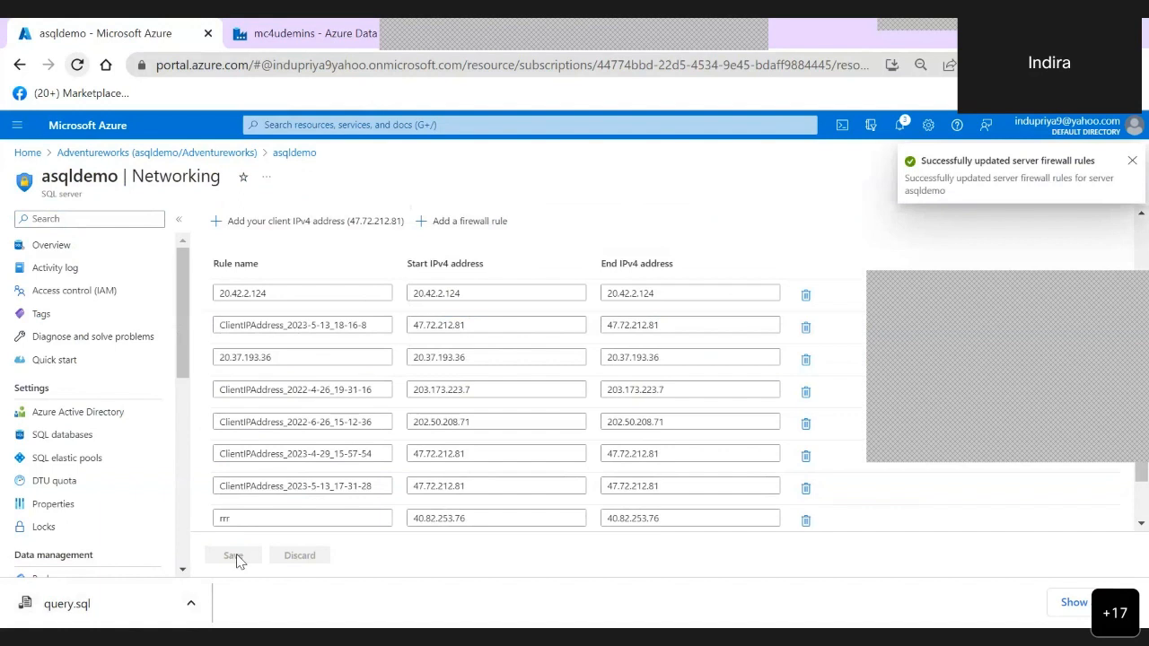
pyautogui.click(1132, 163)
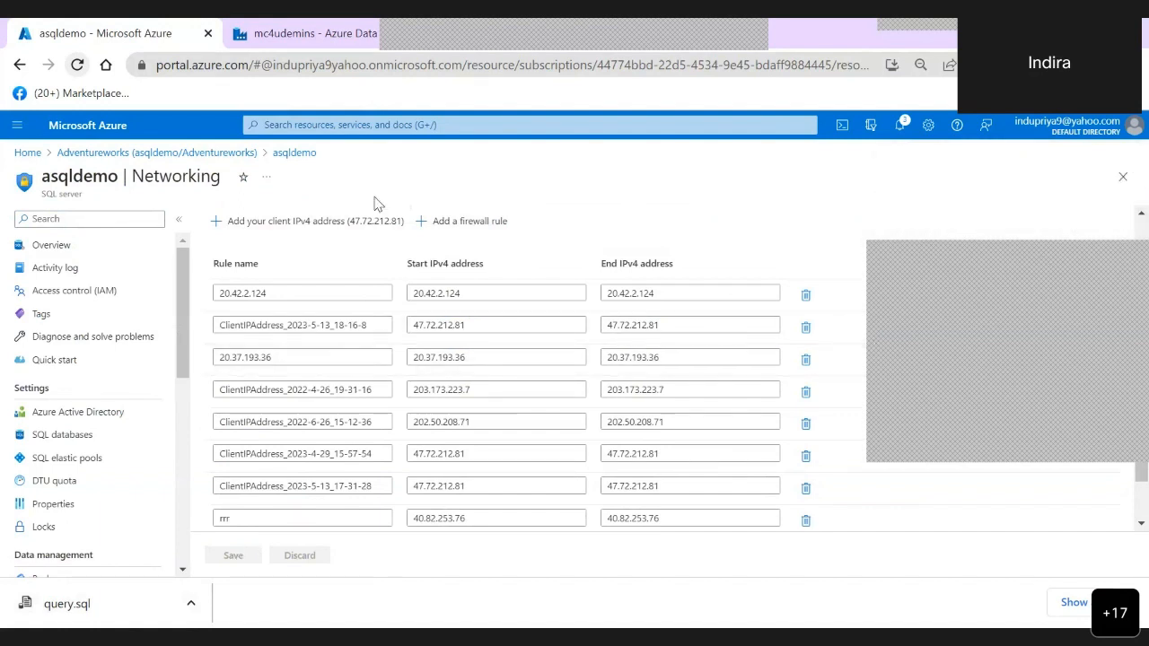
# - Return to Data Factory, start another debug run of mc4udemopipe, and show the factory resources in place of the activities list
pyautogui.click(298, 36)
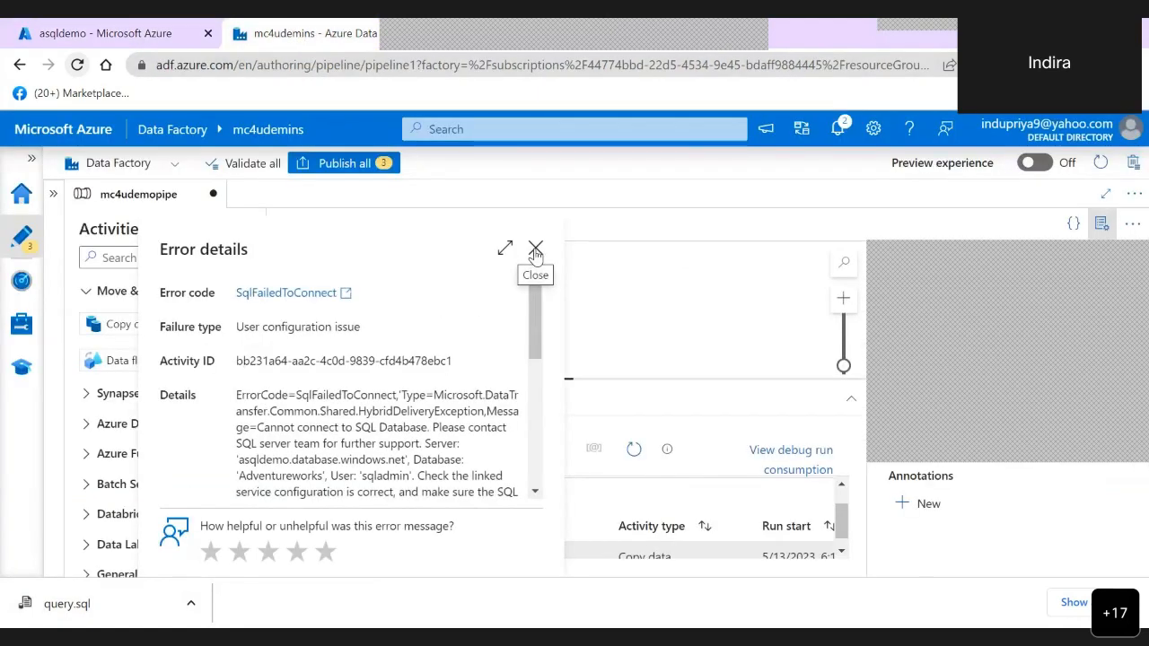
pyautogui.click(535, 250)
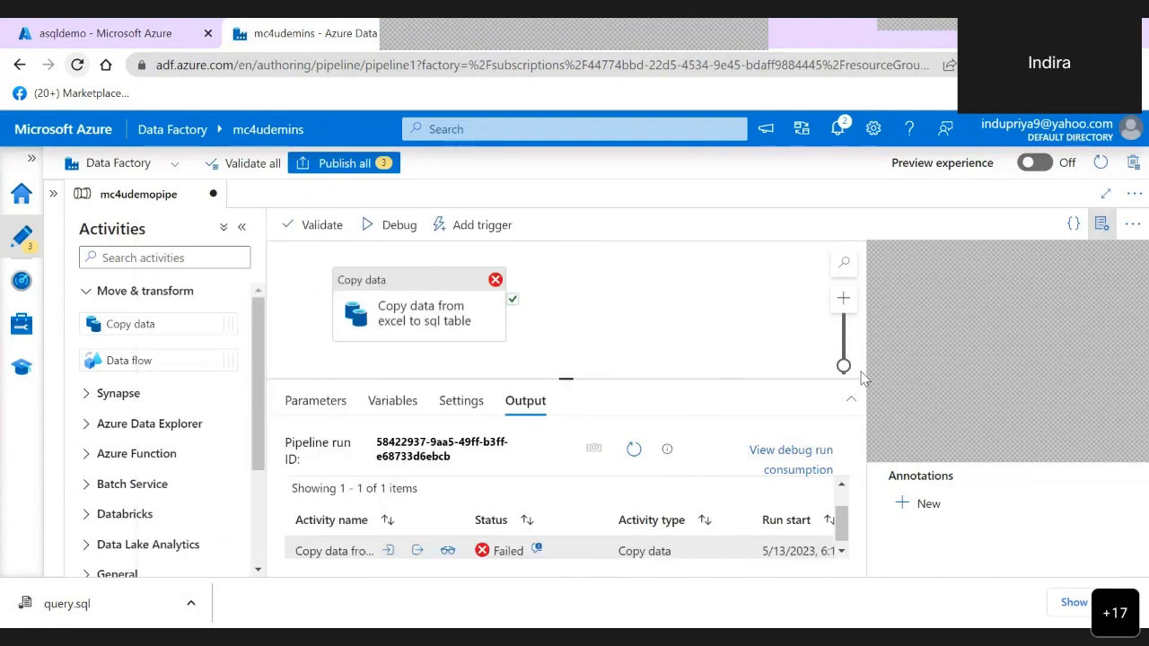
pyautogui.click(432, 287)
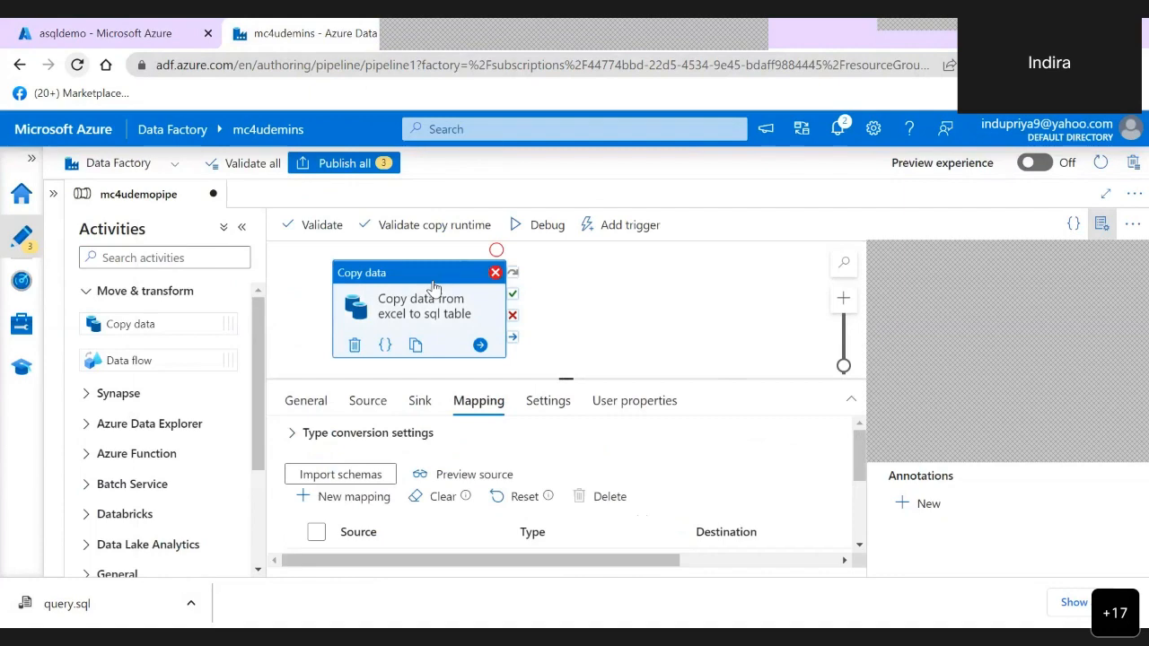
pyautogui.click(541, 226)
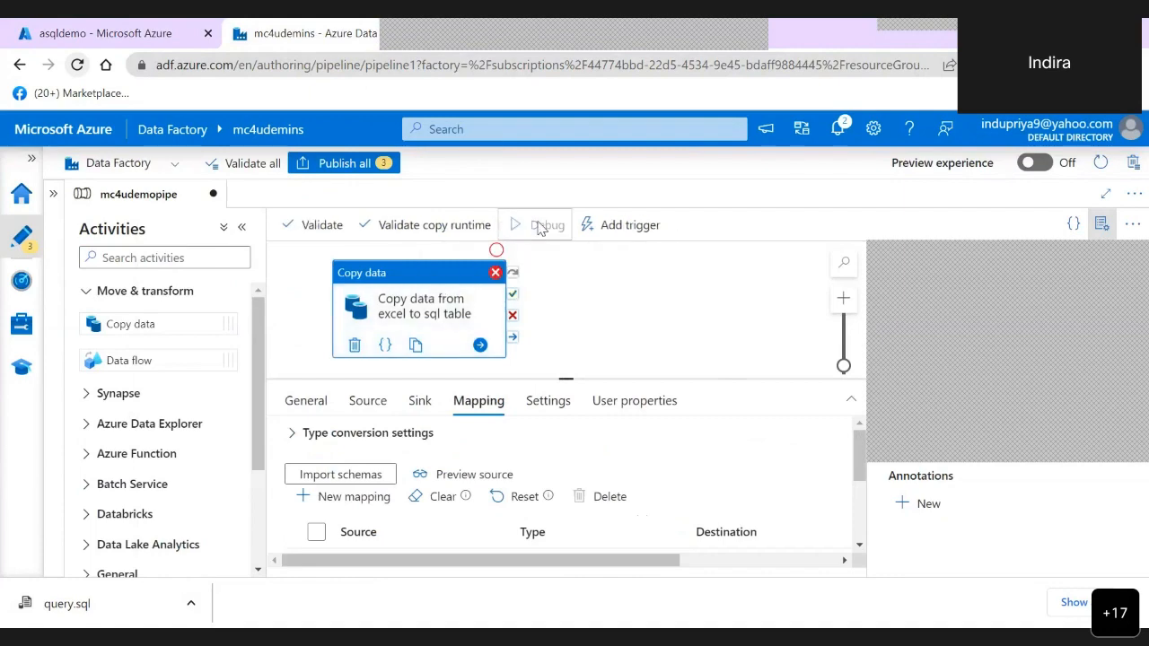
pyautogui.click(240, 229)
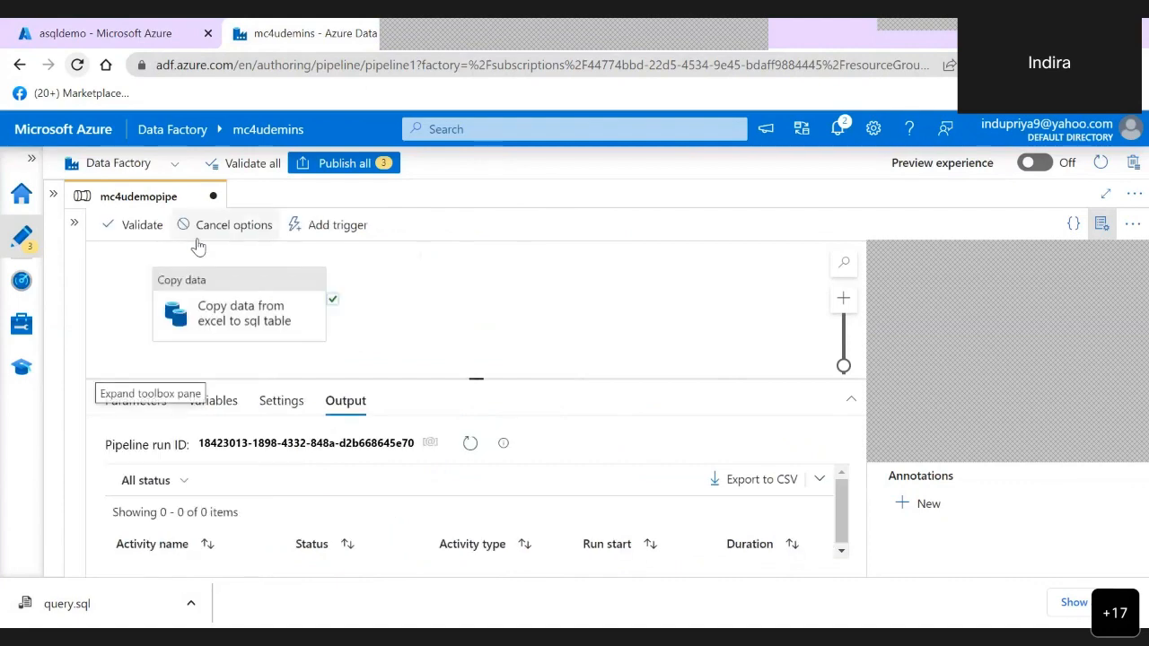
pyautogui.click(56, 197)
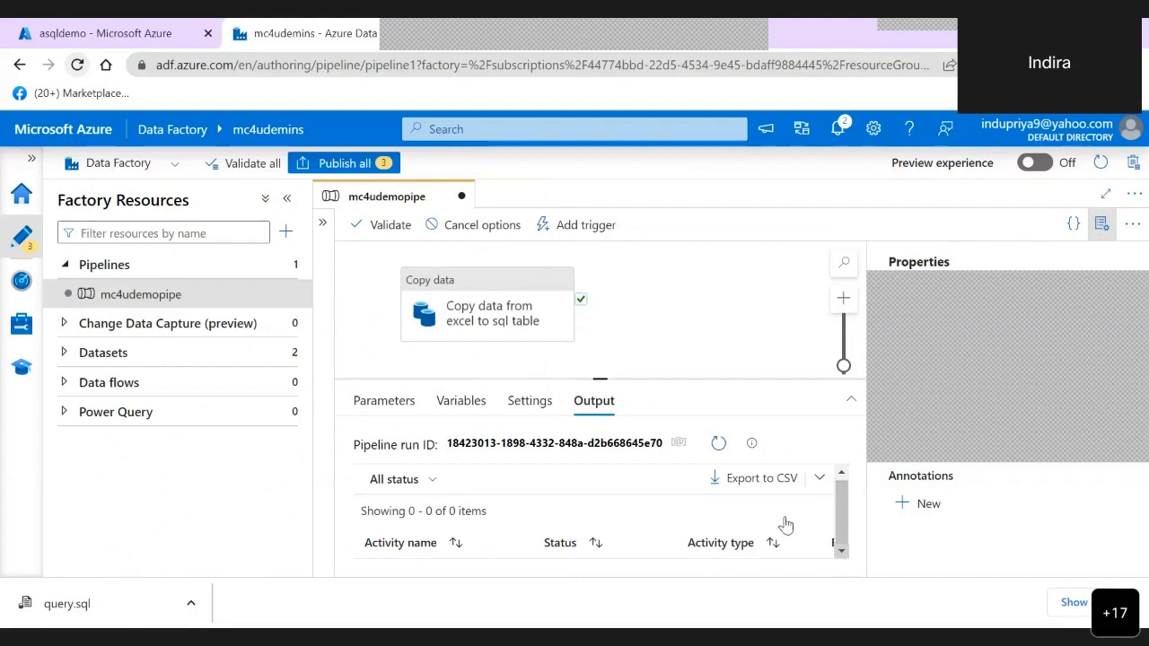
# - Review the column mapping of the copy activity
pyautogui.click(501, 285)
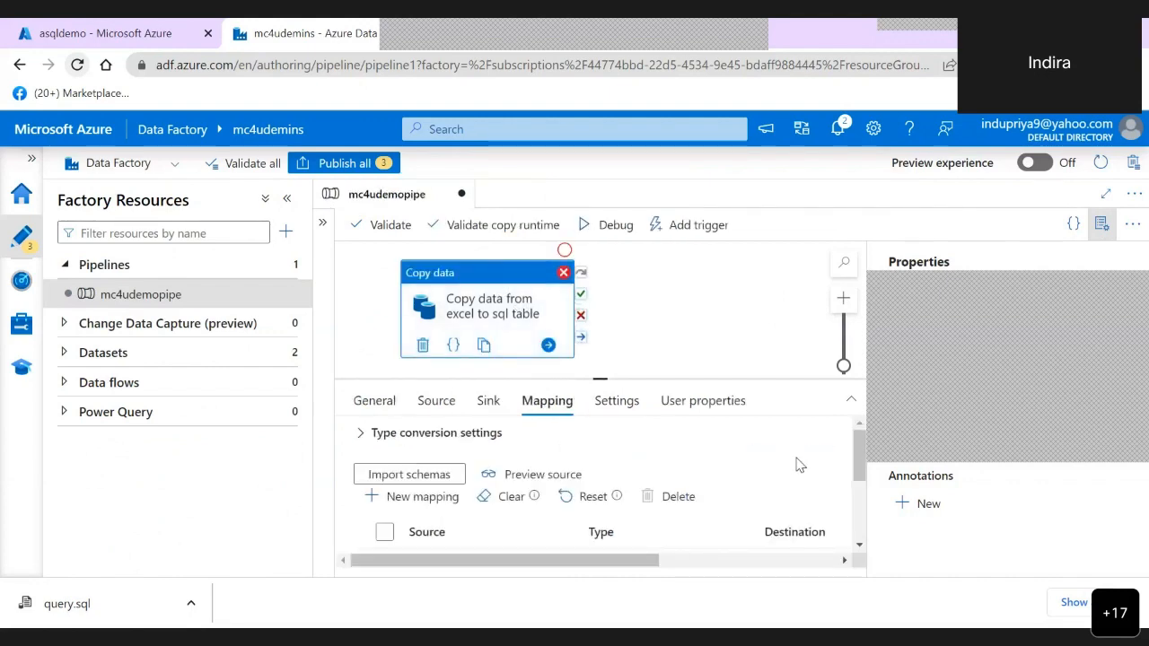
pyautogui.scroll(-5, 860, 454)
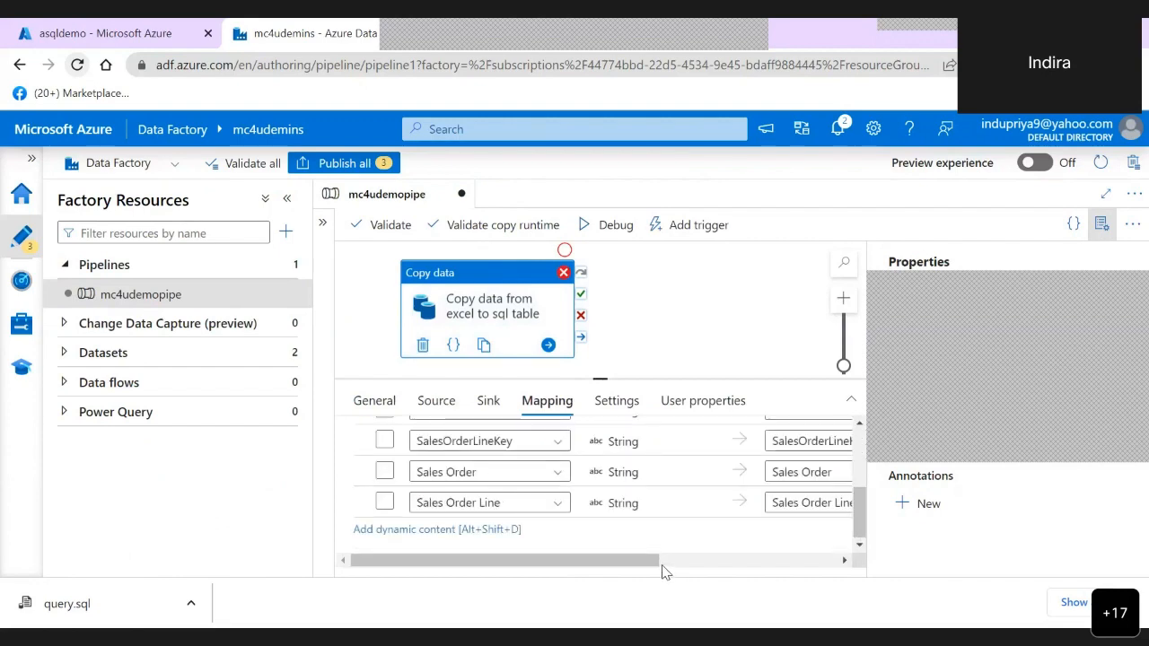
pyautogui.moveTo(654, 561); pyautogui.dragTo(412, 560)
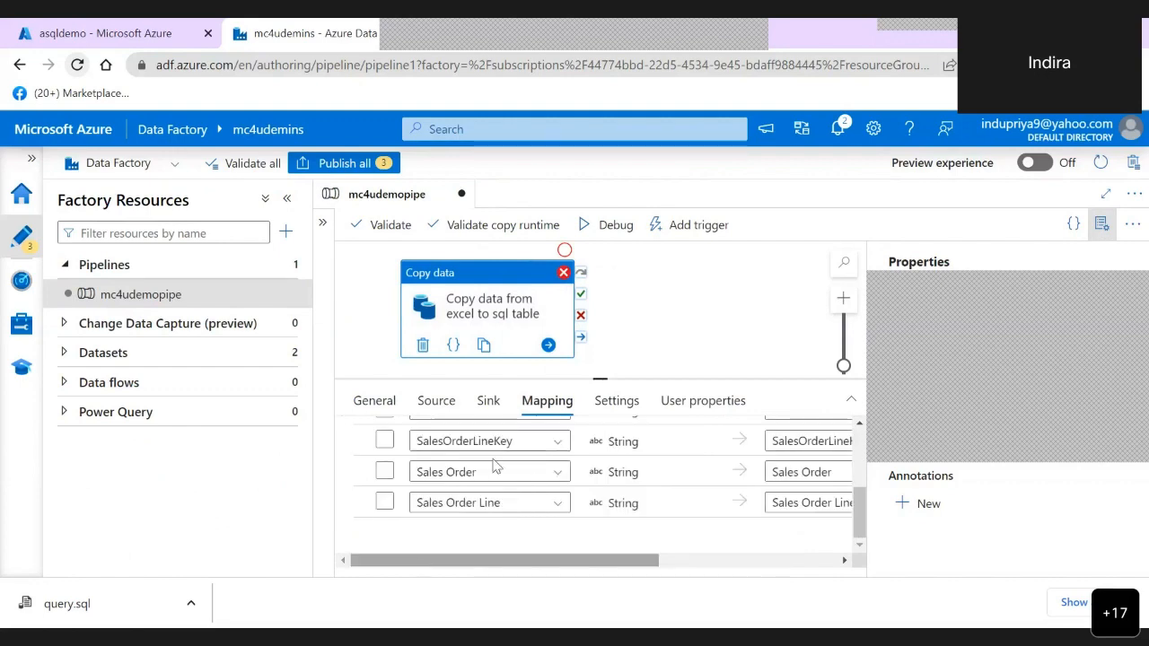
# - Debug mc4udemopipe again and examine the copy activity's error details for the client IP address that needs access
pyautogui.click(587, 228)
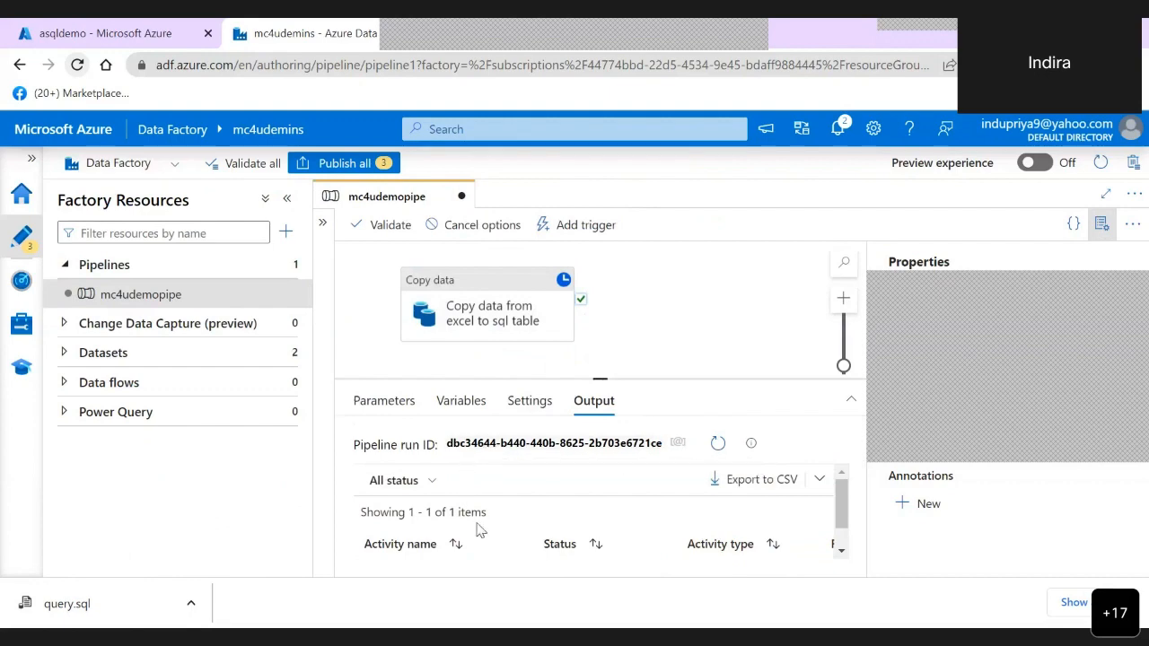
pyautogui.scroll(-1, 841, 518)
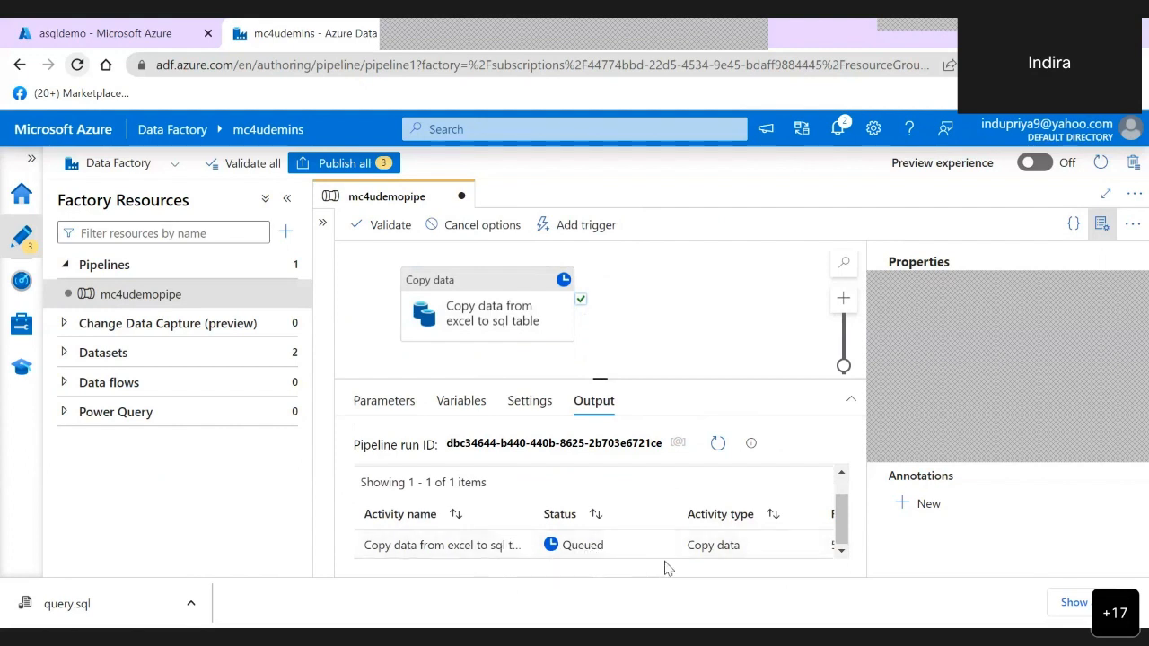
pyautogui.click(266, 198)
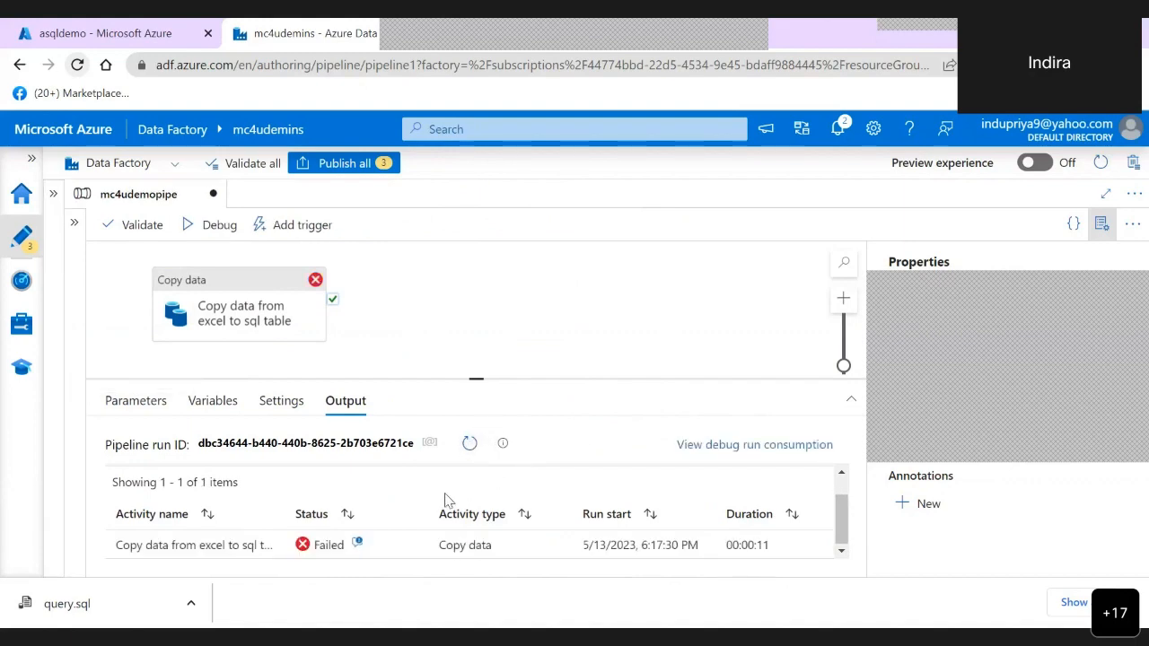
pyautogui.click(359, 545)
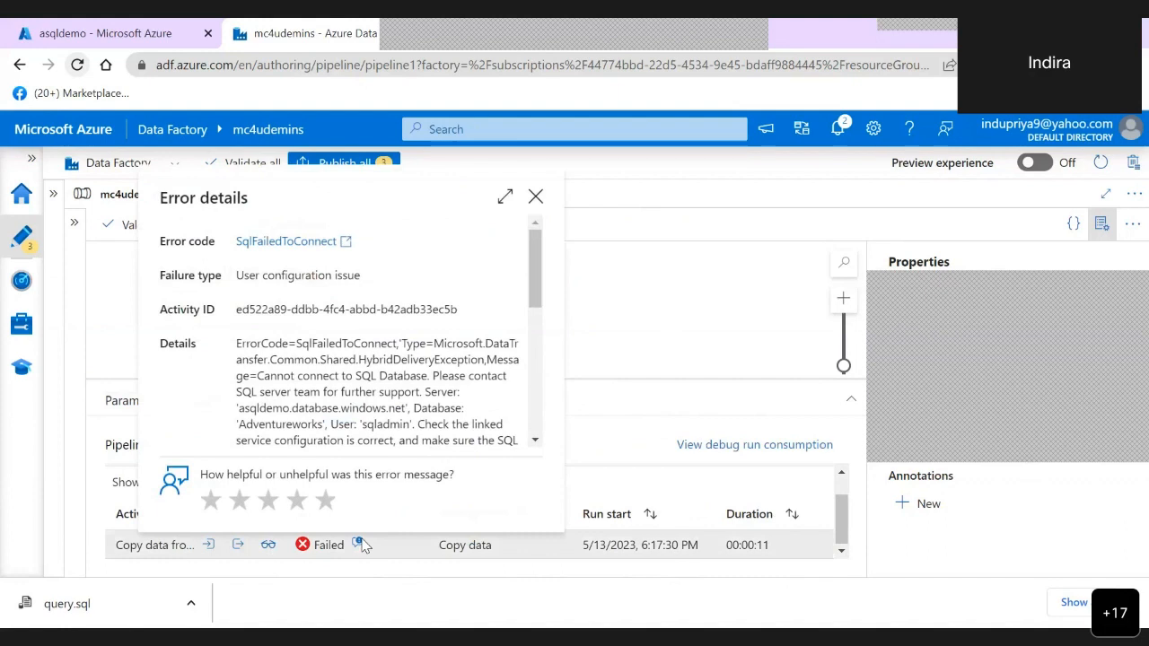
pyautogui.scroll(-1, 350, 332)
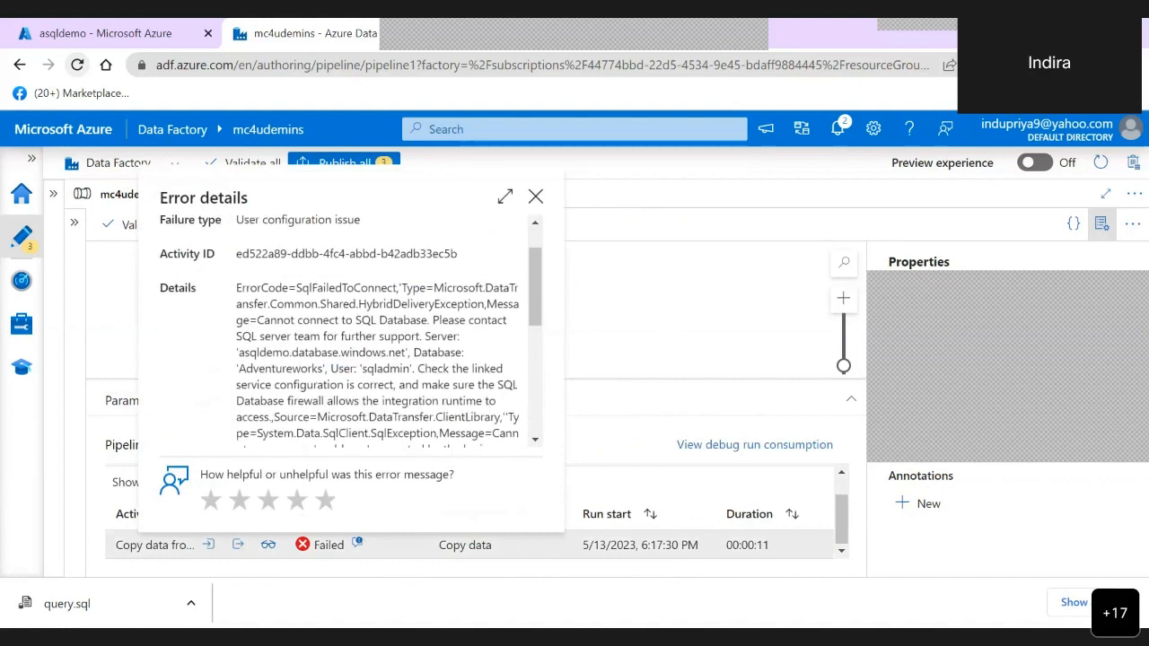
pyautogui.scroll(-1, 350, 333)
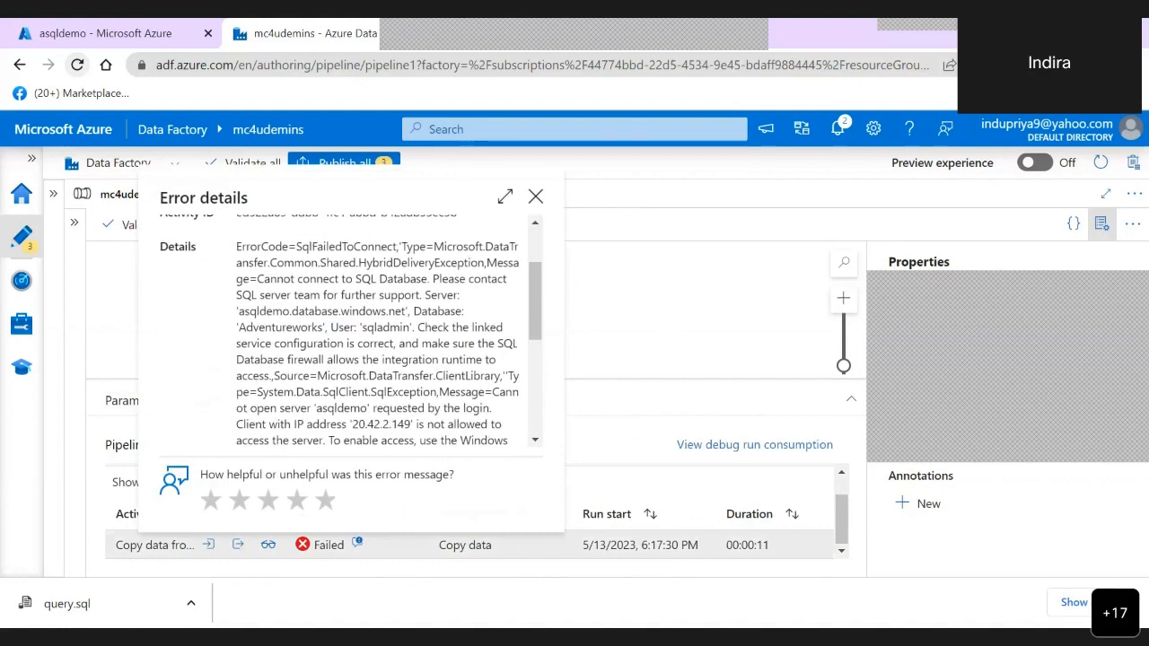
# - Read the rest of the copy activity's error details down to the source entry and close them
pyautogui.scroll(-1, 351, 332)
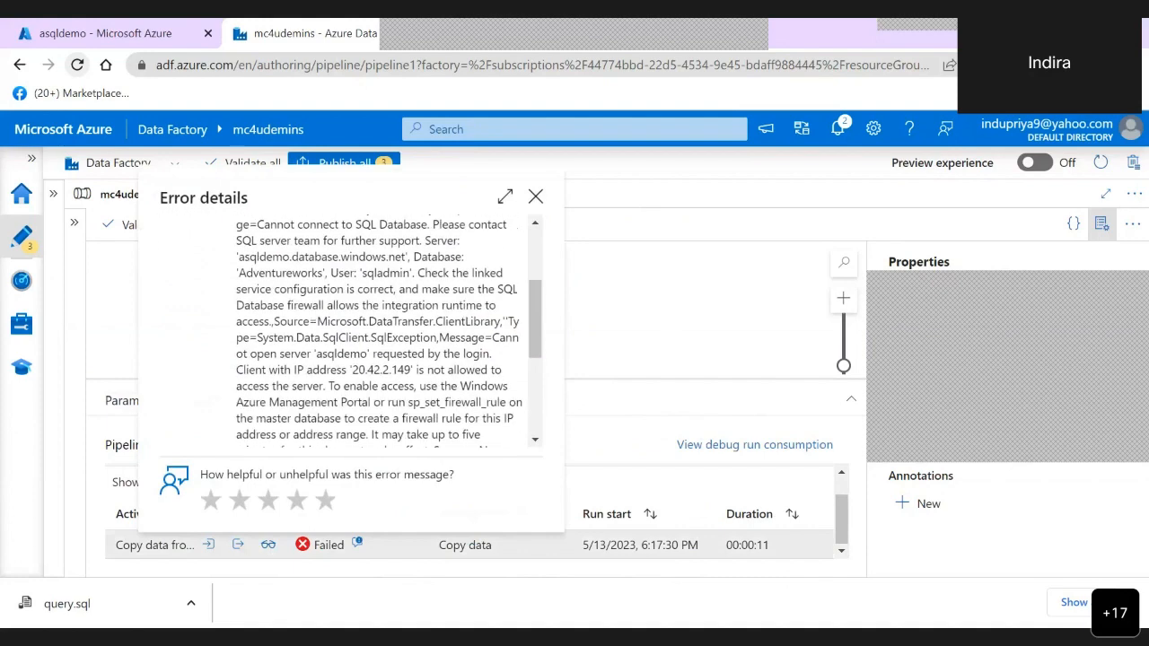
pyautogui.scroll(-1, 377, 332)
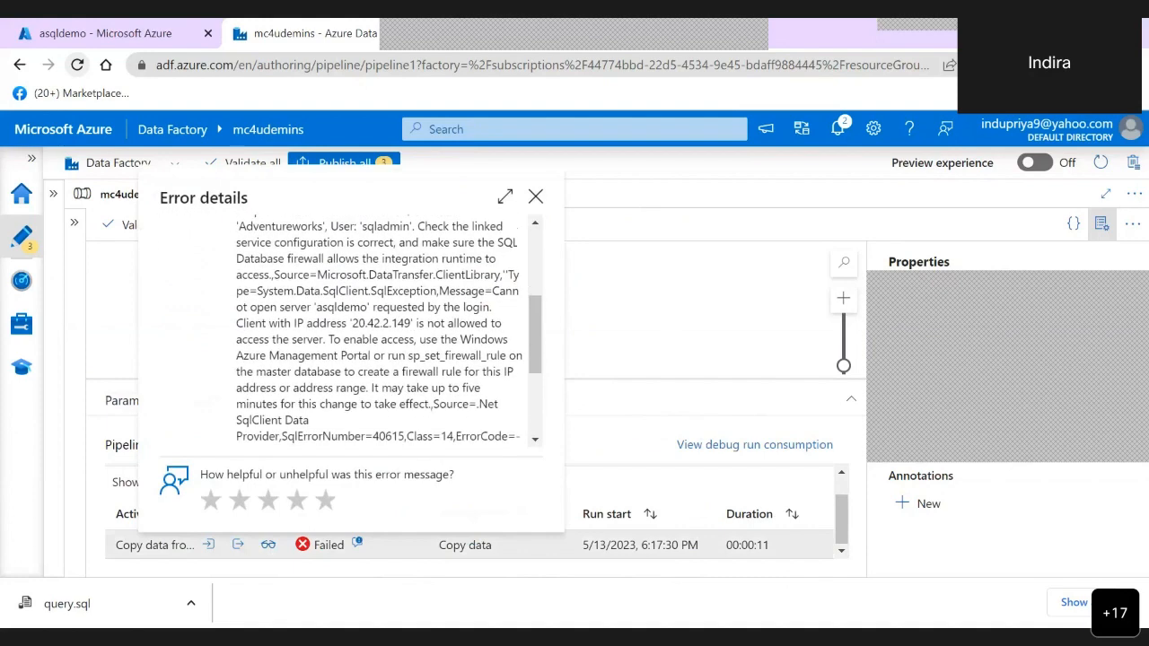
pyautogui.scroll(-1, 377, 332)
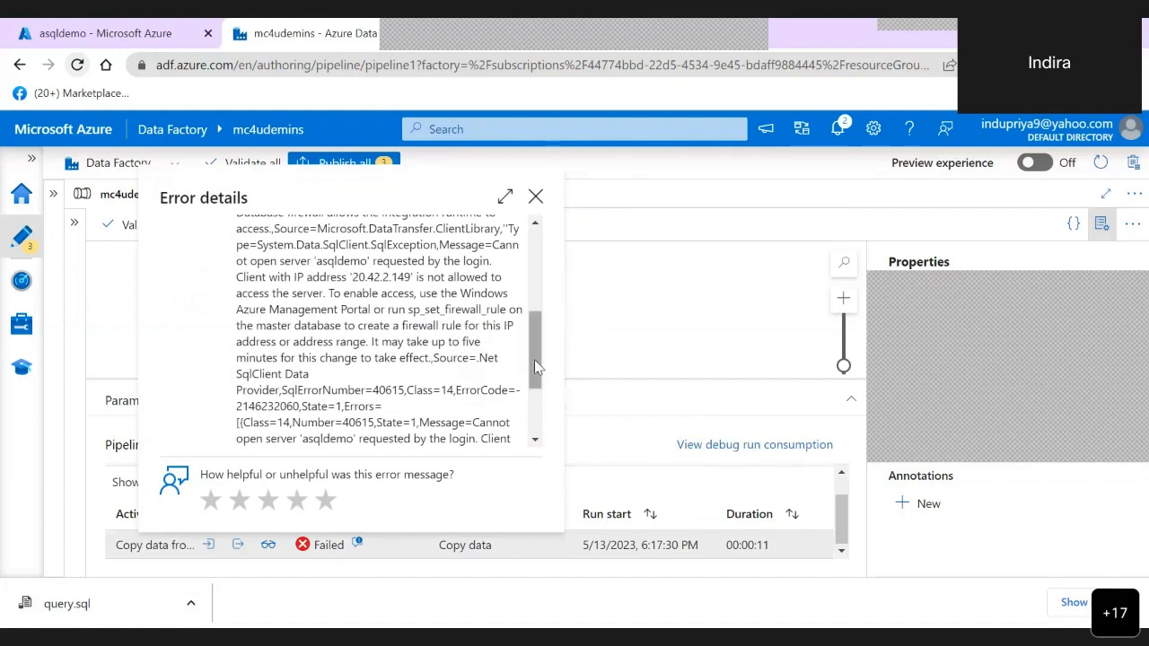
pyautogui.moveTo(534, 362); pyautogui.dragTo(529, 414)
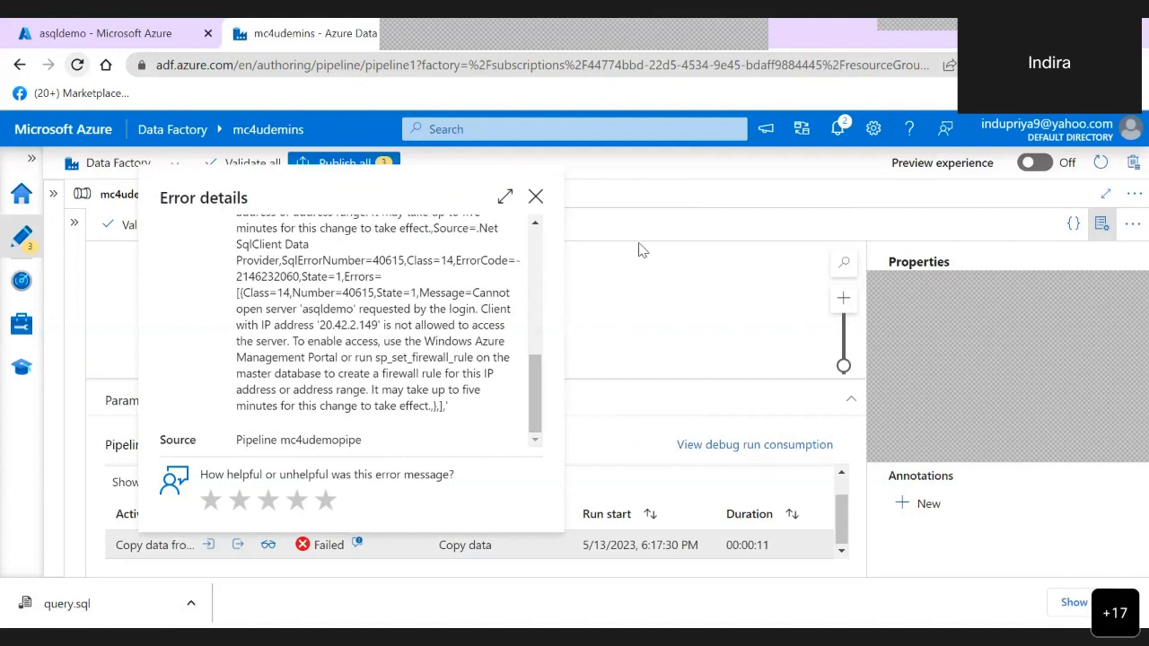
pyautogui.click(536, 197)
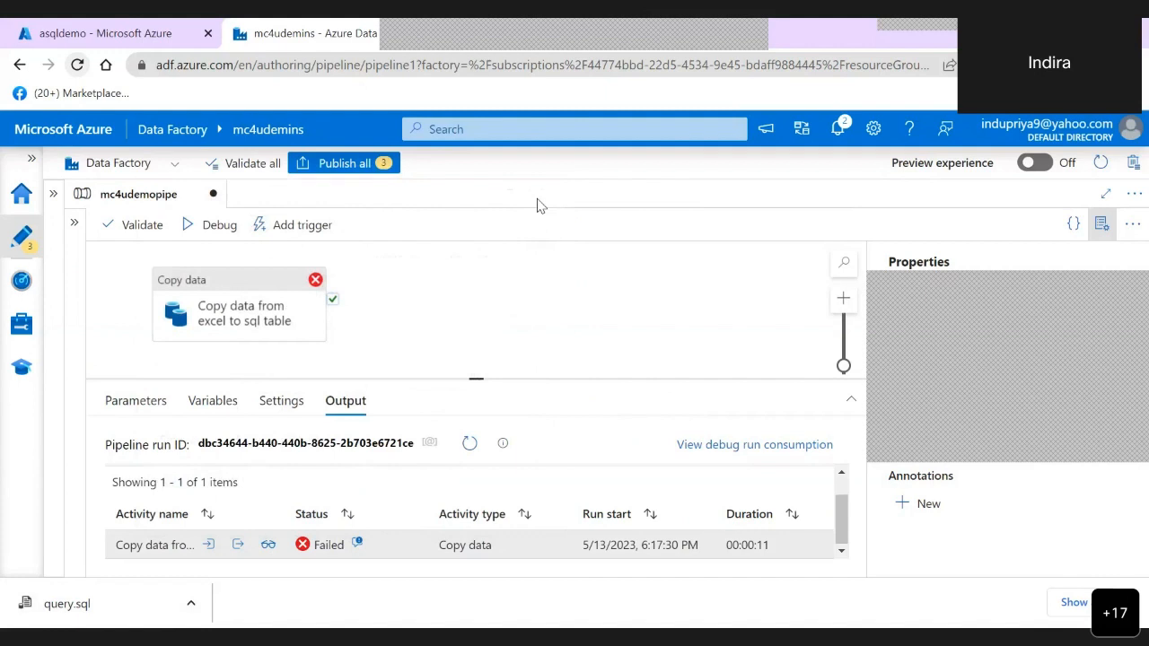
# - Show the factory resources with the datasets expanded, and select the Copy data from excel to sql table activity in mc4udemopipe
pyautogui.click(260, 283)
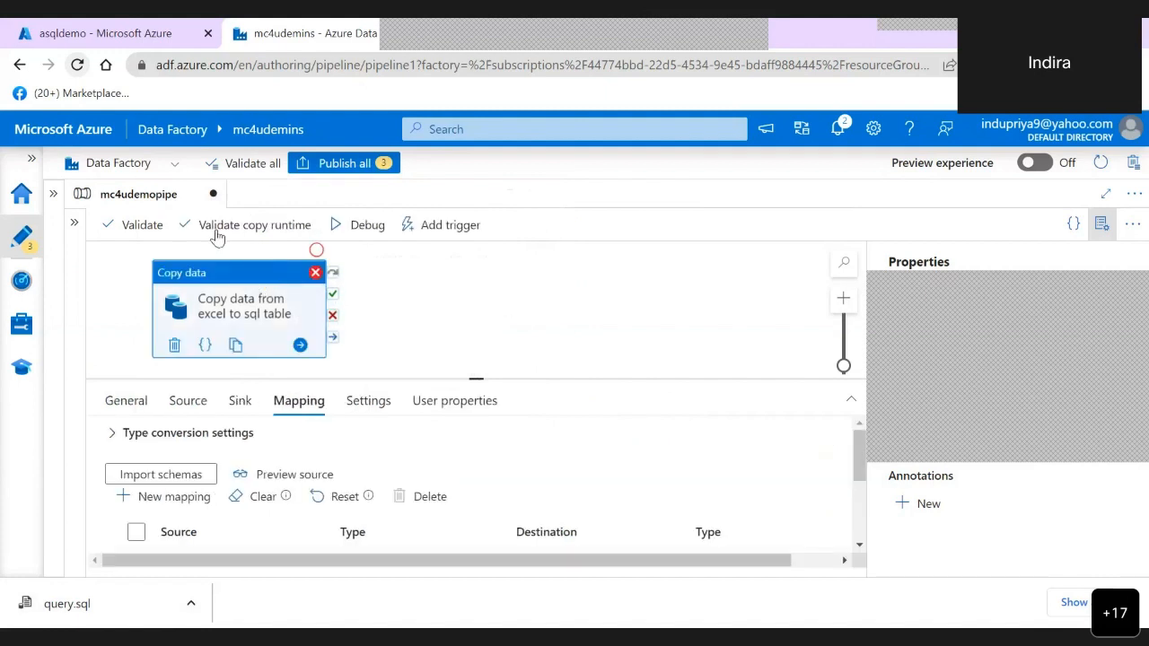
pyautogui.click(54, 194)
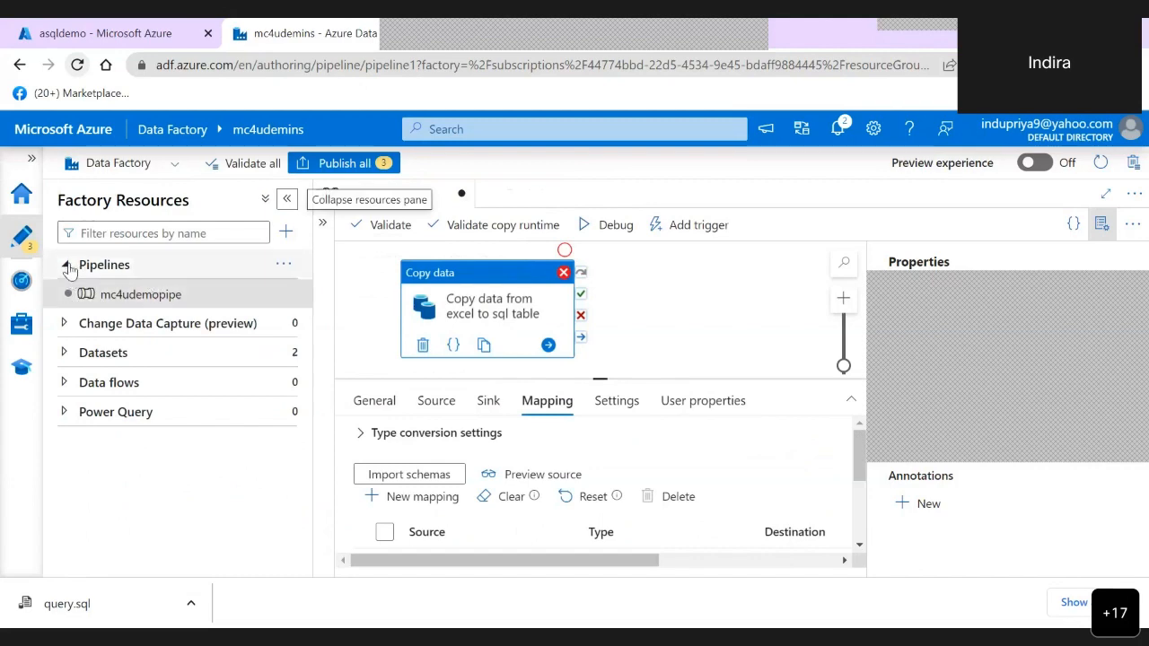
pyautogui.click(155, 302)
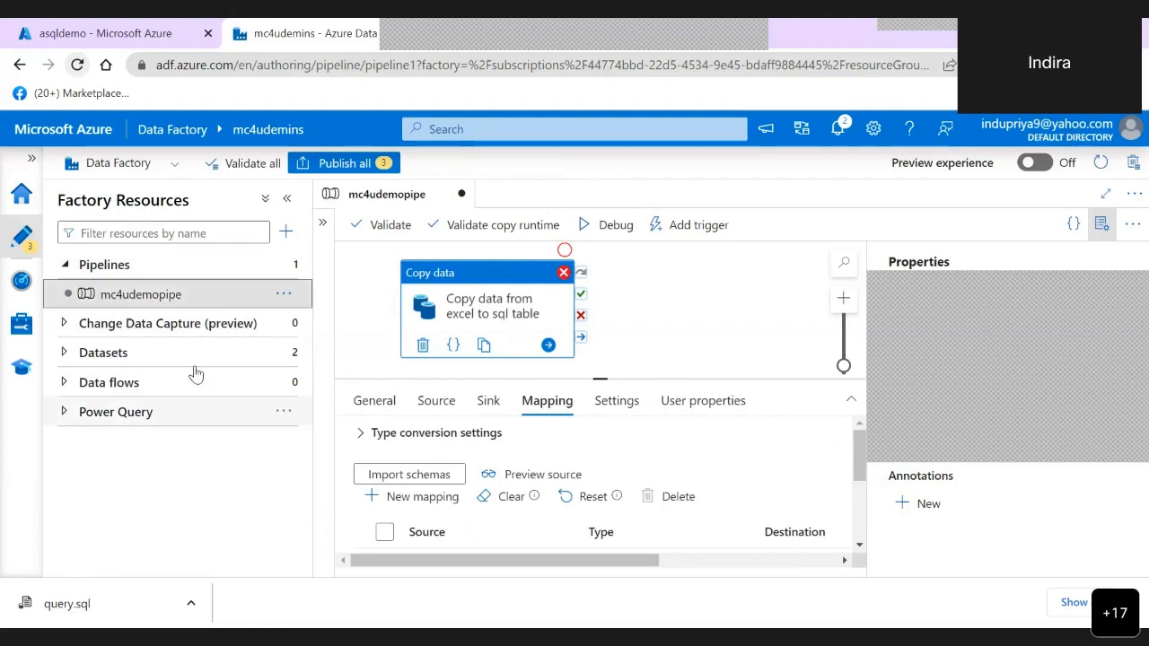
pyautogui.click(63, 355)
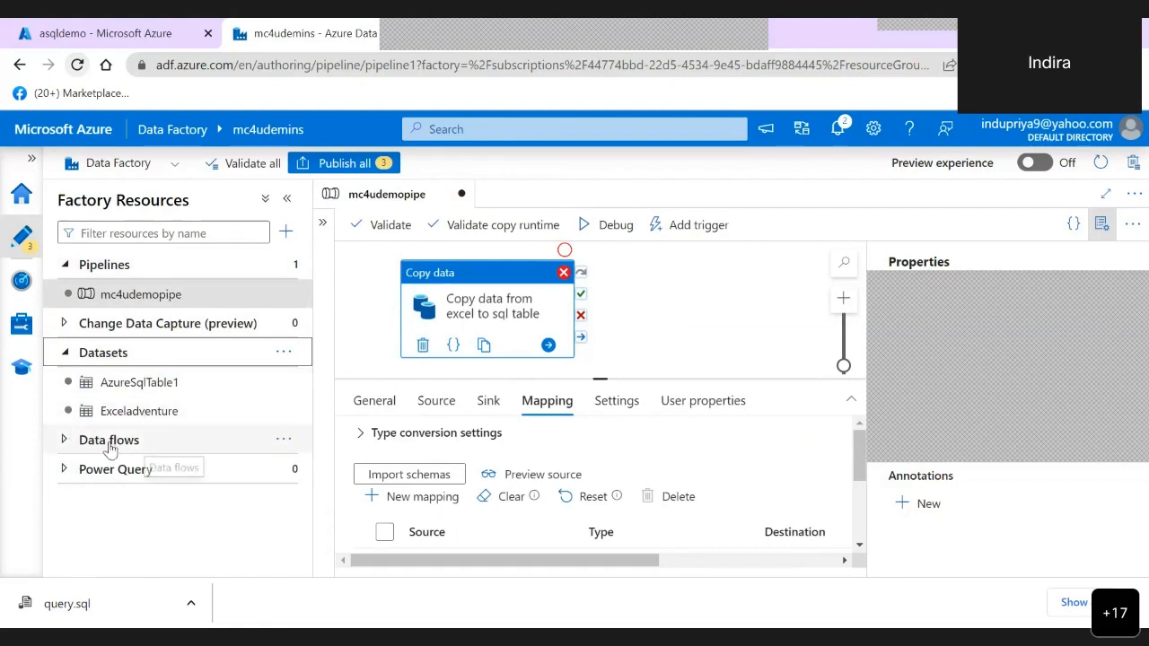
pyautogui.click(662, 280)
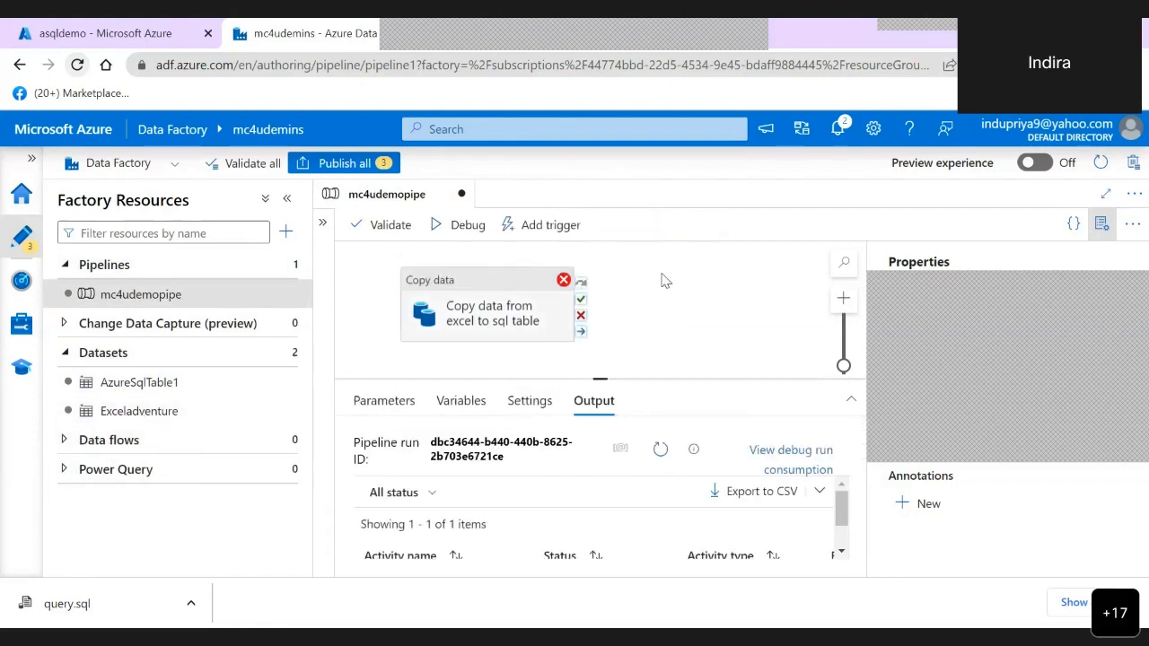
pyautogui.click(480, 286)
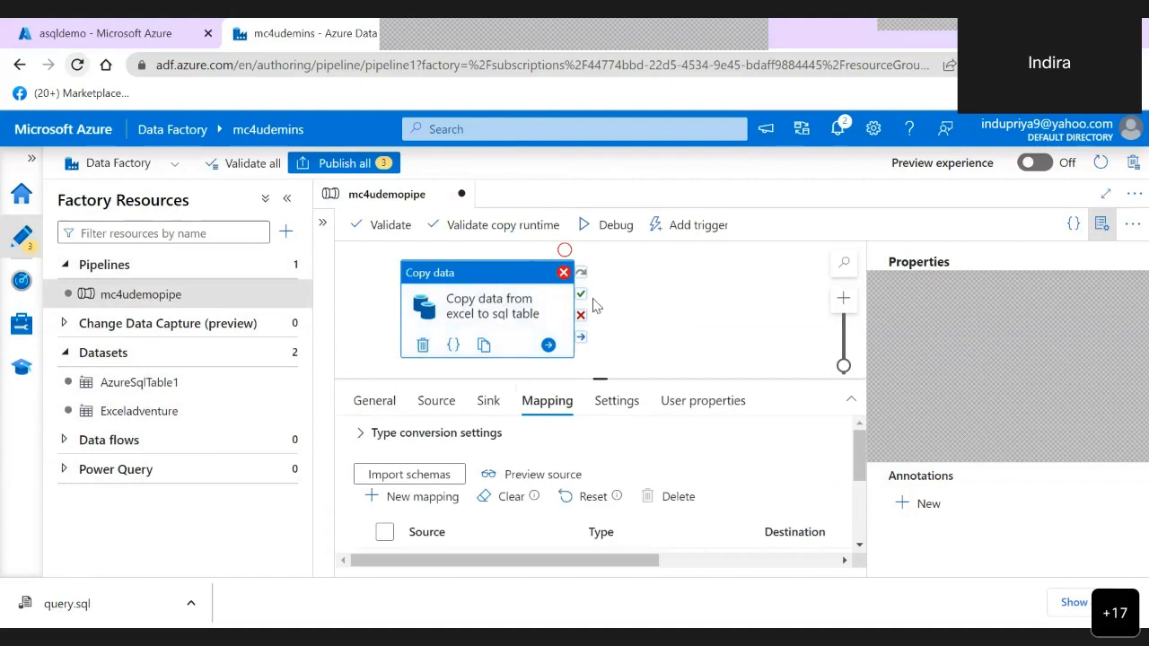
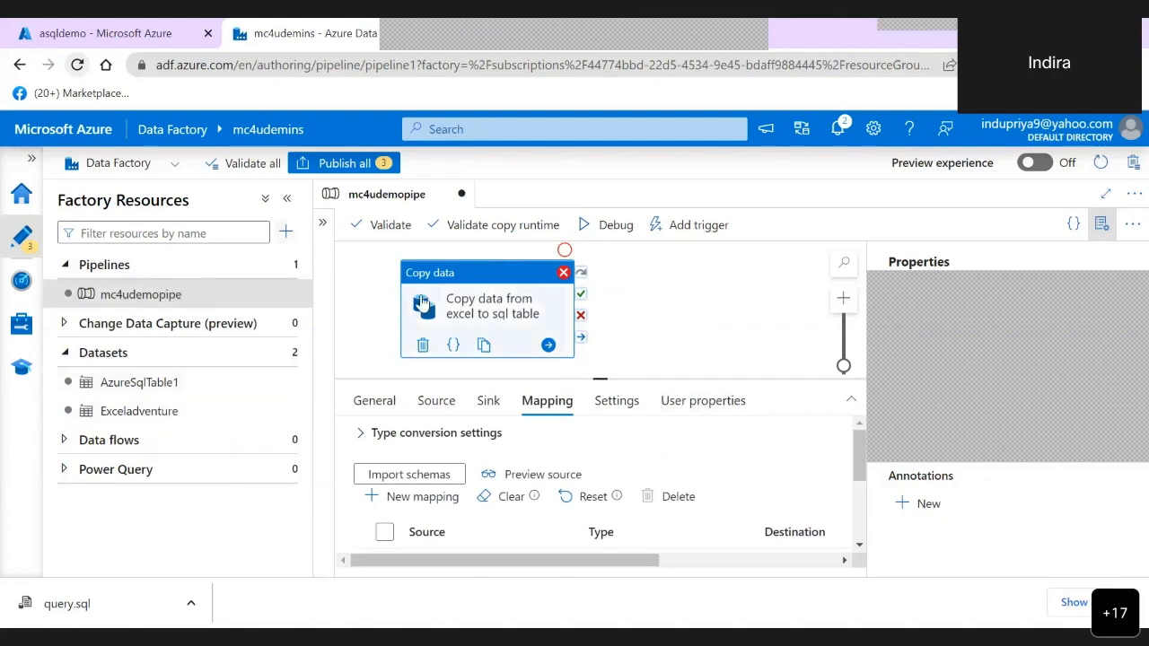
# - Publish all pending changes for mc4udemopipe and its two datasets, and review the copy activity's column mapping
pyautogui.click(363, 169)
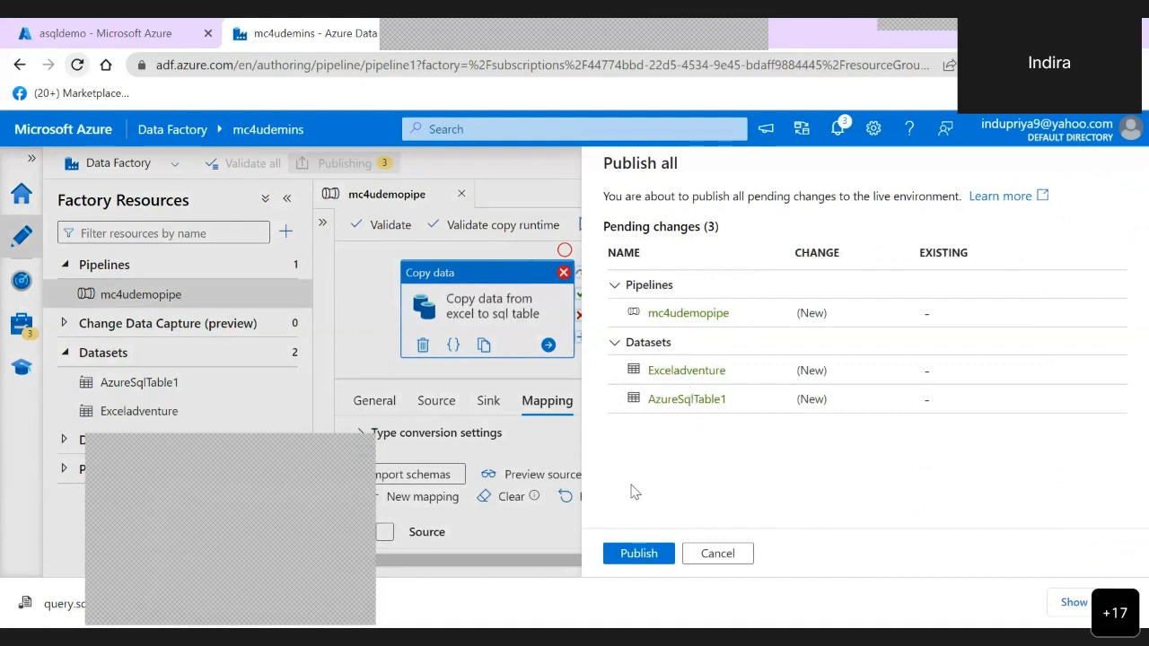
pyautogui.click(649, 557)
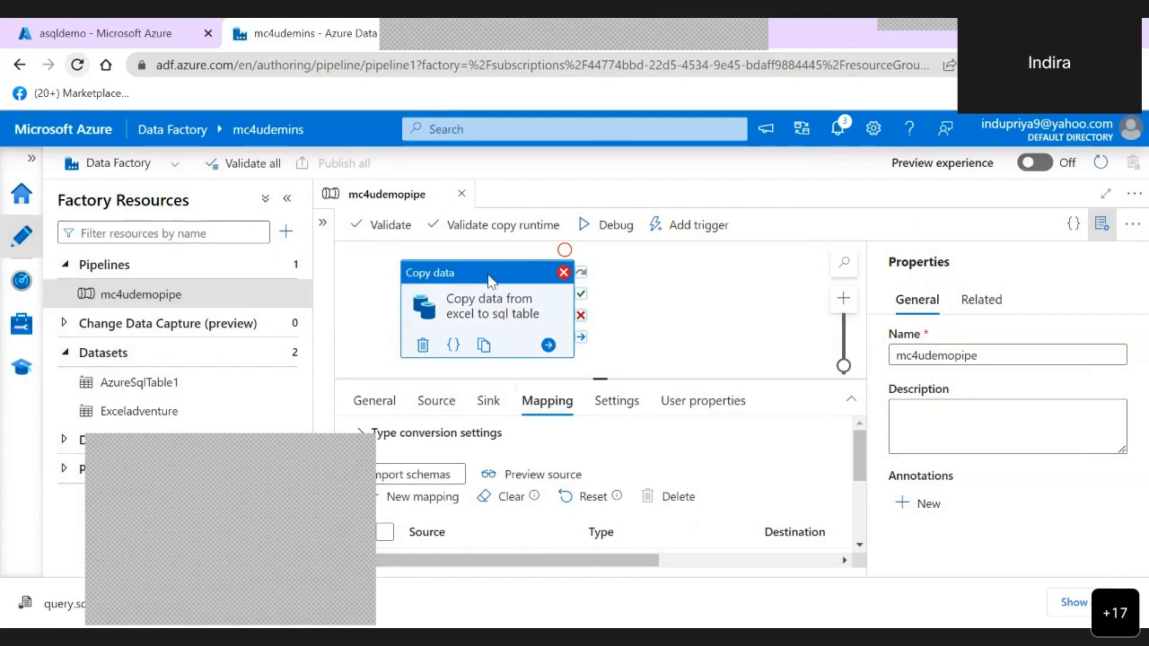
pyautogui.scroll(-5, 611, 476)
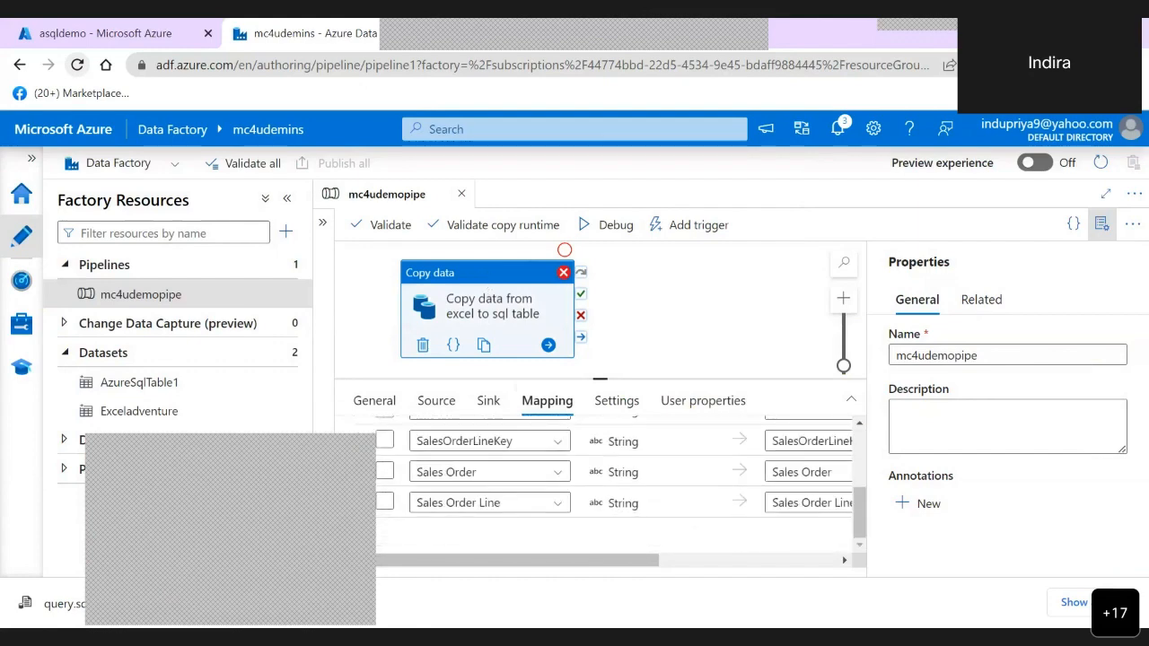
# - Debug mc4udemopipe, read the client IP and firewall rule passages in the copy activity's error details, and close them
pyautogui.click(610, 225)
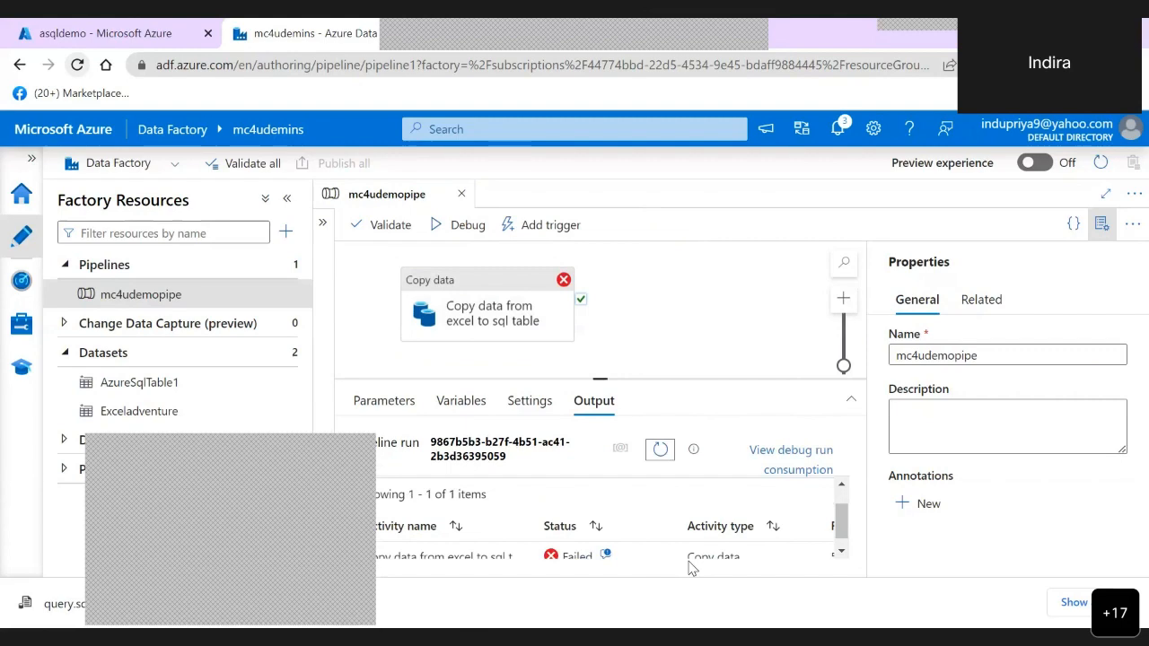
pyautogui.click(606, 556)
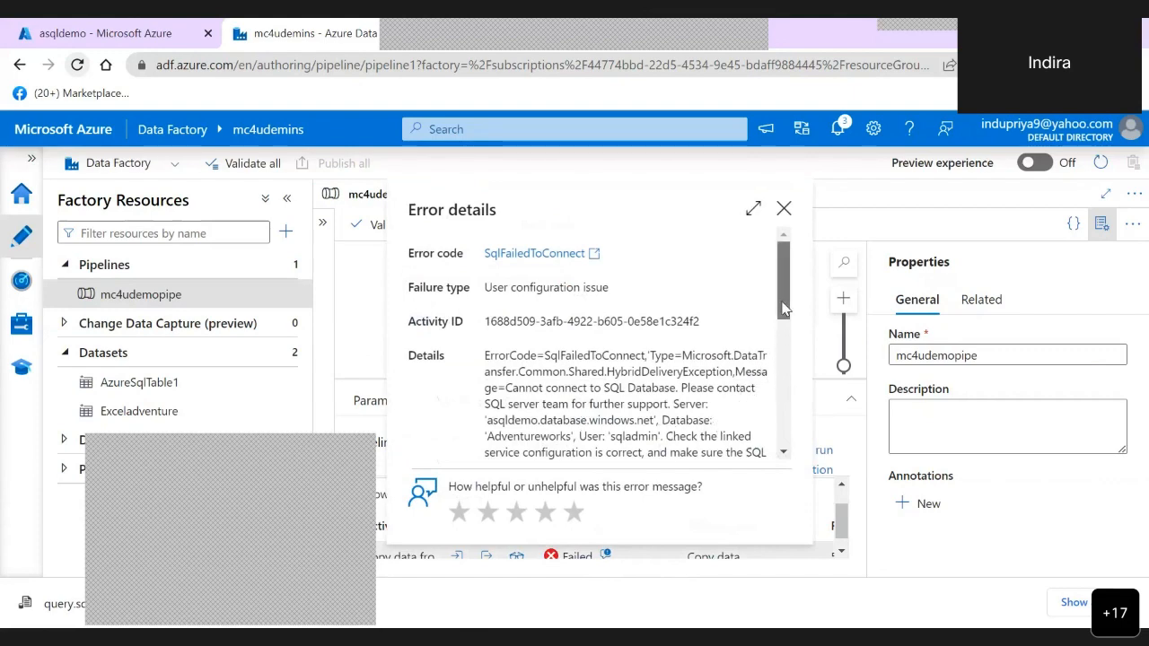
pyautogui.scroll(-1, 783, 339)
pyautogui.scroll(-1, 784, 341)
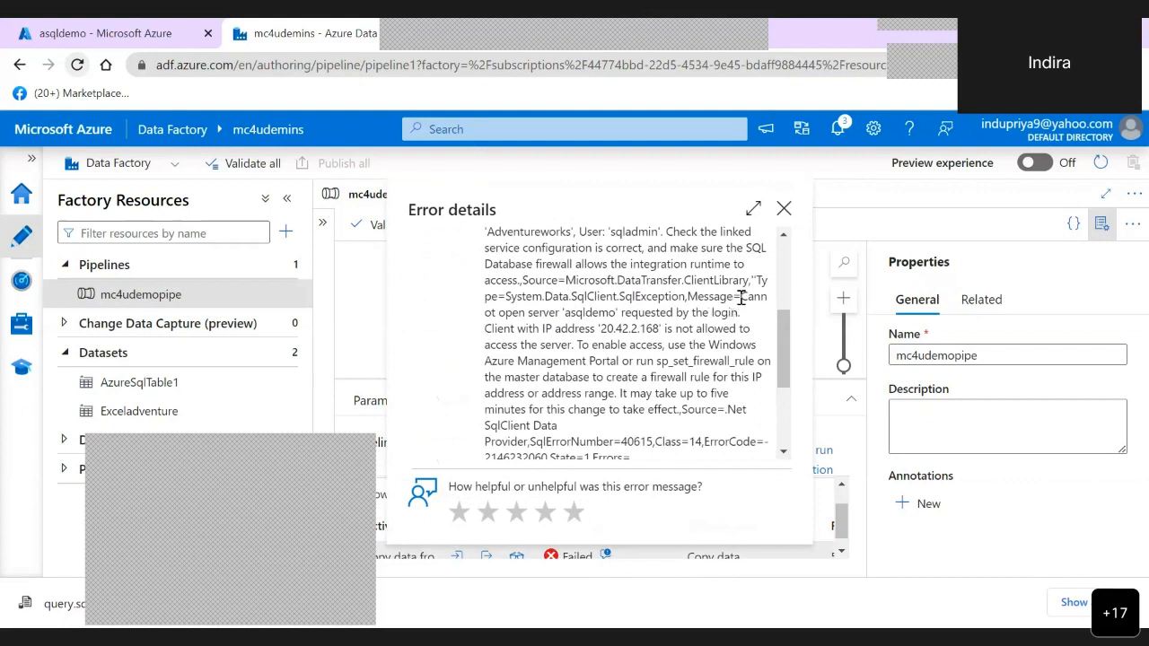
pyautogui.moveTo(742, 299); pyautogui.dragTo(720, 361)
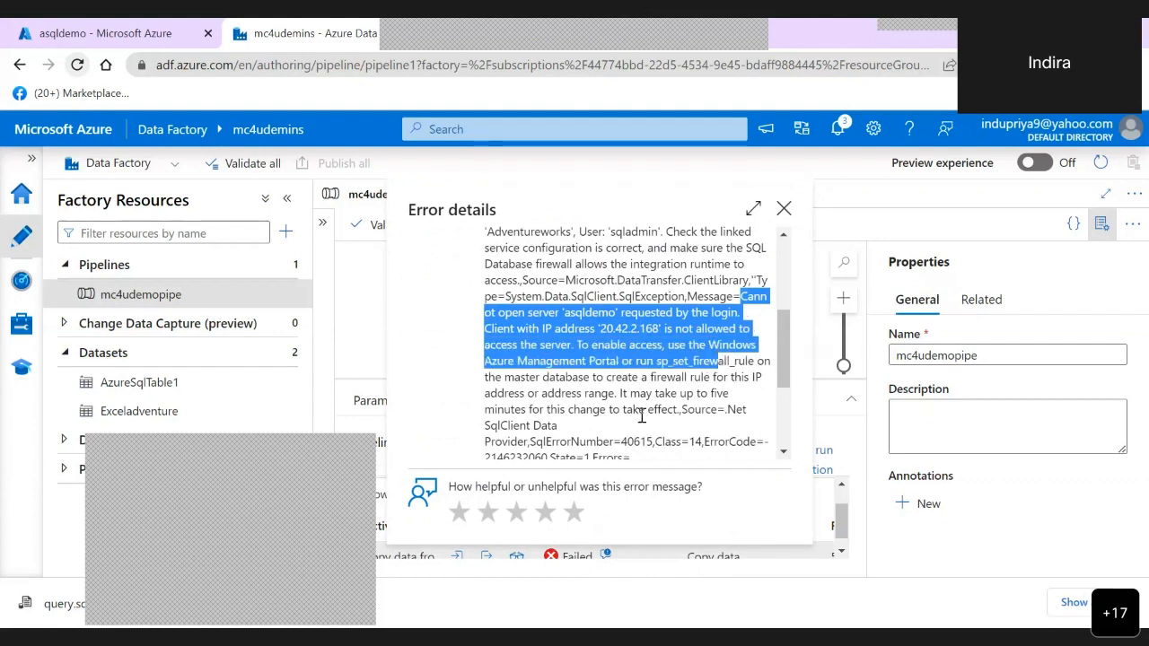
pyautogui.click(624, 395)
pyautogui.moveTo(640, 395); pyautogui.dragTo(606, 429)
pyautogui.click(606, 429)
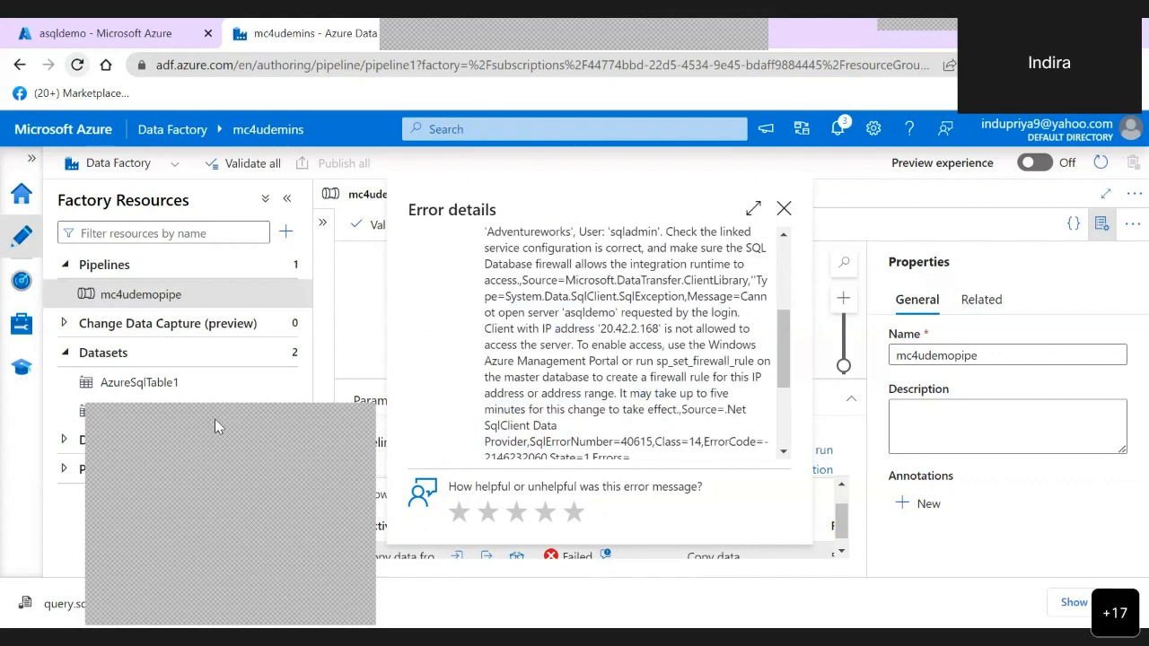
pyautogui.click(784, 210)
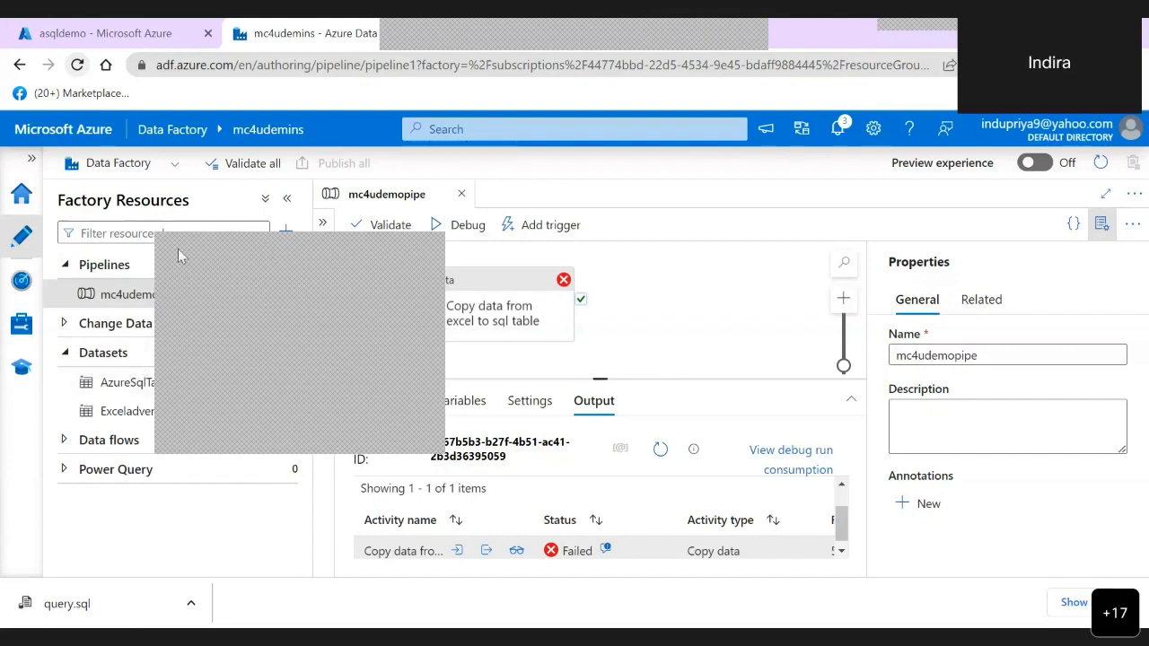
# - Look over the factory's home page, the monitored pipeline runs and the integration runtimes, and return to authoring mc4udemopipe
pyautogui.click(24, 197)
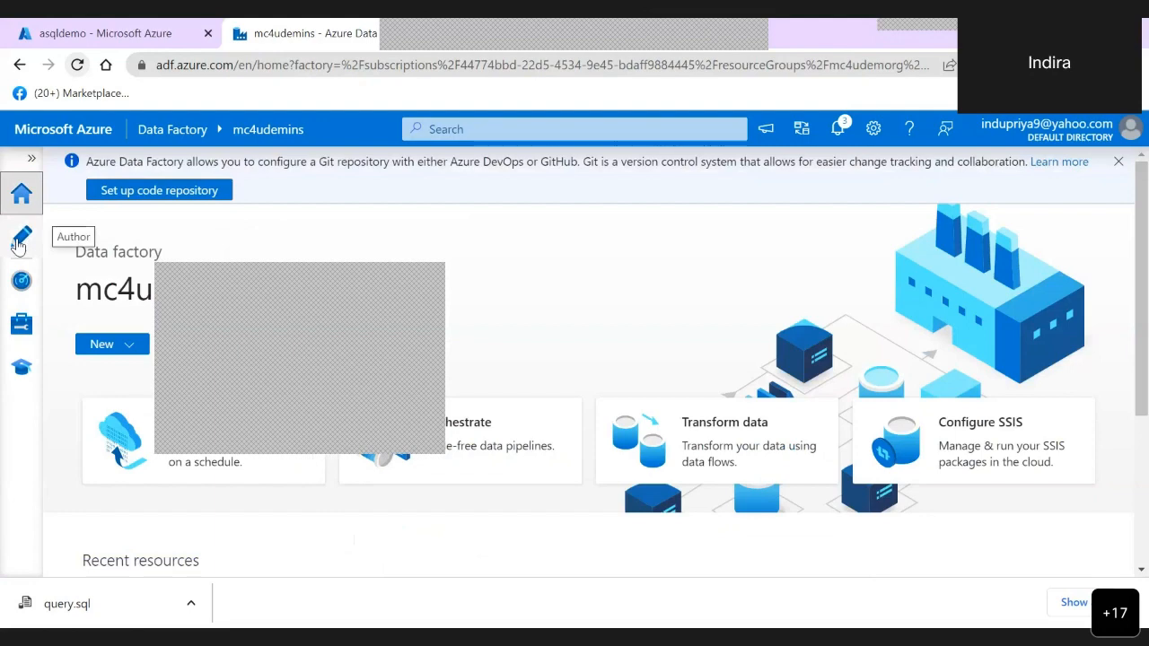
pyautogui.click(20, 240)
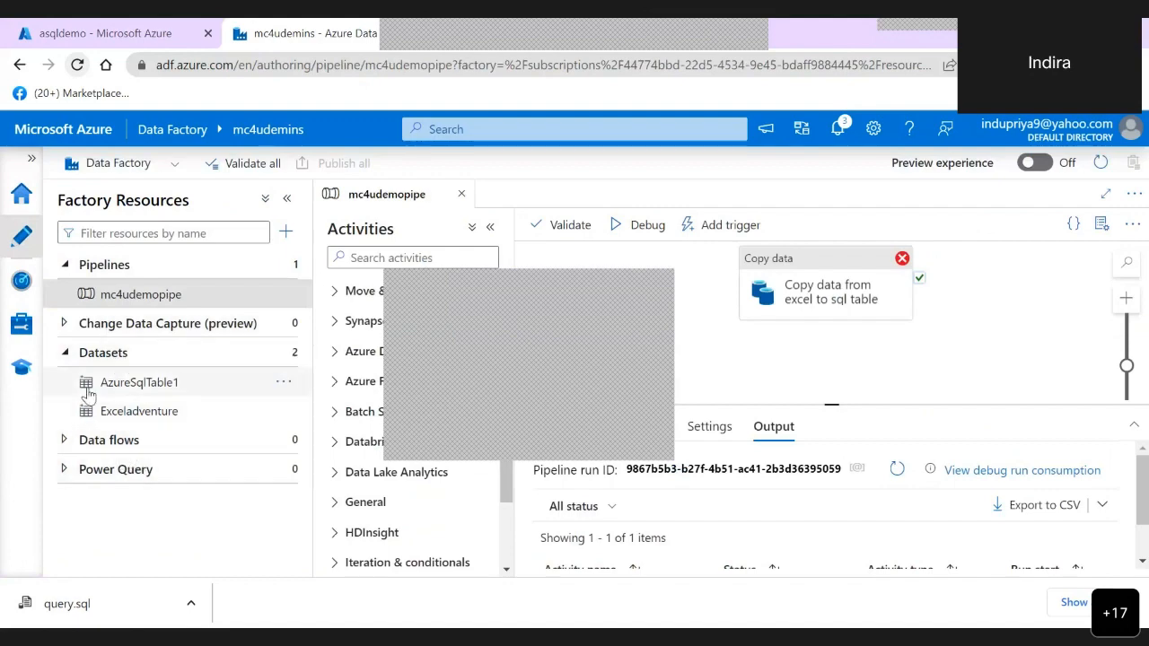
pyautogui.click(22, 283)
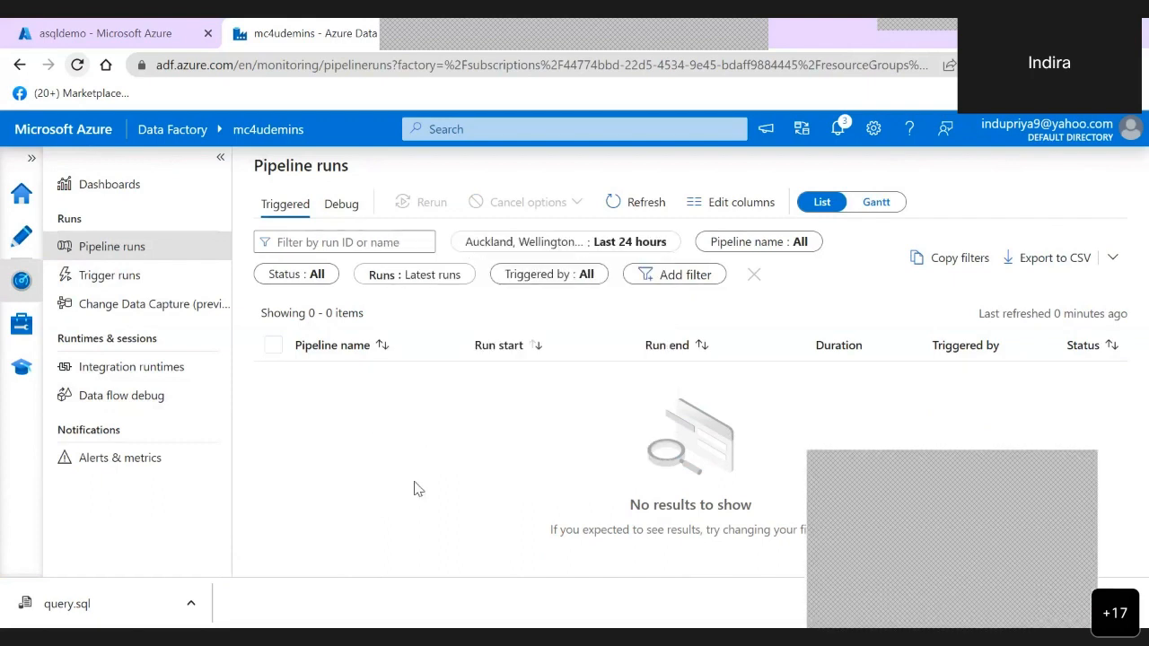
pyautogui.click(121, 371)
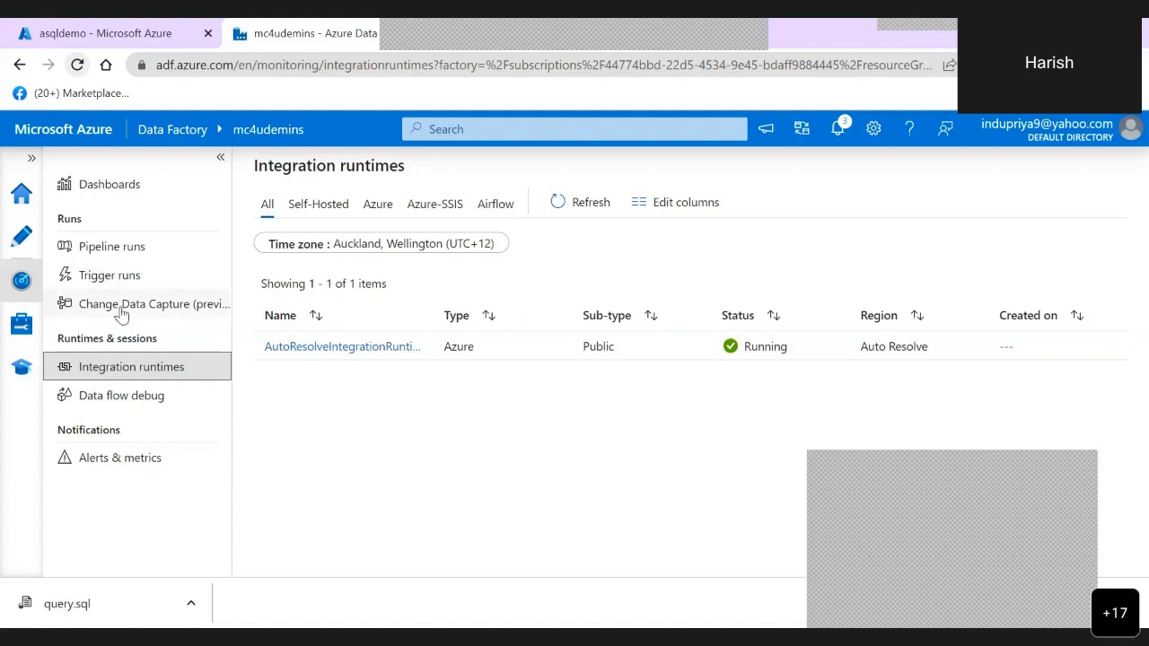
pyautogui.click(21, 237)
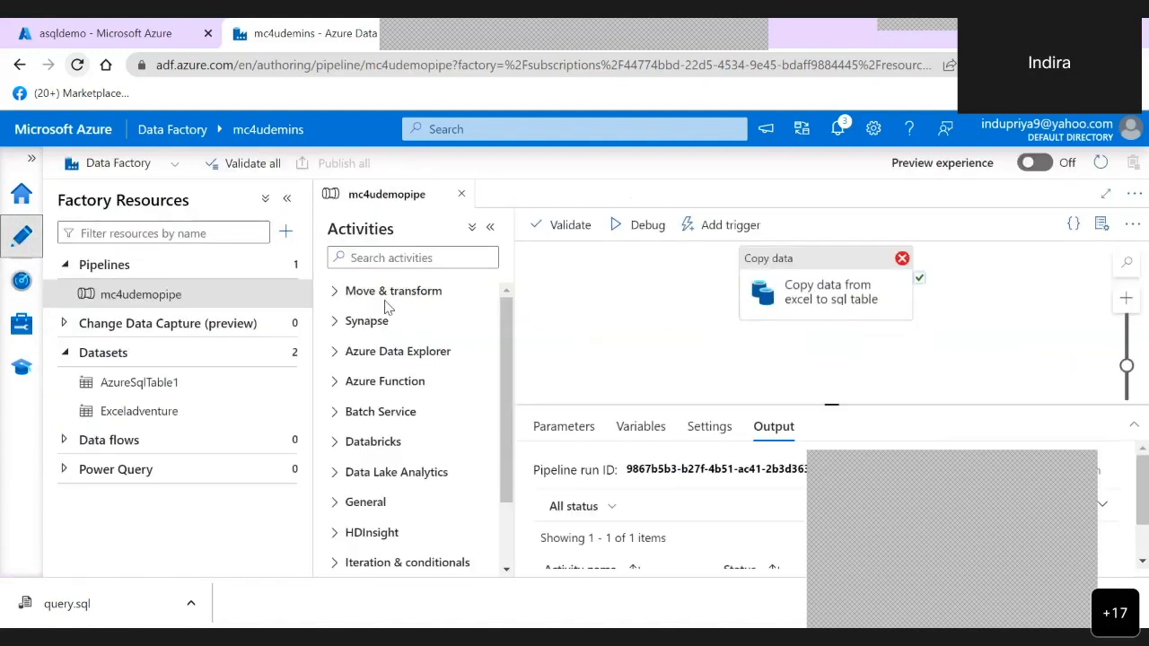
# - Debug mc4udemopipe again and check the asqldemo server's existing firewall rules in the Azure portal before returning to the factory
pyautogui.click(793, 288)
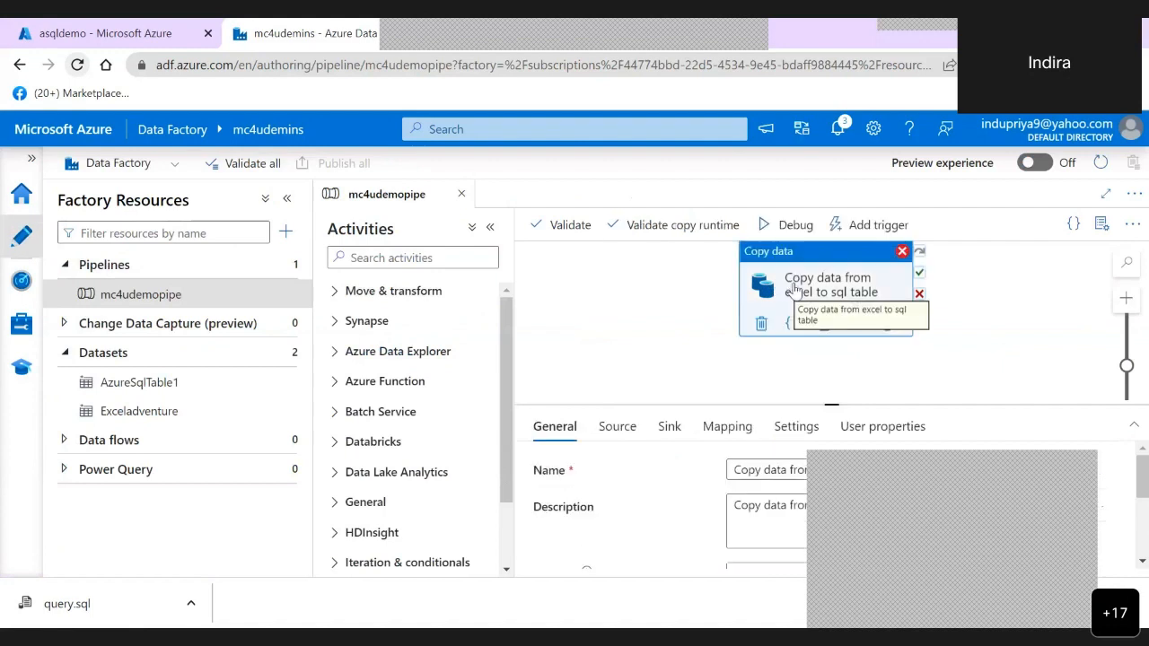
pyautogui.click(794, 226)
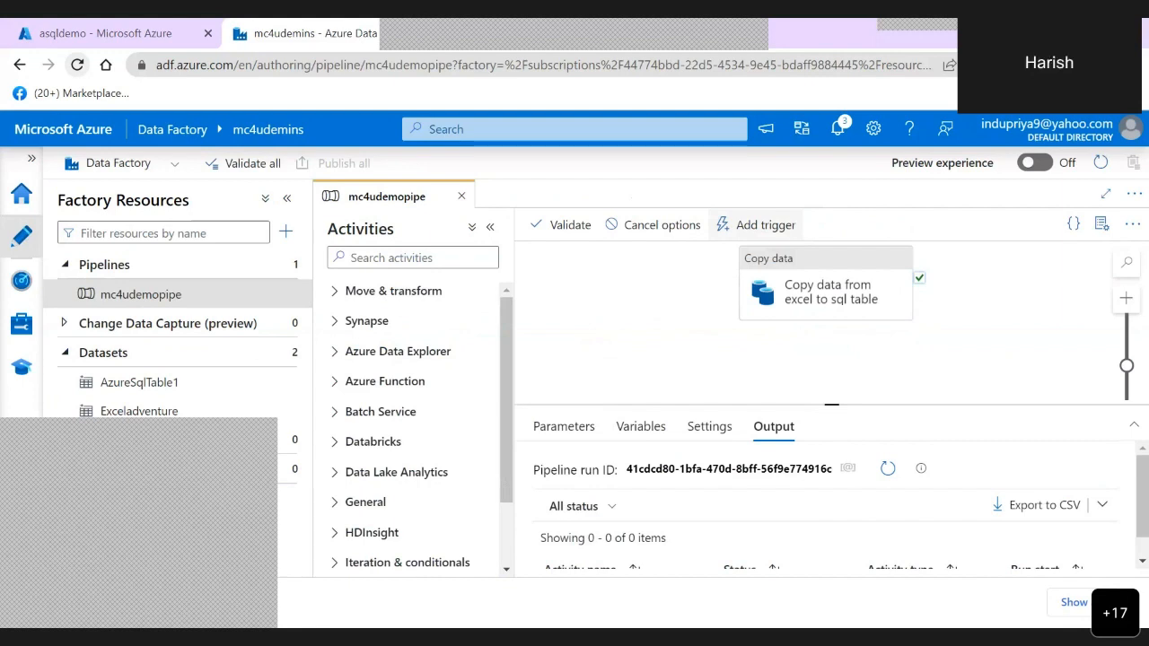
pyautogui.click(117, 34)
pyautogui.rightClick(117, 34)
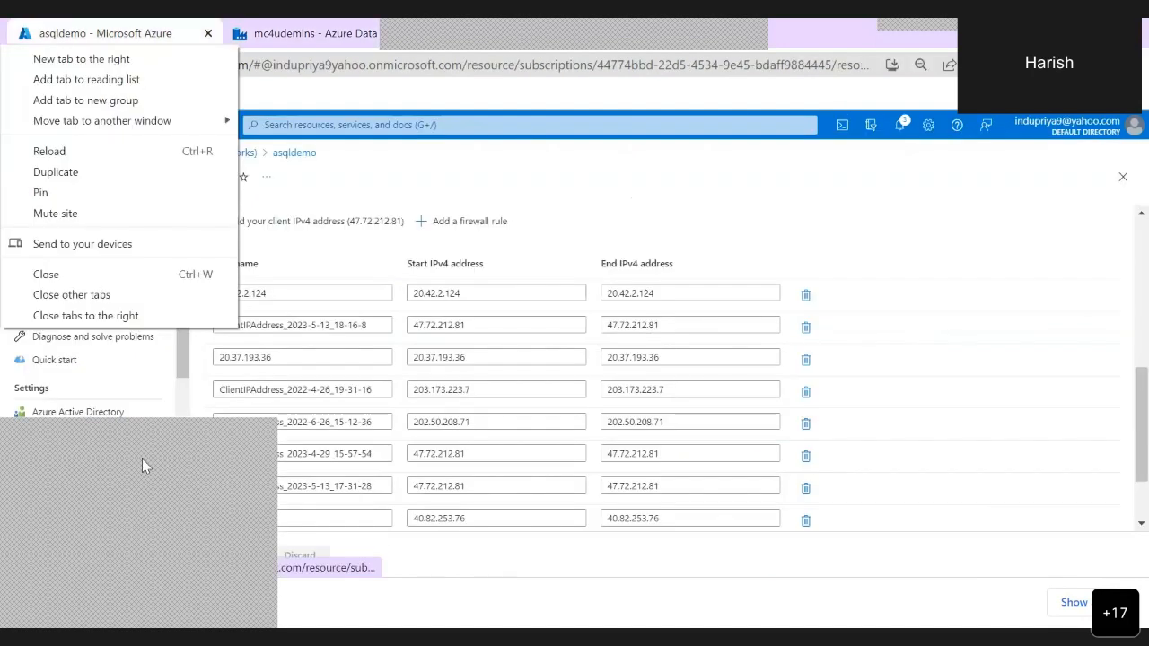
pyautogui.click(142, 465)
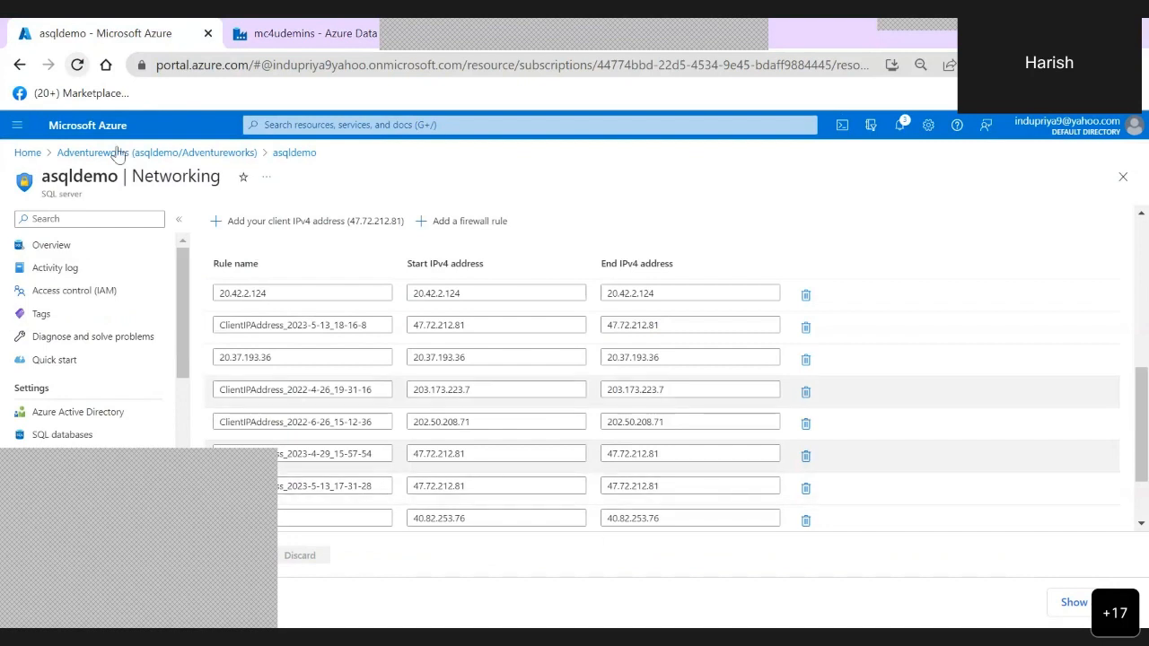
pyautogui.click(286, 36)
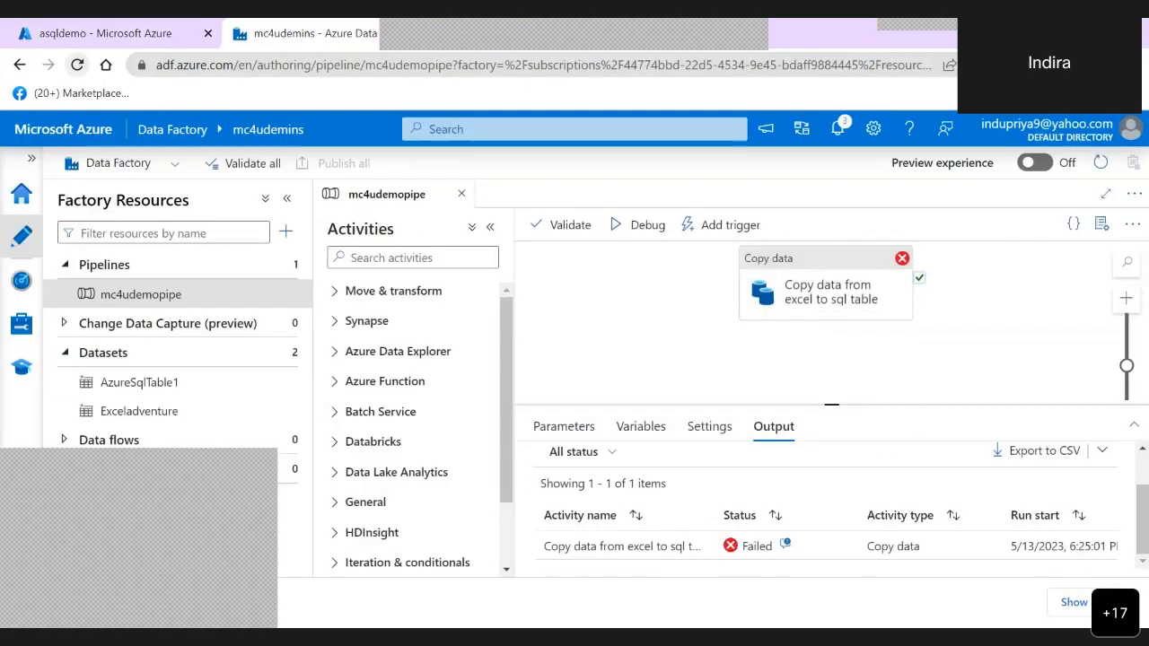
# - Find the blocked client IP address in the new run's copy activity error details and copy it
pyautogui.click(786, 544)
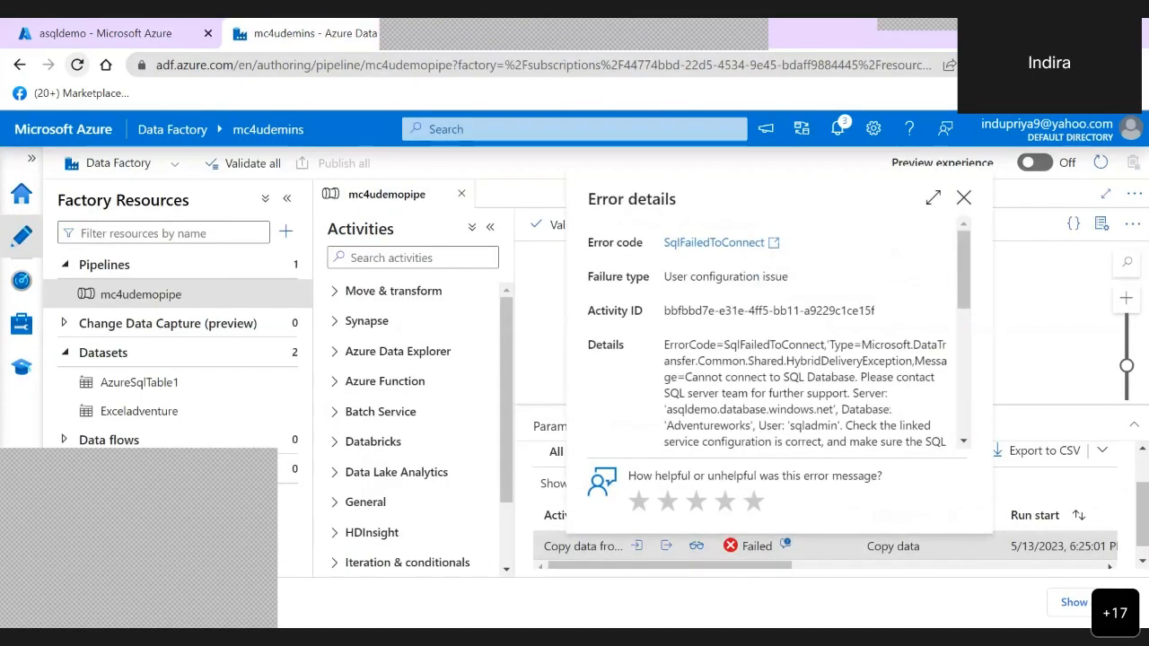
pyautogui.scroll(-5, 805, 377)
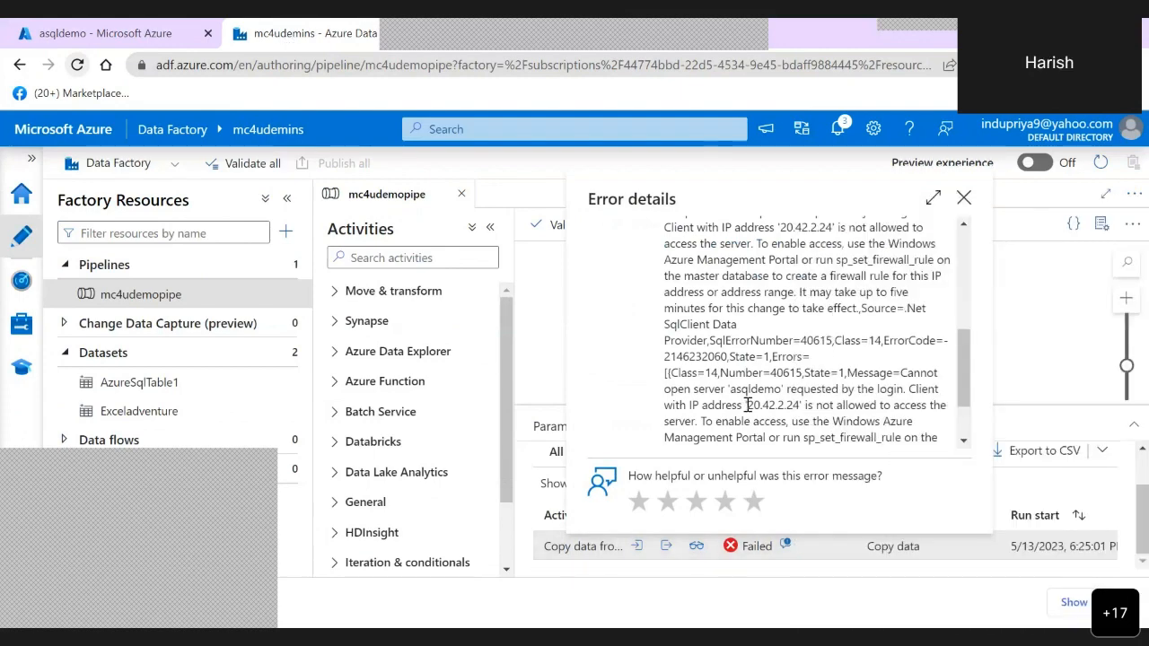
pyautogui.moveTo(747, 405); pyautogui.dragTo(799, 406)
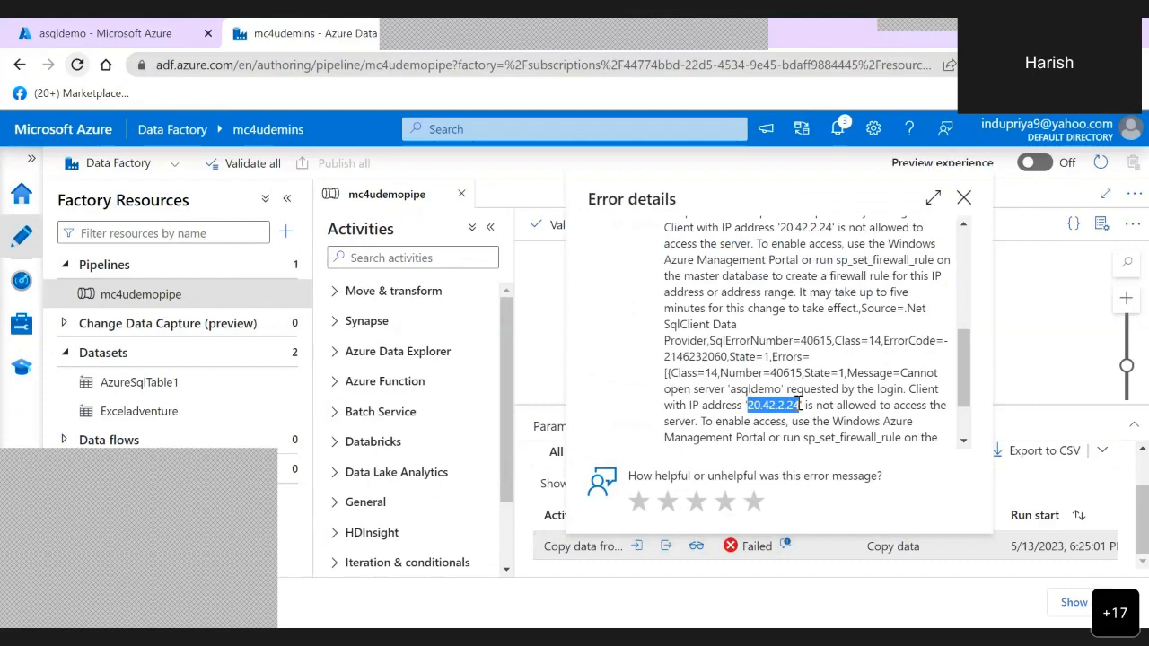
# - Add a firewall rule named 20.42.2.24 to the asqldemo server, covering 20.42.2.24 to 20.42.2.240, and save the networking settings
pyautogui.click(129, 34)
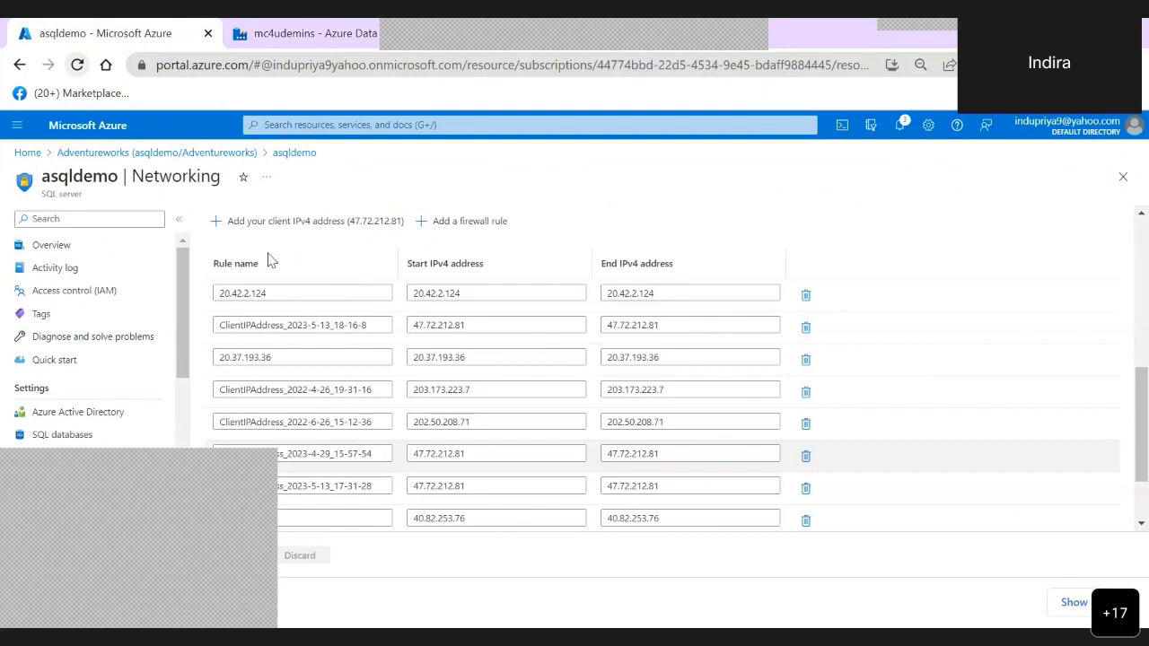
pyautogui.click(471, 222)
pyautogui.hotkey('ctrl', 'v')
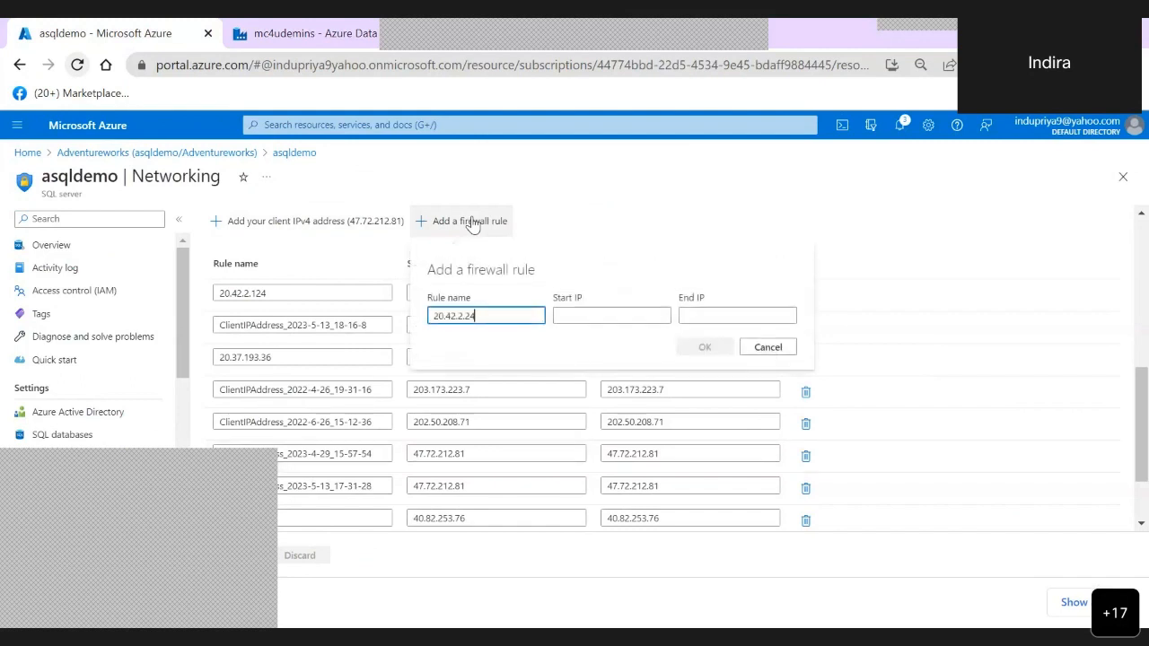
pyautogui.press('Tab')
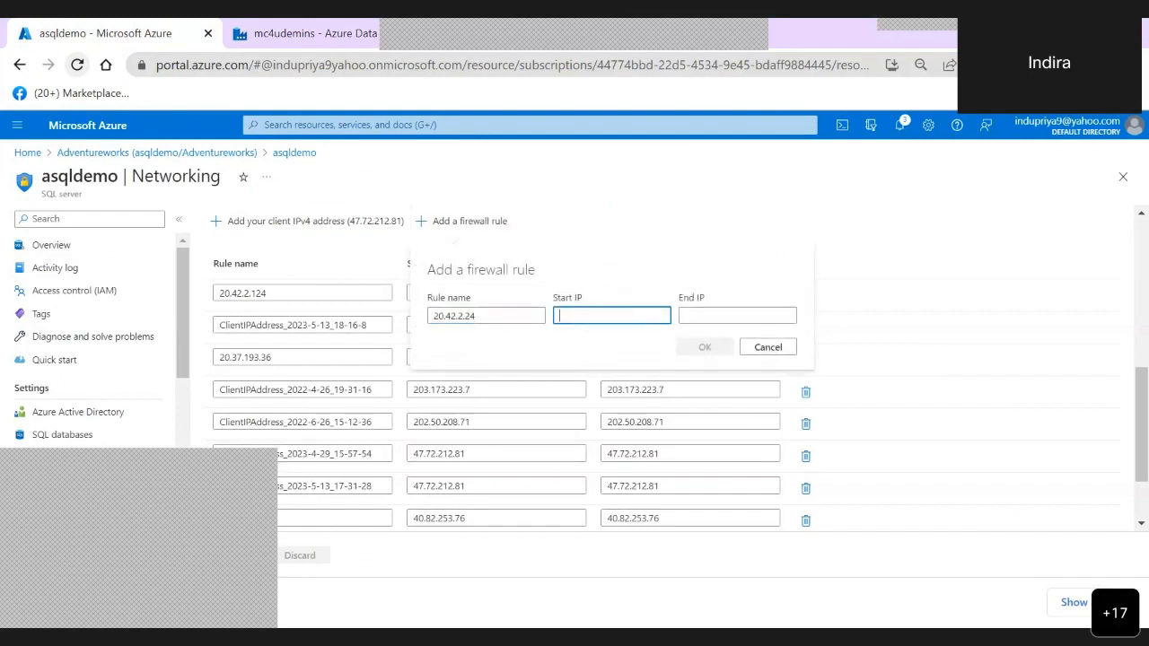
pyautogui.hotkey('ctrl', 'v')
pyautogui.press('Tab')
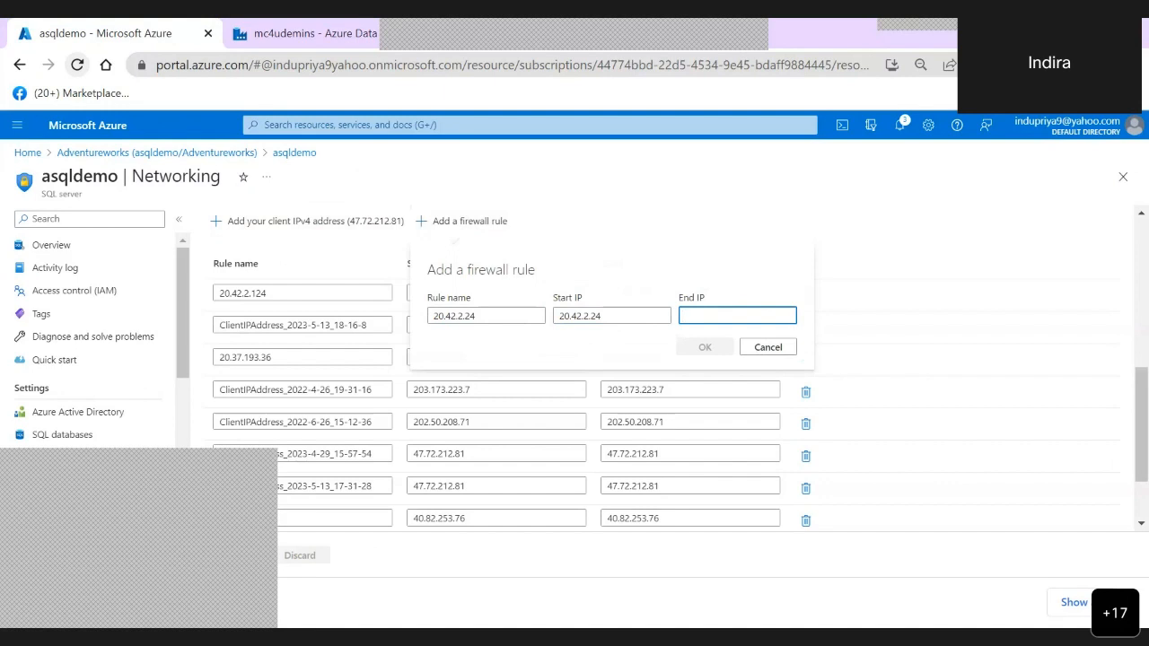
pyautogui.hotkey('ctrl', 'v')
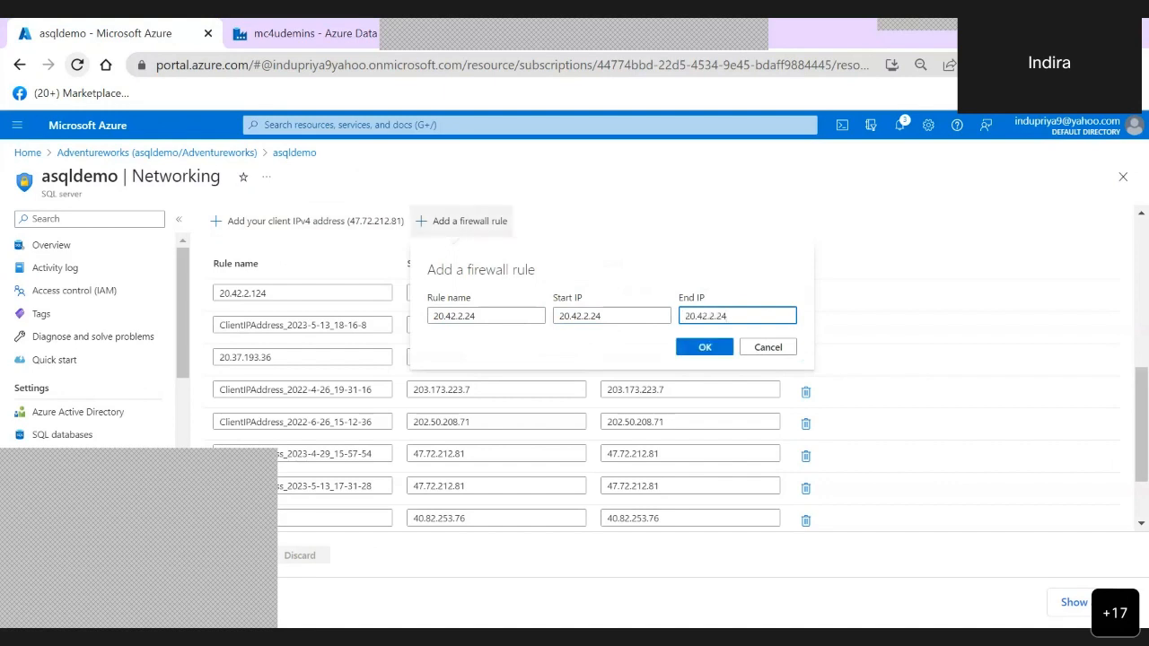
pyautogui.write('0')
pyautogui.click(704, 347)
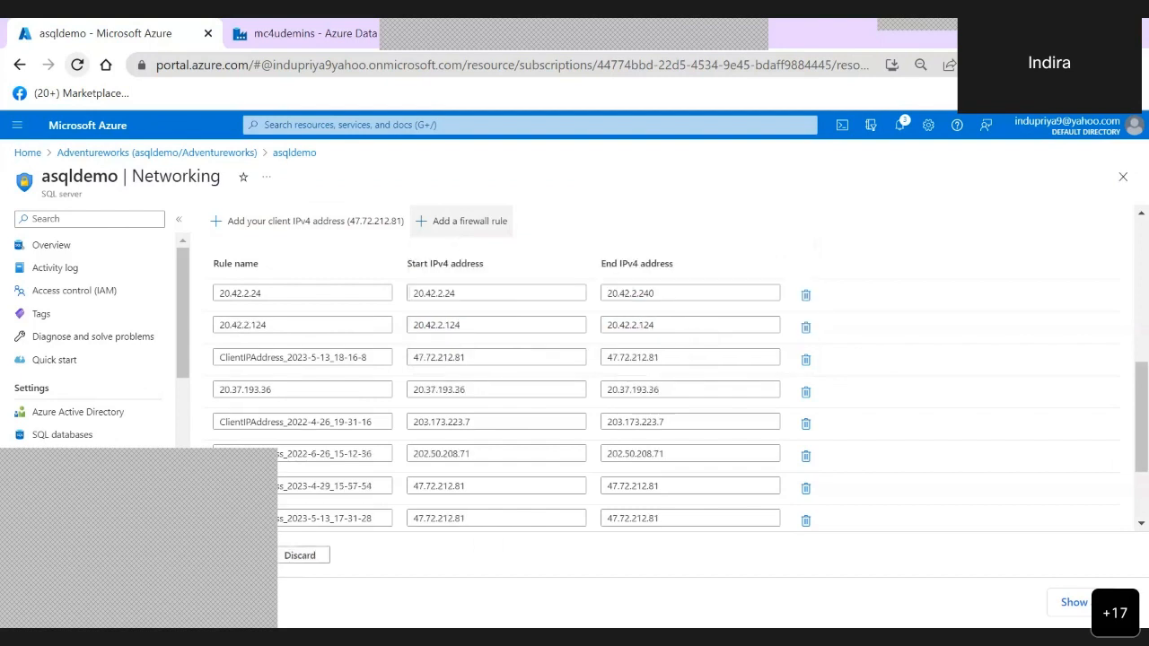
pyautogui.click(233, 555)
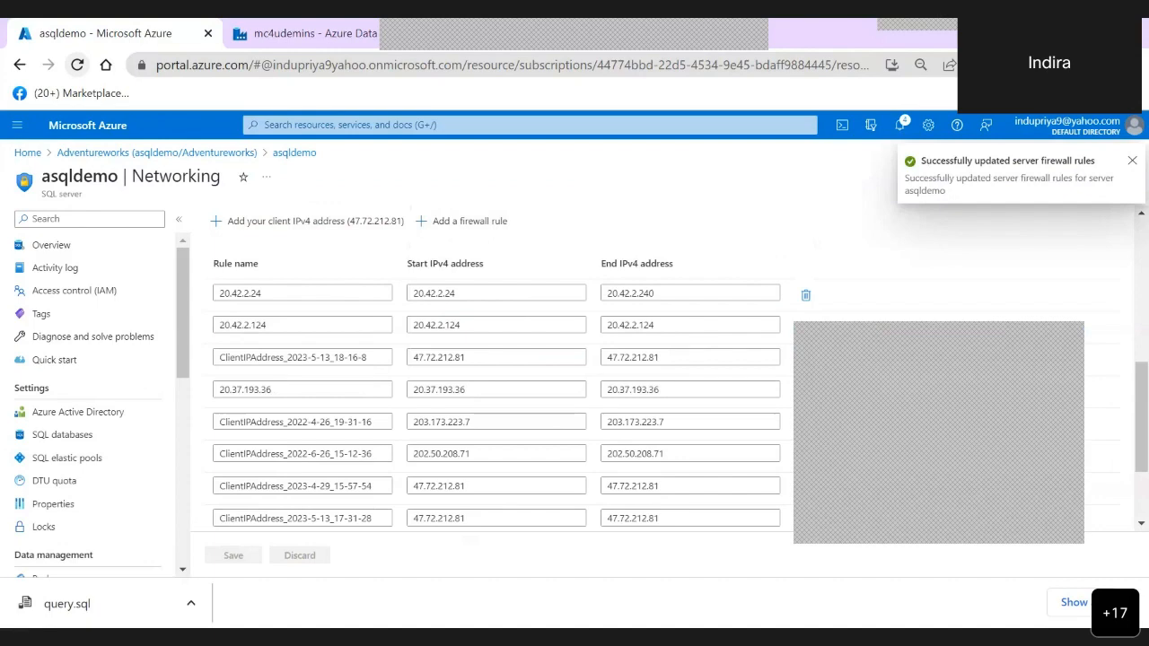
# - Return to the data factory, close the error details, debug mc4udemopipe again and check the copy activity's run status
pyautogui.click(315, 34)
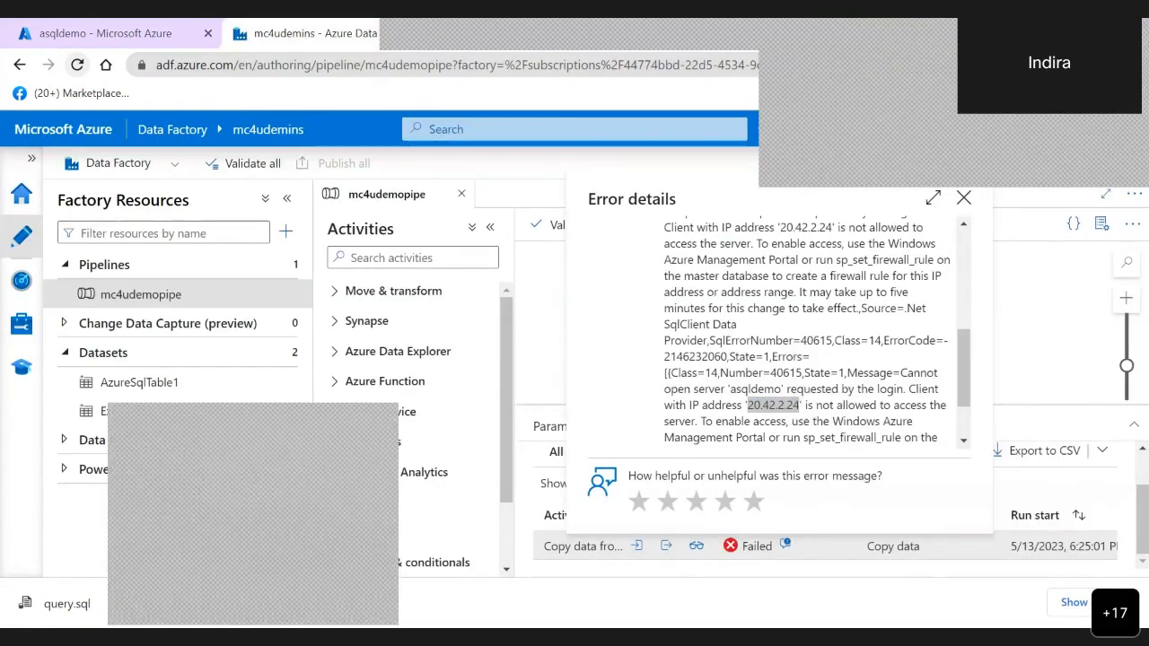
pyautogui.moveTo(963, 368); pyautogui.dragTo(963, 324)
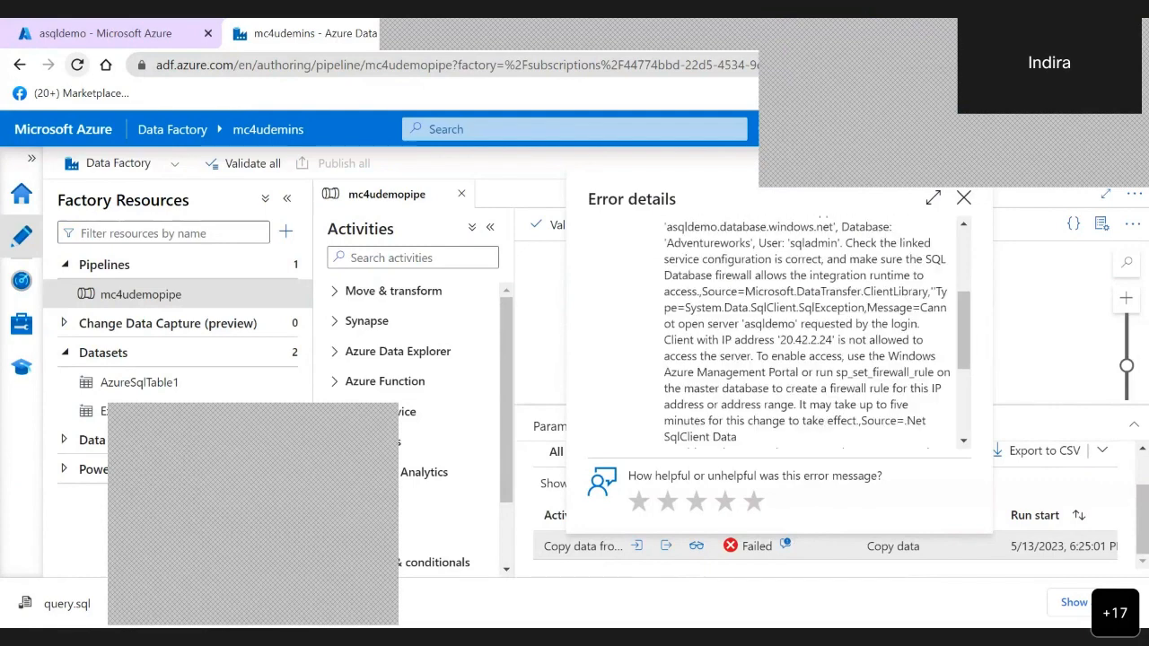
pyautogui.click(963, 198)
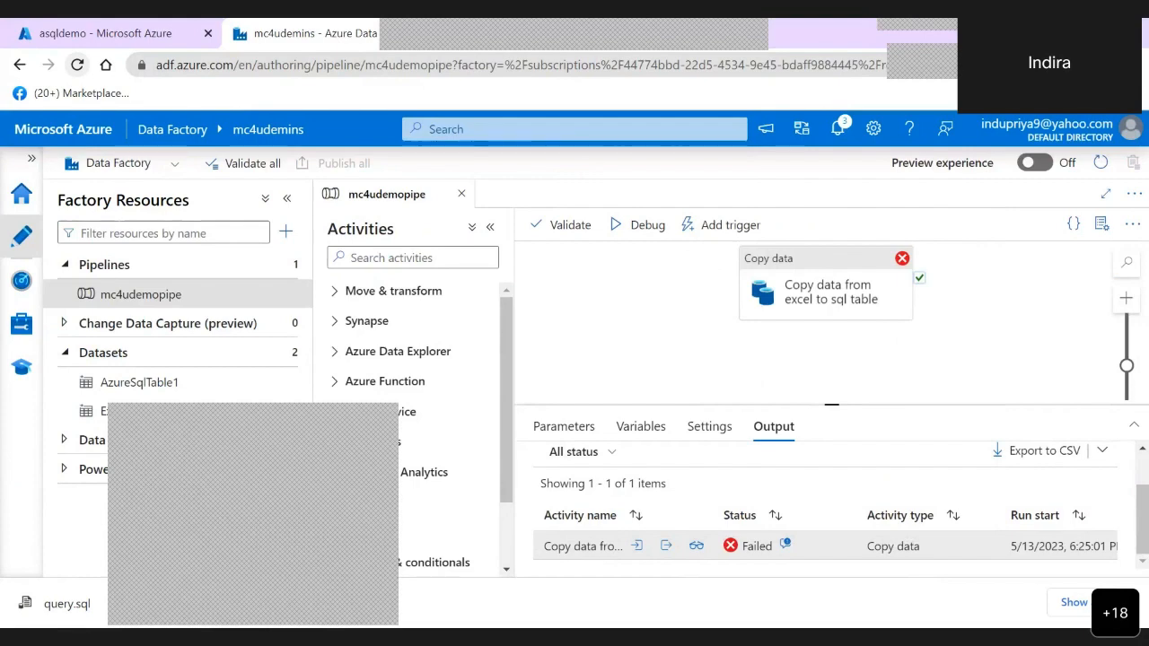
pyautogui.click(765, 278)
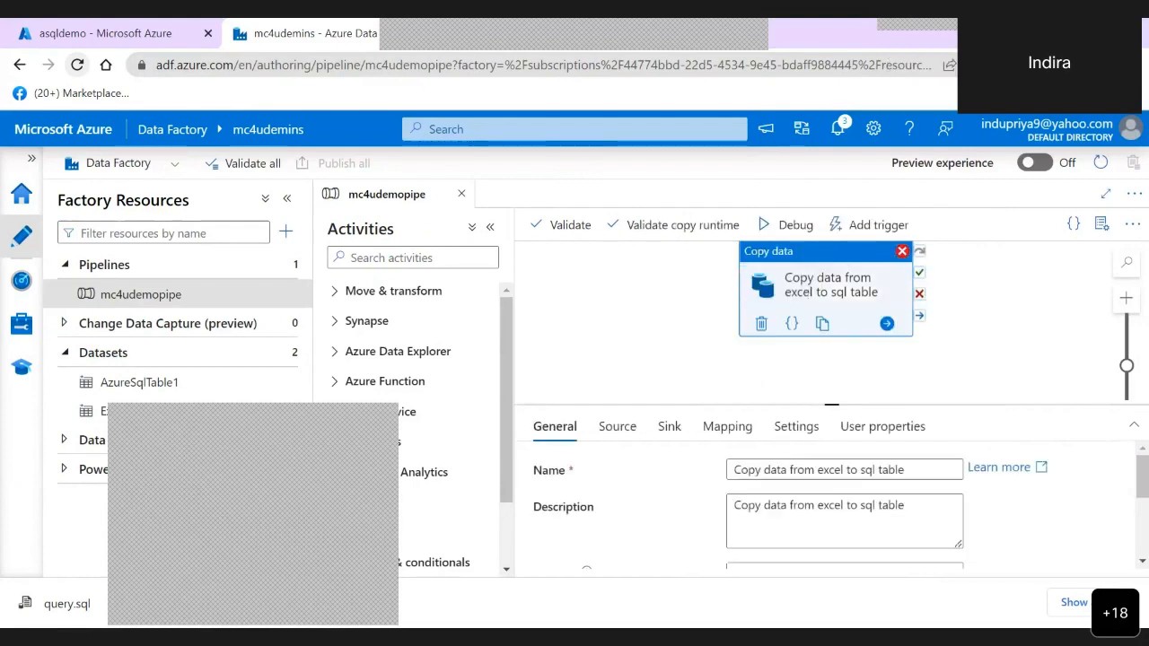
pyautogui.click(787, 226)
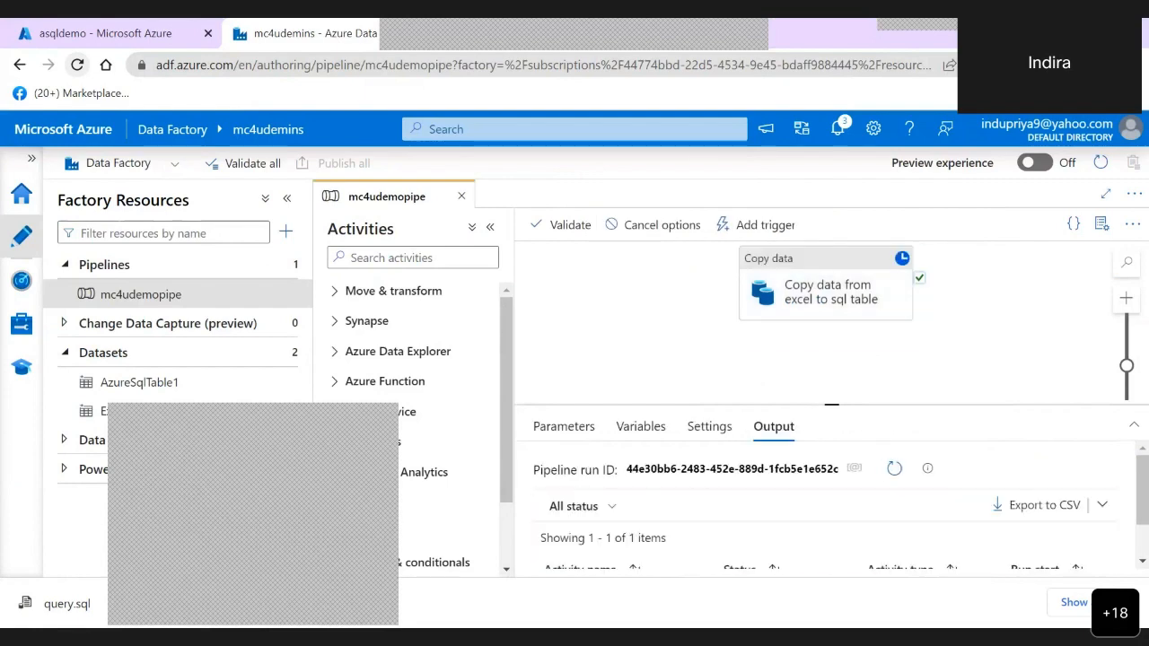
pyautogui.scroll(-1, 826, 505)
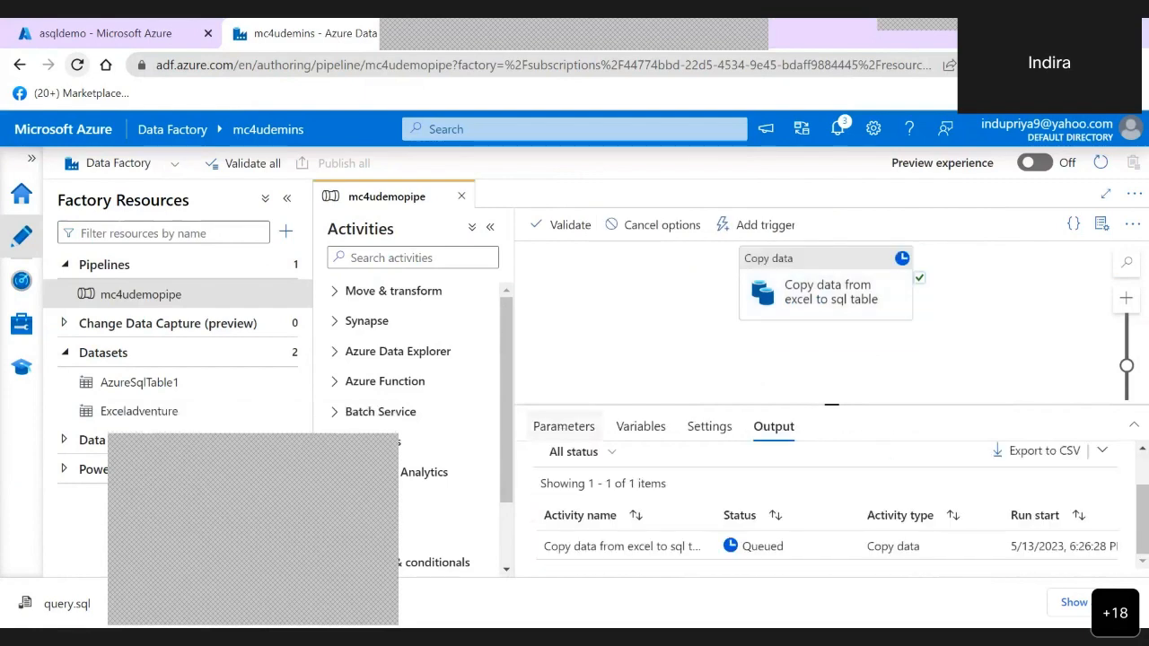
# - Check the copy activity's run status with the activities pane collapsed, and read its full error details
pyautogui.scroll(1, 826, 505)
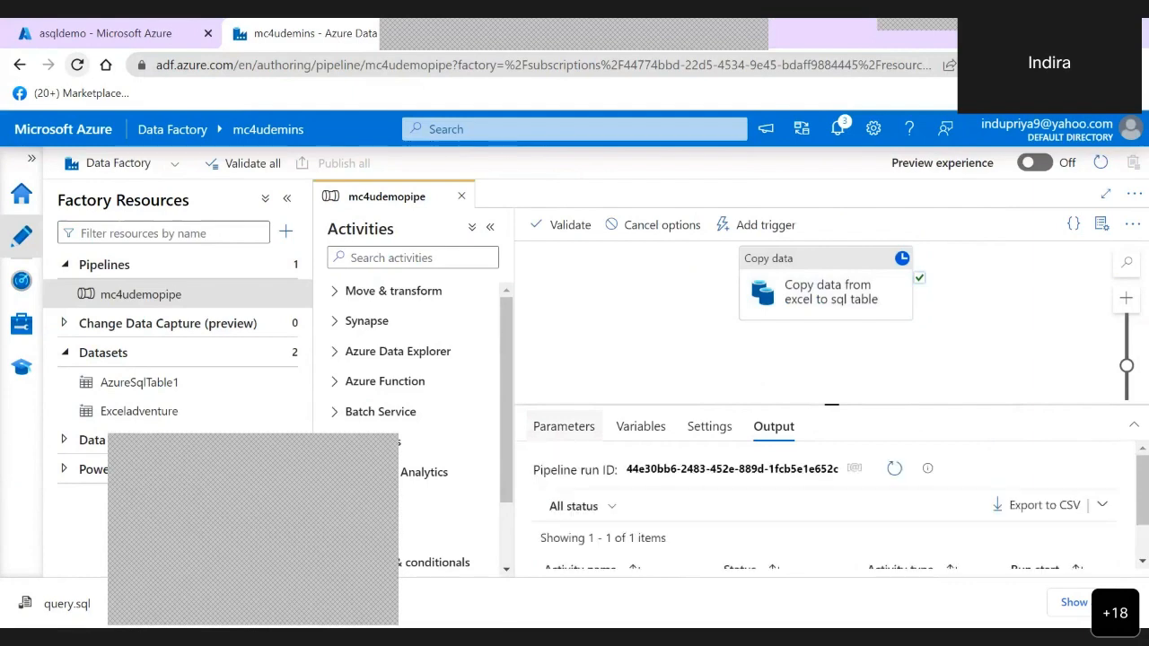
pyautogui.scroll(-1, 826, 506)
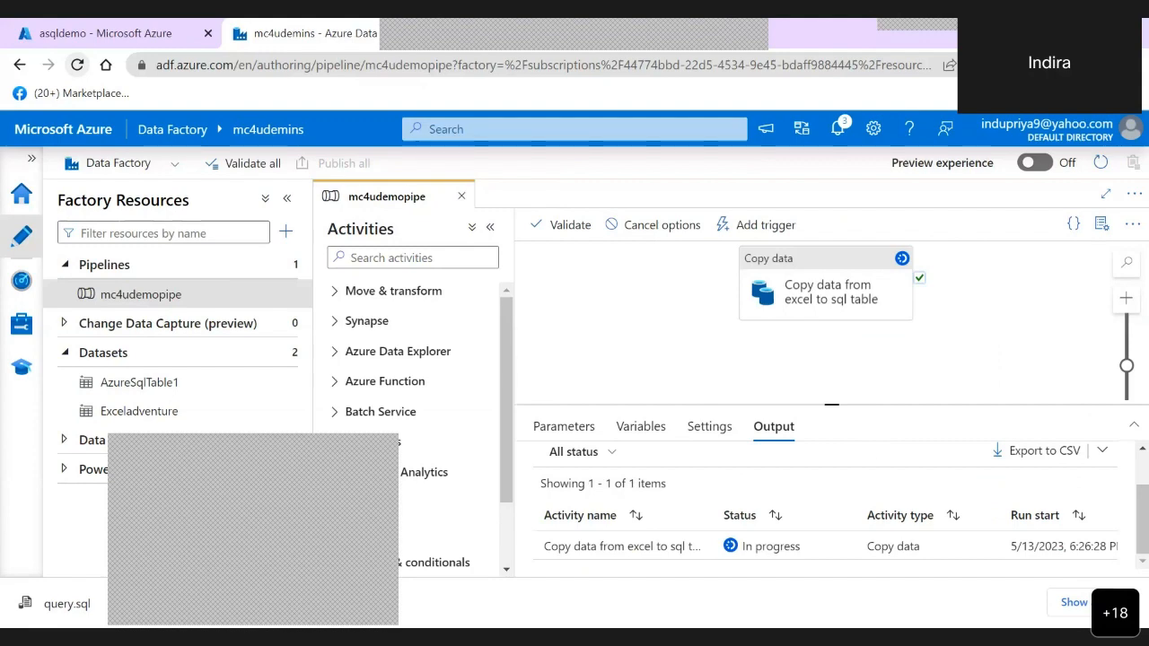
pyautogui.click(490, 227)
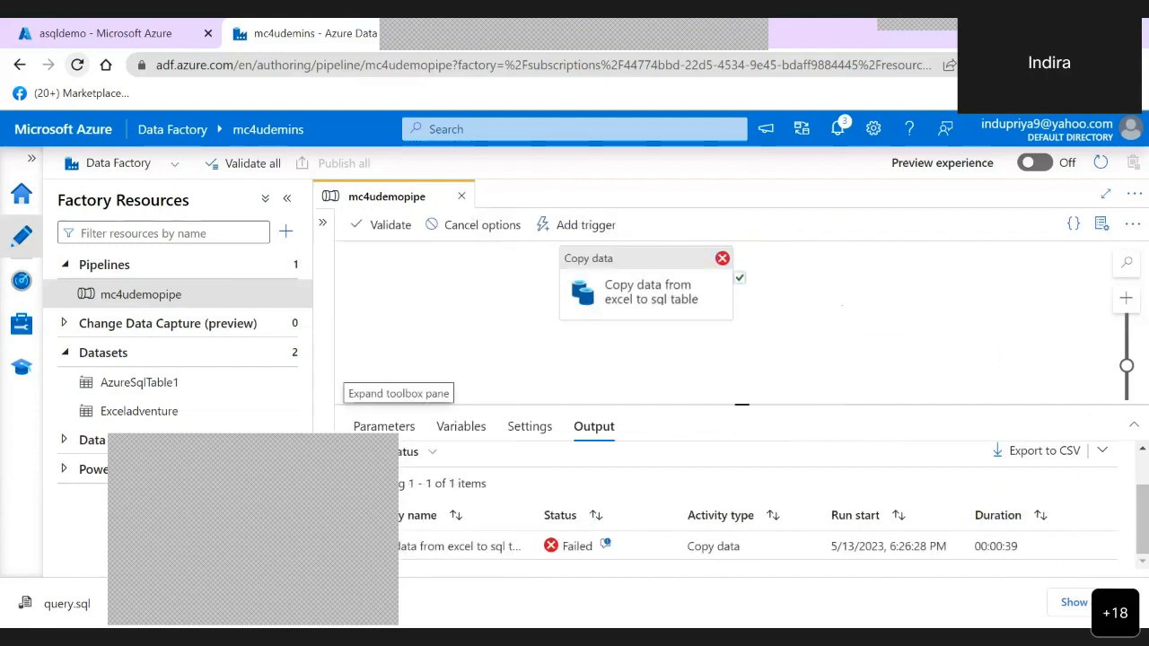
pyautogui.click(606, 544)
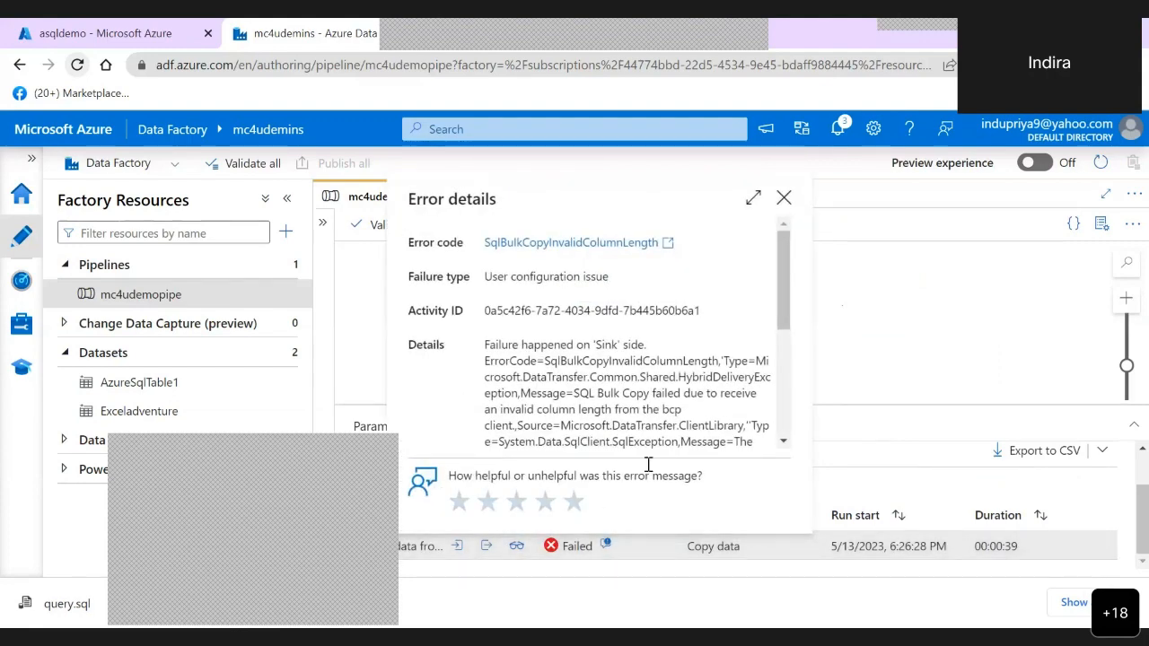
pyautogui.moveTo(788, 320); pyautogui.dragTo(785, 352)
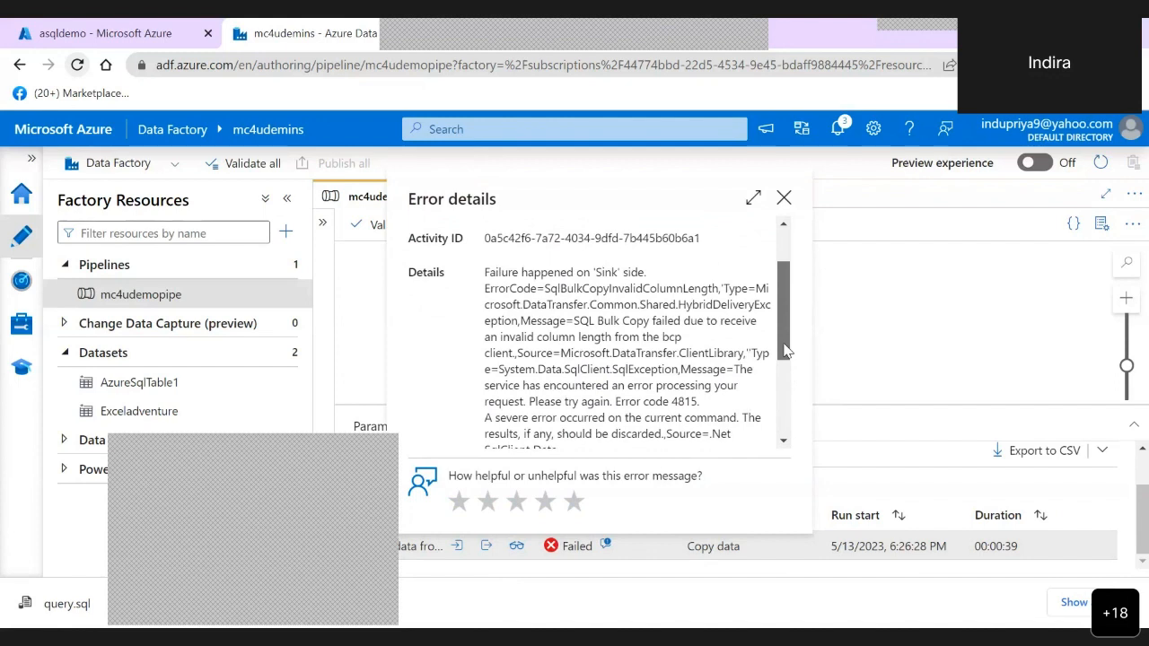
pyautogui.moveTo(784, 345); pyautogui.dragTo(779, 407)
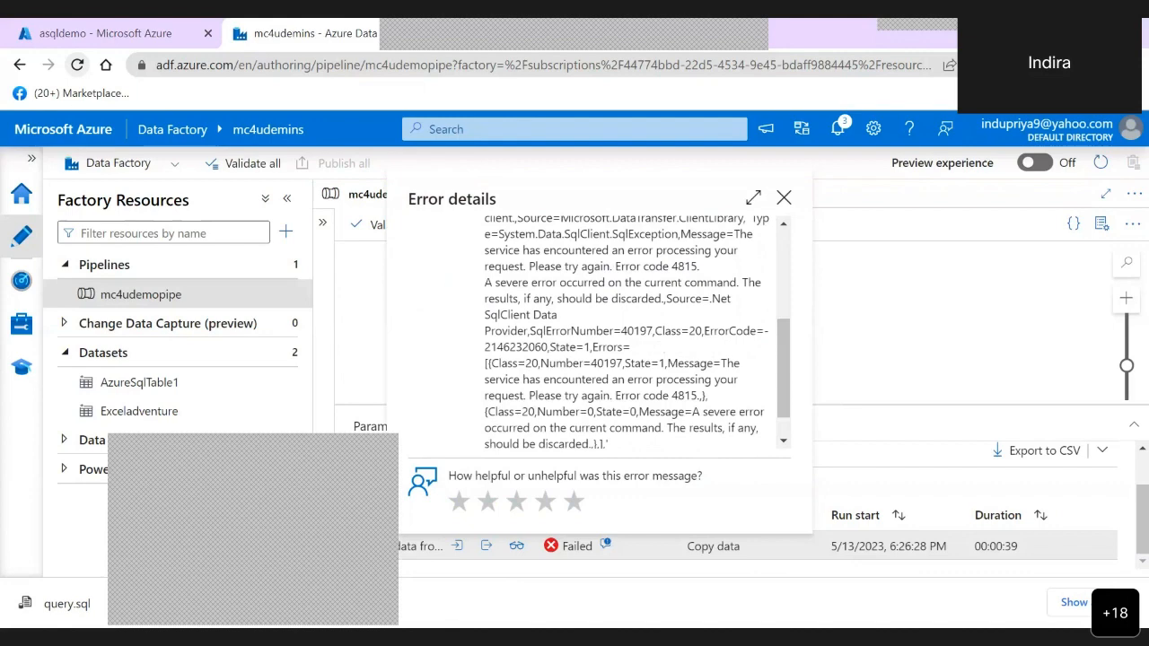
pyautogui.click(253, 538)
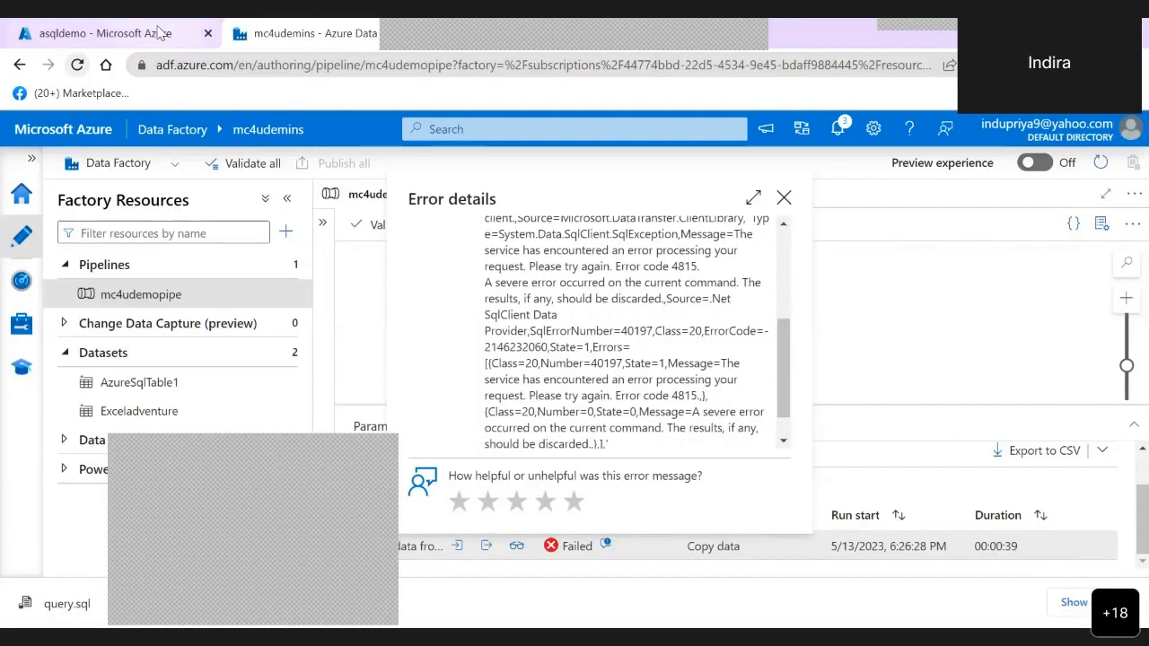
# - Open the Adventureworks database's query editor in the Azure portal and log in as sqladmin with the account password
pyautogui.click(160, 34)
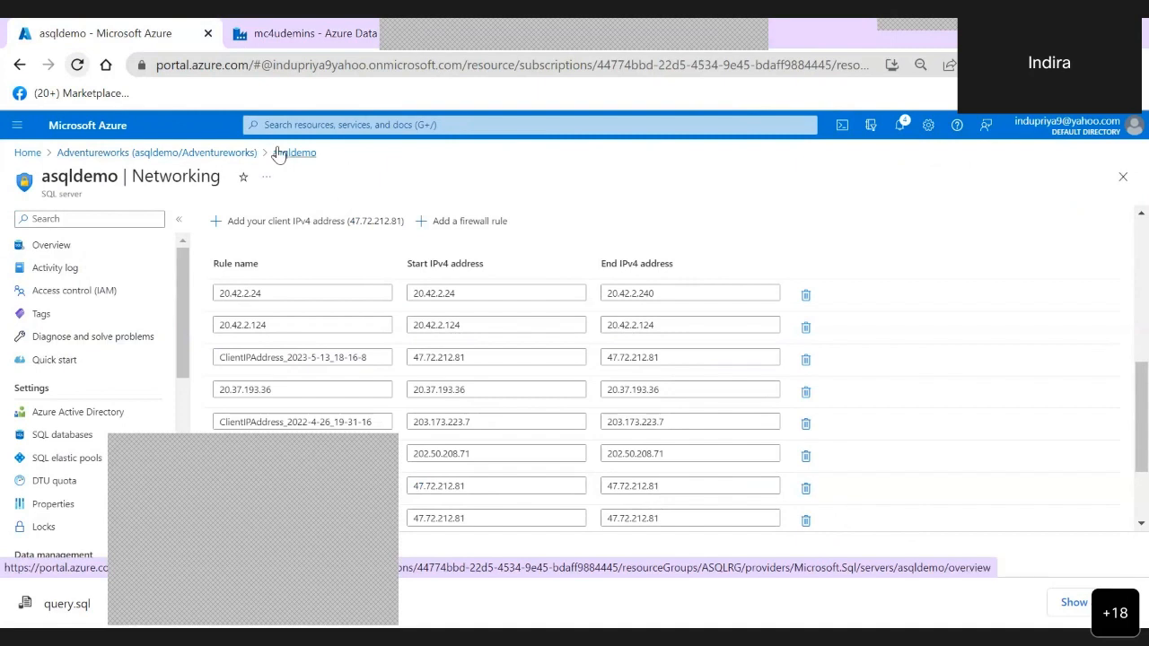
pyautogui.click(115, 155)
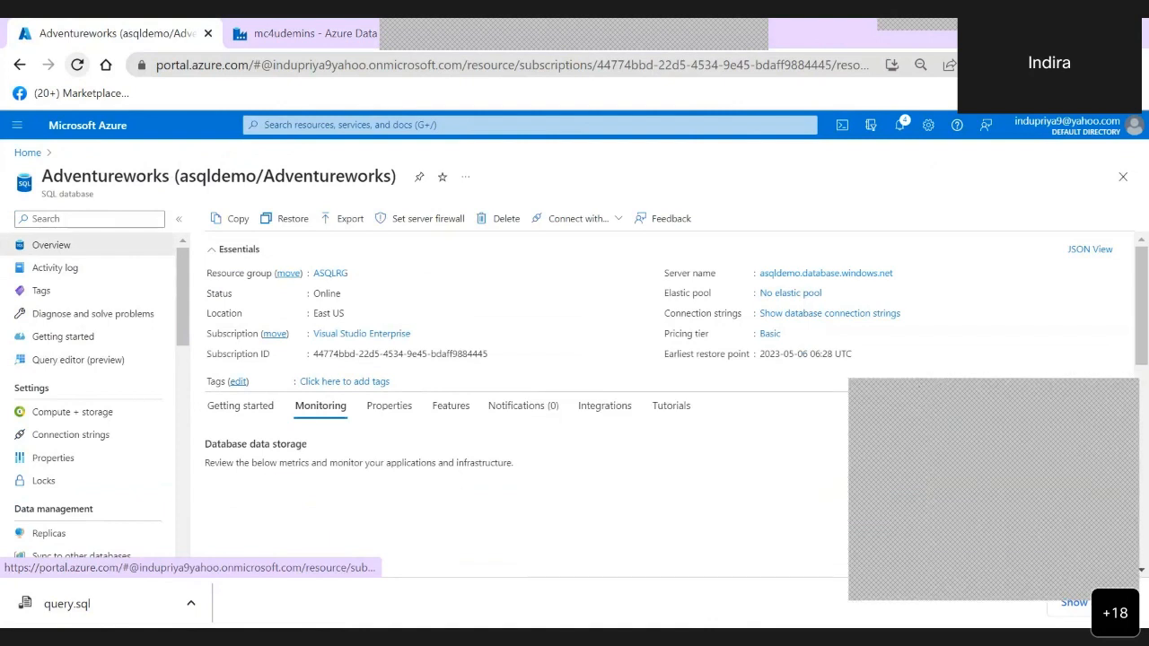
pyautogui.click(107, 362)
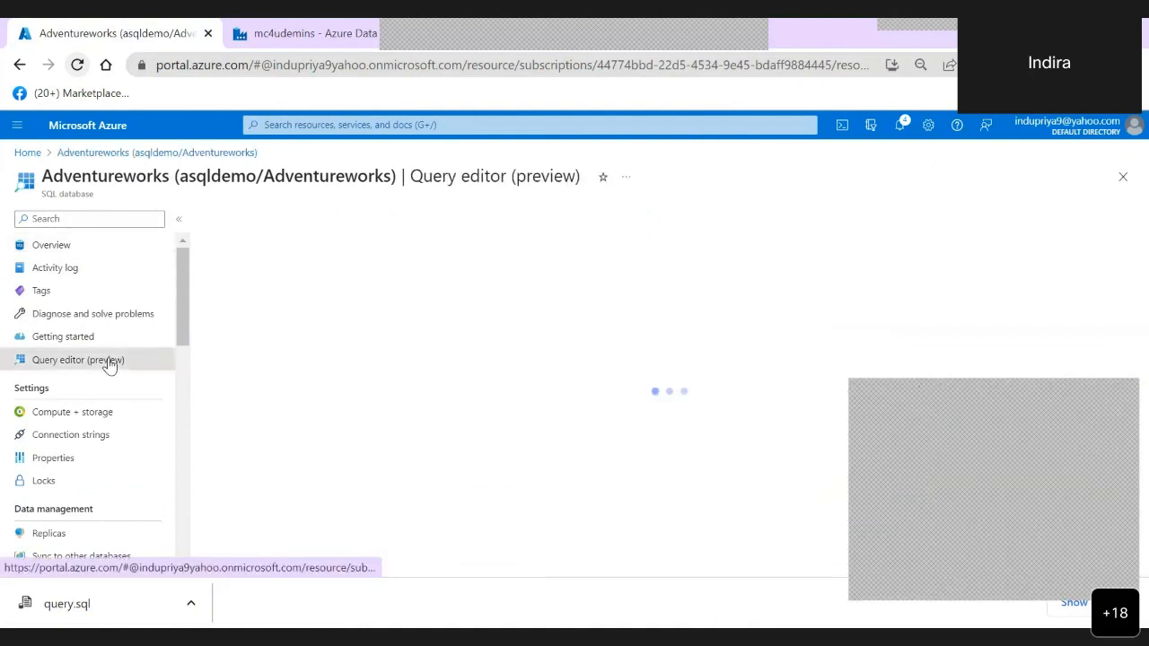
pyautogui.click(484, 479)
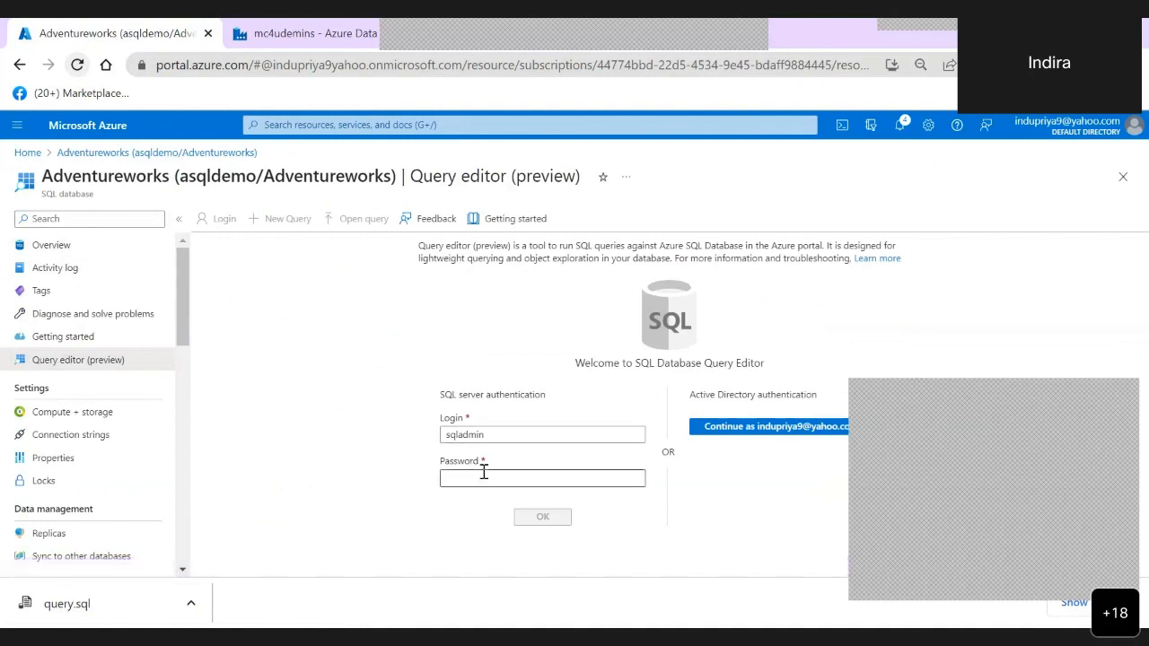
pyautogui.click(487, 482)
pyautogui.write('P')
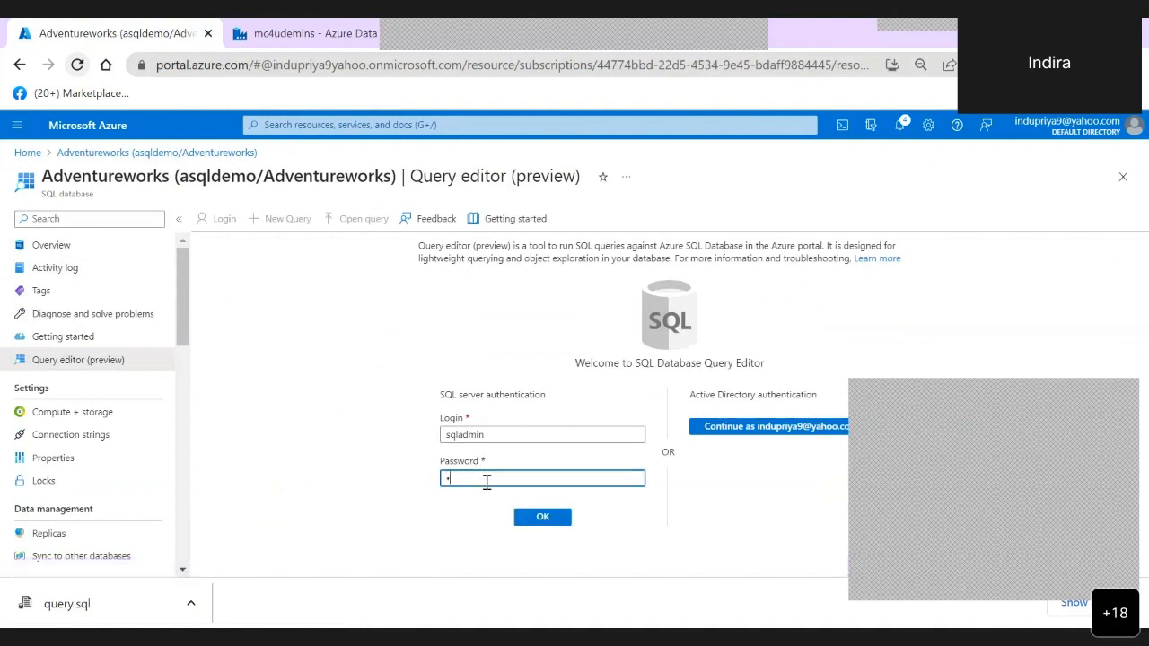
pyautogui.write('assword1')
pyautogui.press('Return')
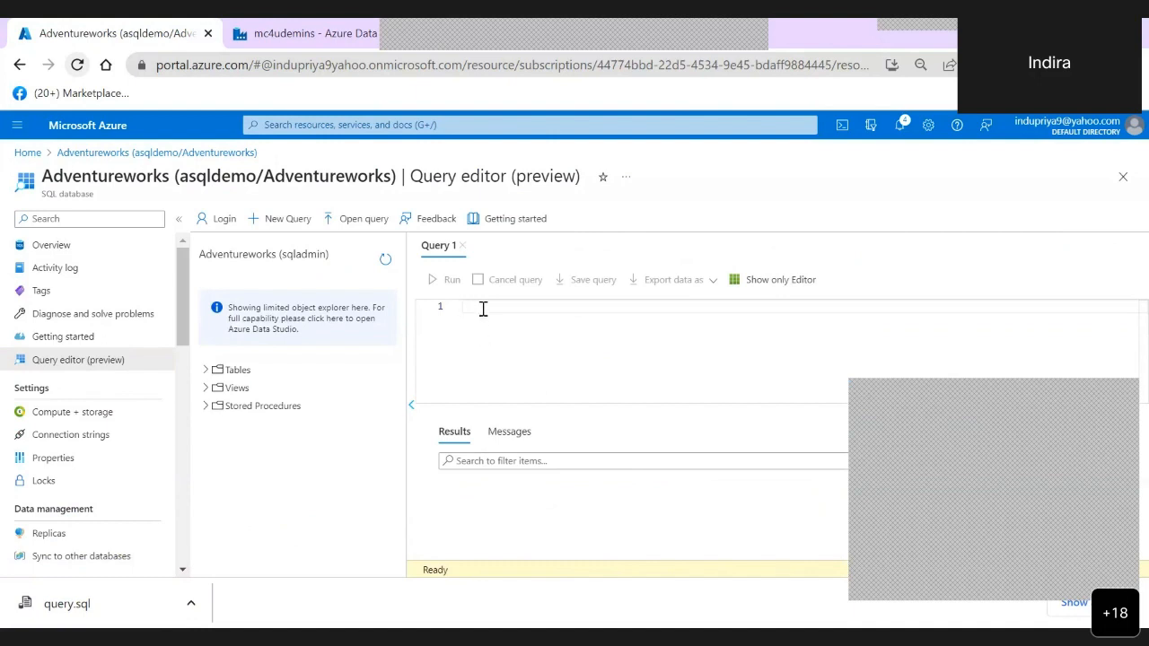
# - Start a query with ALTER TABLE [dbo].[m4demosalesorder] on its first line
pyautogui.click(69, 604)
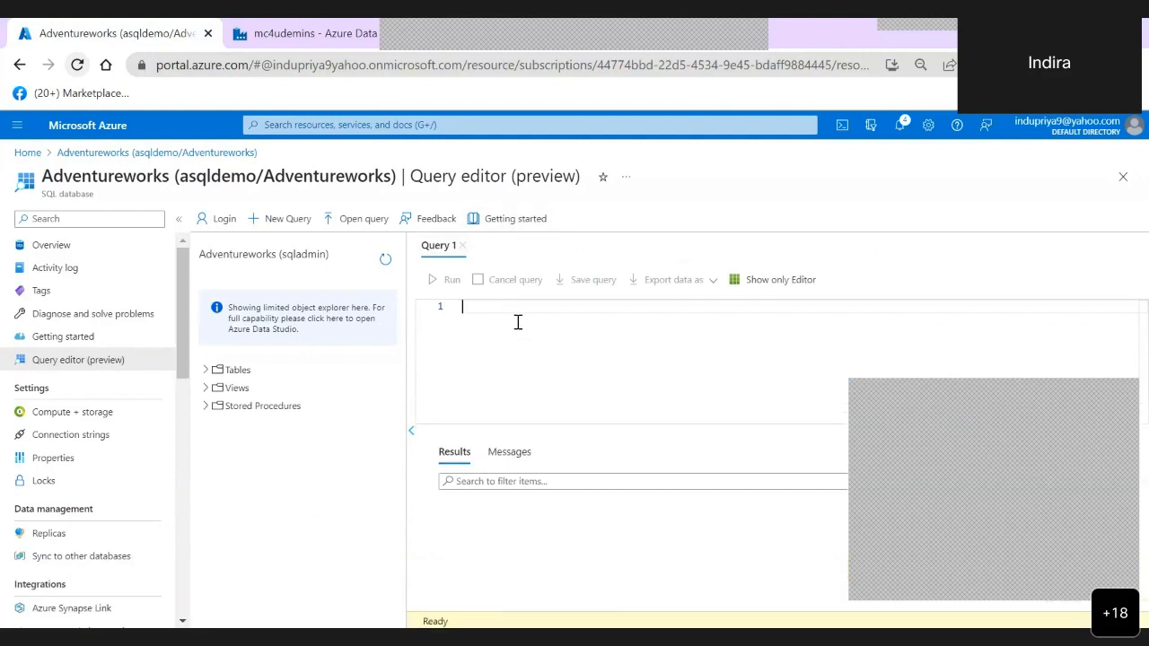
pyautogui.write('A')
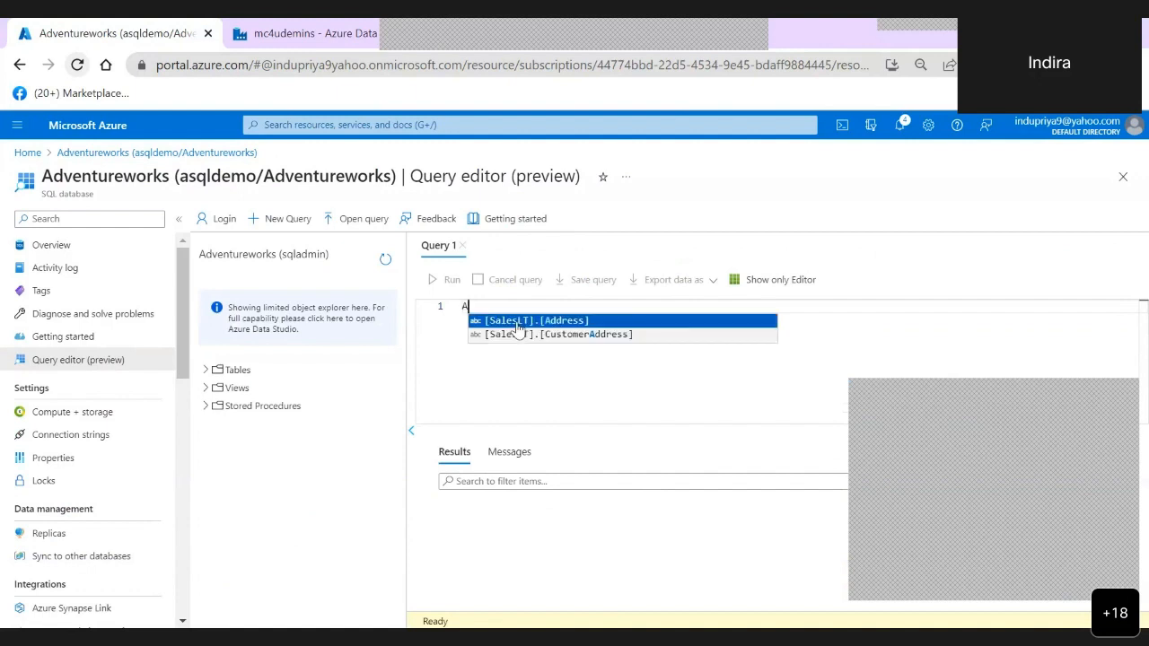
pyautogui.write('LTER TABLE ')
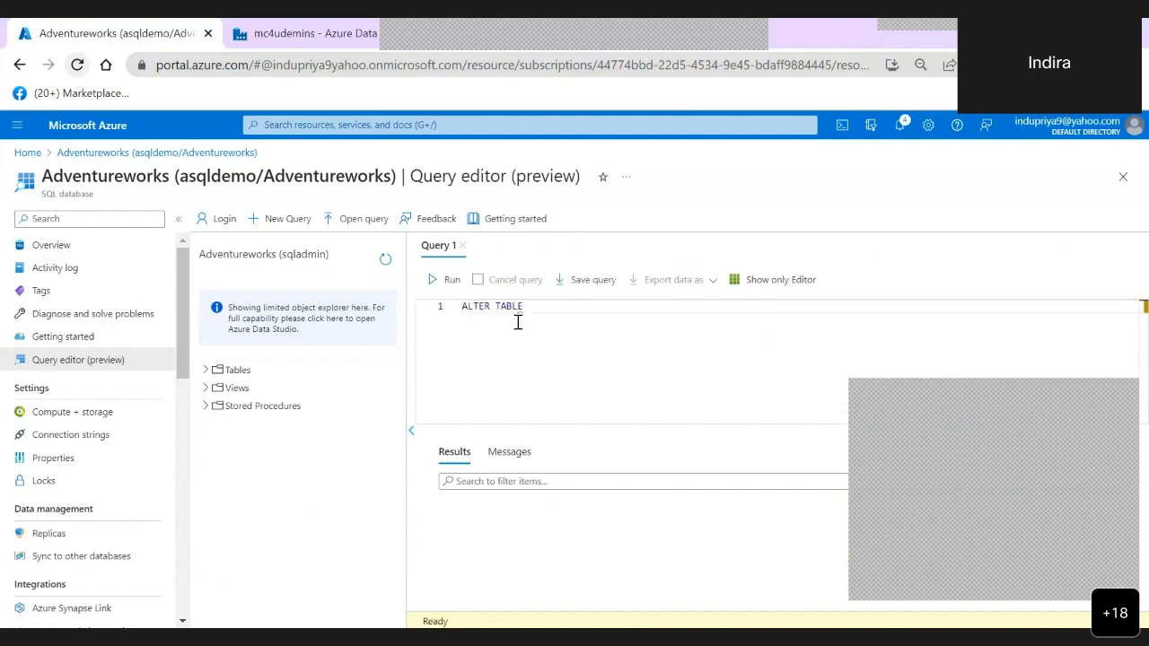
pyautogui.write('m')
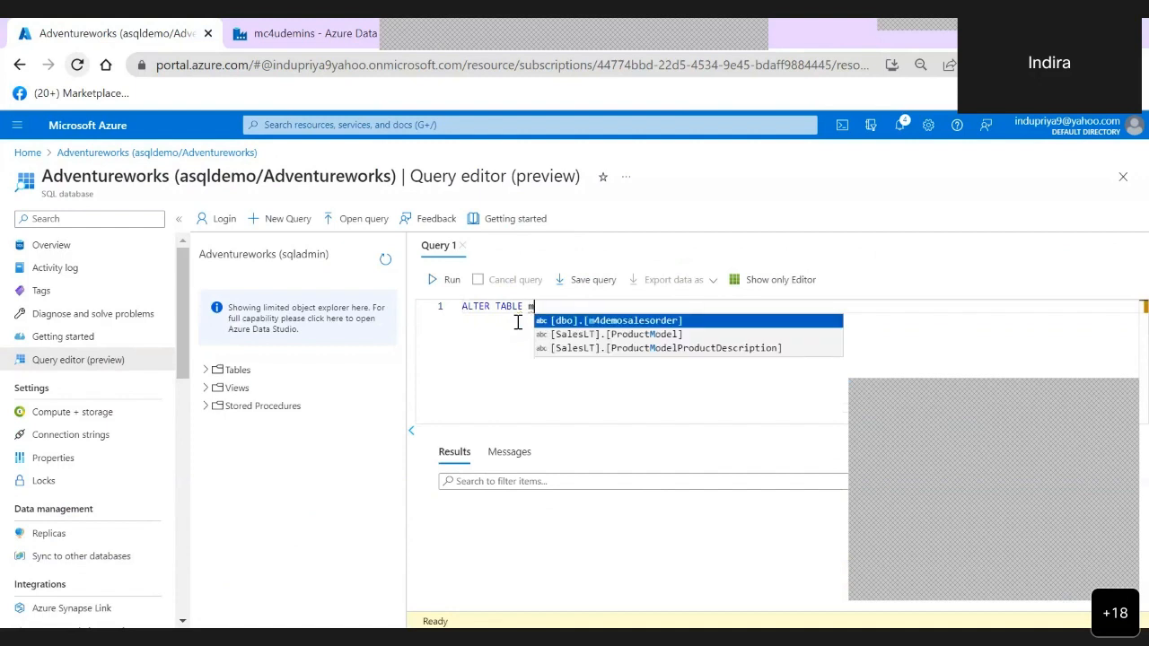
pyautogui.press('Return')
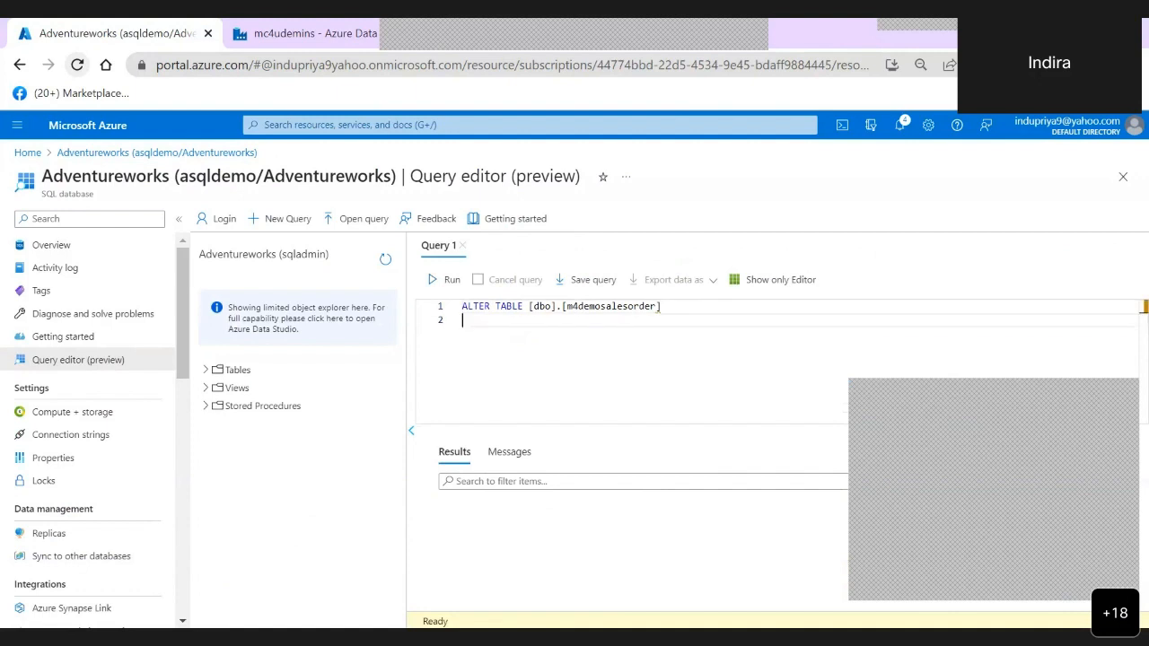
# - Begin the second line of the ALTER TABLE statement with MODIFY
pyautogui.write('ALTER')
pyautogui.press('BackSpace')
pyautogui.press('BackSpace')
pyautogui.press('BackSpace')
pyautogui.press('BackSpace')
pyautogui.press('BackSpace')
pyautogui.write('MODIFY')
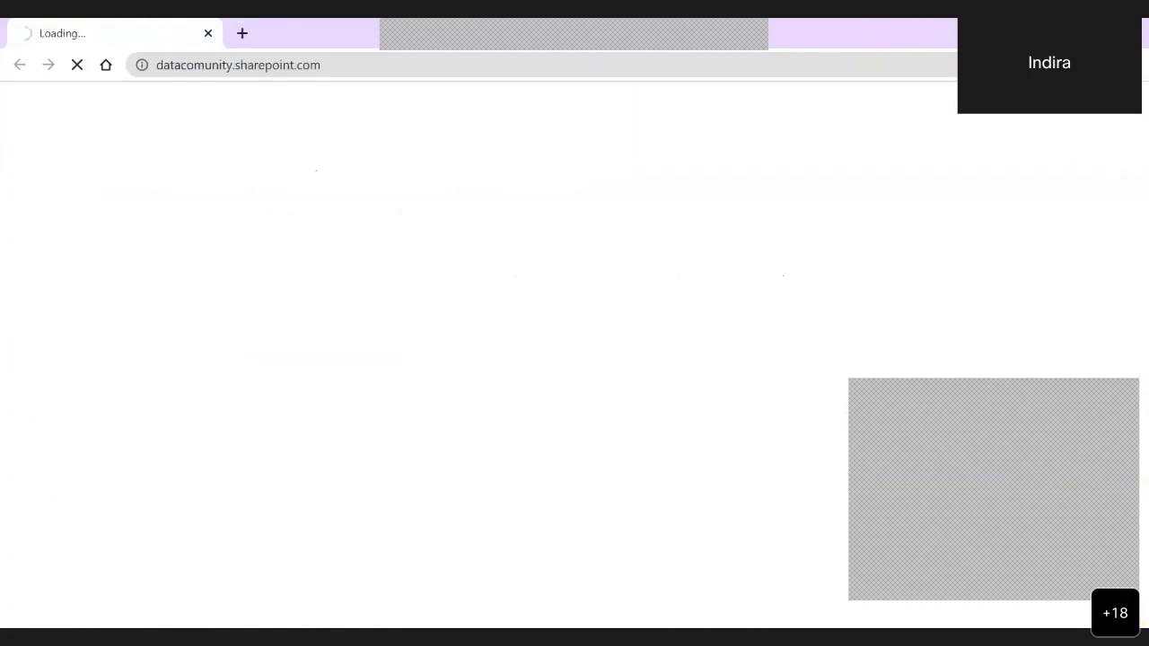
# - Search the web for "alter column sql syntax" and open the W3Schools SQL ALTER TABLE Statement page
pyautogui.hotkey('ctrl', 't')
pyautogui.write('alter')
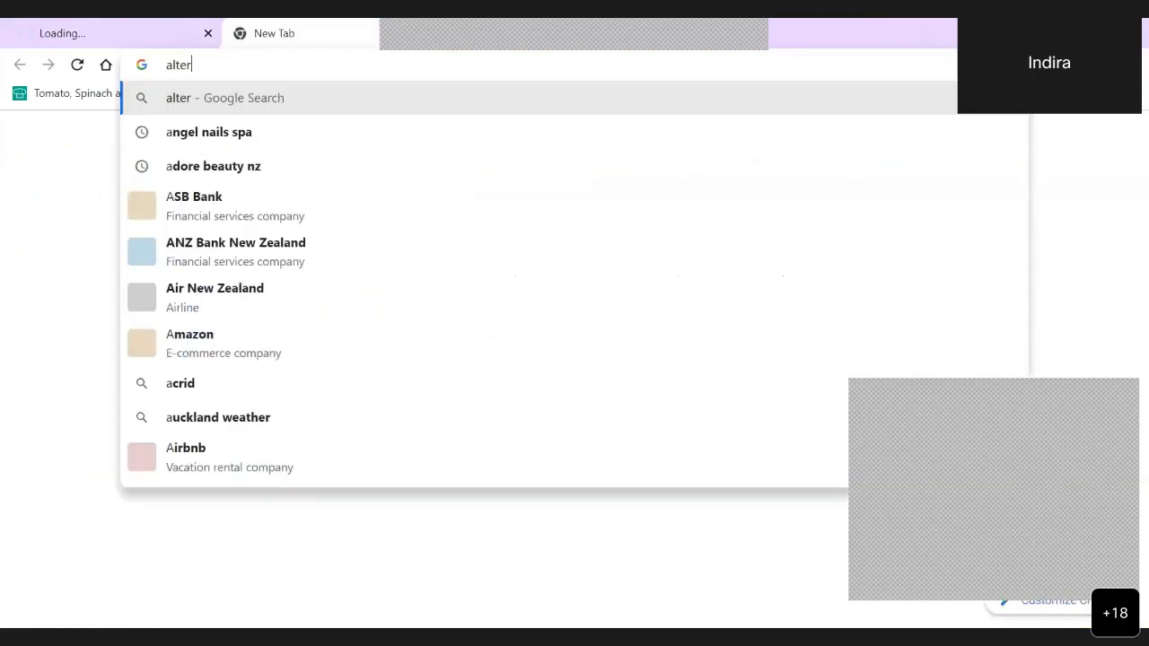
pyautogui.write(' co')
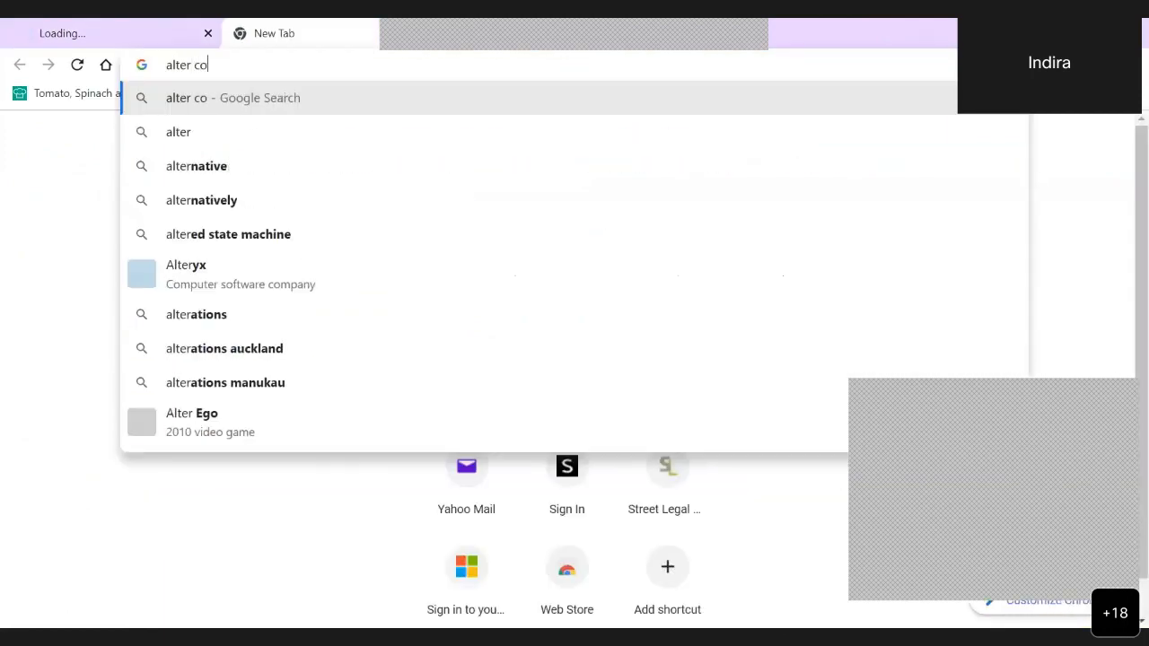
pyautogui.write('lumn s')
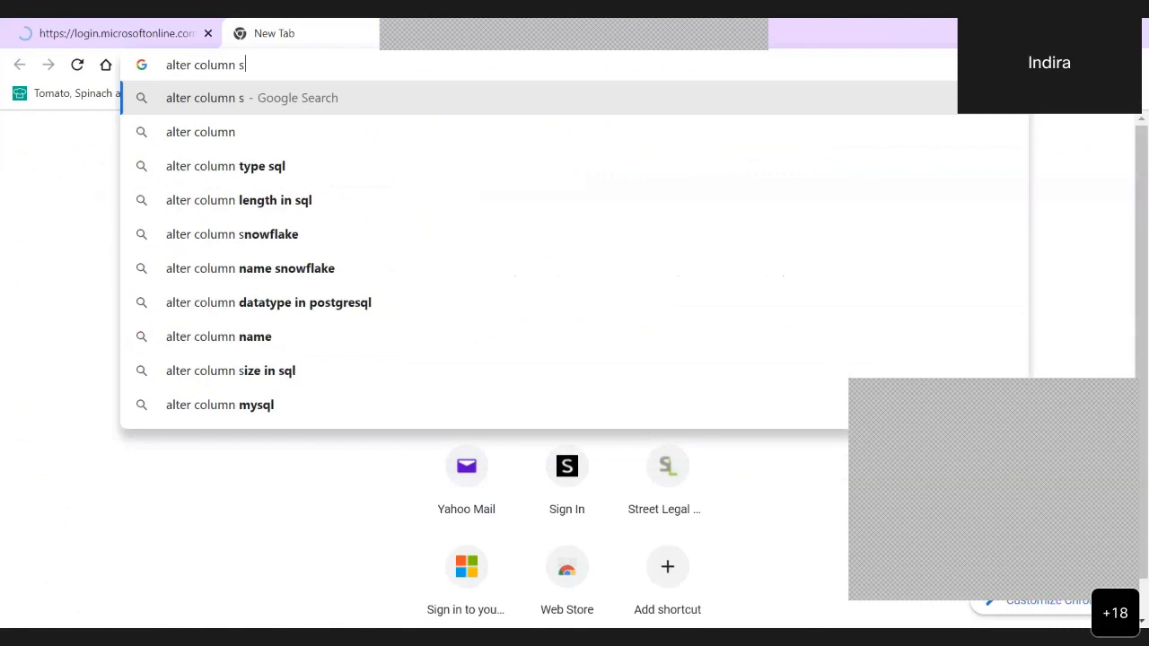
pyautogui.write('ql syntax')
pyautogui.press('Return')
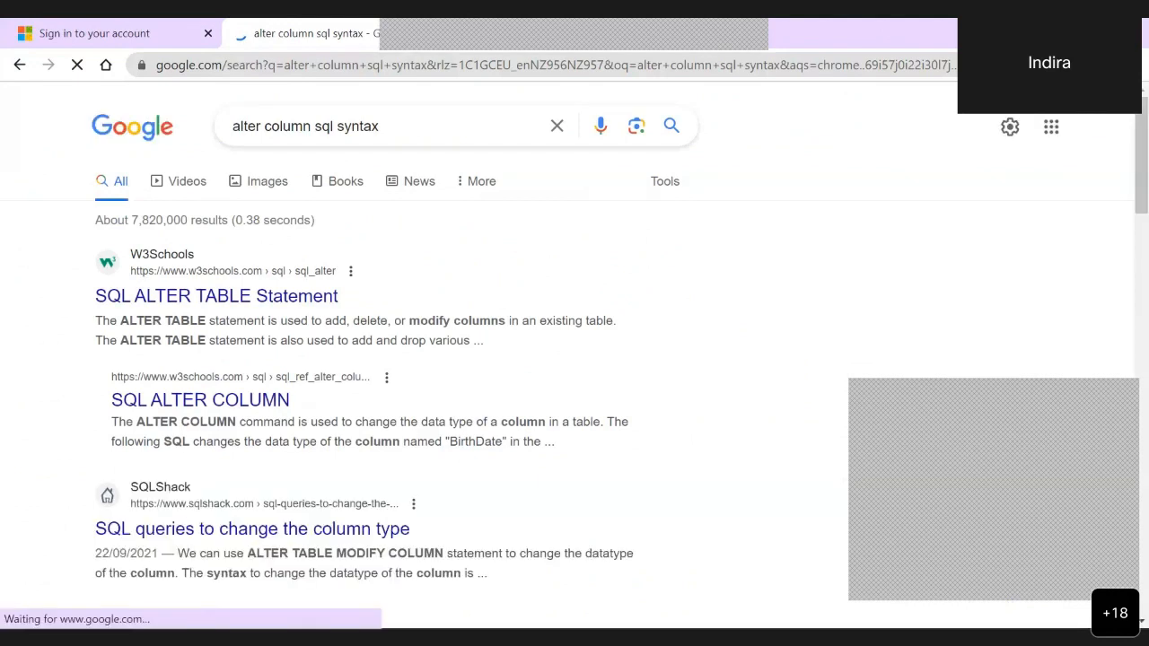
pyautogui.scroll(-1, 575, 359)
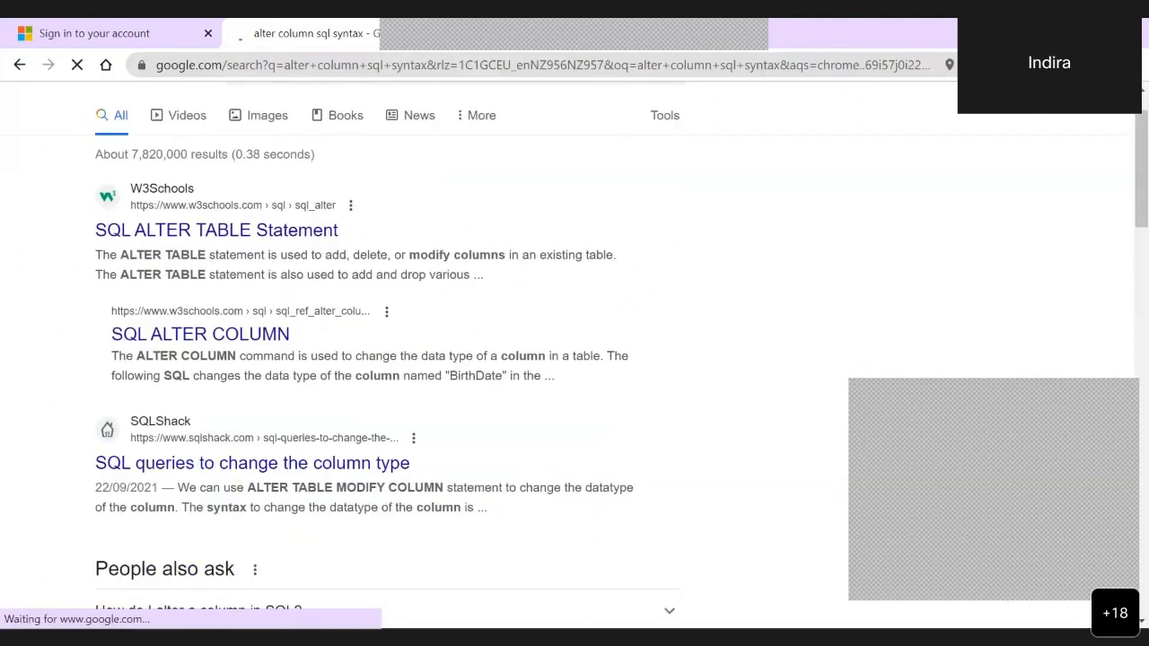
pyautogui.click(262, 234)
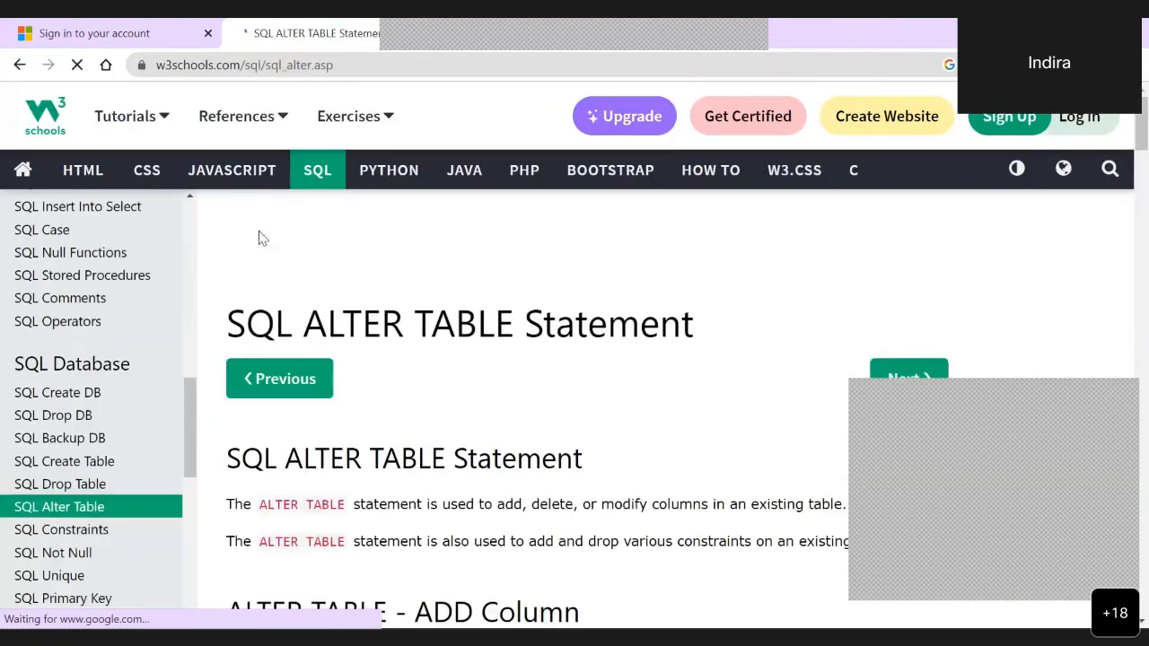
# - Find the SQL Server syntax for changing a column's data type on the ALTER TABLE page
pyautogui.scroll(-2, 262, 238)
pyautogui.scroll(-5, 574, 359)
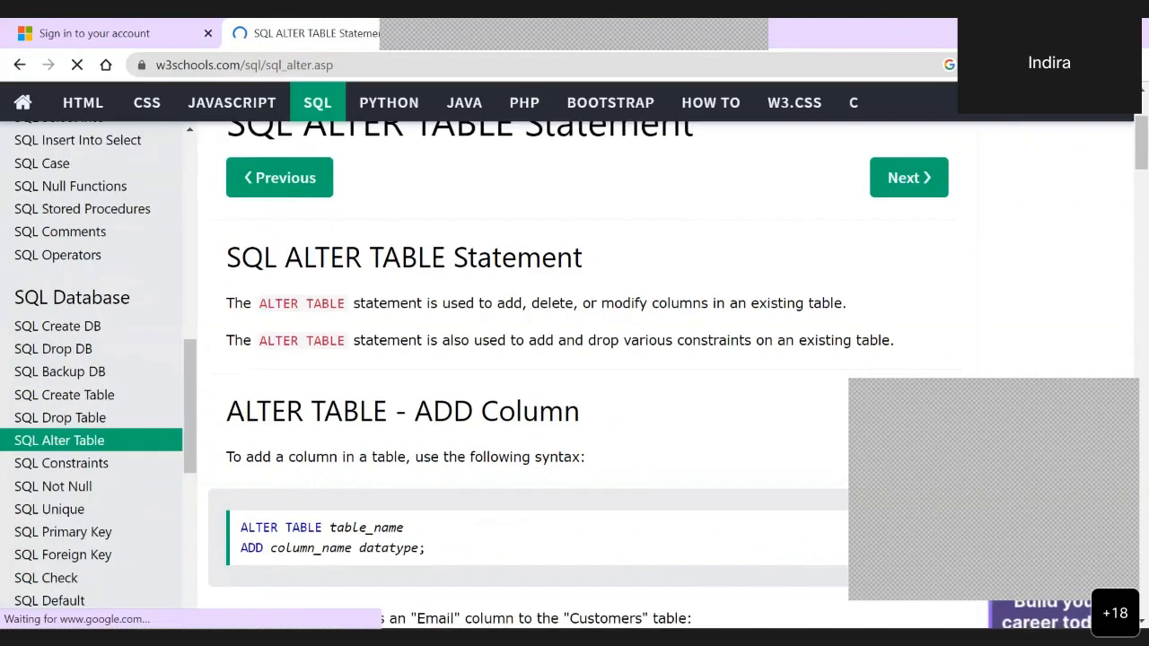
pyautogui.scroll(-2, 575, 359)
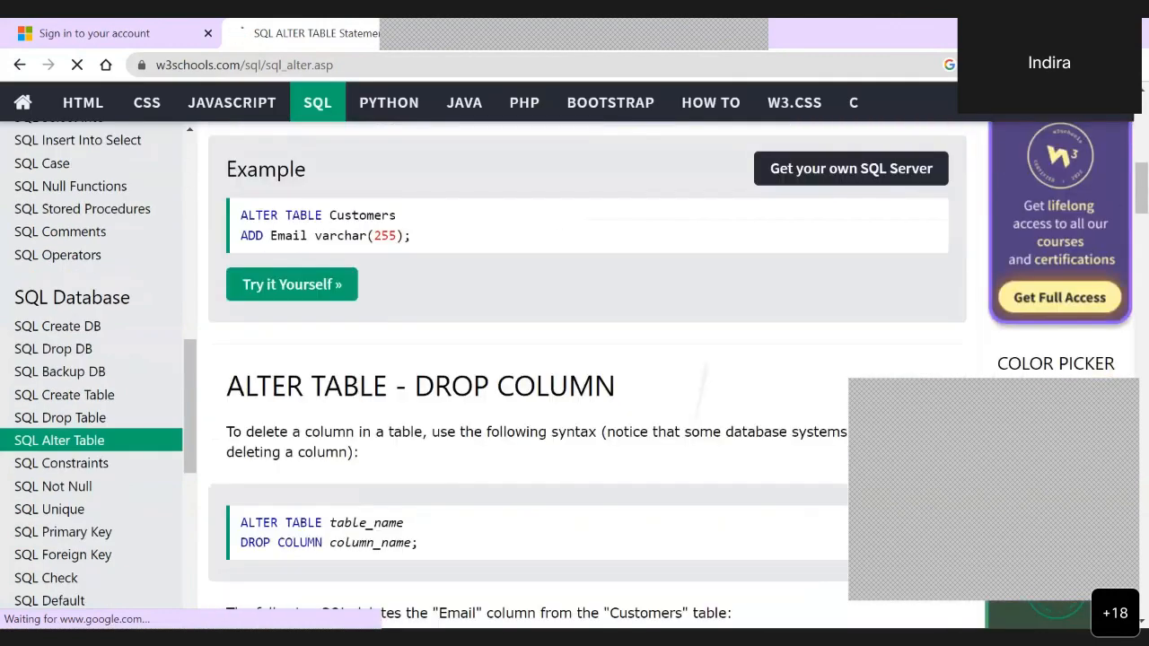
pyautogui.scroll(-2, 575, 359)
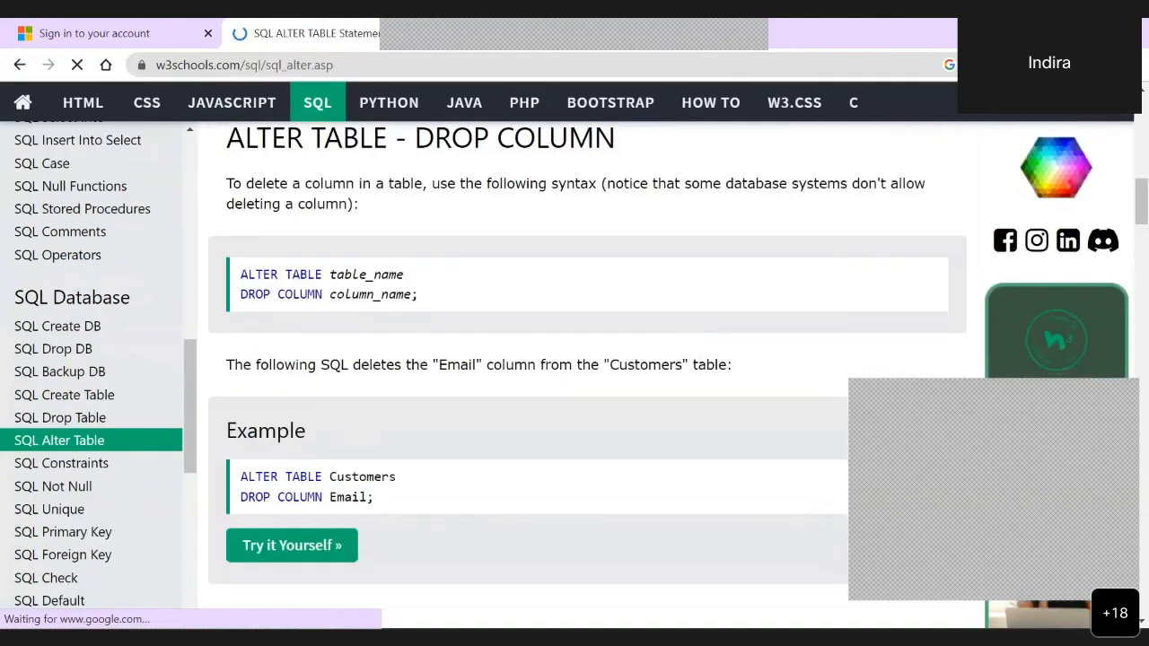
pyautogui.scroll(-4, 575, 359)
pyautogui.scroll(-2, 575, 359)
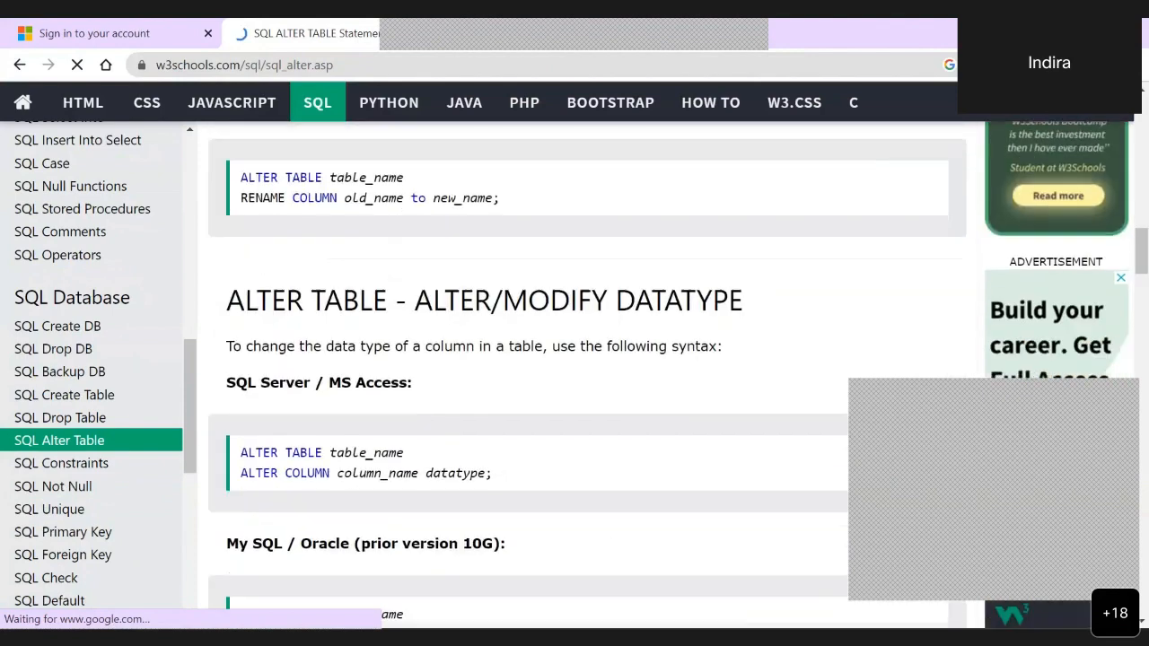
pyautogui.scroll(-2, 575, 359)
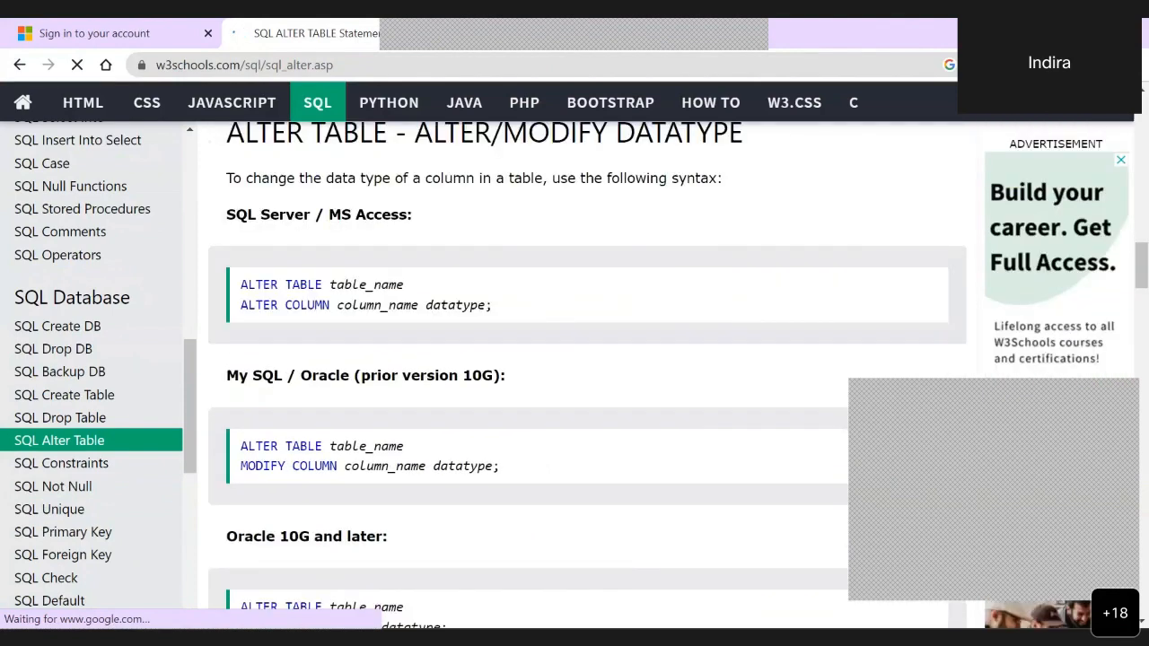
# - Return to the Azure query editor and replace MODIFY with ALTER COLUMN on the second line of the statement
pyautogui.hotkey('alt', 'Tab')
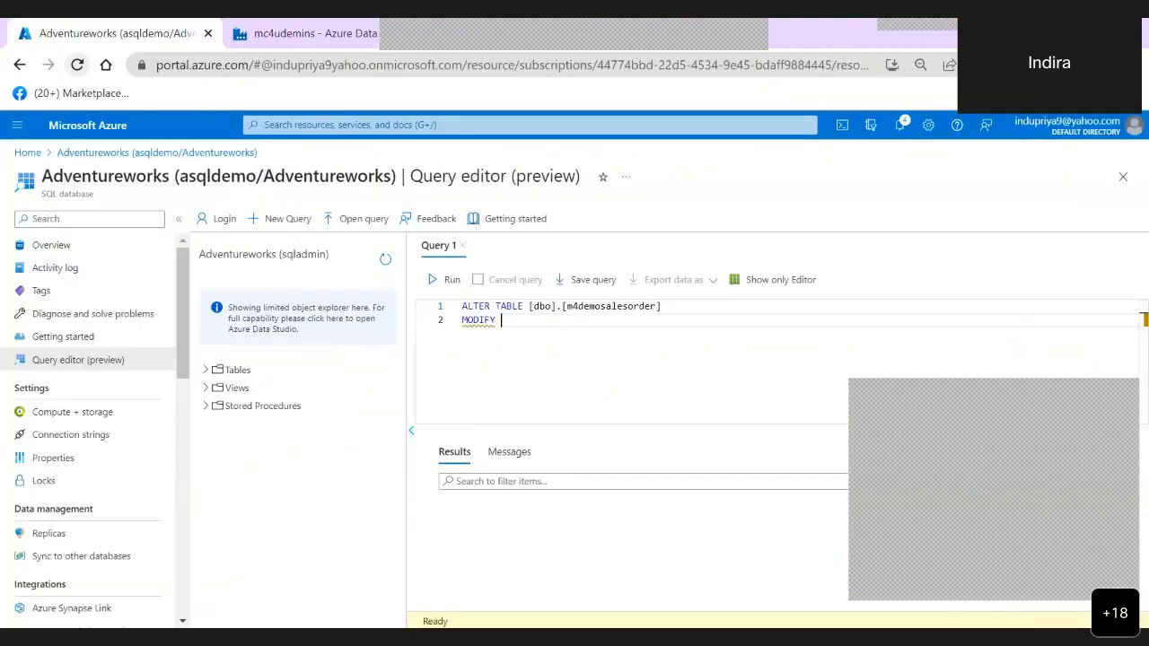
pyautogui.press('BackSpace')
pyautogui.press('BackSpace')
pyautogui.press('BackSpace')
pyautogui.press('BackSpace')
pyautogui.write('ALTER')
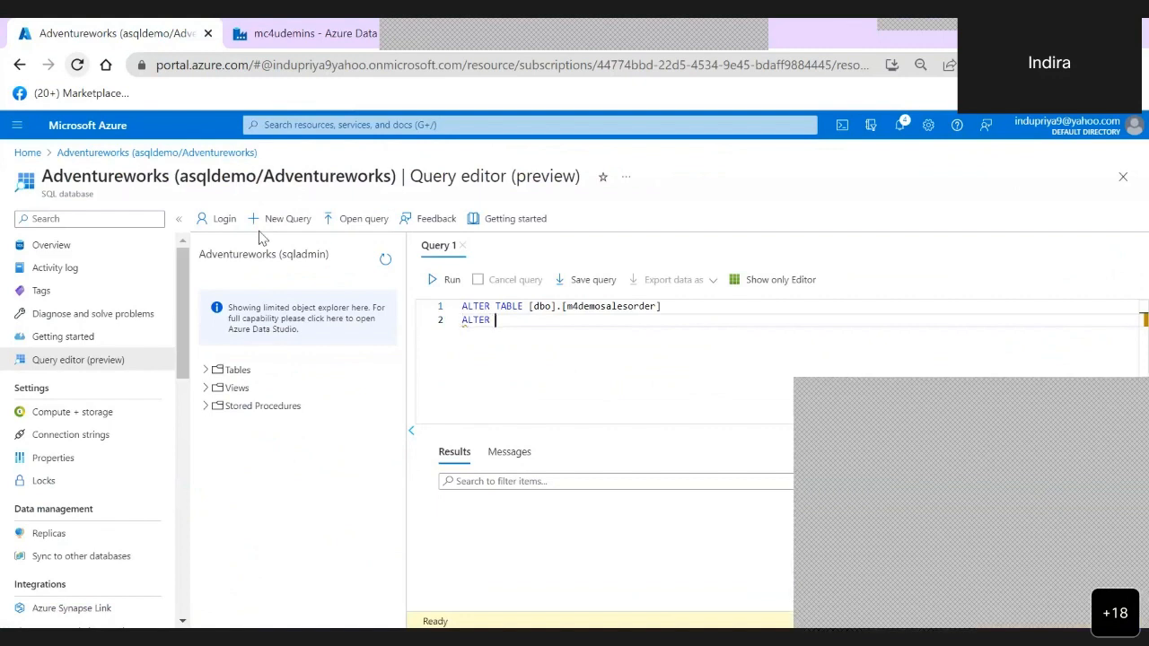
pyautogui.write(' COLUMNN ')
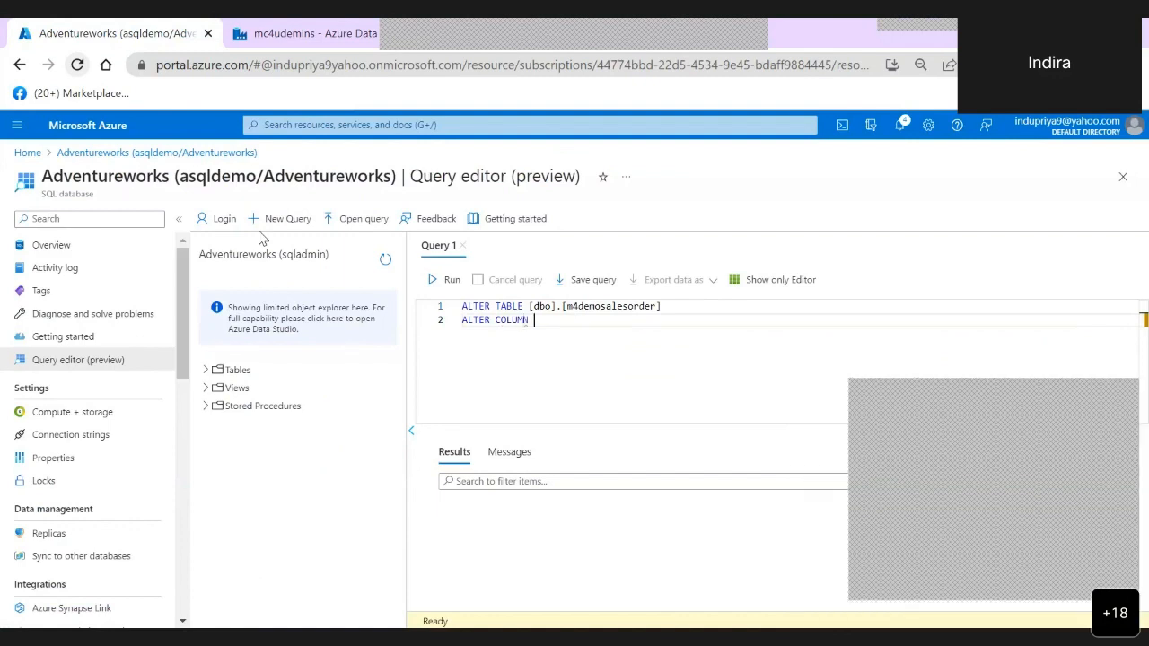
pyautogui.write('sa')
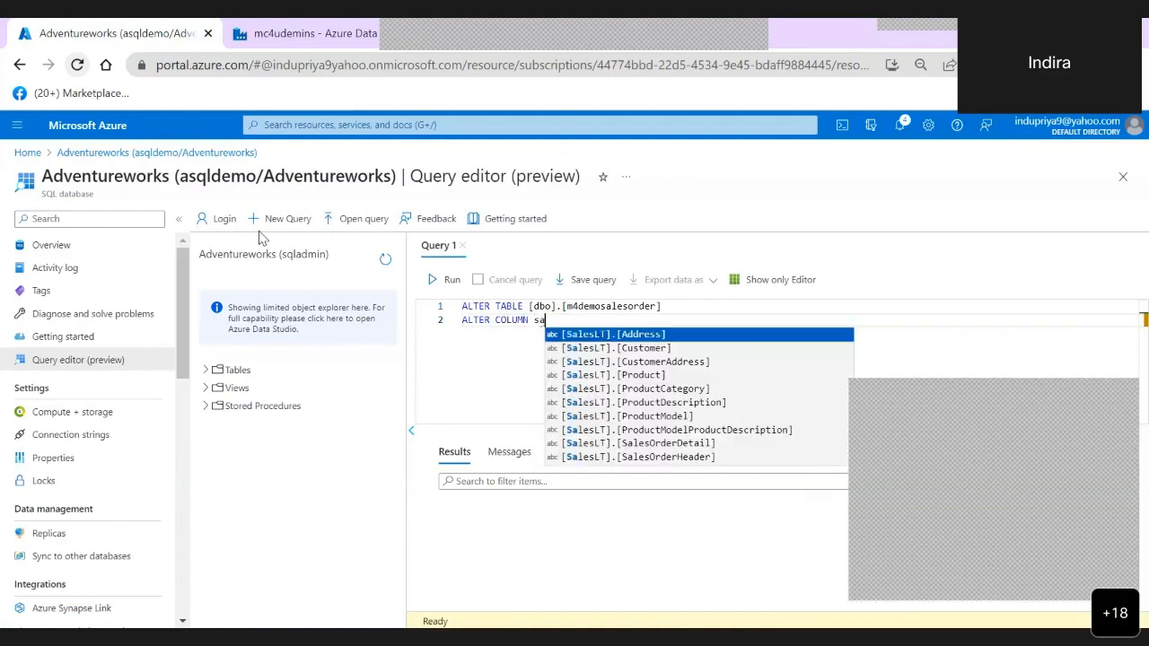
# - Enter sales as the column name and qualify it with the table name [dbo].[m4demosalesorder]
pyautogui.press('BackSpace')
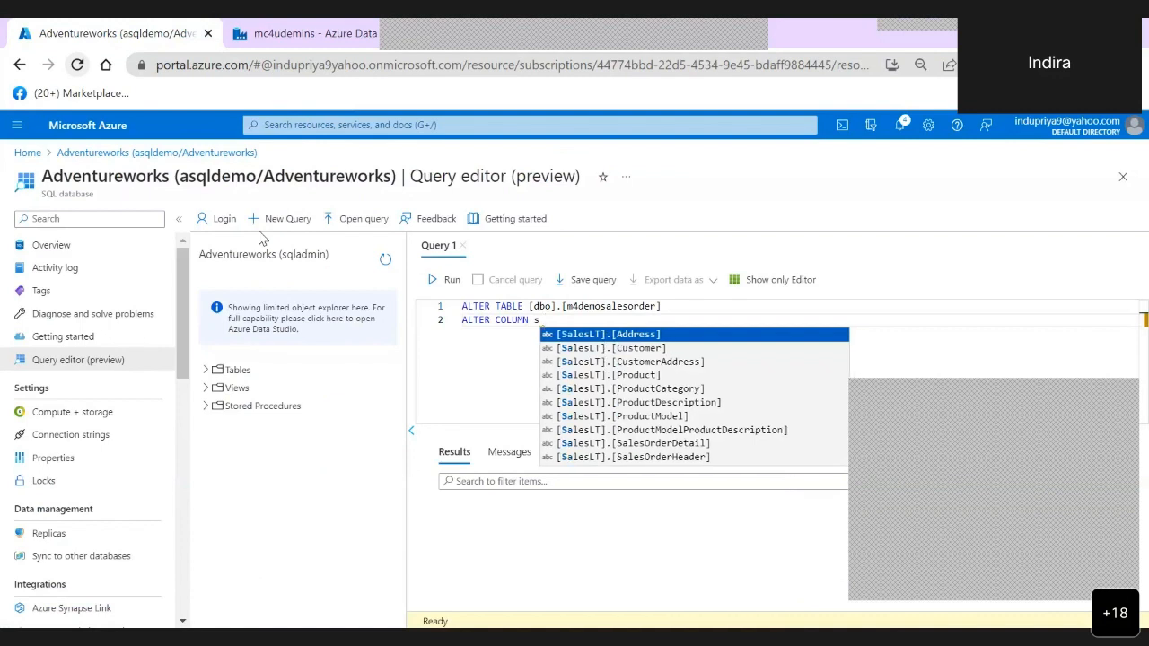
pyautogui.press('BackSpace')
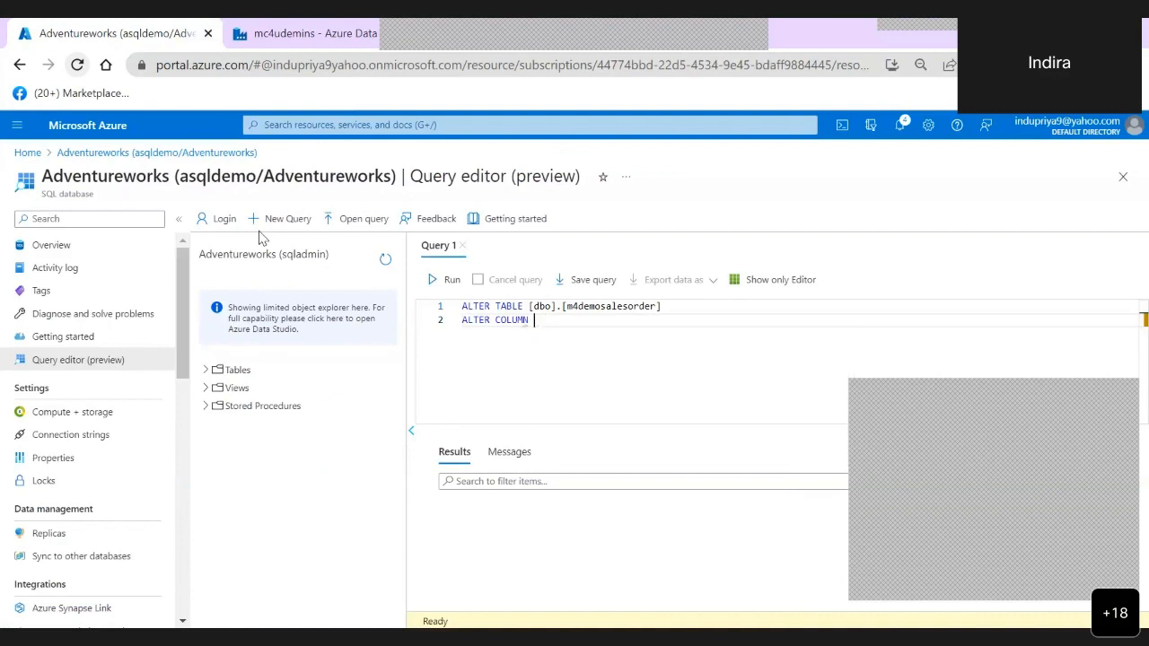
pyautogui.write('sales')
pyautogui.press('BackSpace')
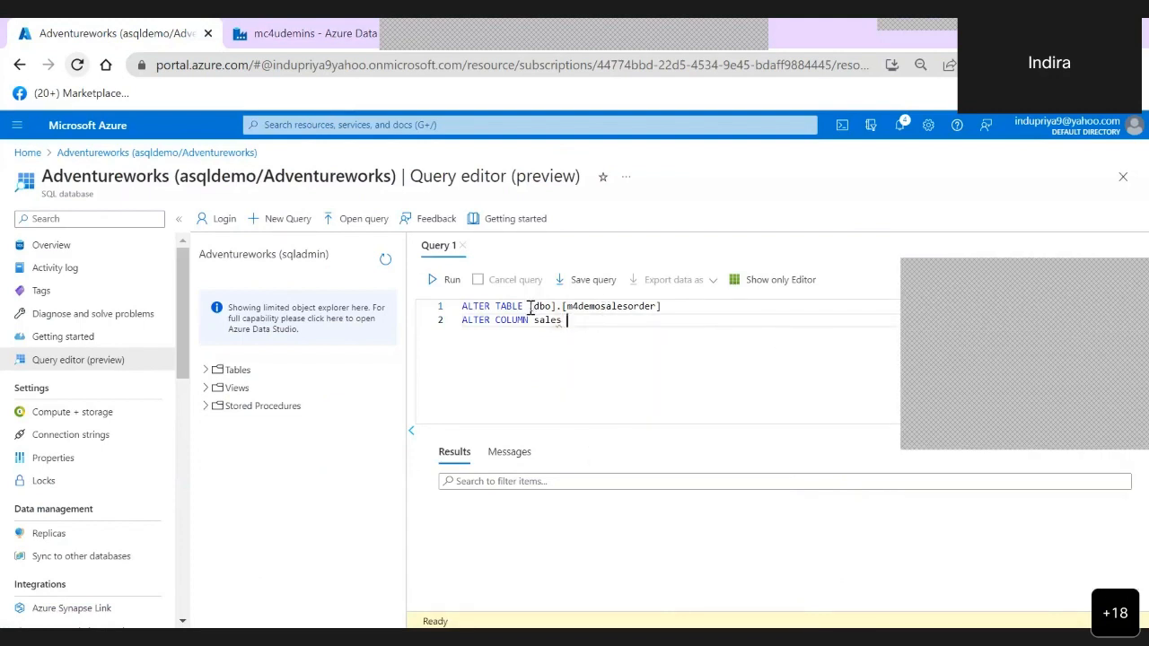
pyautogui.moveTo(530, 306); pyautogui.dragTo(662, 308)
pyautogui.hotkey('ctrl', 'c')
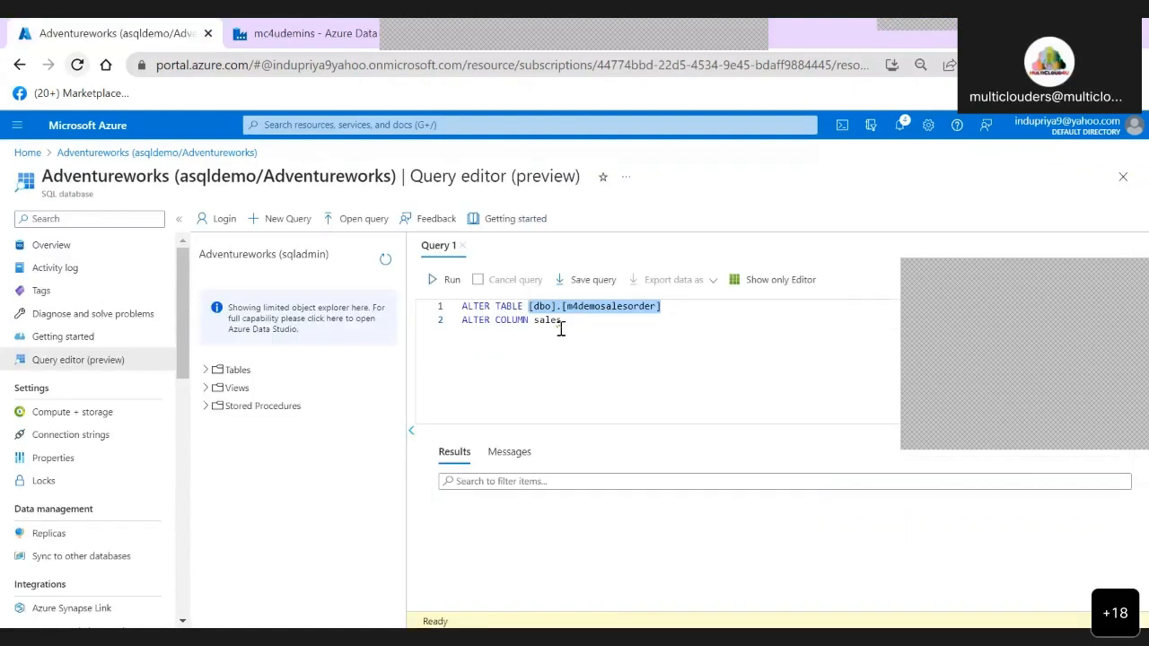
pyautogui.doubleClick(536, 320)
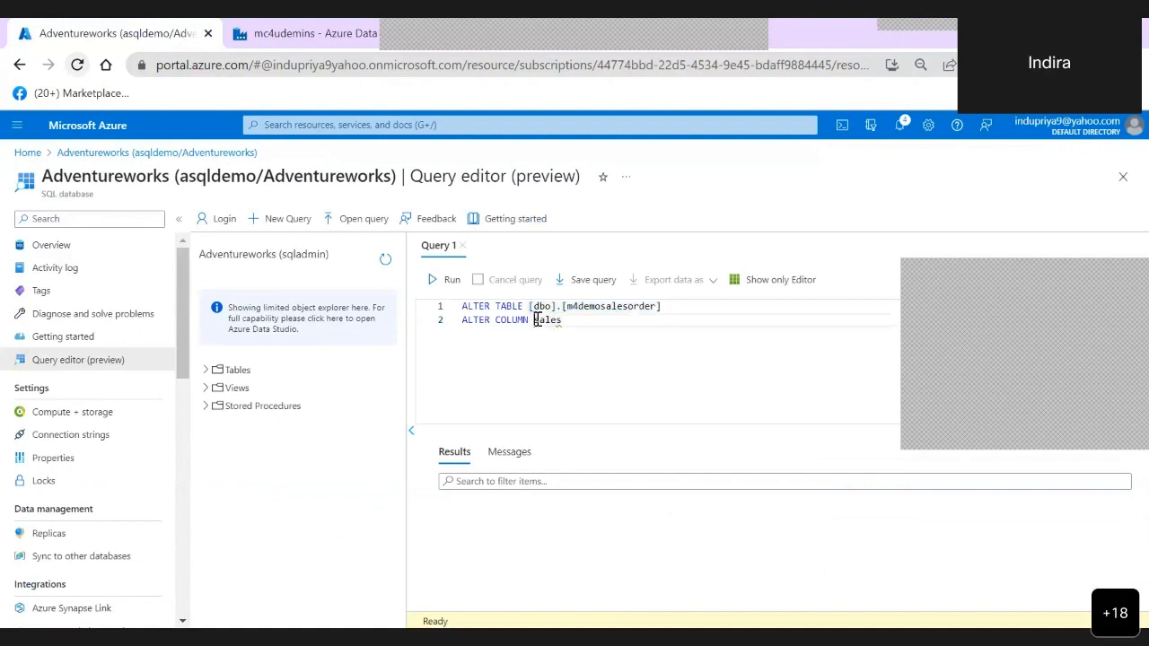
pyautogui.hotkey('ctrl', 'v')
pyautogui.write('.')
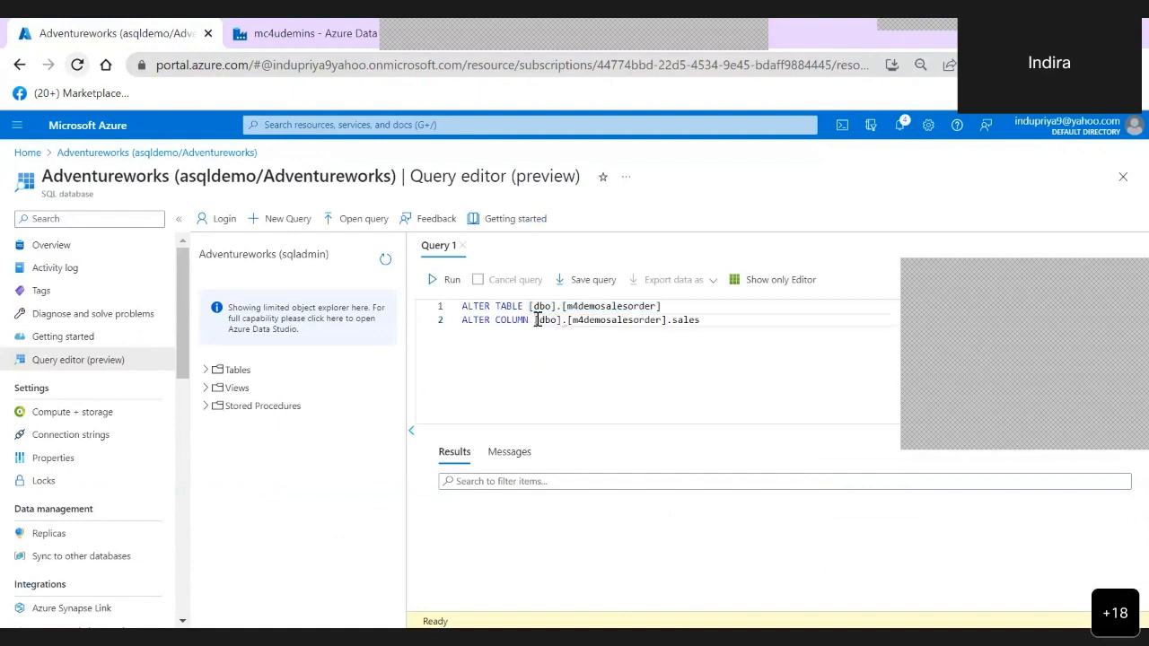
# - Replace the column name after the [dbo].[m4demosalesorder] qualifier with [sales order line]
pyautogui.press('Delete')
pyautogui.press('Delete')
pyautogui.press('Delete')
pyautogui.press('Delete')
pyautogui.press('Delete')
pyautogui.write('sa')
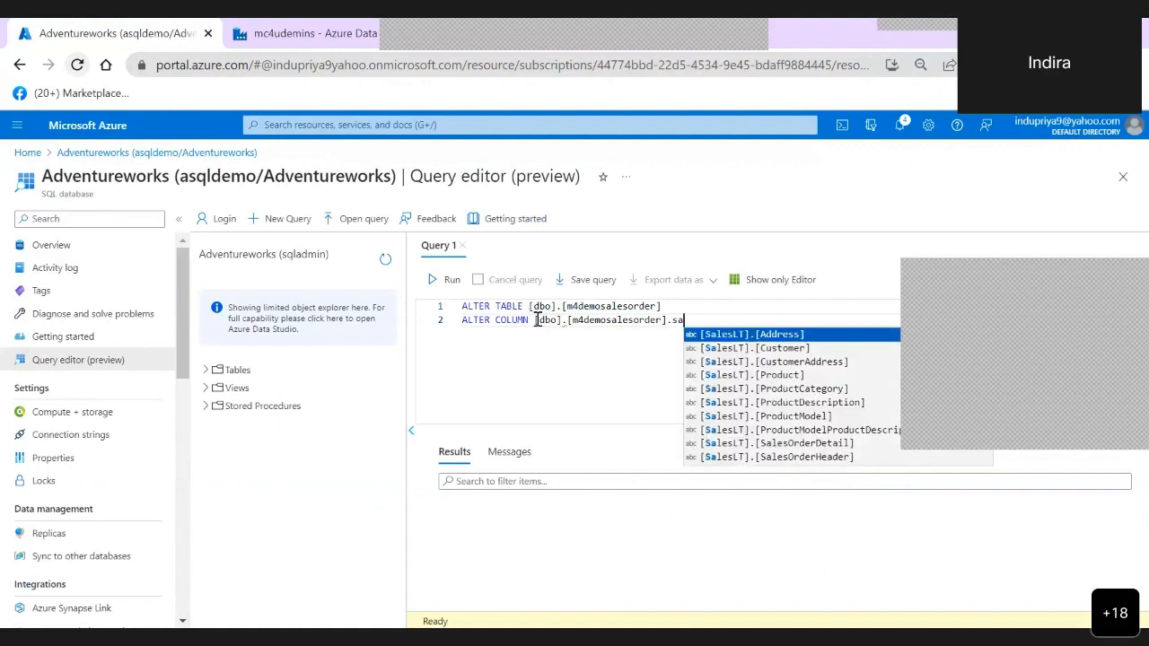
pyautogui.press('Escape')
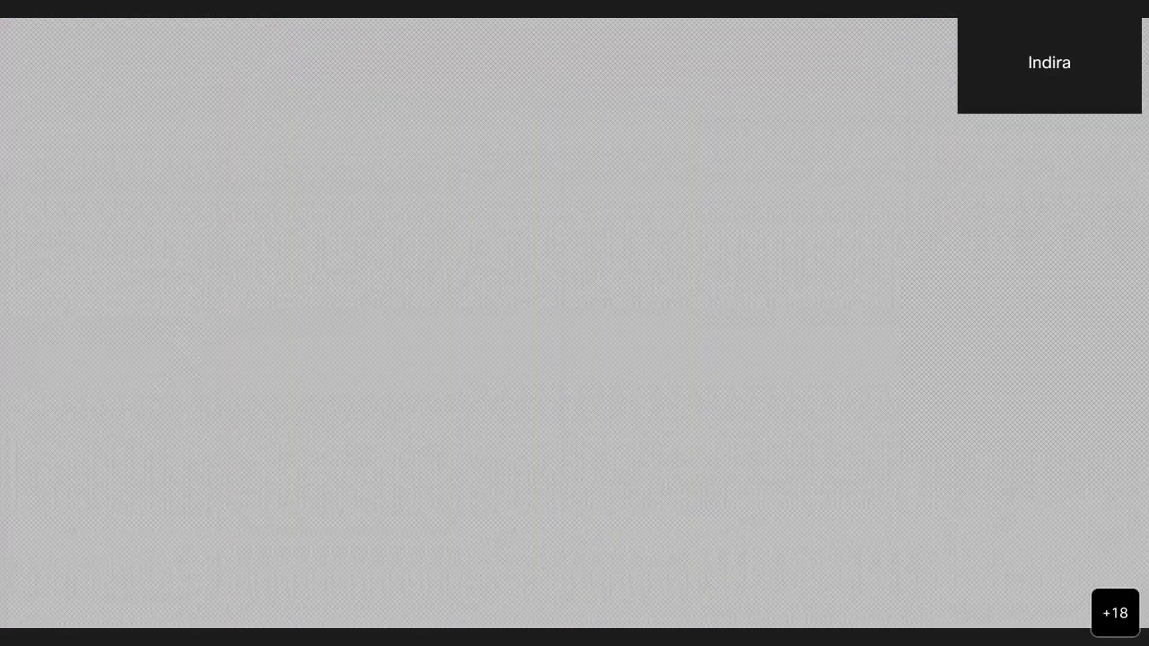
pyautogui.press('BackSpace')
pyautogui.press('BackSpace')
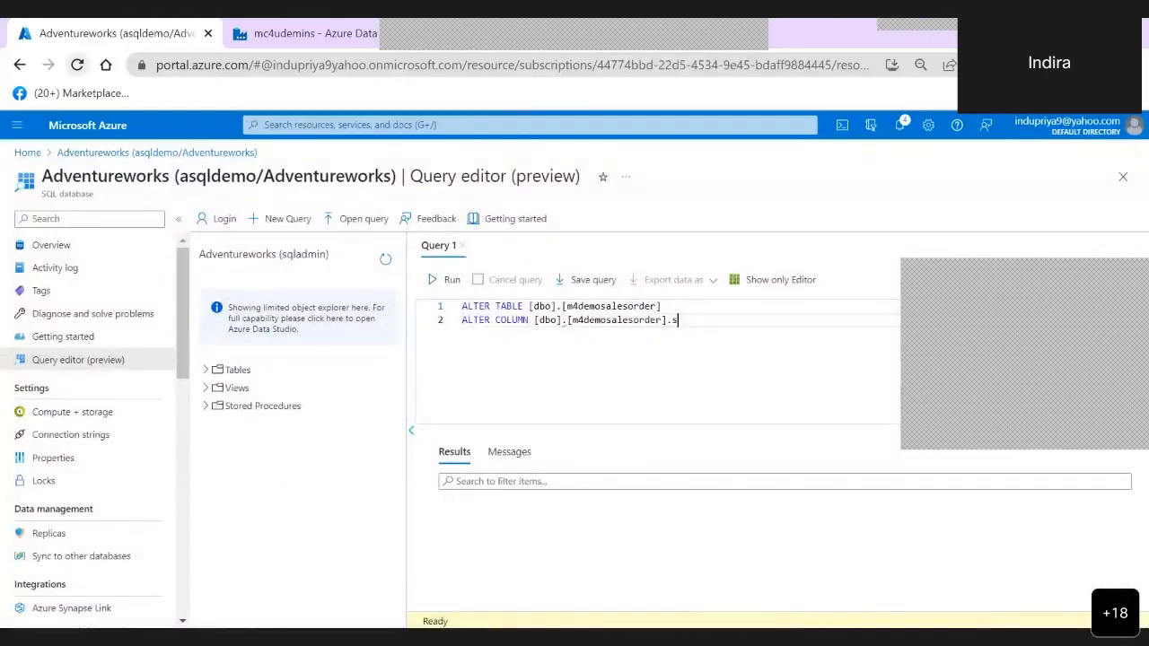
pyautogui.write('[sales')
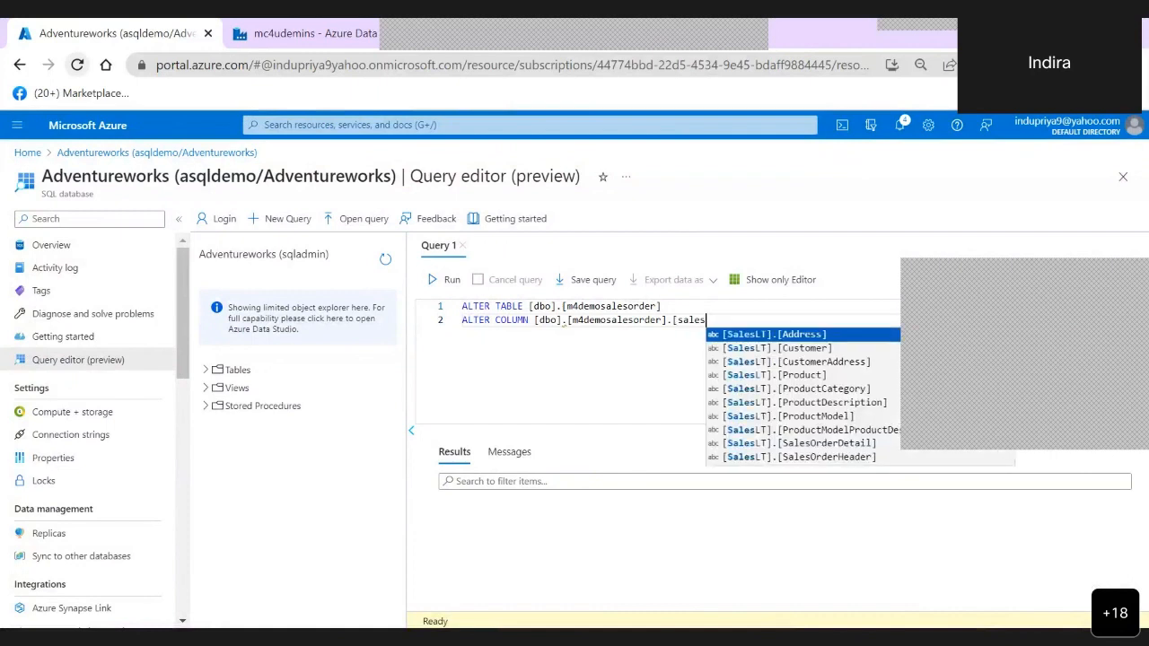
pyautogui.write(' order')
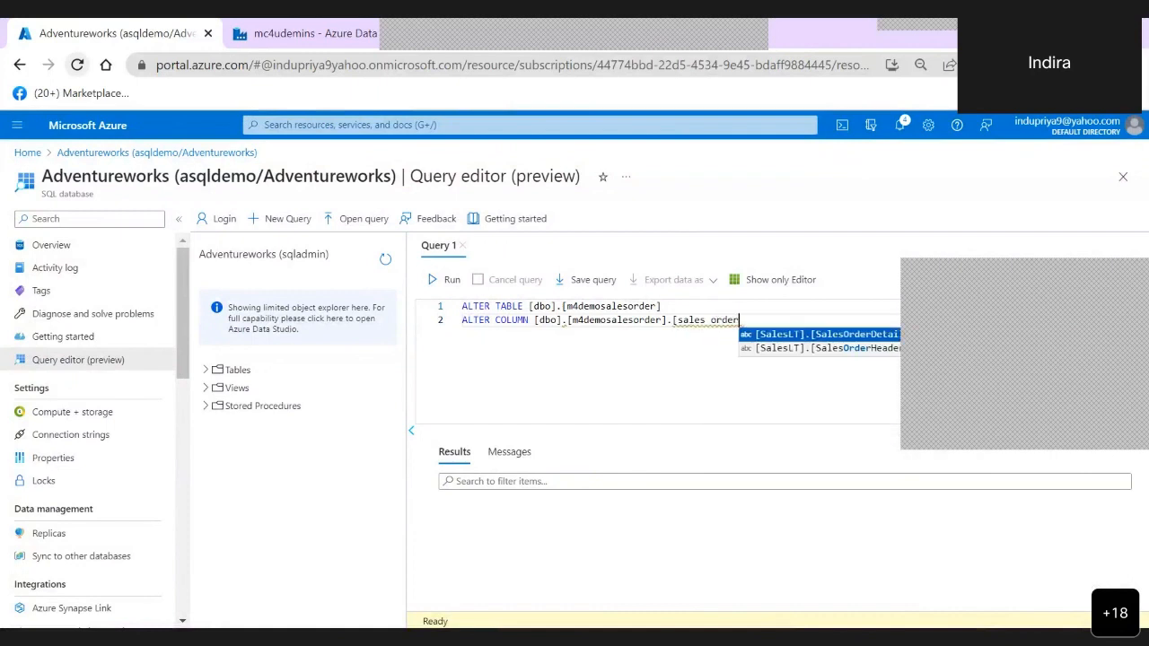
pyautogui.write(' line]')
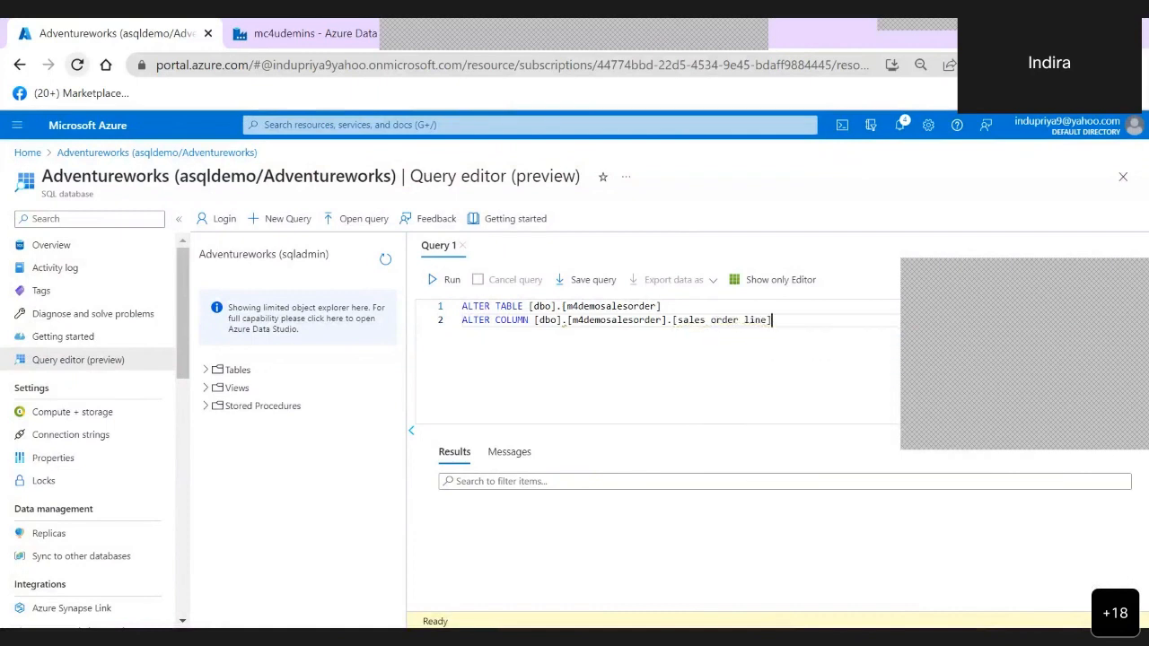
pyautogui.write(' varchar(100)')
# - Specify varchar(100) as the column's data type and try to run the ALTER TABLE query
pyautogui.click(446, 279)
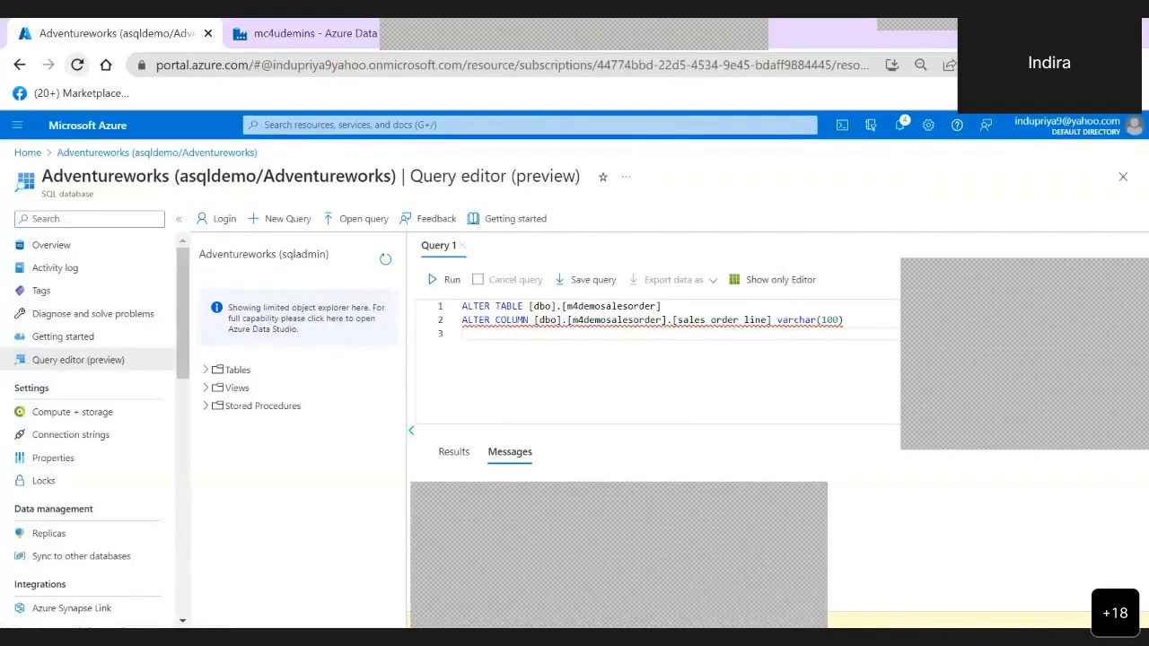
# - Review the ALTER/MODIFY DATATYPE syntax and the Change Data Type example on the W3Schools ALTER TABLE page
pyautogui.click(431, 556)
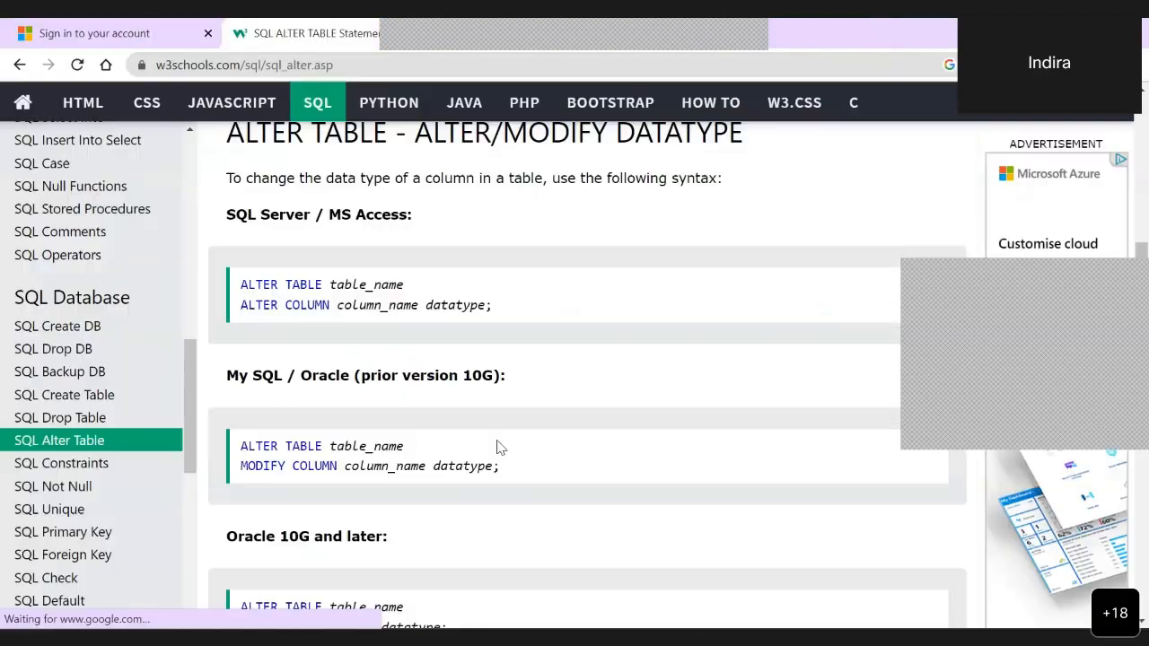
pyautogui.scroll(-2, 506, 446)
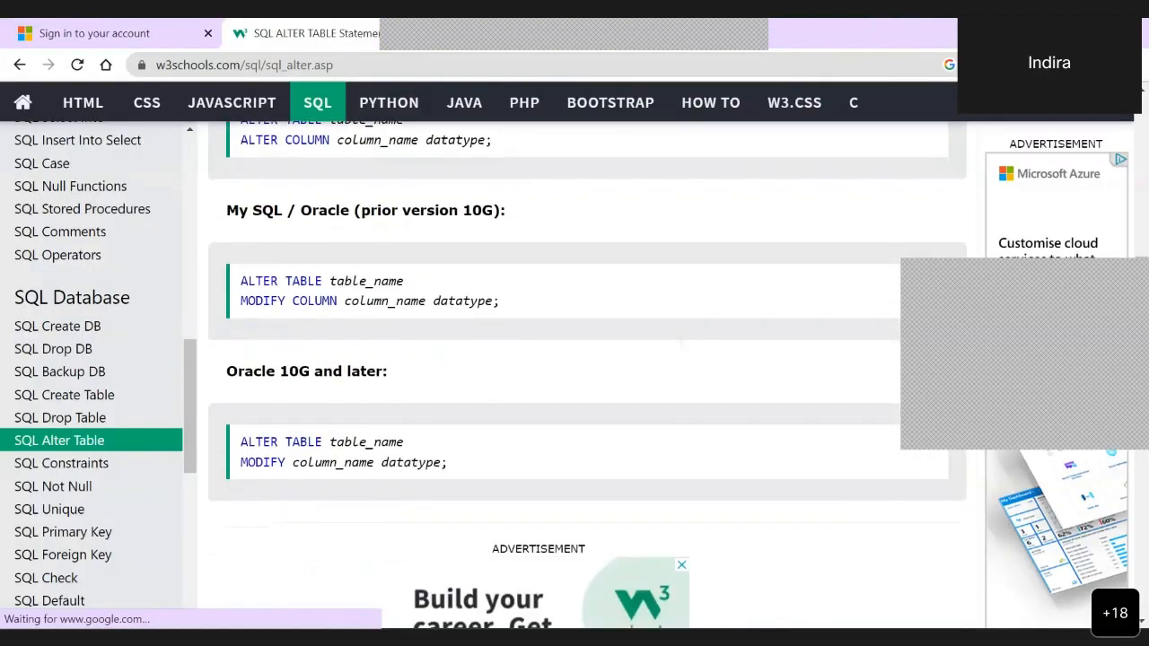
pyautogui.scroll(3, 506, 447)
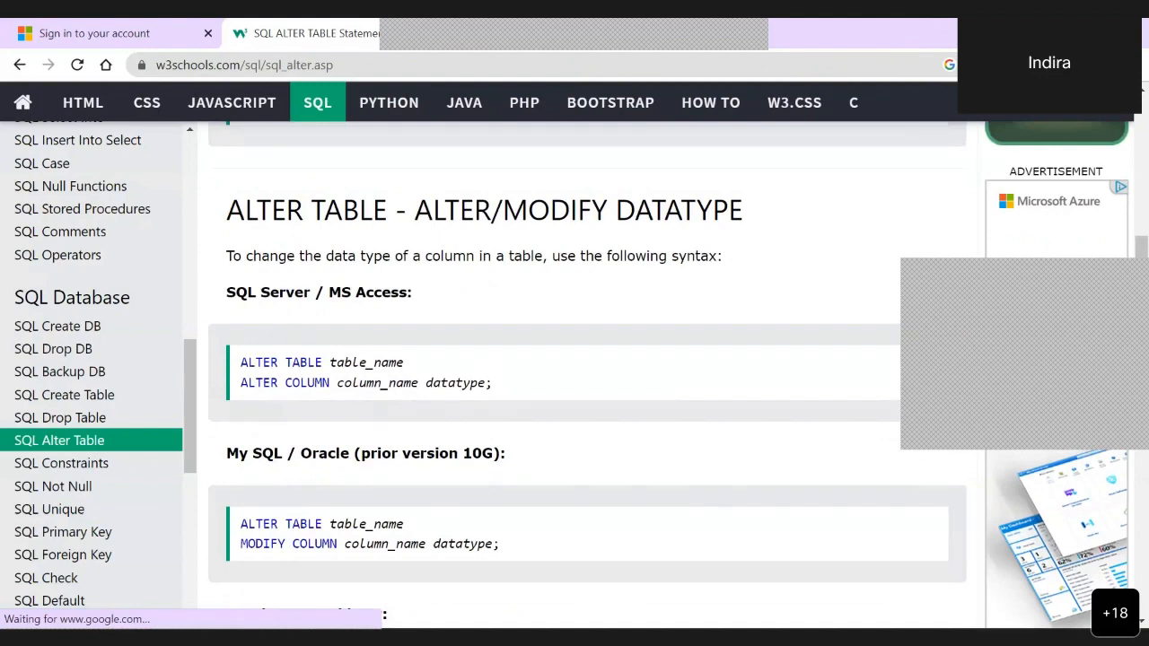
pyautogui.scroll(-2, 506, 446)
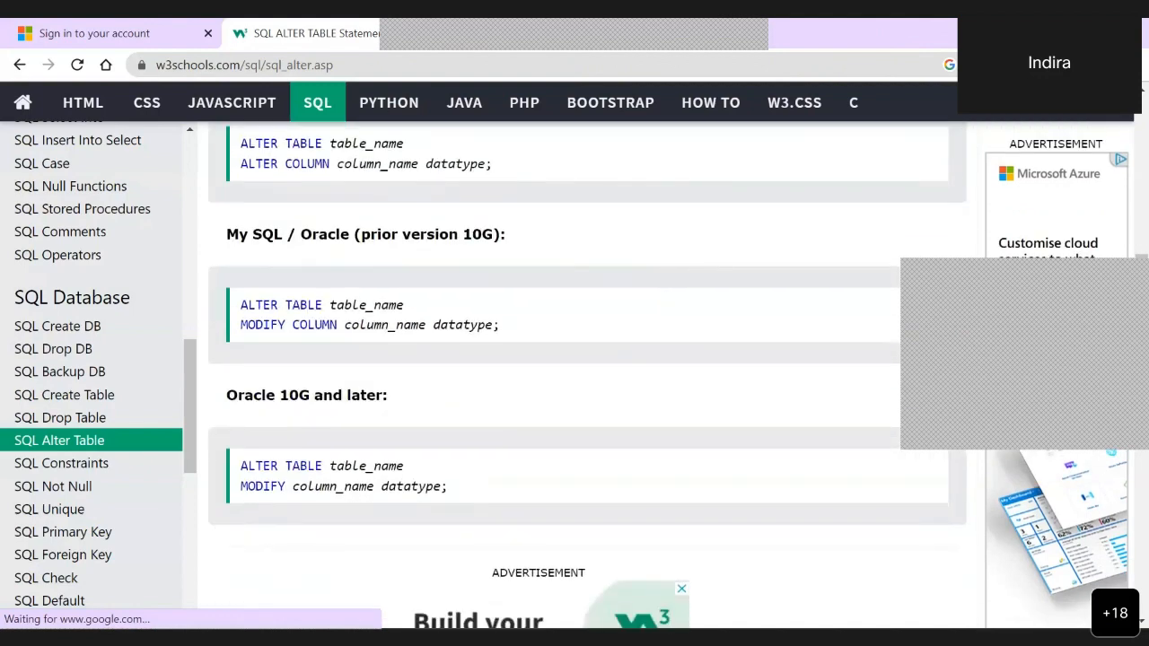
pyautogui.scroll(-3, 505, 447)
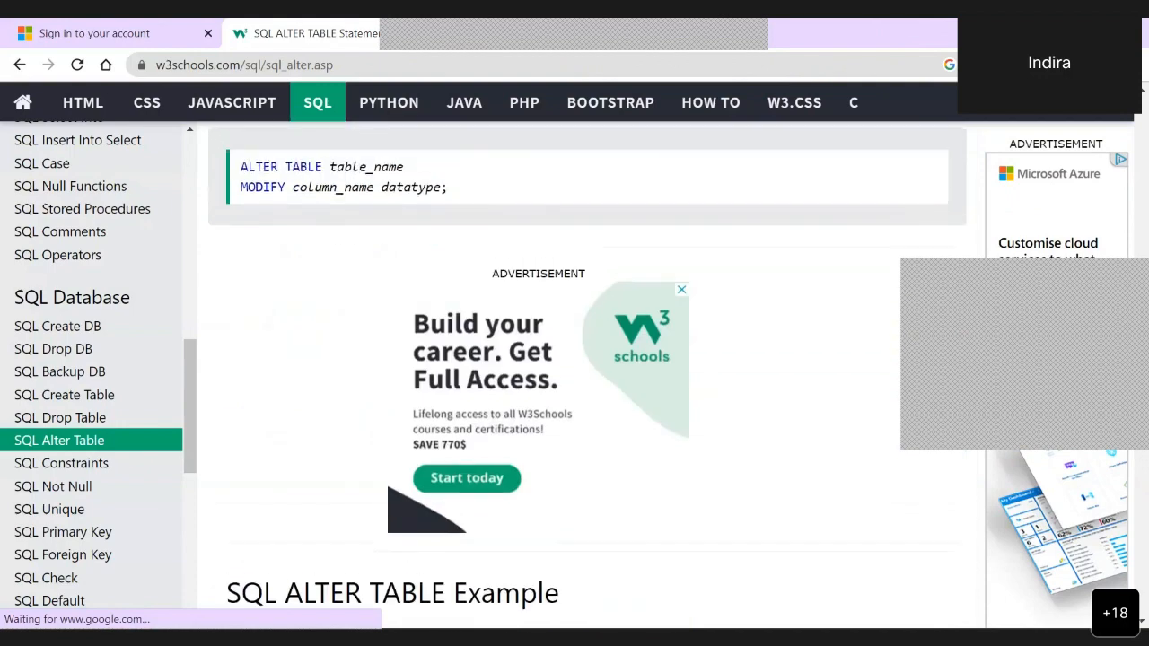
pyautogui.scroll(-5, 505, 446)
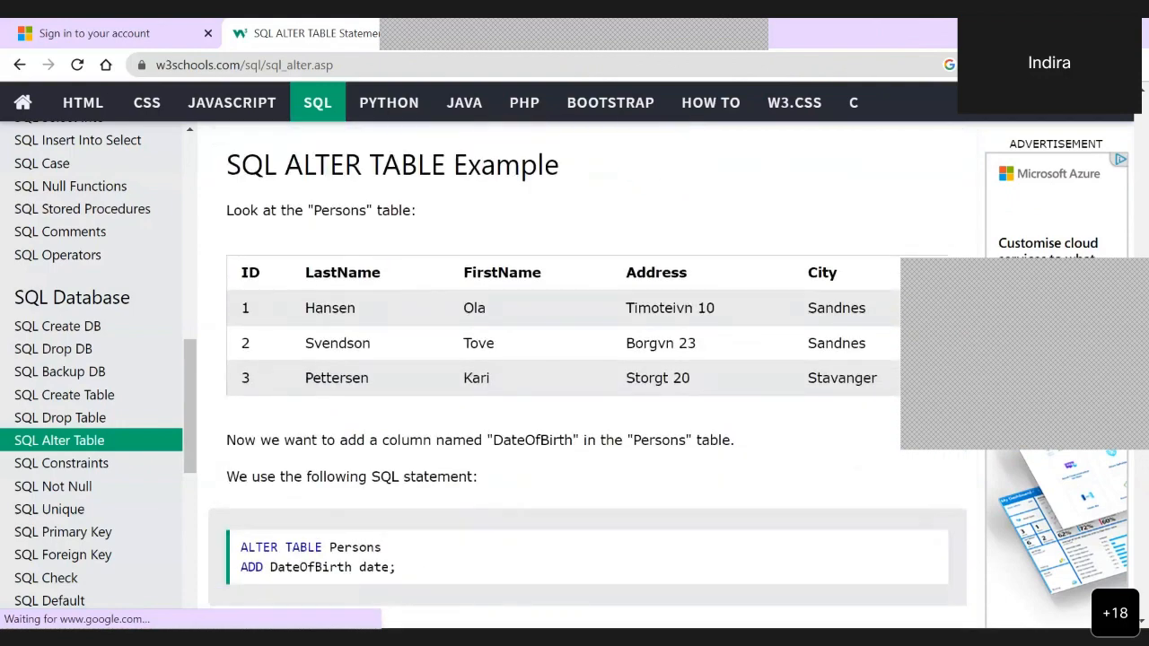
pyautogui.scroll(-5, 587, 383)
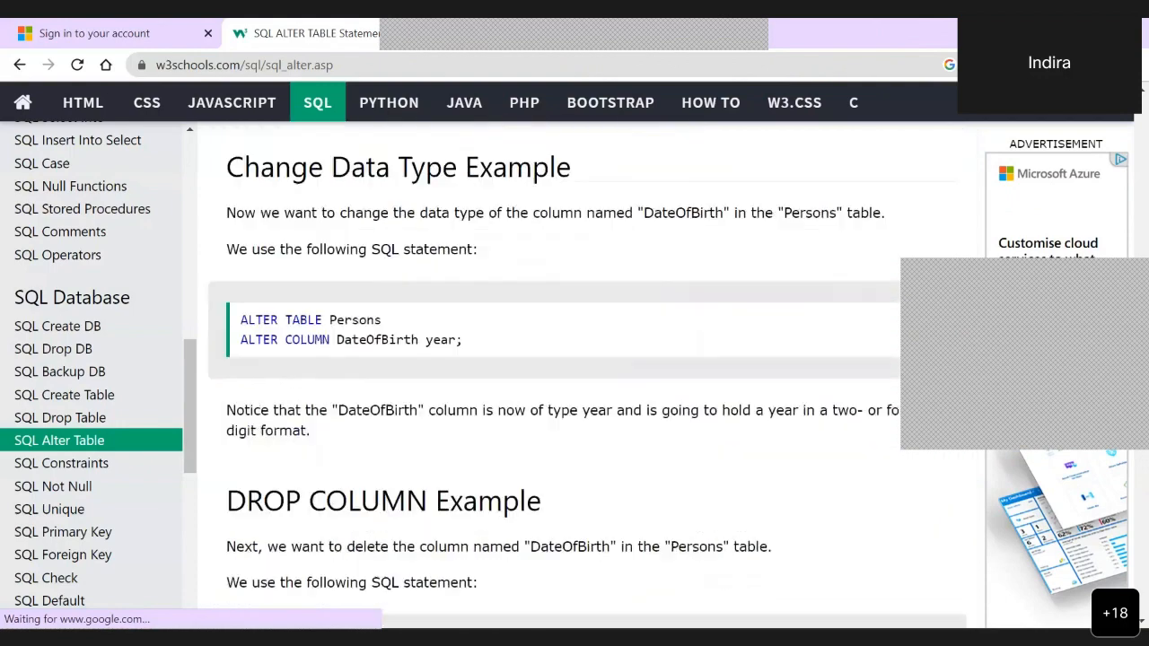
pyautogui.scroll(-15, 587, 383)
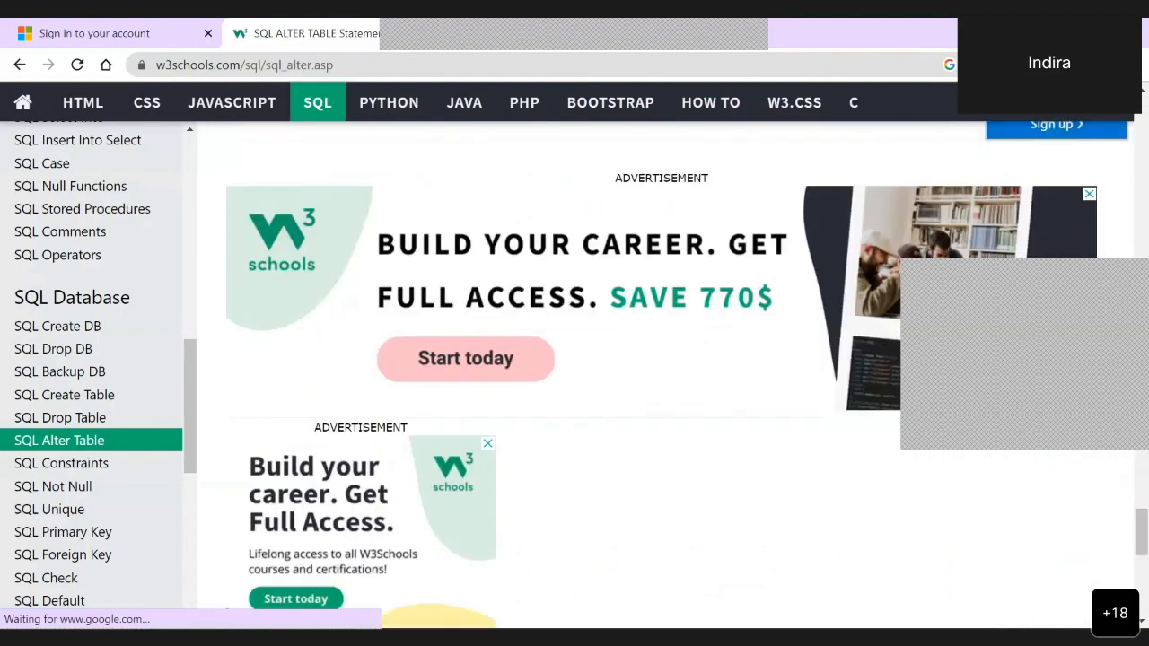
pyautogui.scroll(7, 587, 382)
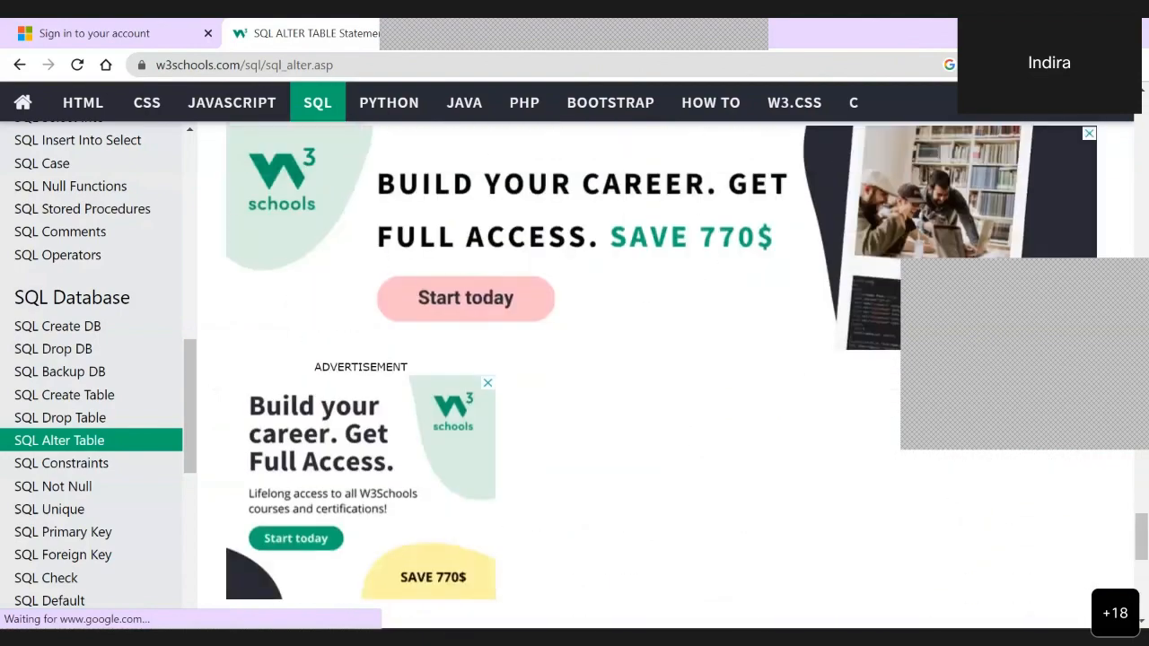
pyautogui.scroll(-7, 587, 382)
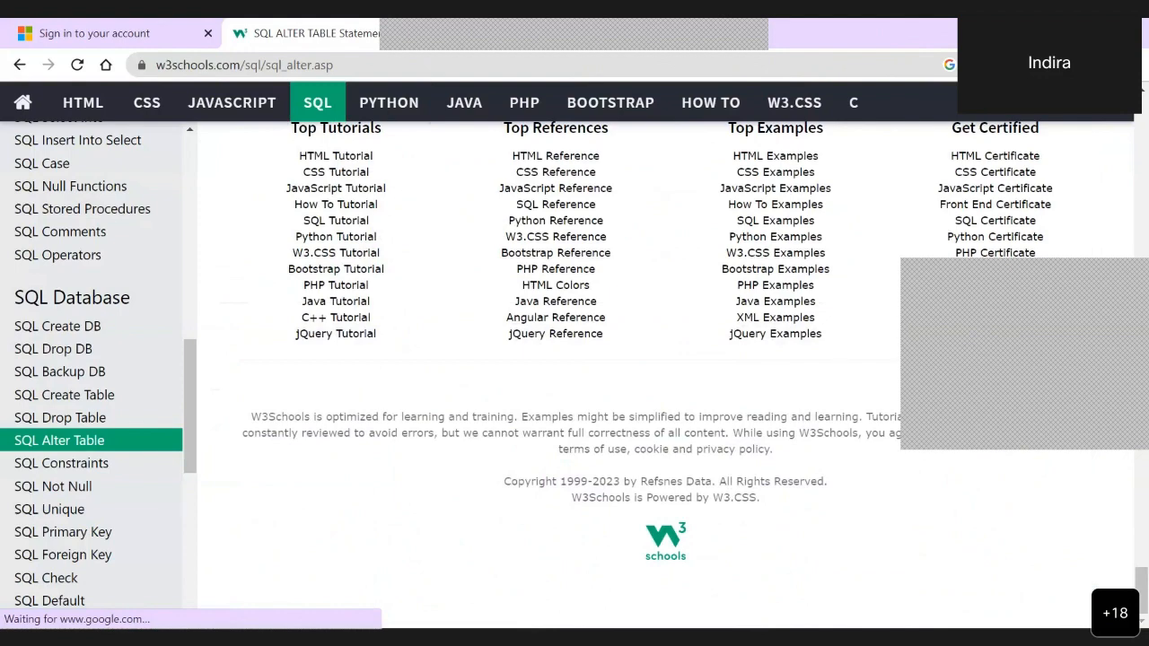
# - Replace the ALTER TABLE query in the Azure query editor with the copied create table m4demosalesorder script
pyautogui.hotkey('alt', 'Tab')
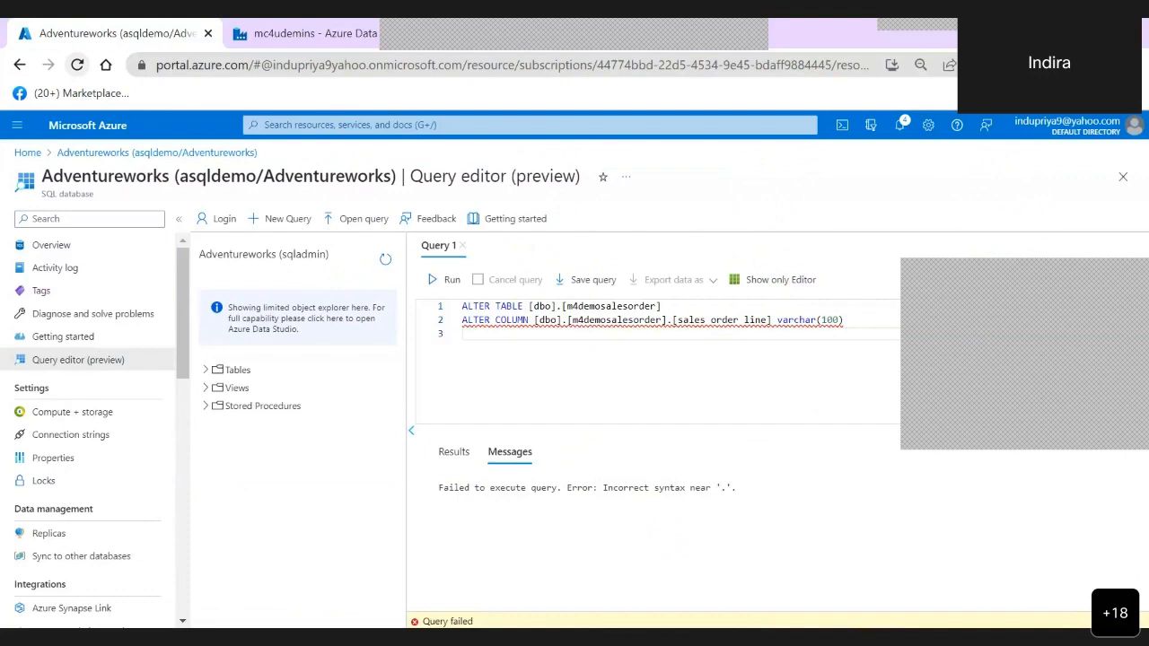
pyautogui.hotkey('alt', 'Tab')
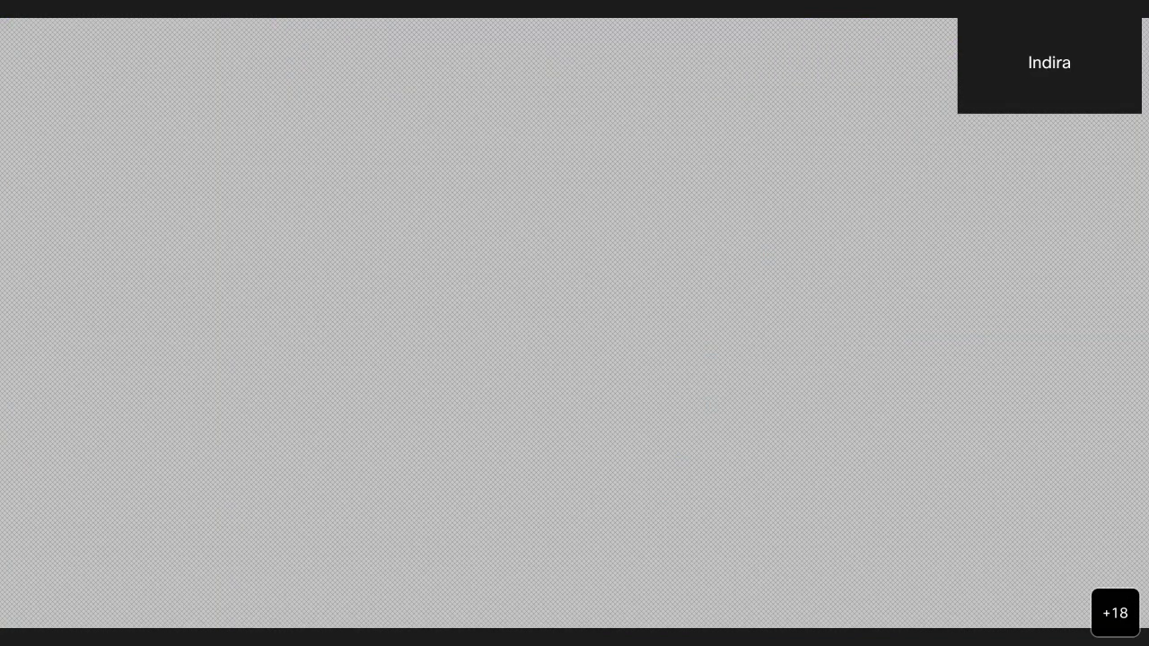
pyautogui.hotkey('alt', 'Tab')
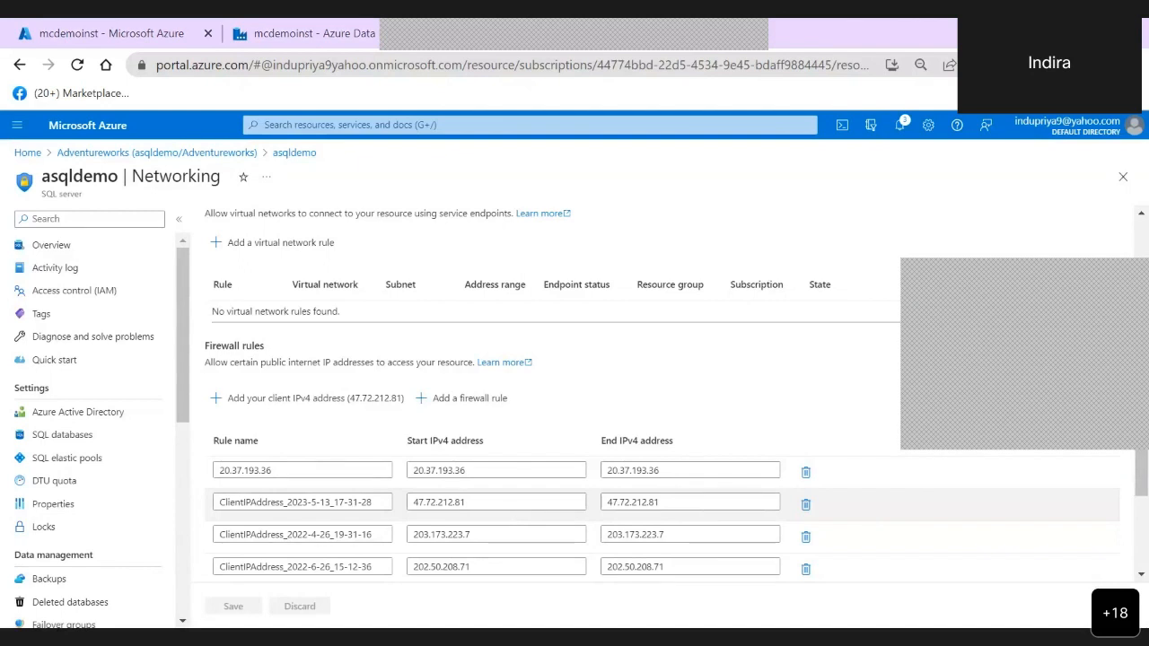
pyautogui.click(687, 515)
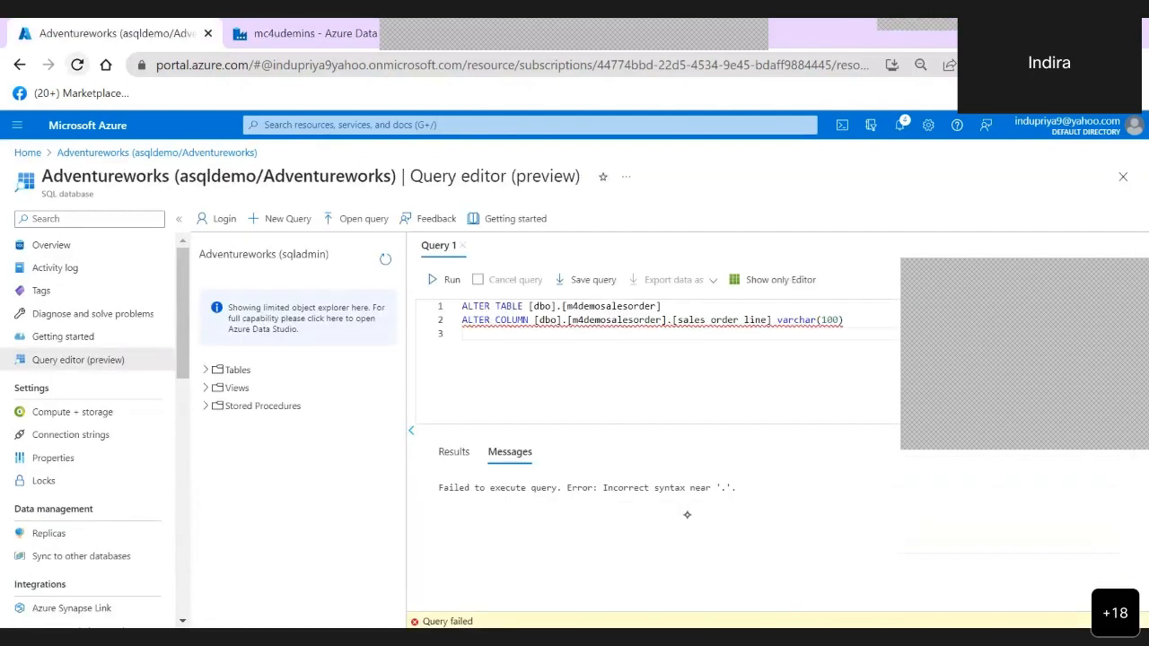
pyautogui.click(625, 386)
pyautogui.hotkey('ctrl', 'a')
pyautogui.press('BackSpace')
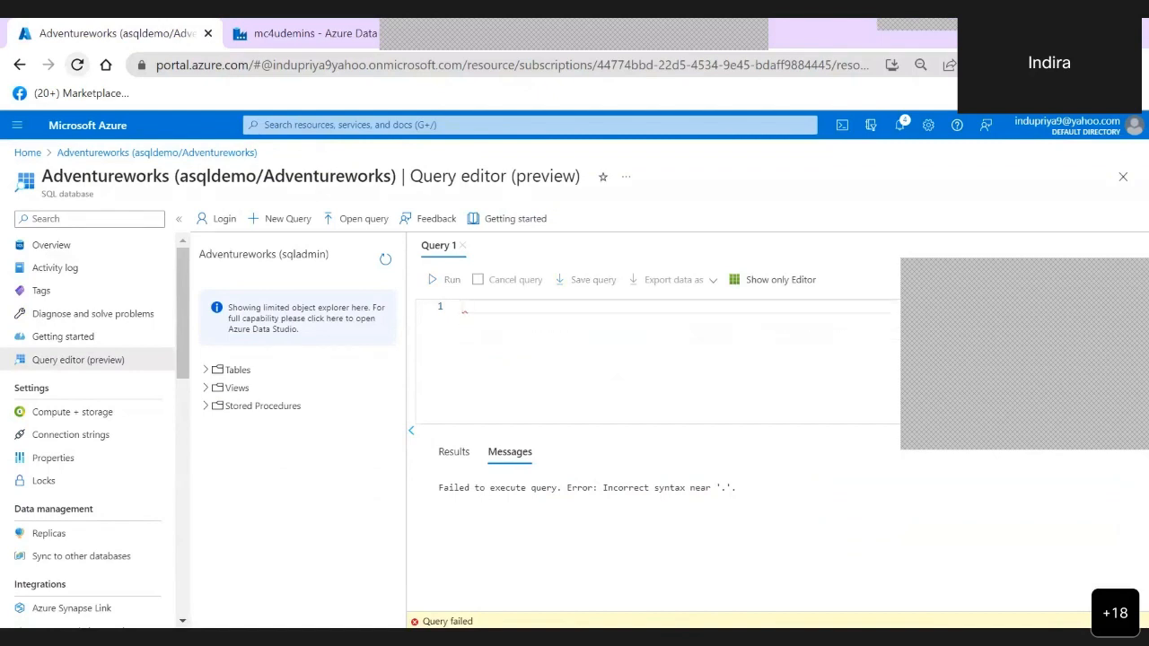
pyautogui.write('create table m4demosalesorder (Channel    varchar(50), SalesOrderLineKey int,     [Sales Order] varchar(50),     [Sales Order Line] varchar(10)     )')
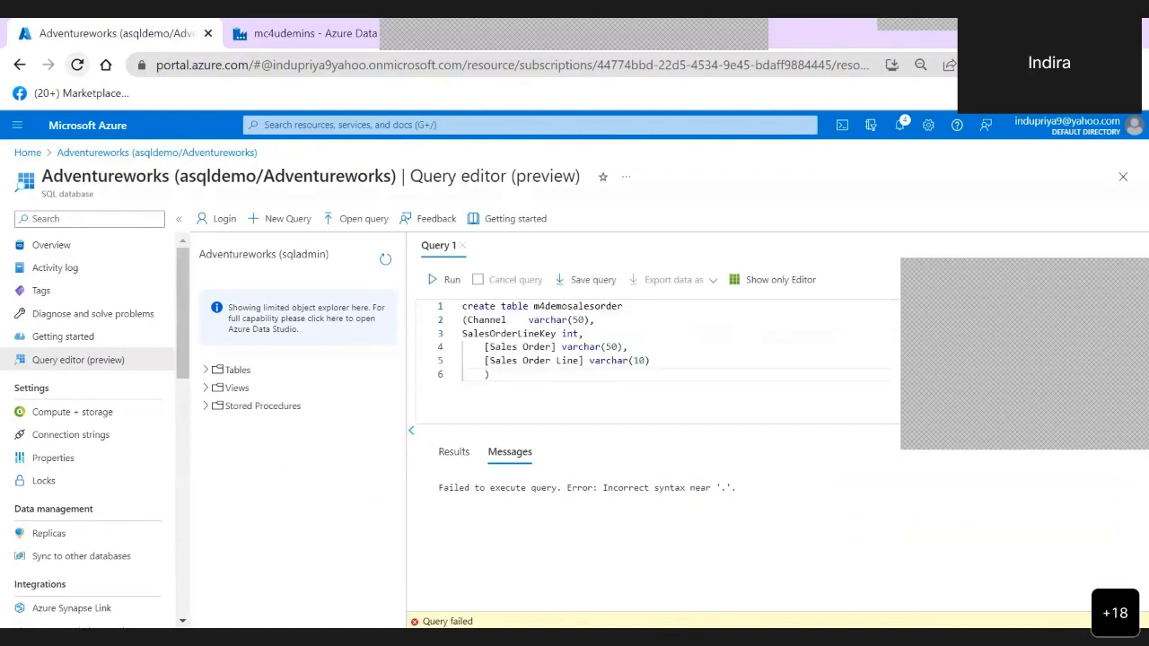
# - Add a DROP TABLE m4demosalesorder statement below the create table script and try to run only that statement
pyautogui.press('Return')
pyautogui.press('Return')
pyautogui.write('D')
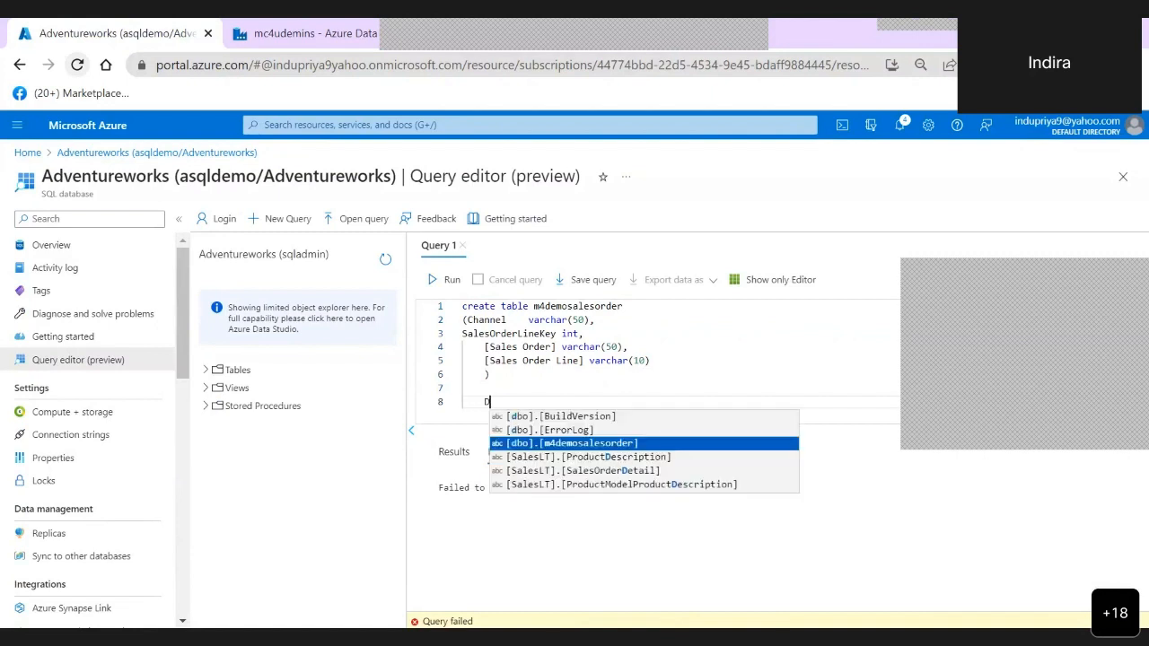
pyautogui.write('ROP TABLE')
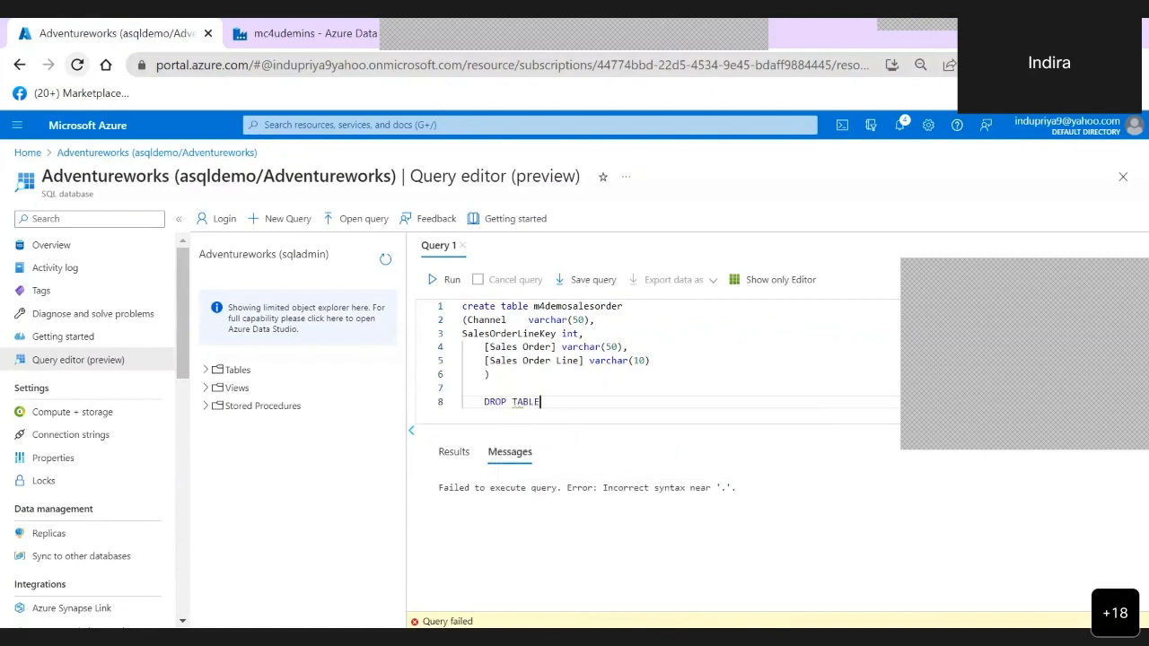
pyautogui.doubleClick(584, 307)
pyautogui.hotkey('ctrl', 'c')
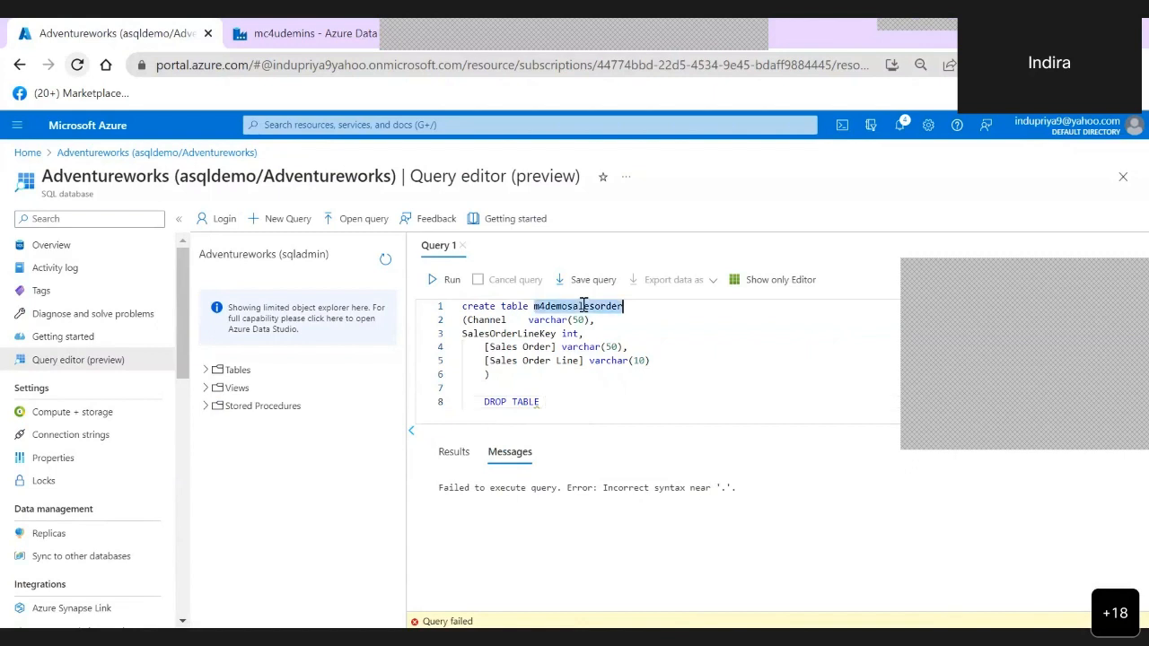
pyautogui.click(557, 401)
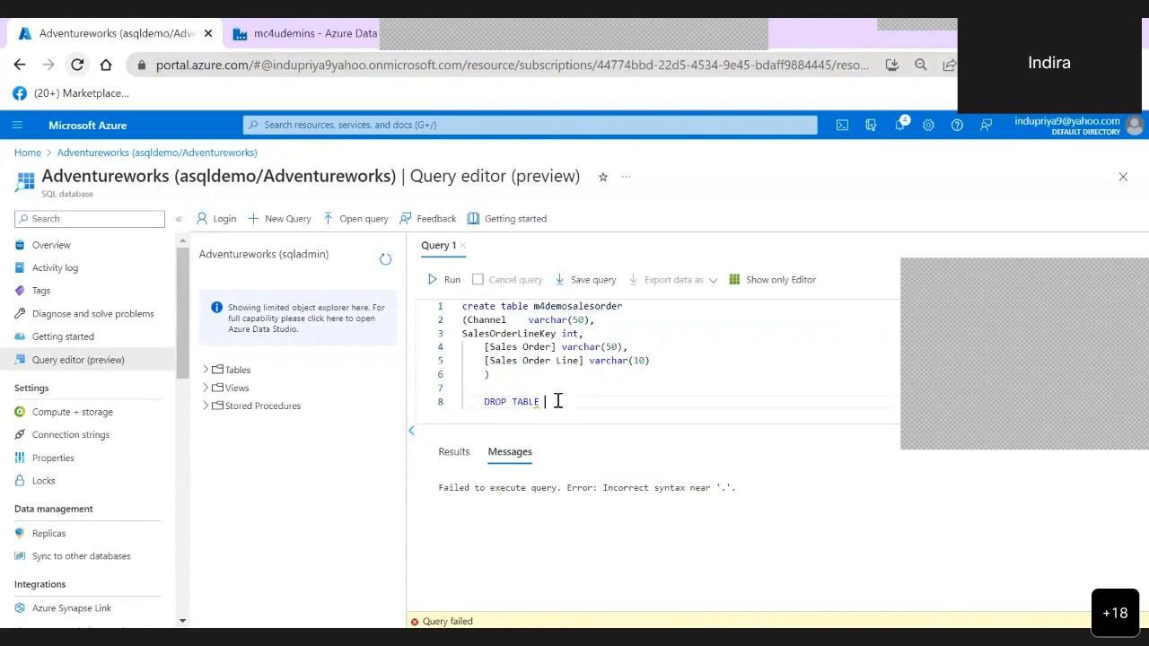
pyautogui.hotkey('ctrl', 'v')
pyautogui.moveTo(664, 404); pyautogui.dragTo(464, 412)
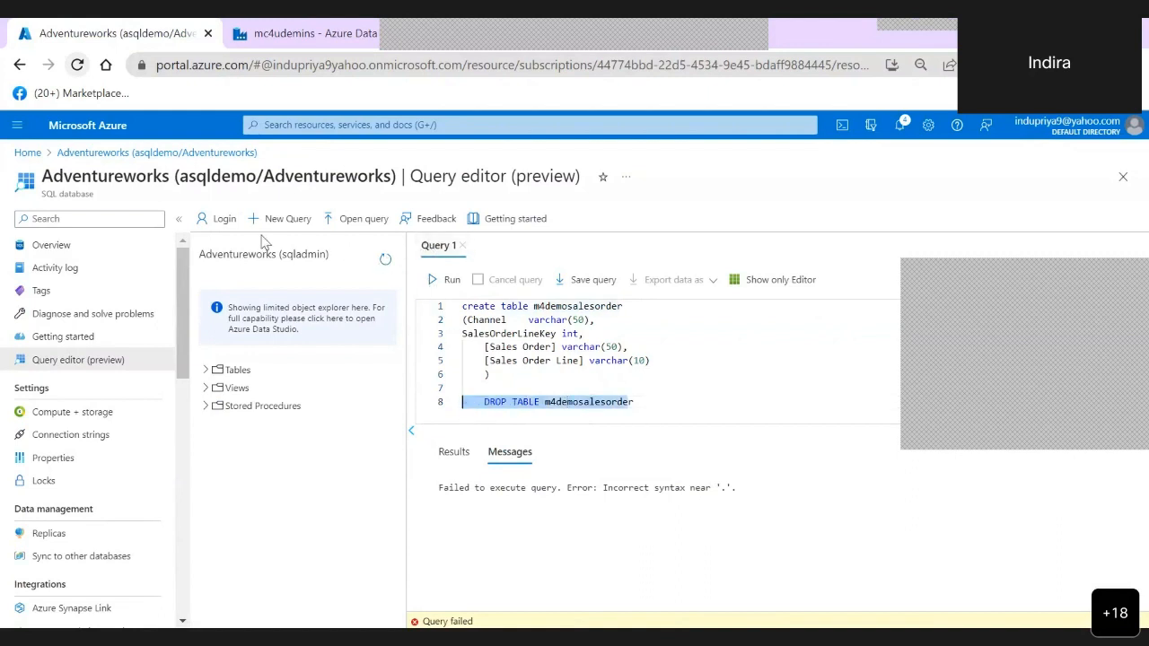
pyautogui.click(449, 279)
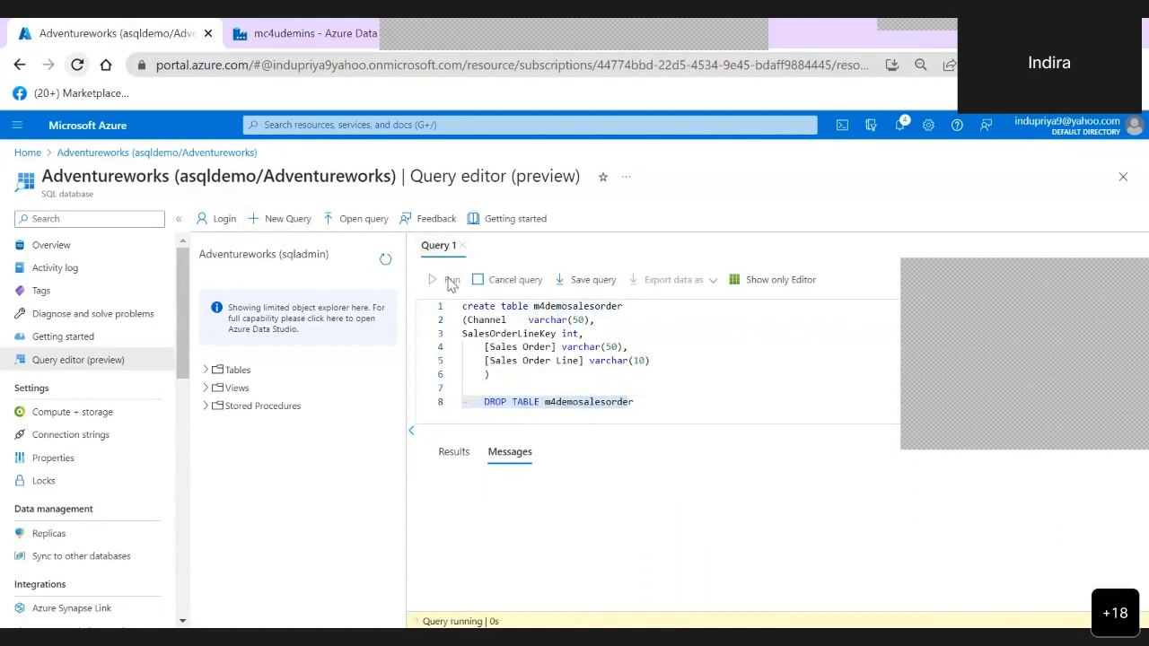
# - Set the [Sales Order Line] column's data type to varchar(100) in the create table script
pyautogui.click(648, 360)
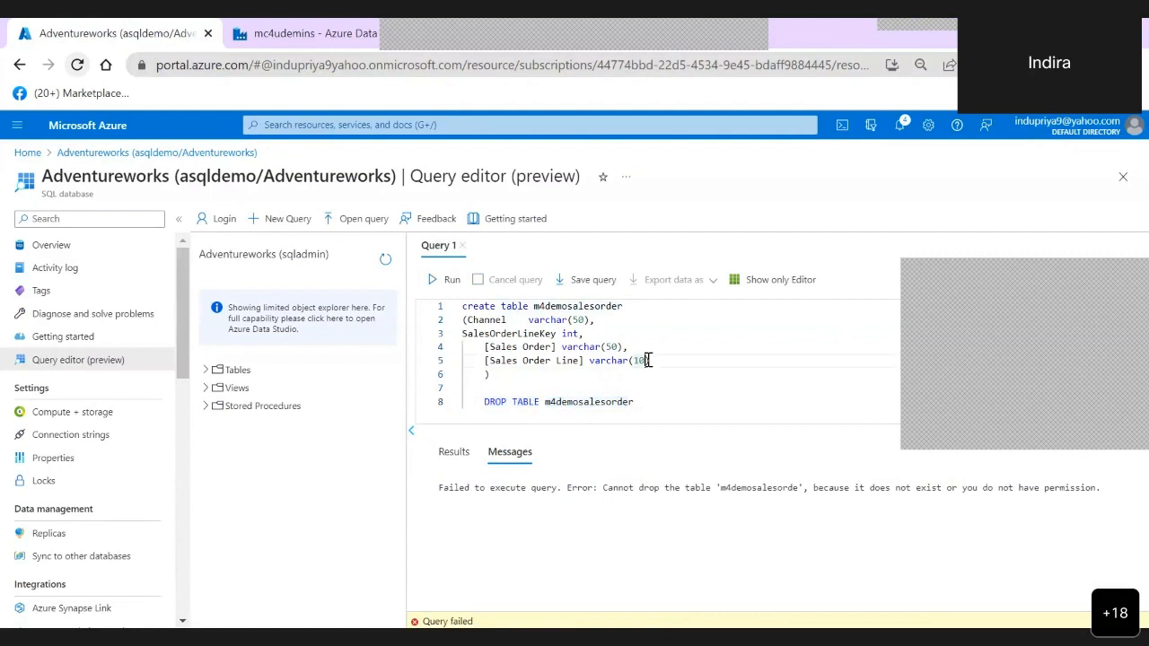
pyautogui.write('0')
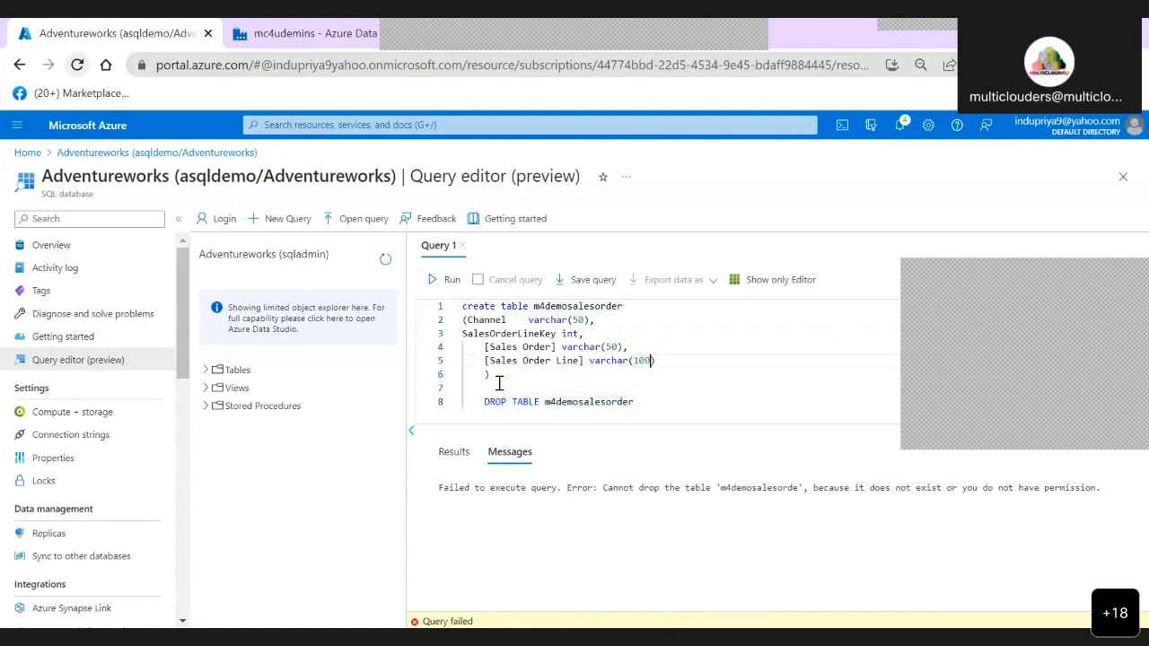